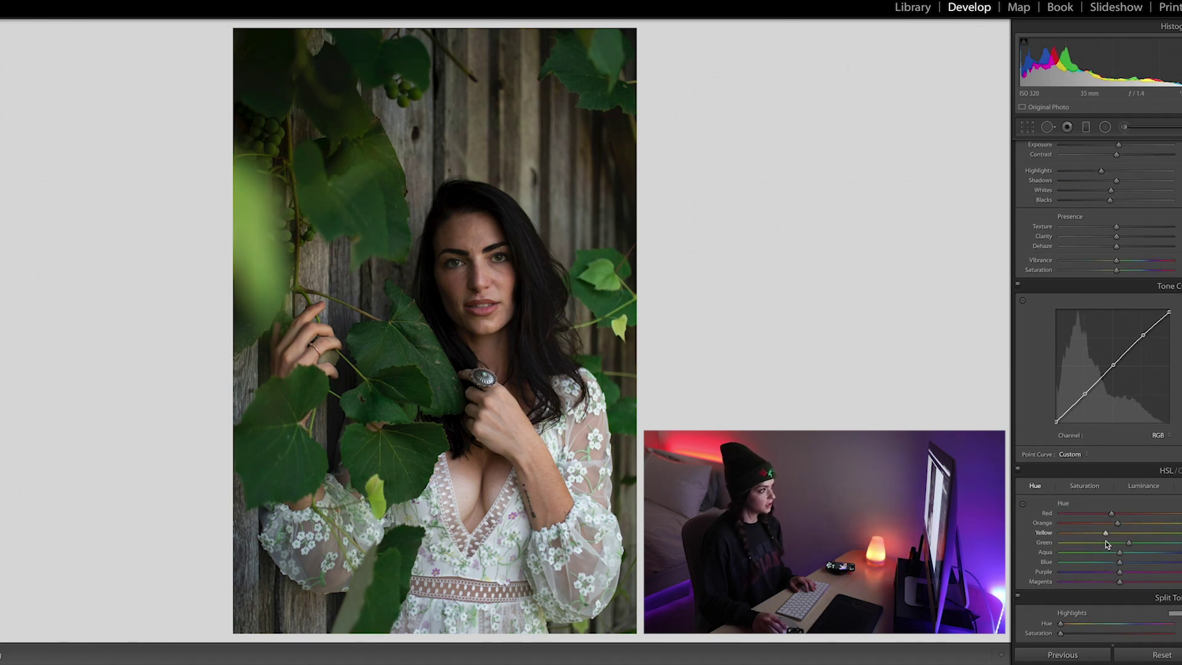
# Fine-tune the portrait's colours with the HSL sliders.
pyautogui.moveTo(1119, 570)
pyautogui.mouseDown()
pyautogui.moveTo(1144, 571)
pyautogui.moveTo(1120, 579)
pyautogui.mouseUp()
pyautogui.moveTo(1042, 584); pyautogui.dragTo(1039, 587)
pyautogui.moveTo(1177, 579); pyautogui.dragTo(1127, 579)
pyautogui.scroll(-15, 1112, 594)
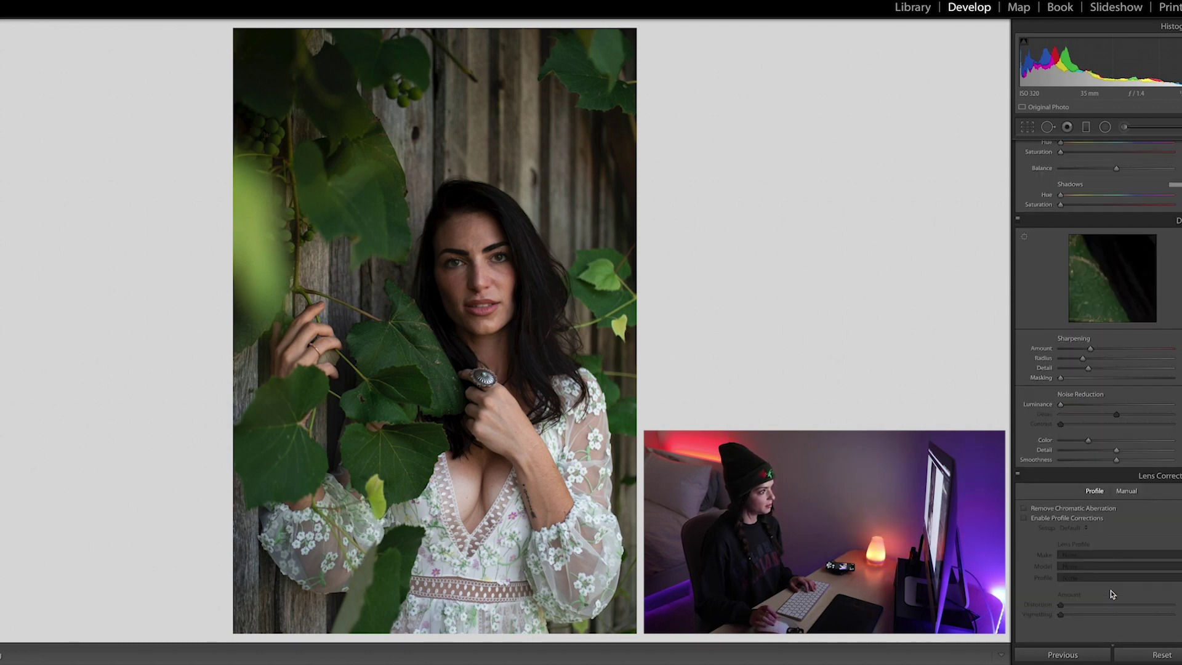
# Enable lens profile corrections and shift the Blue Primary hue slightly toward teal in the calibration.
pyautogui.scroll(4, 1114, 600)
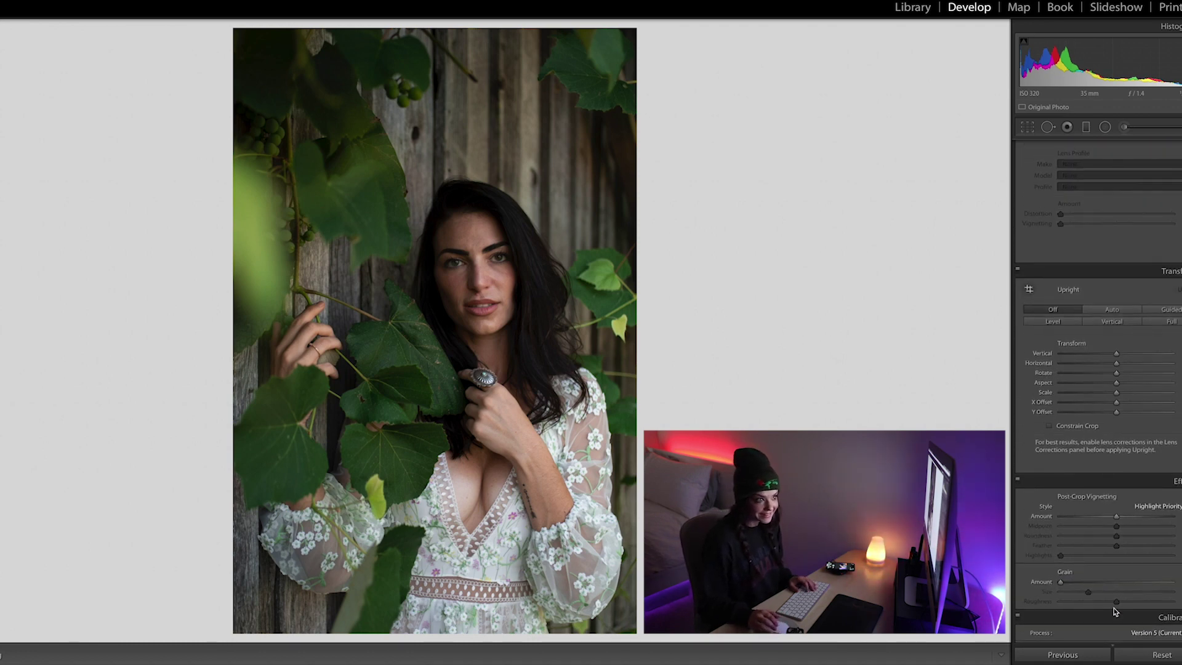
pyautogui.click(1024, 211)
pyautogui.moveTo(1115, 297); pyautogui.dragTo(1150, 300)
pyautogui.scroll(-4, 1150, 302)
pyautogui.moveTo(1115, 619); pyautogui.dragTo(1110, 620)
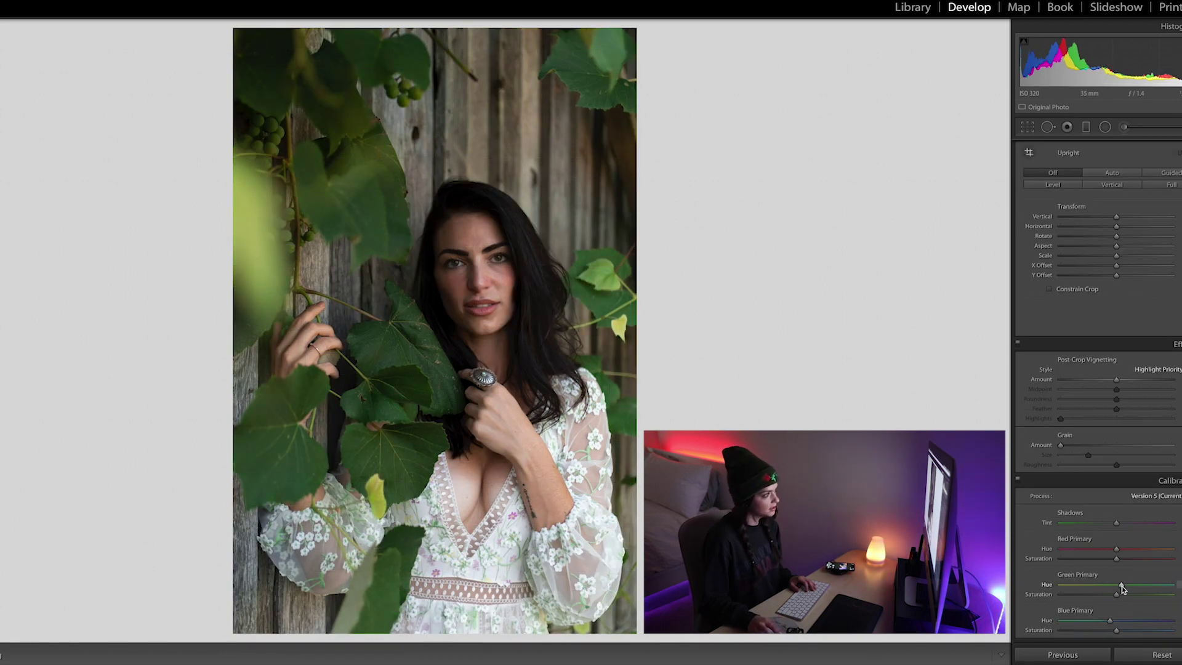
# Compare the edited portrait with the original side by side and raise the Vibrance slightly.
pyautogui.scroll(8, 1117, 588)
pyautogui.scroll(5, 1108, 324)
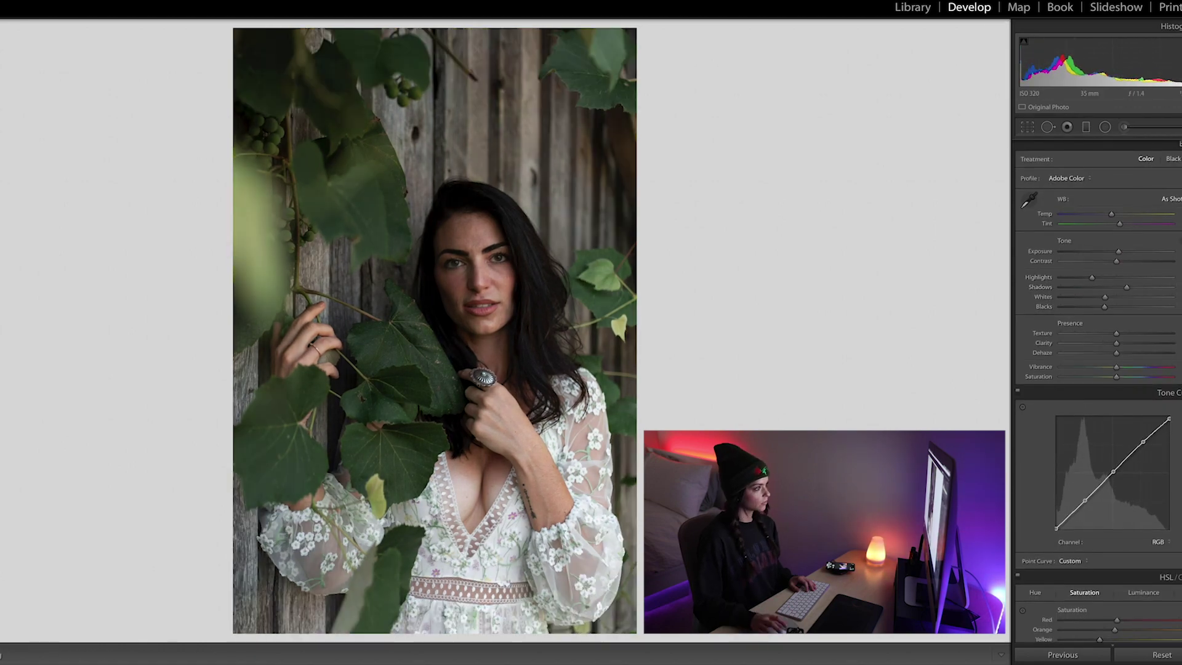
pyautogui.press('y')
pyautogui.scroll(-1, 1118, 355)
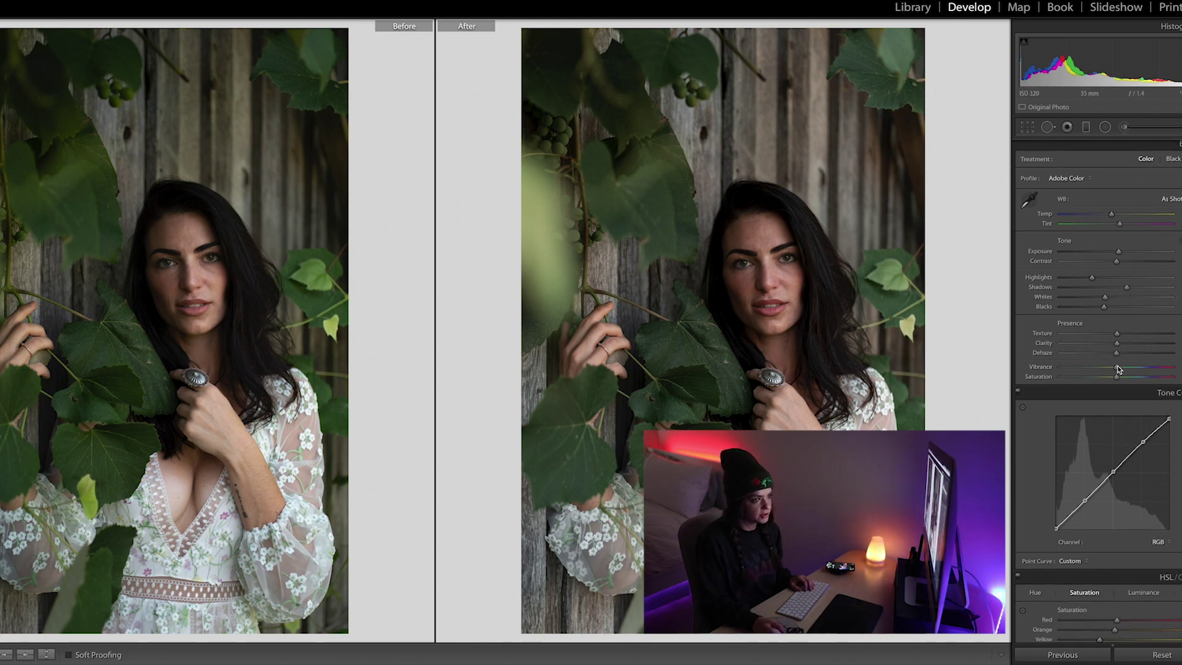
pyautogui.moveTo(1117, 368); pyautogui.dragTo(1120, 370)
pyautogui.scroll(-15, 1118, 431)
pyautogui.press('y')
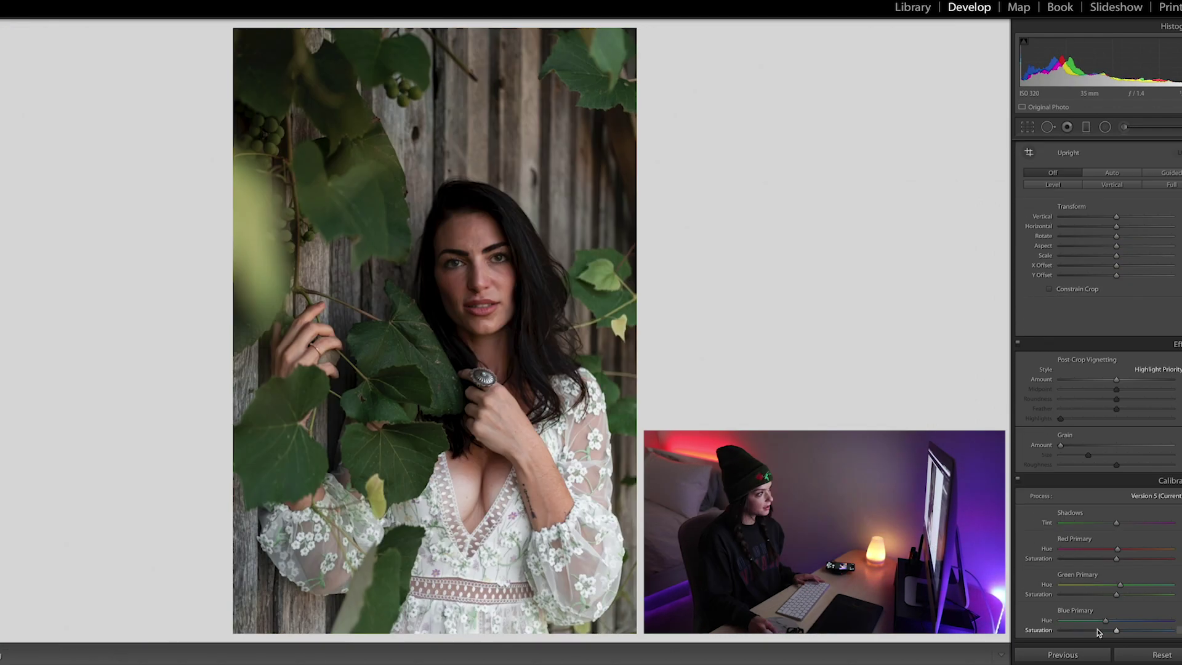
pyautogui.scroll(15, 1114, 606)
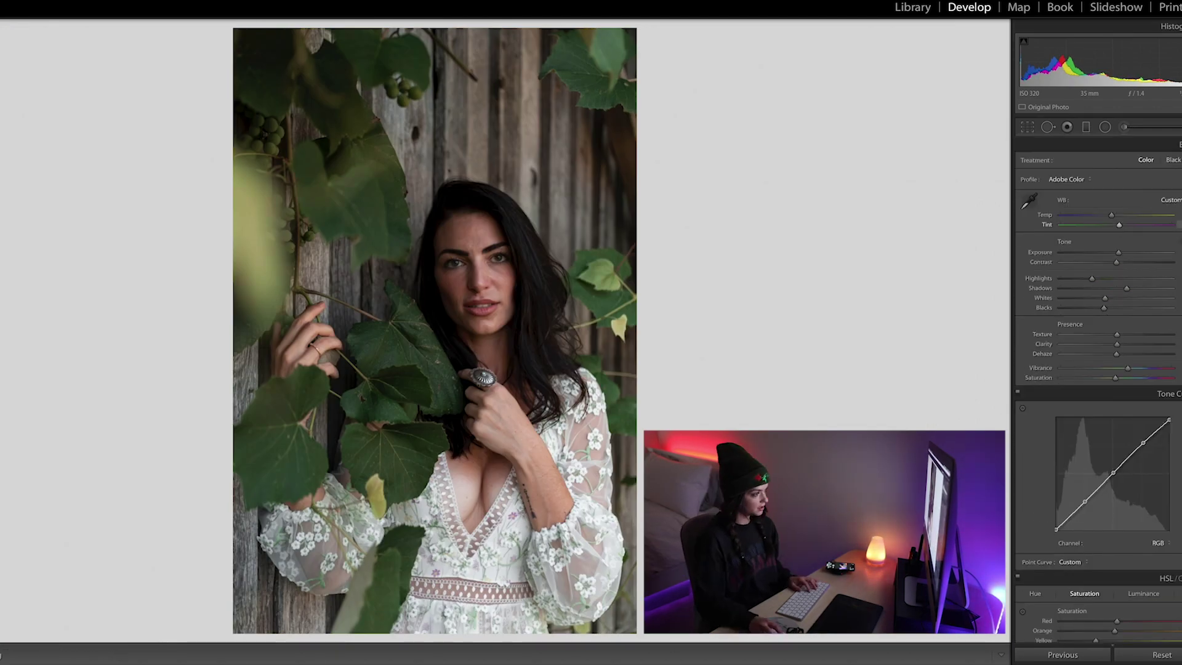
pyautogui.scroll(-15, 1122, 587)
pyautogui.scroll(15, 1121, 588)
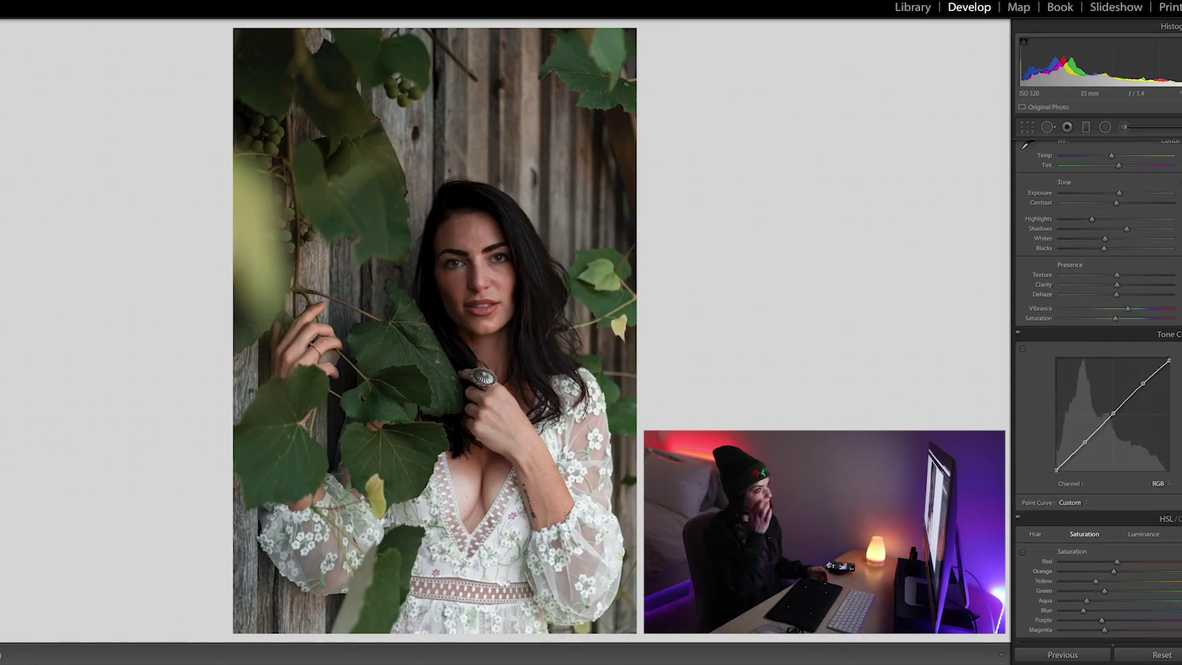
# Retouch the woman's eyes with the adjustment brush, using the iris brighten and eyes whiten effects.
pyautogui.click(457, 215)
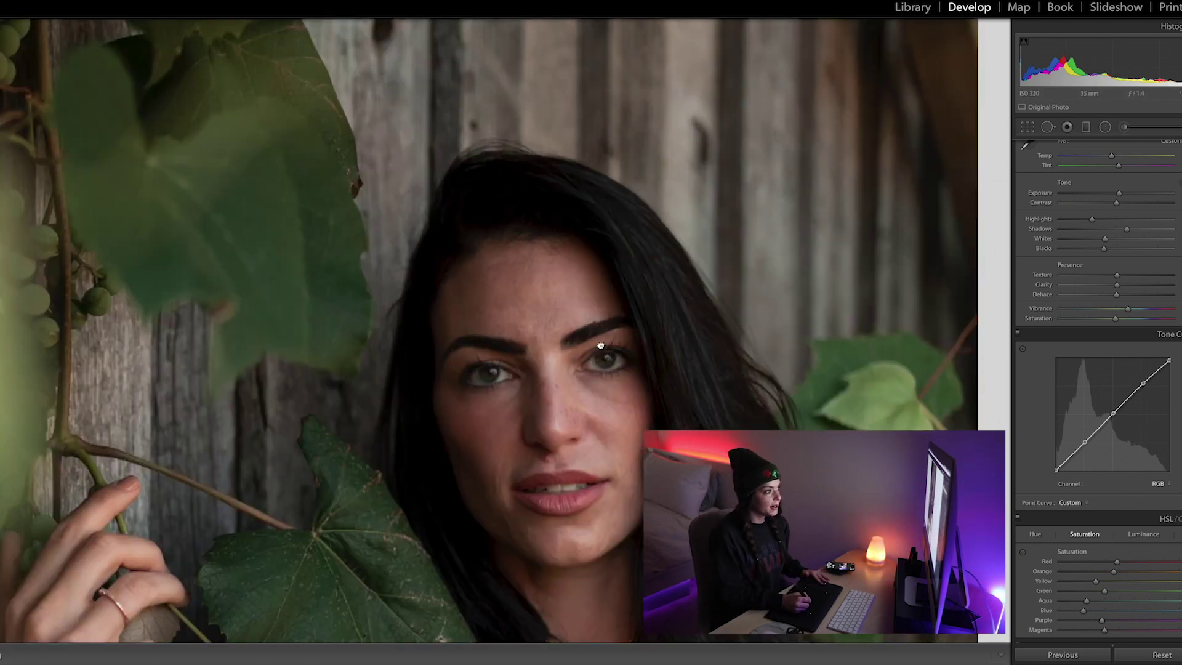
pyautogui.moveTo(577, 373); pyautogui.dragTo(577, 342)
pyautogui.scroll(-3, 577, 342)
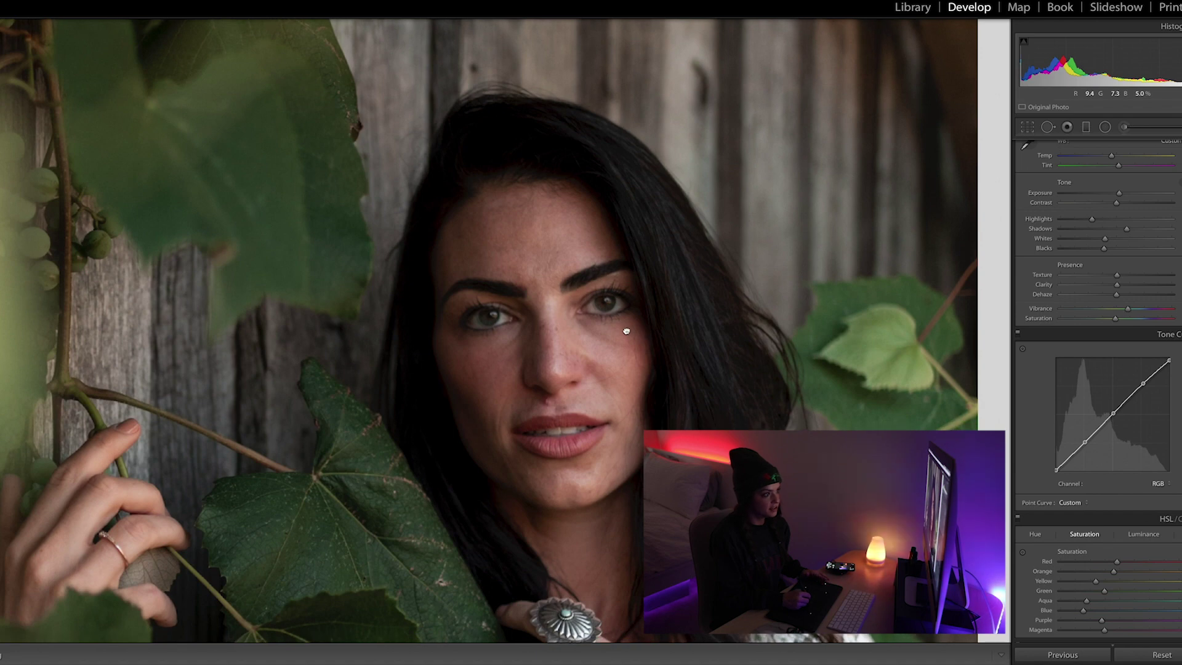
pyautogui.press('k')
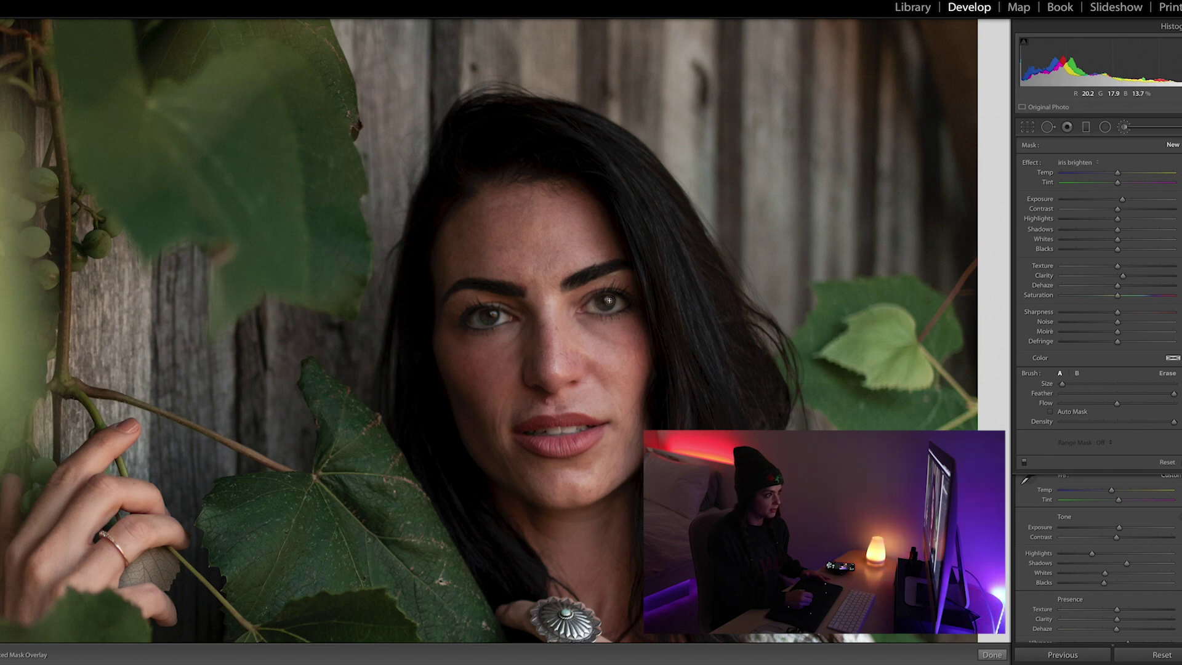
pyautogui.click(607, 301)
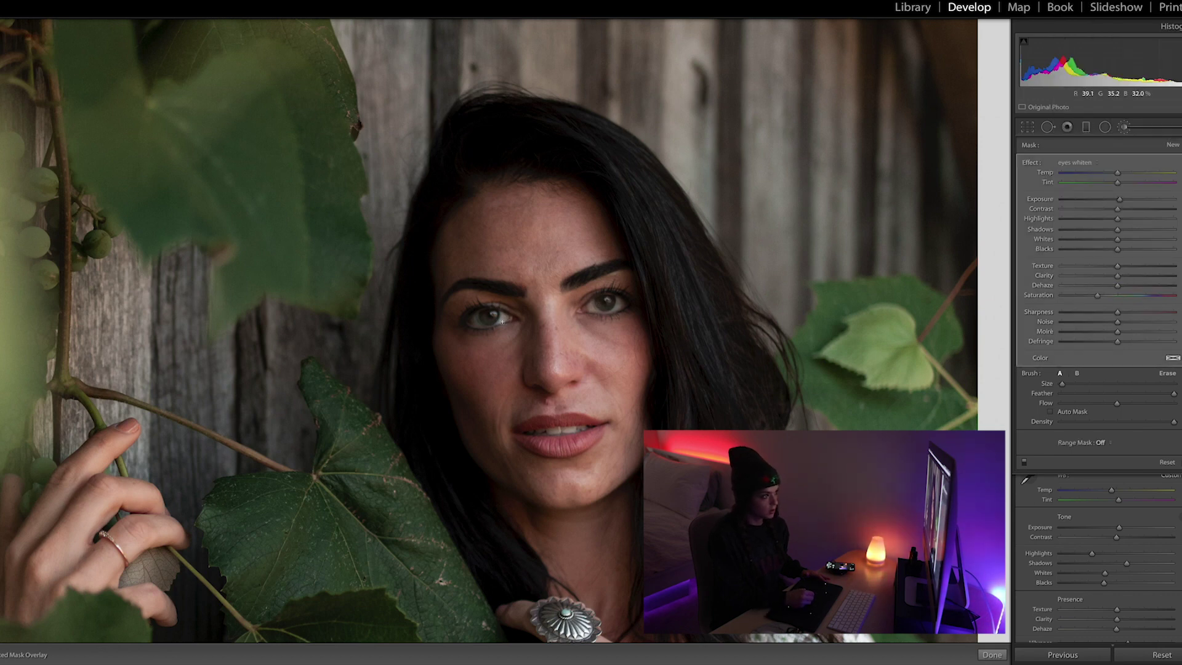
pyautogui.press('k')
pyautogui.click(681, 398)
# Warm the white balance temperature slightly and open the photo in Photoshop.
pyautogui.moveTo(1111, 155); pyautogui.dragTo(1114, 155)
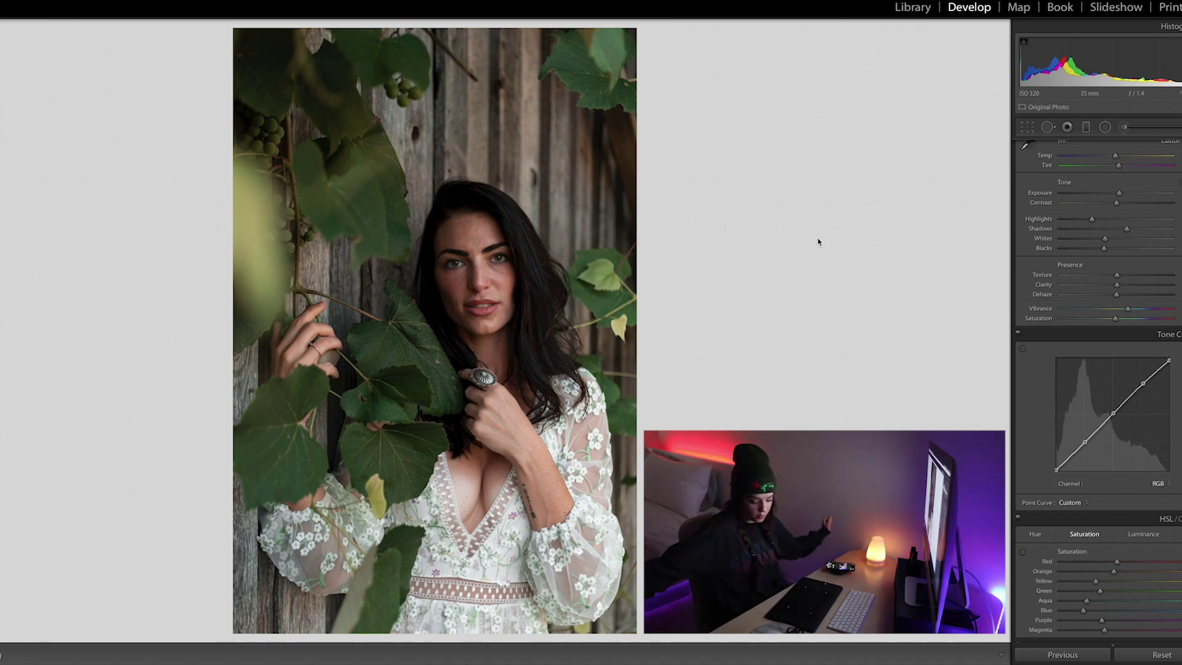
pyautogui.press('super+e')
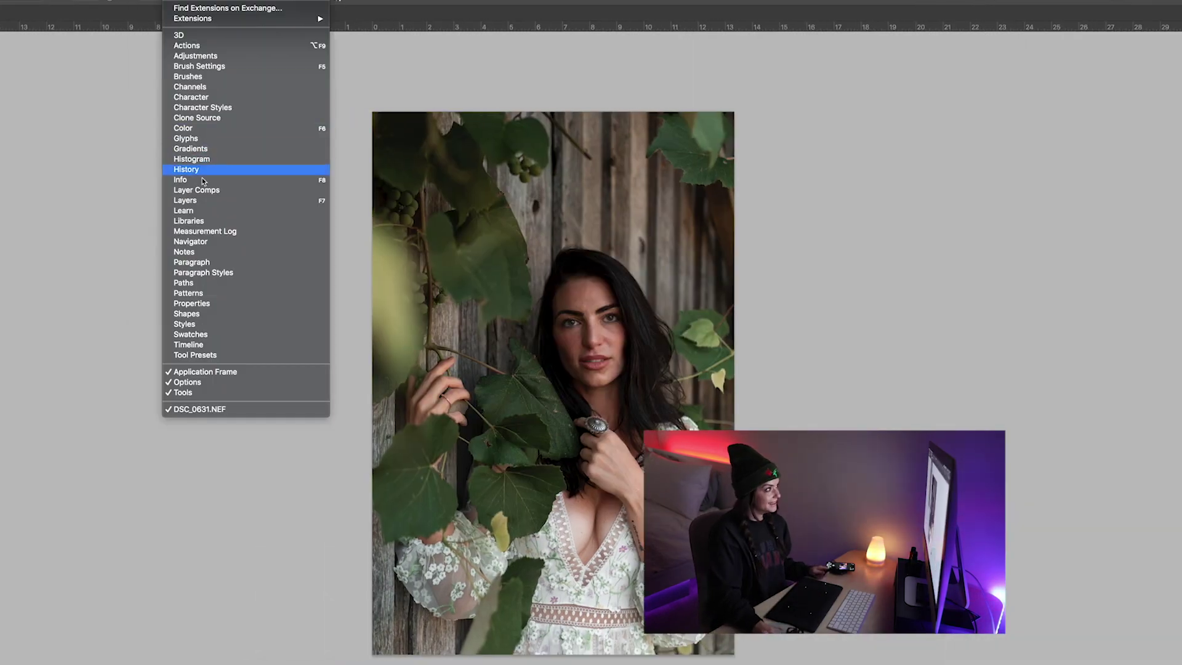
# Display the document's layer list and collapse the character settings covering the canvas.
pyautogui.click(204, 203)
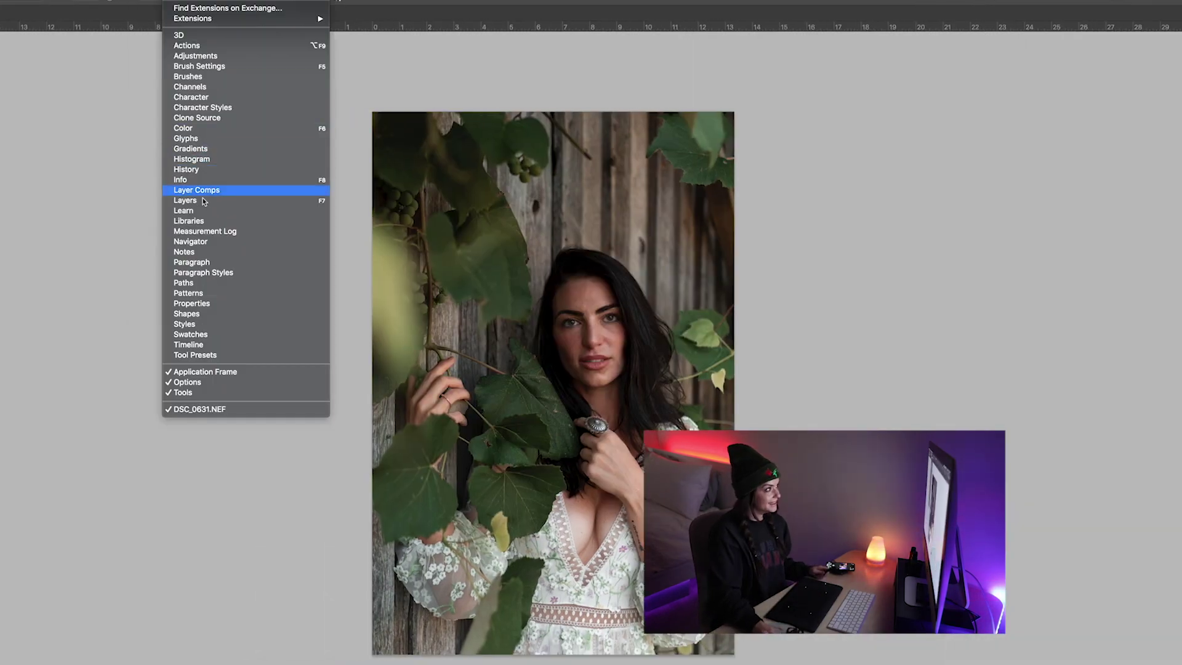
pyautogui.press('Tab')
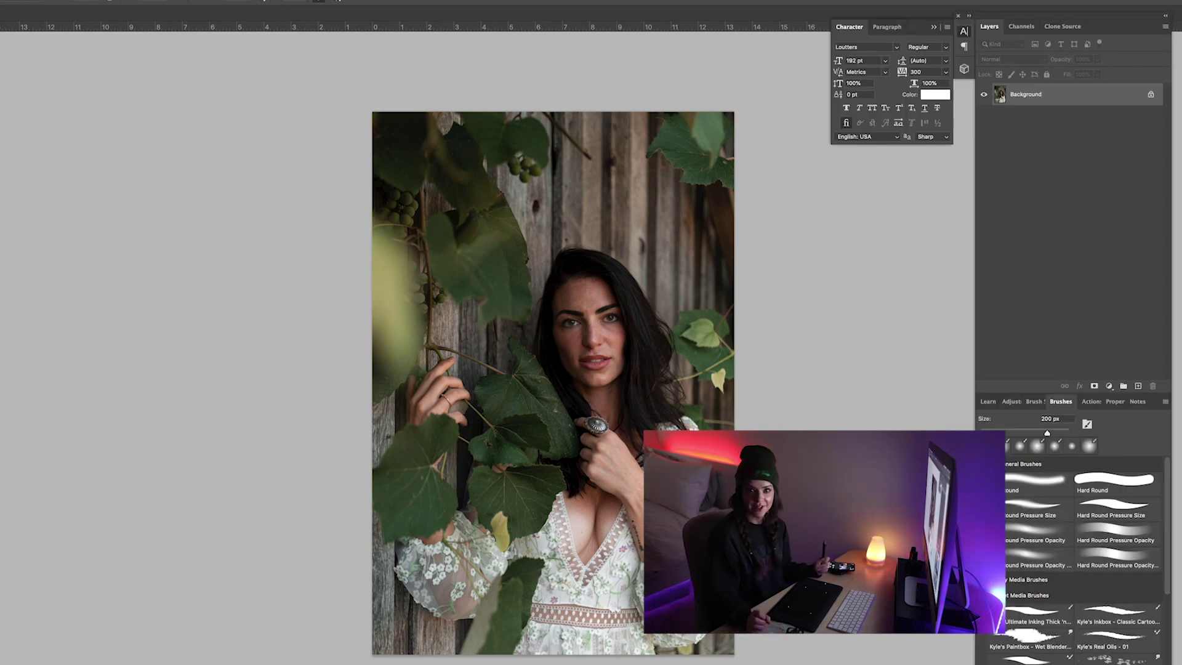
pyautogui.click(933, 27)
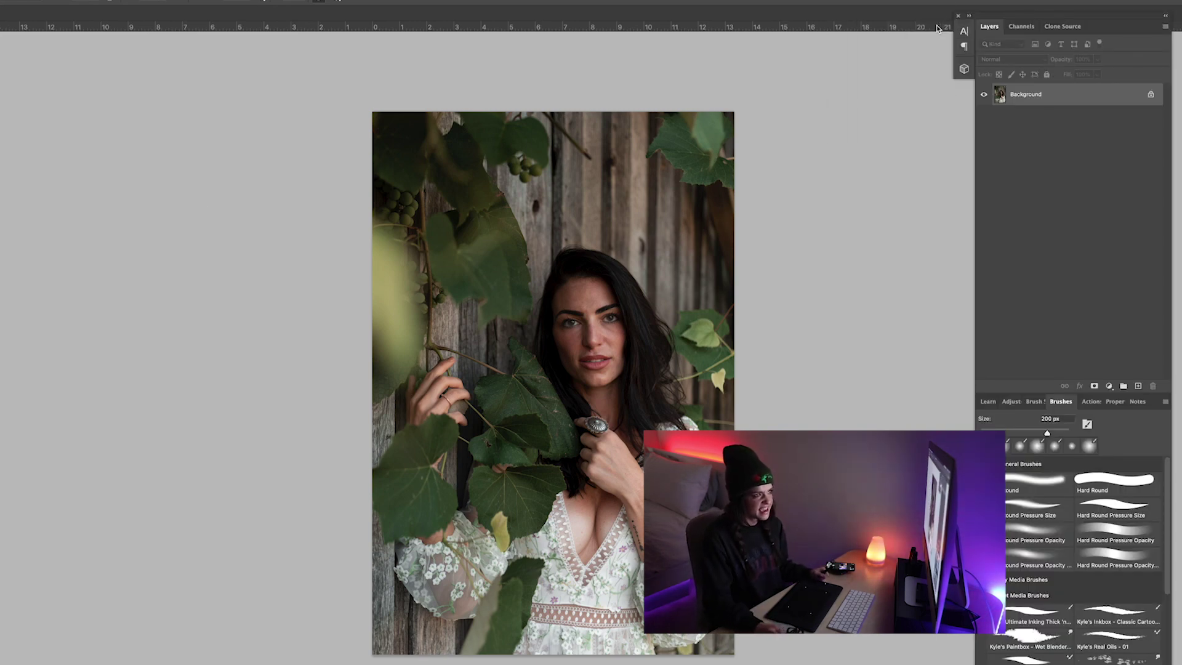
# Run the frequency separation action with a Gaussian Blur radius of 9.1 pixels on the Color layer.
pyautogui.click(1090, 401)
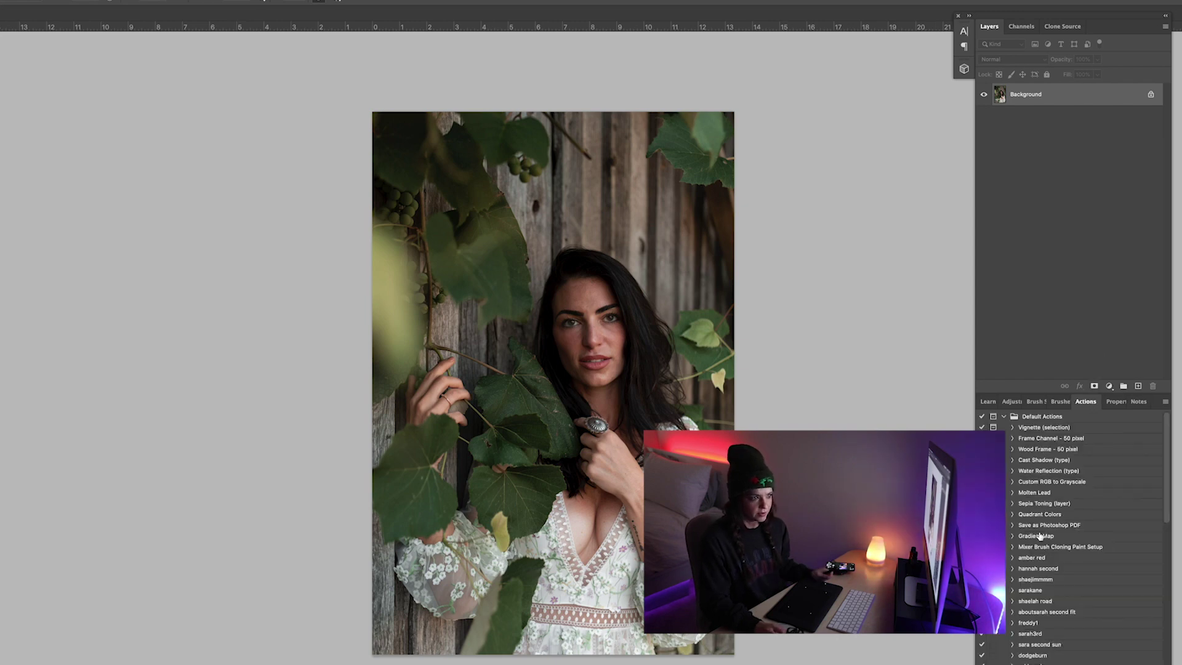
pyautogui.scroll(-10, 1039, 537)
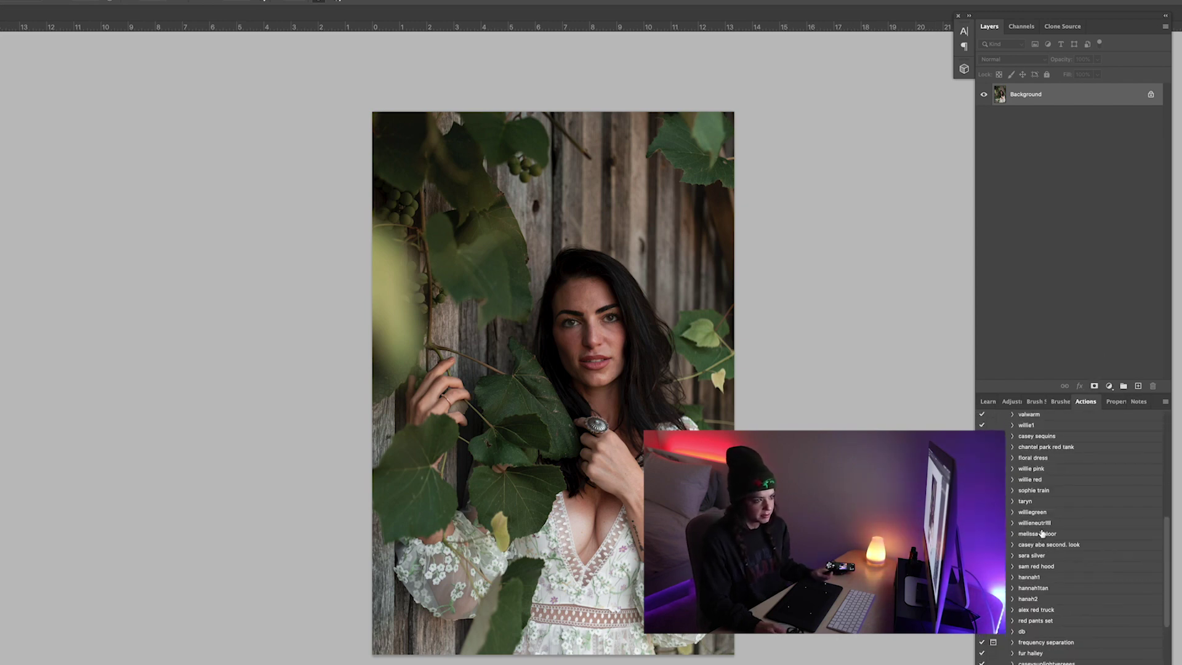
pyautogui.click(1060, 644)
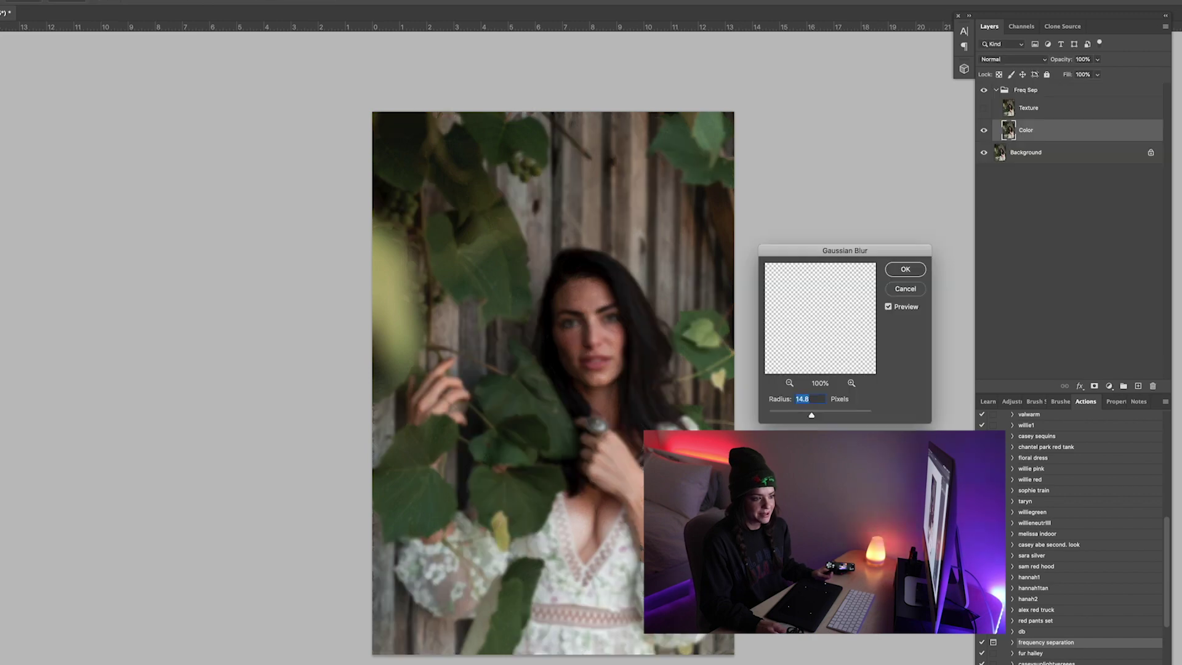
pyautogui.press('super+plus')
pyautogui.press('super+plus')
pyautogui.press('super+plus')
pyautogui.moveTo(629, 358); pyautogui.dragTo(494, 438)
pyautogui.moveTo(811, 415); pyautogui.dragTo(808, 417)
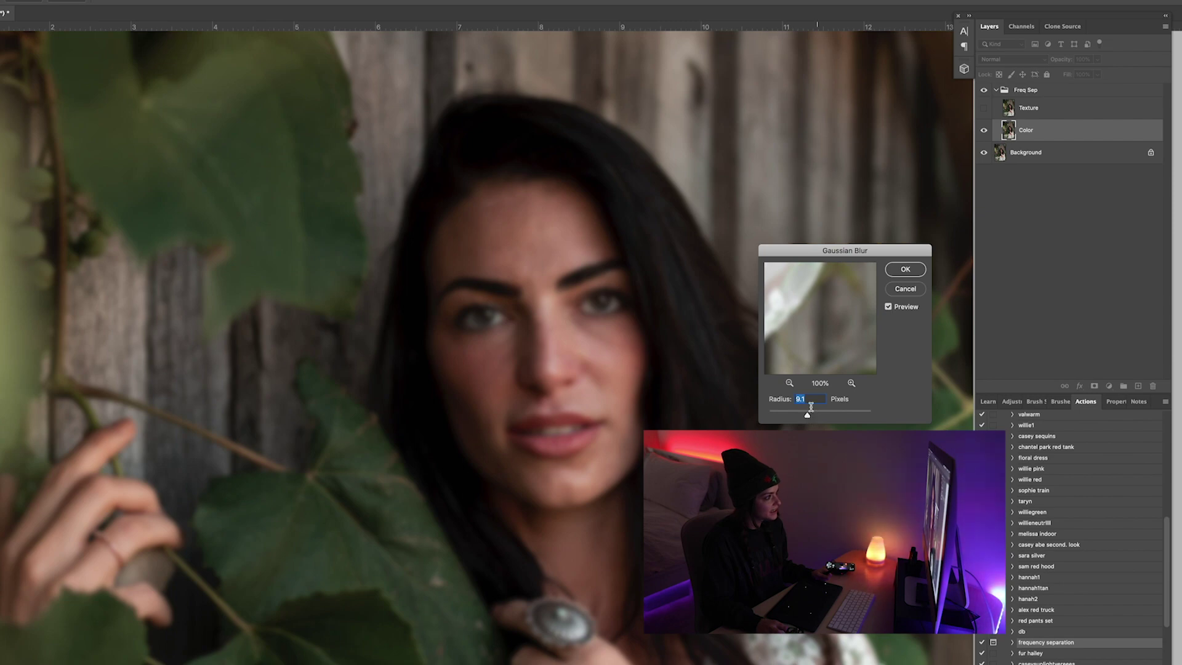
pyautogui.press('Return')
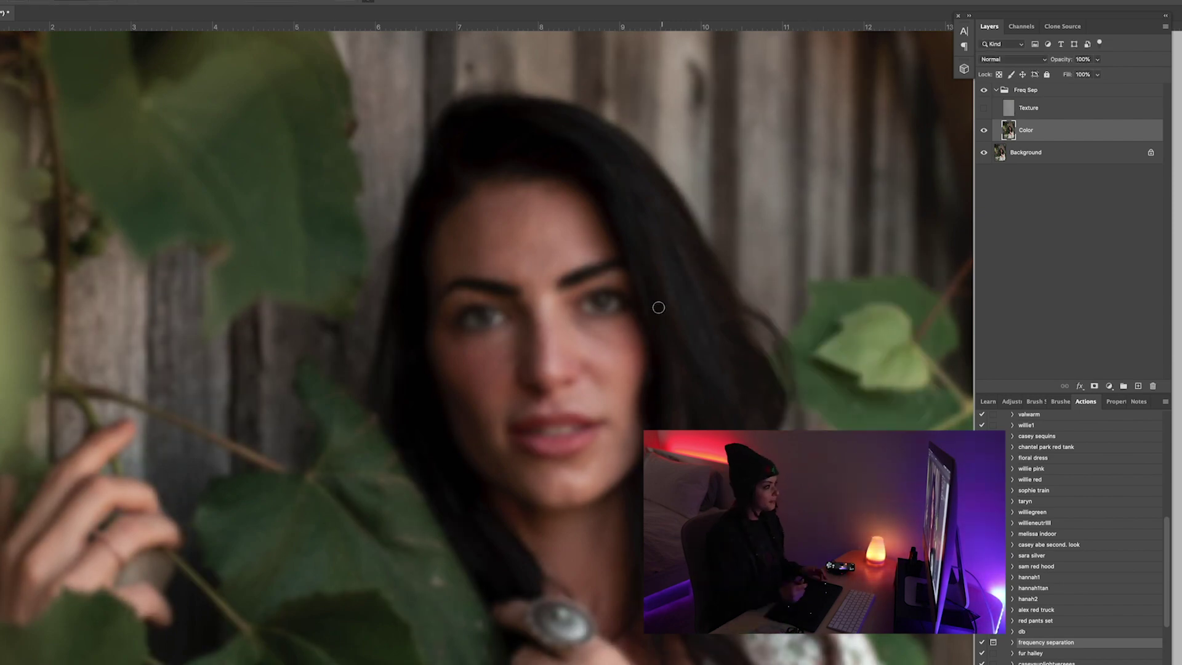
# Compare the woman's face with the Texture layer shown and hidden to examine the blurred Color layer.
pyautogui.scroll(-2, 658, 308)
pyautogui.moveTo(523, 321); pyautogui.dragTo(432, 351)
pyautogui.scroll(2, 523, 320)
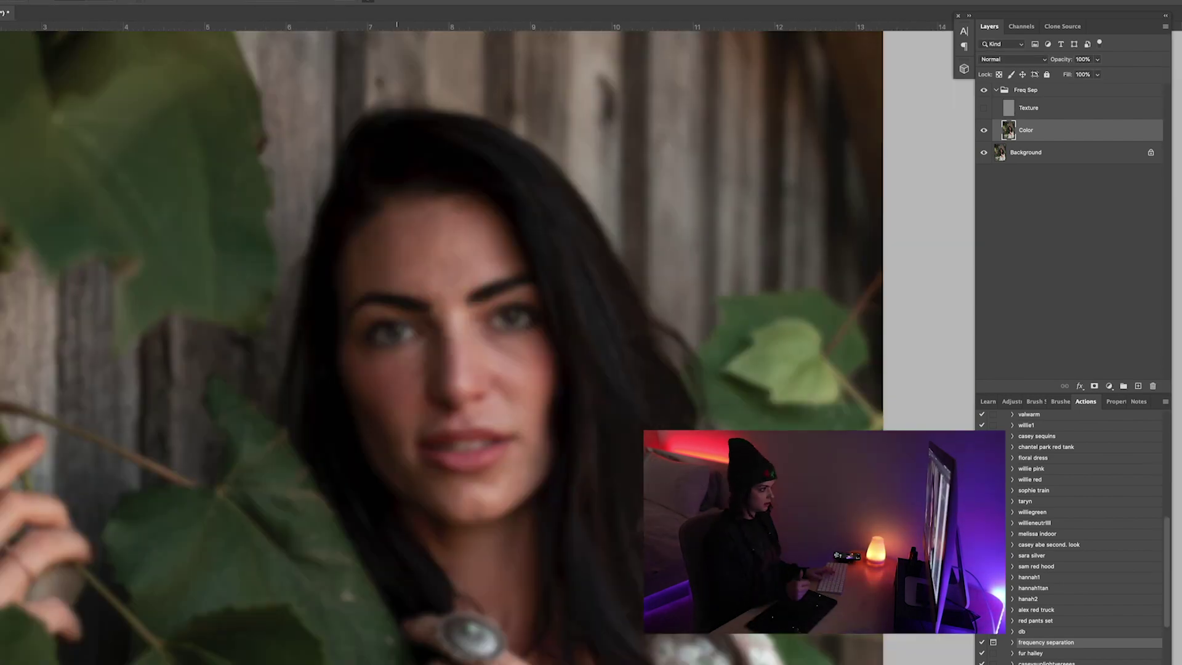
pyautogui.scroll(-4, 397, 256)
pyautogui.scroll(5, 422, 256)
pyautogui.moveTo(960, 236); pyautogui.dragTo(435, 170)
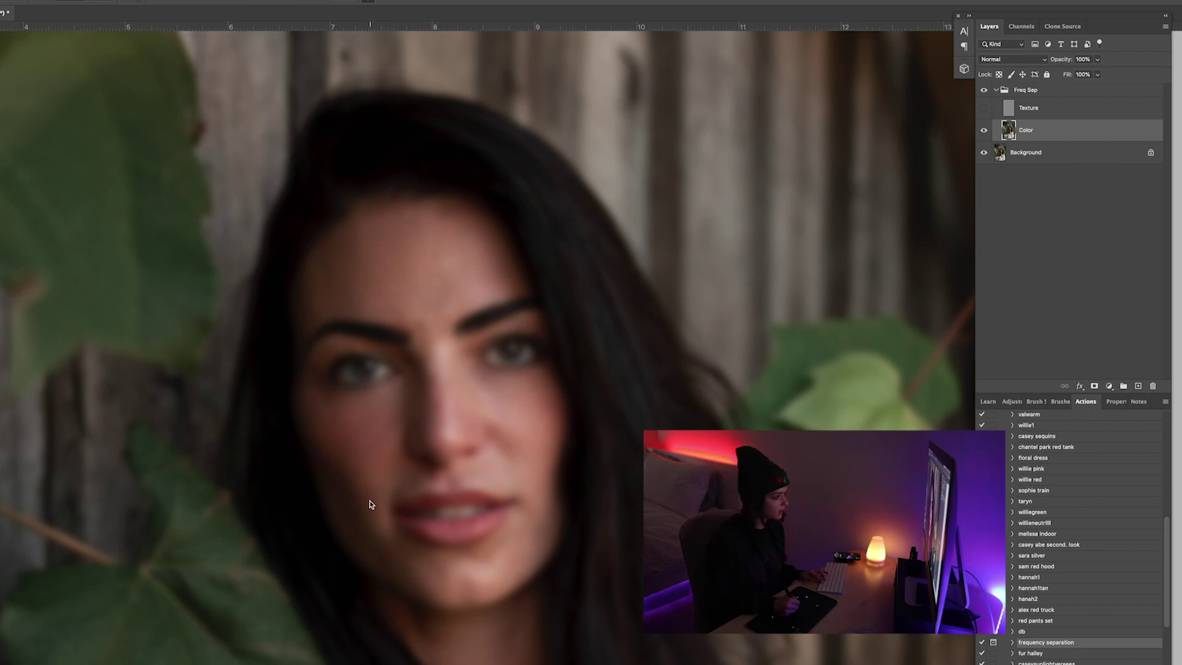
pyautogui.click(984, 108)
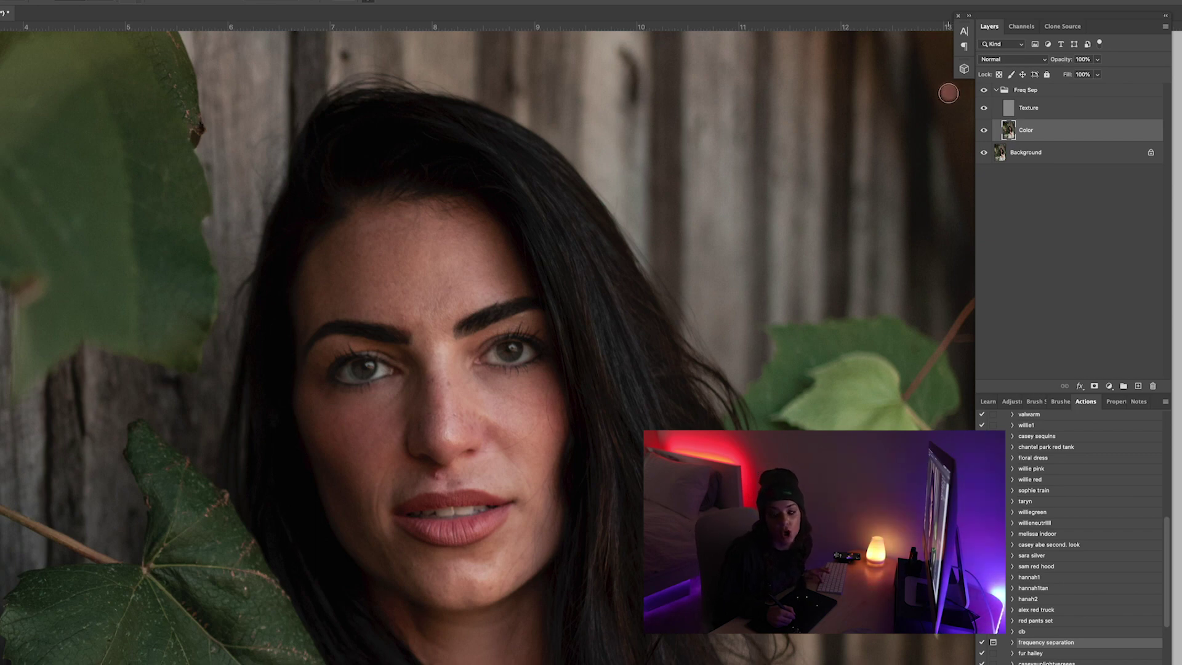
pyautogui.click(983, 108)
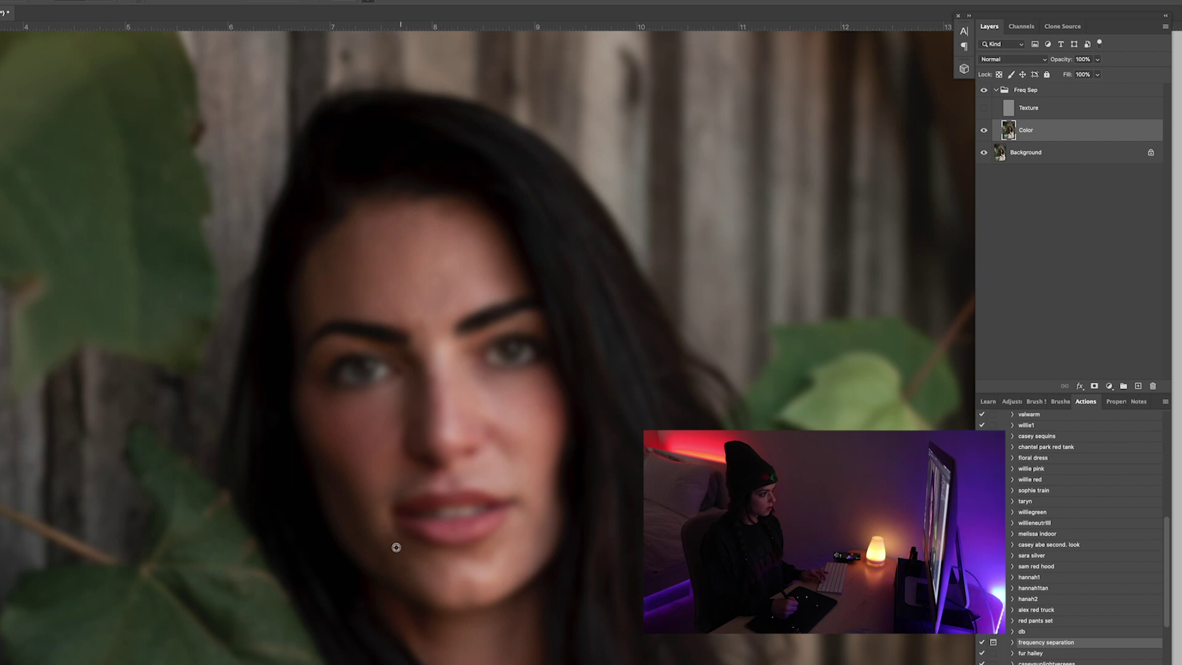
pyautogui.click(984, 107)
pyautogui.click(984, 108)
pyautogui.press('super+minus')
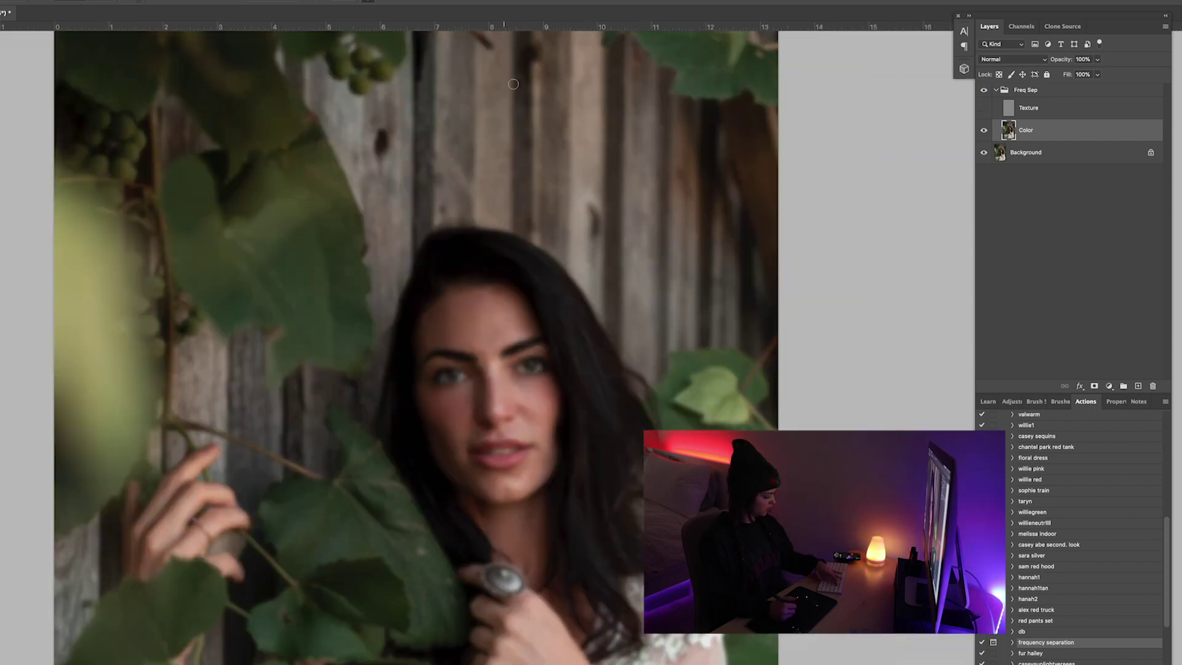
pyautogui.hotkey('ctrl', '+')
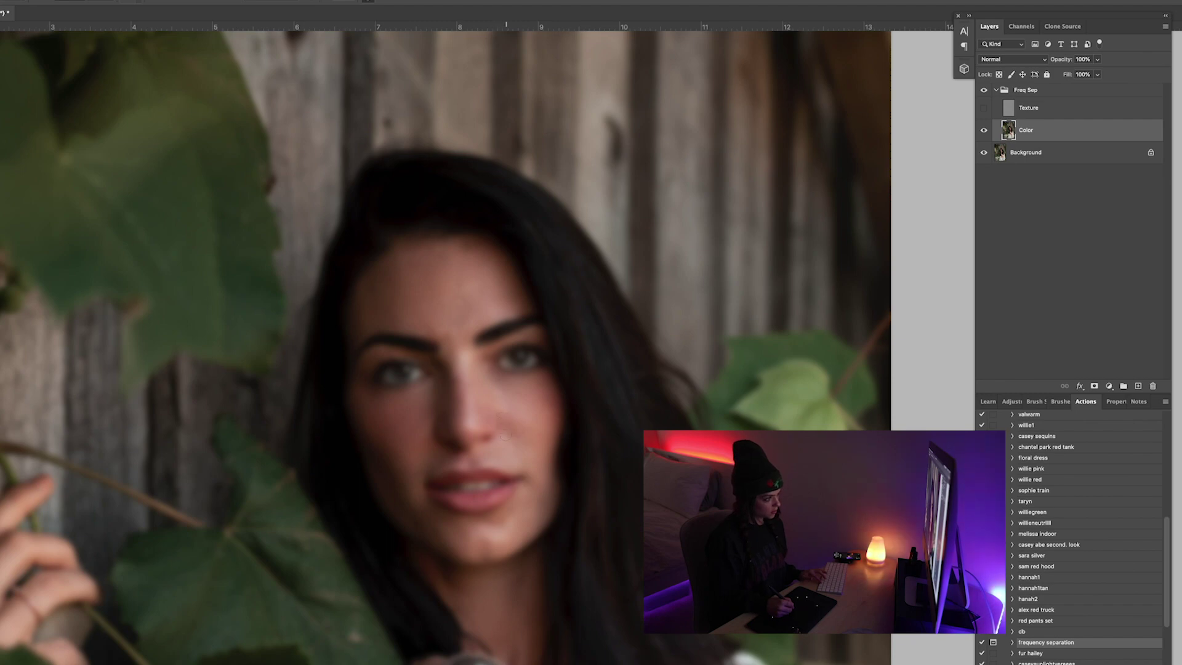
# Show and select the Texture layer and inspect the skin detail around the nose, mouth and eyes up close.
pyautogui.click(983, 108)
pyautogui.click(1010, 108)
pyautogui.hotkey('ctrl', '+')
pyautogui.hotkey('ctrl', '+')
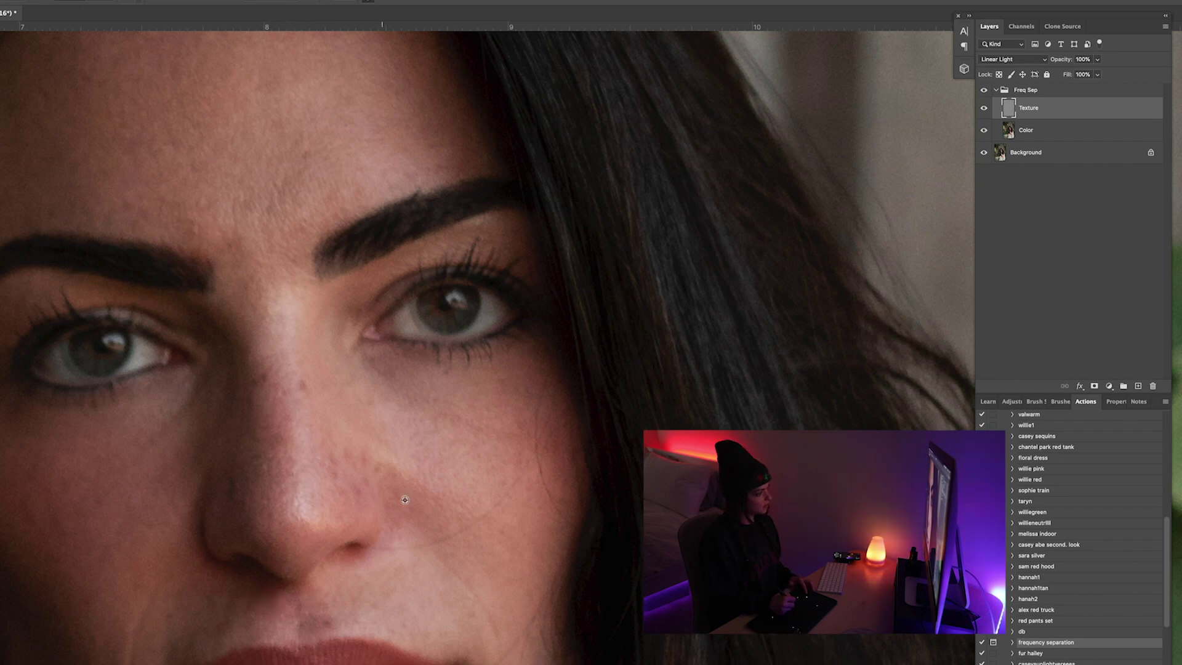
pyautogui.moveTo(275, 523); pyautogui.dragTo(237, 243)
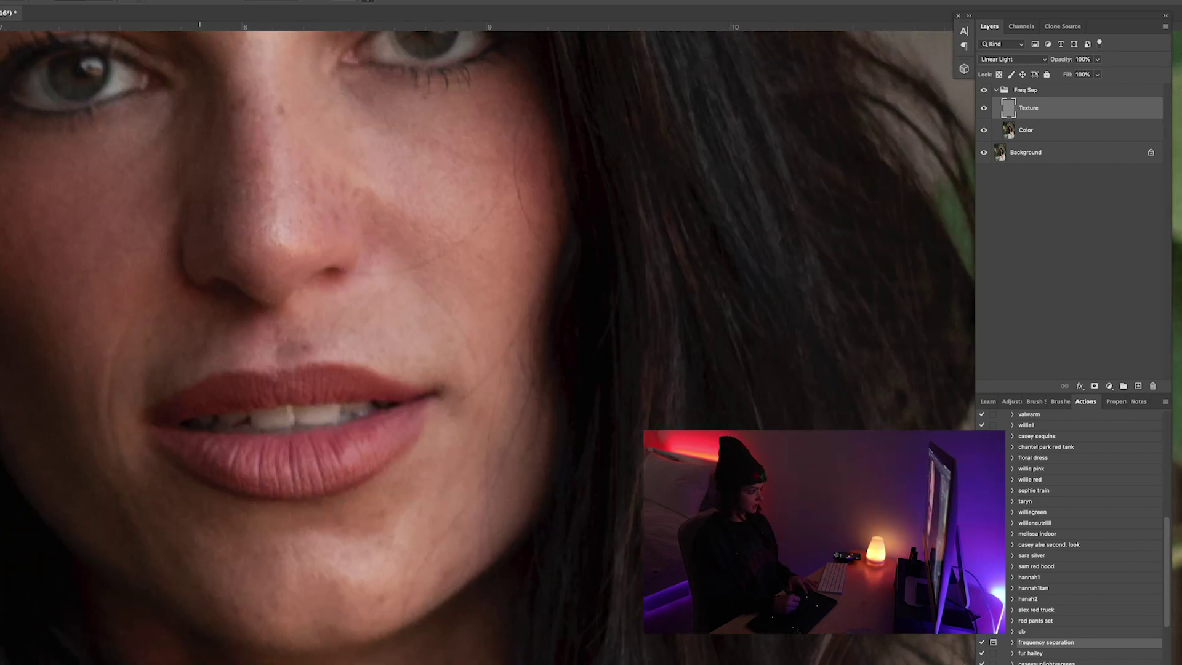
pyautogui.press('super+minus')
pyautogui.press('super+minus')
pyautogui.press('super+minus')
pyautogui.press('super+plus')
pyautogui.press('super+plus')
pyautogui.press('super+plus')
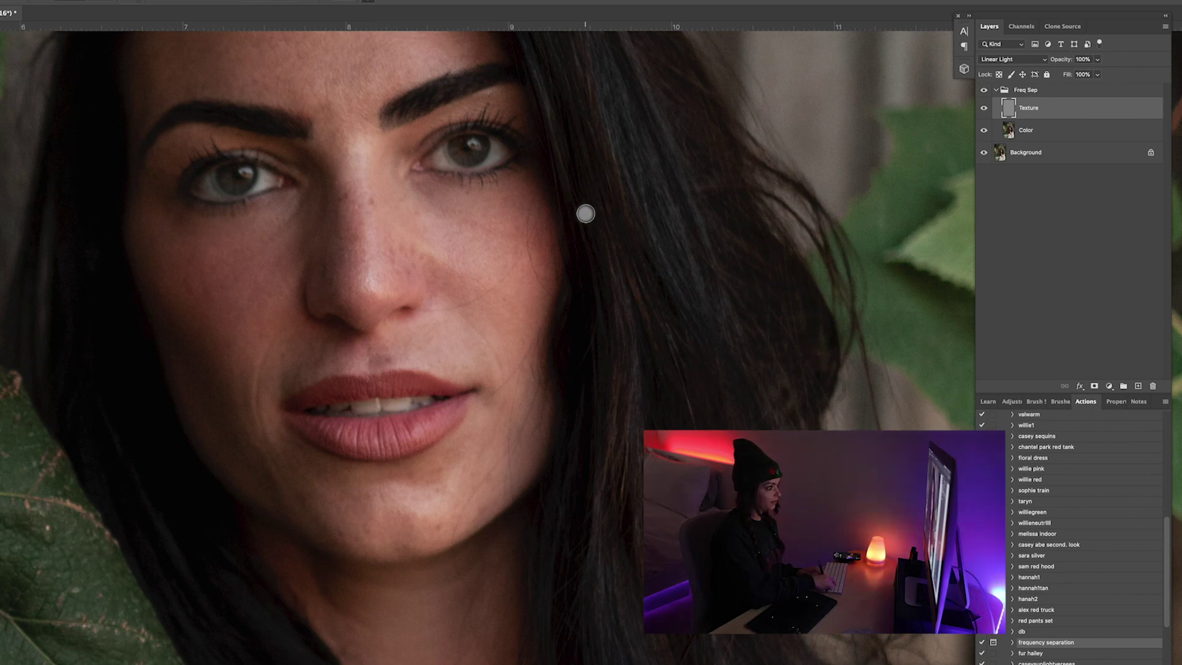
pyautogui.hotkey('ctrl', '-')
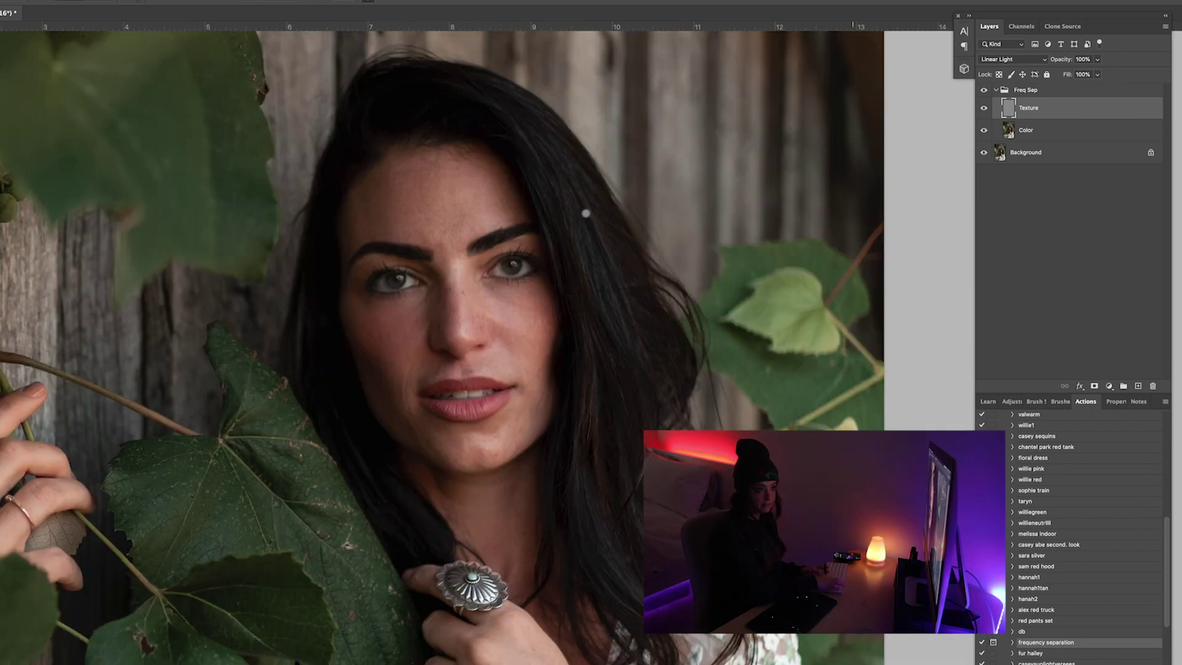
# Examine the Color layer with the Texture layer hidden and make the texture visible again.
pyautogui.click(983, 107)
pyautogui.click(1025, 130)
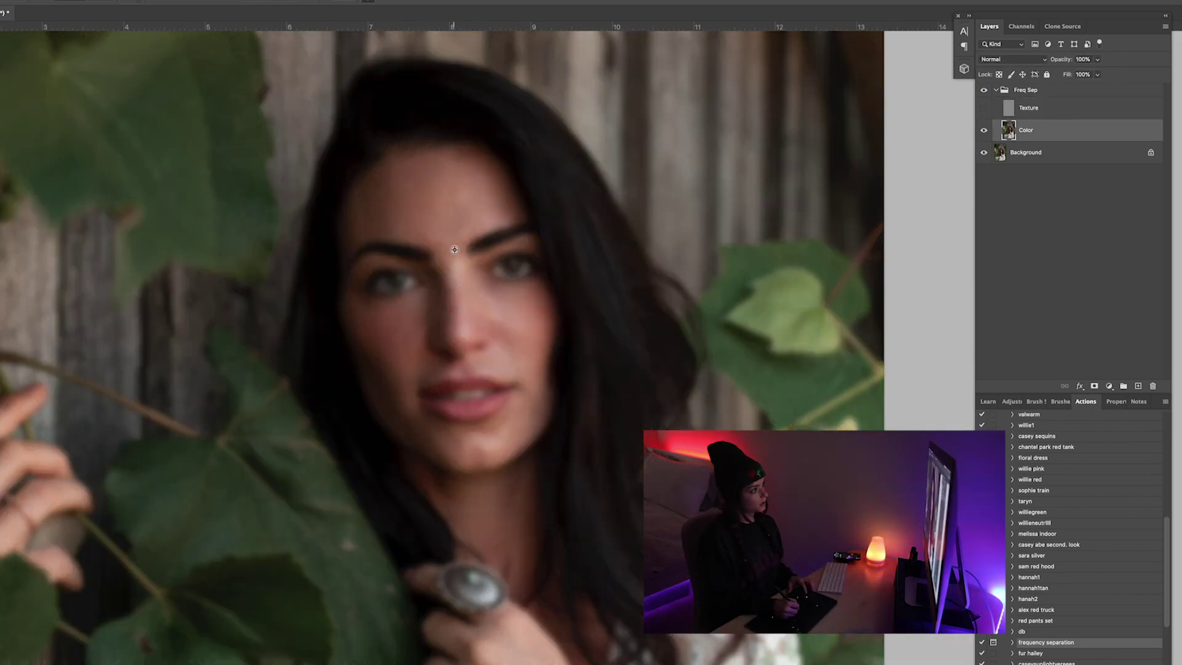
pyautogui.click(984, 108)
pyautogui.click(1028, 108)
# Collapse the Freq Sep group and run the dodgeburn action to add the dodge and burn layers above it.
pyautogui.hotkey('ctrl', 'j')
pyautogui.click(1094, 386)
pyautogui.hotkey('ctrl', 'i')
pyautogui.press('b')
pyautogui.click(995, 90)
pyautogui.click(1034, 246)
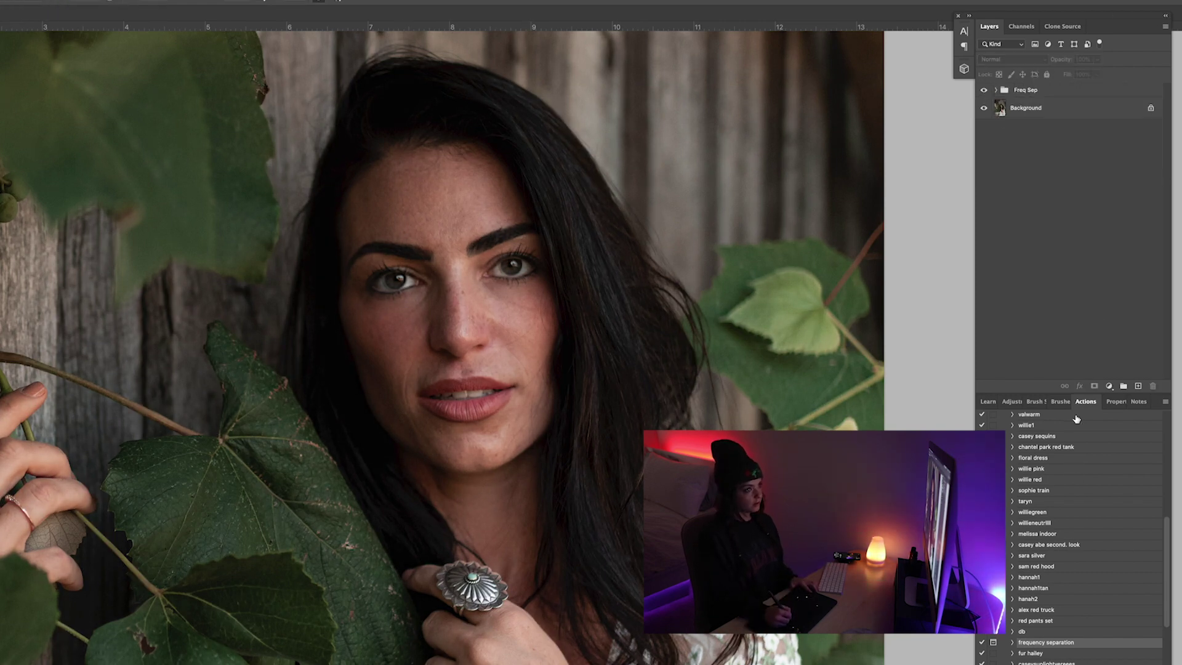
pyautogui.click(1026, 633)
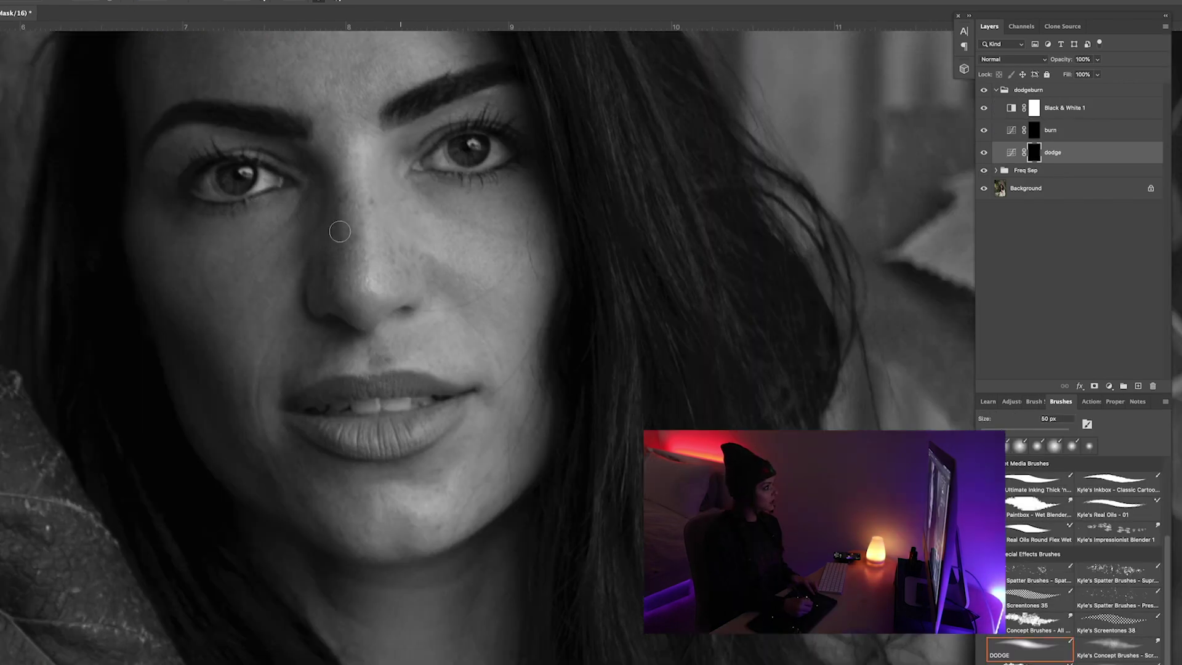
# Dodge and burn small uneven patches on the nose and under the eyes with a 20 px brush, alternating between both masks.
pyautogui.press('[')
pyautogui.press('[')
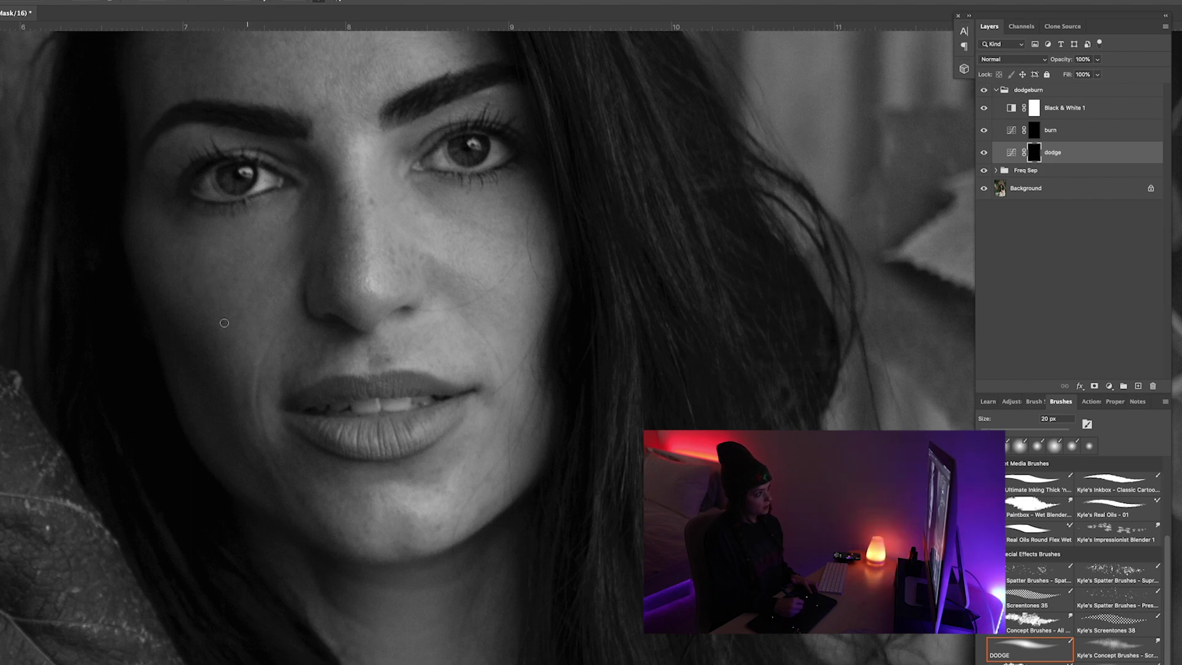
pyautogui.hotkey('alt', ']')
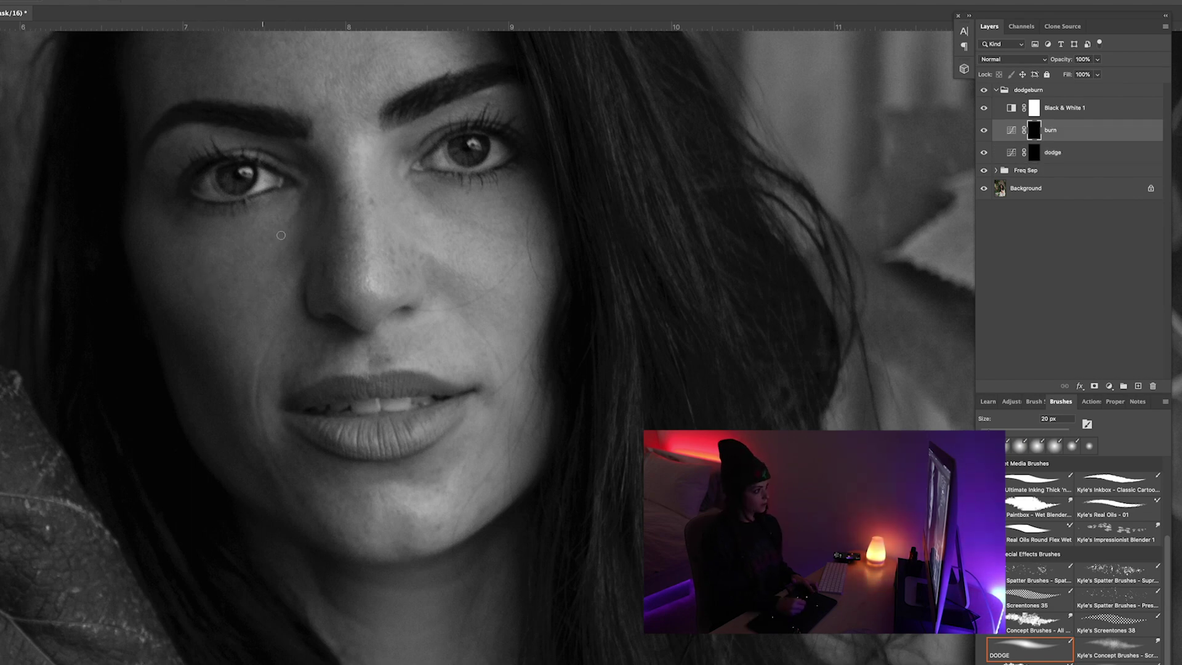
pyautogui.hotkey('alt', '[')
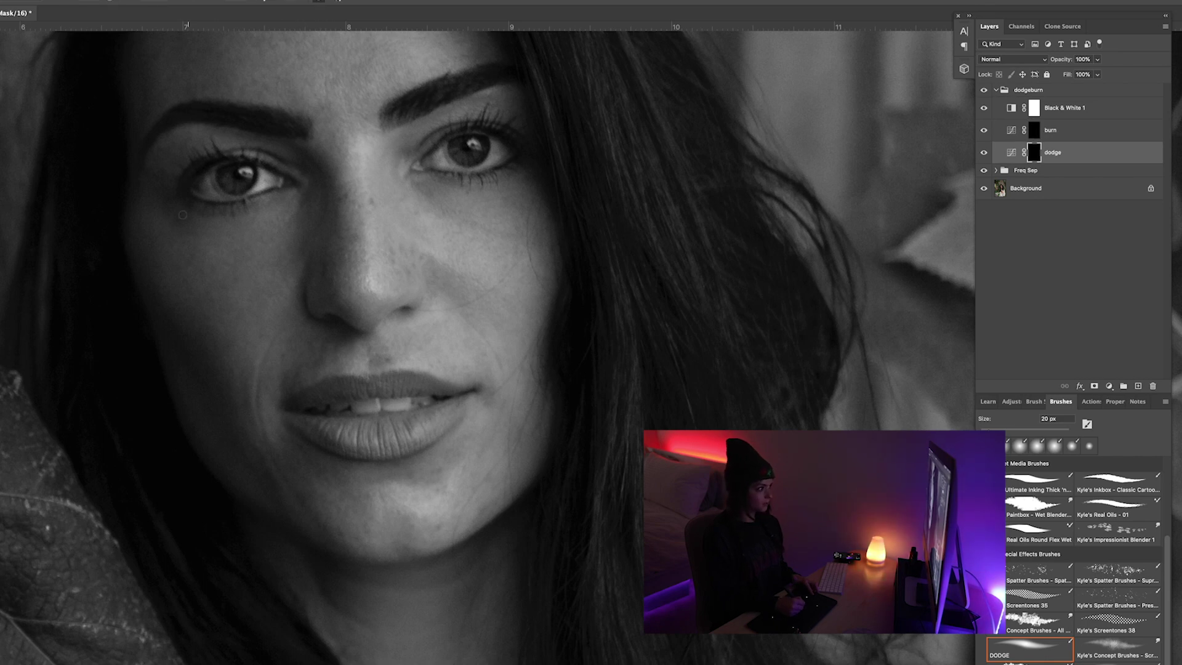
# Dodge and burn the fine transitions on the cheek and beside the mouth corner with a 10 to 15 px brush.
pyautogui.press('[')
pyautogui.hotkey('alt', ']')
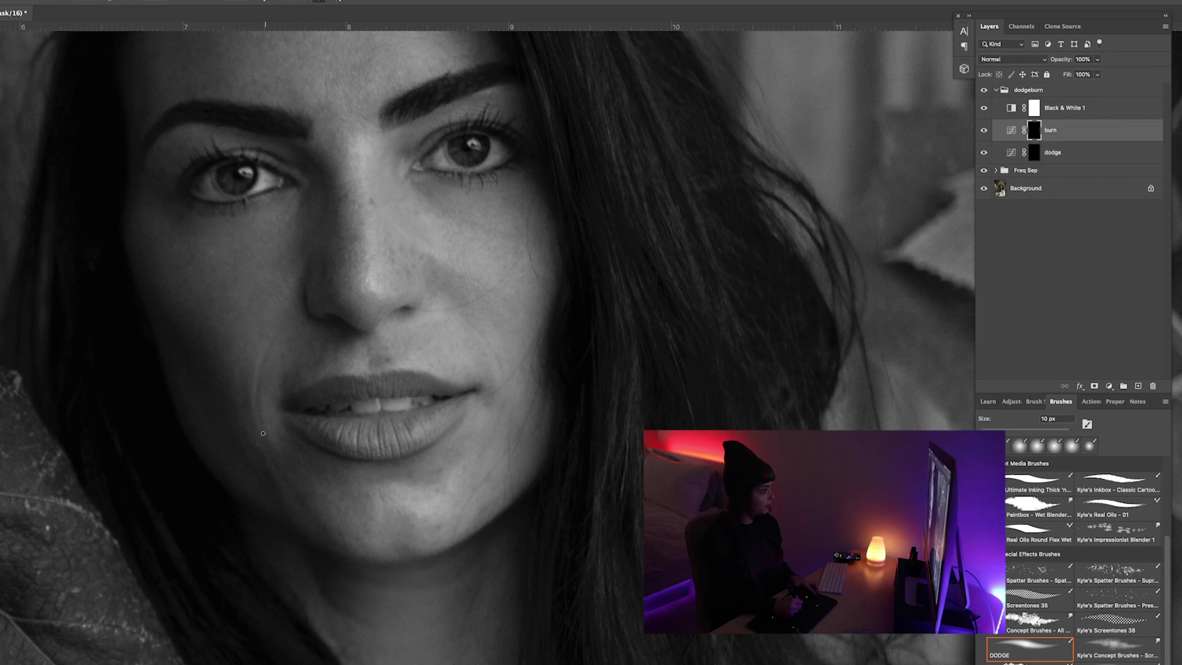
pyautogui.hotkey('alt', '[')
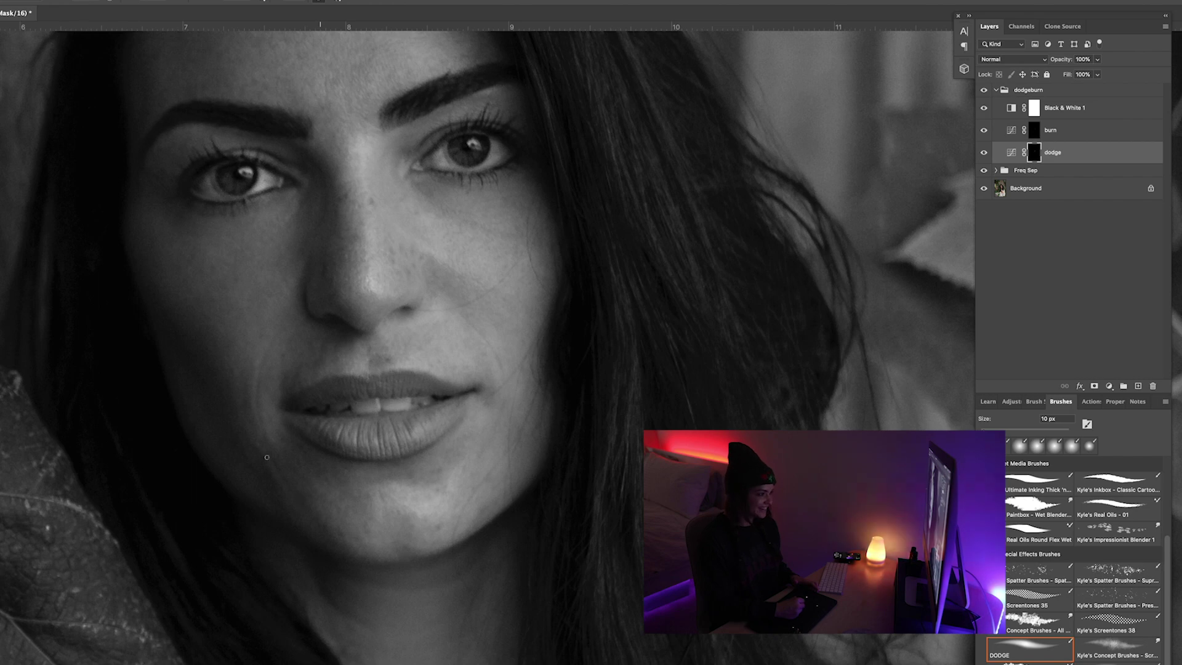
pyautogui.hotkey('alt', ']')
pyautogui.press(']')
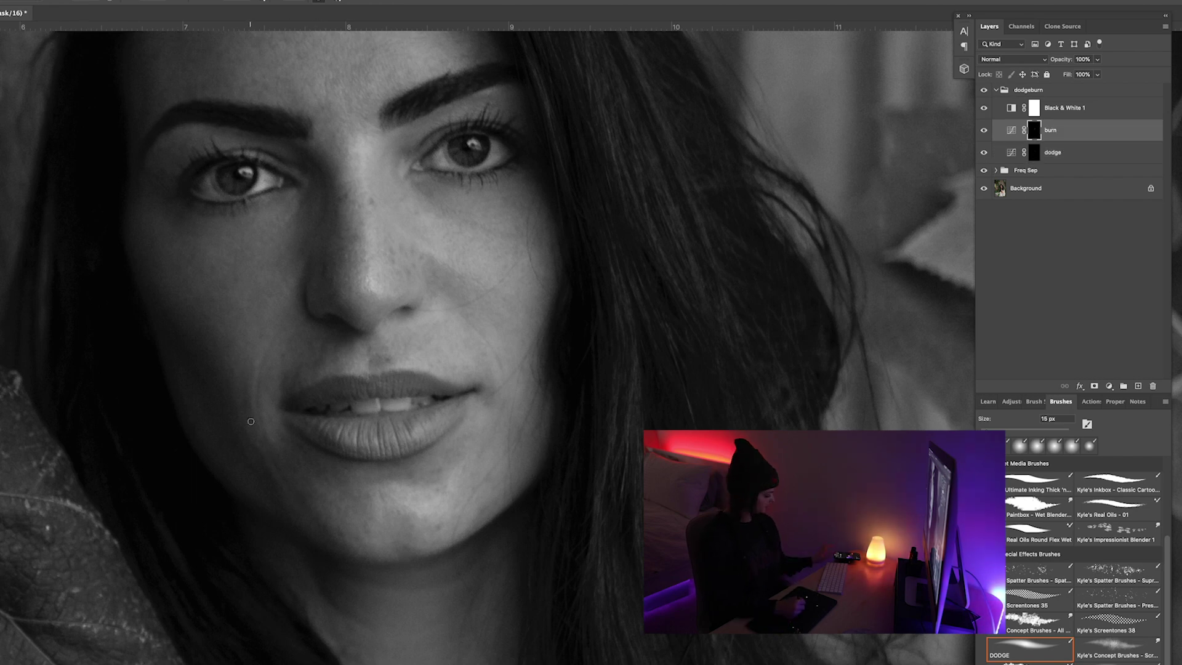
pyautogui.hotkey('alt', '[')
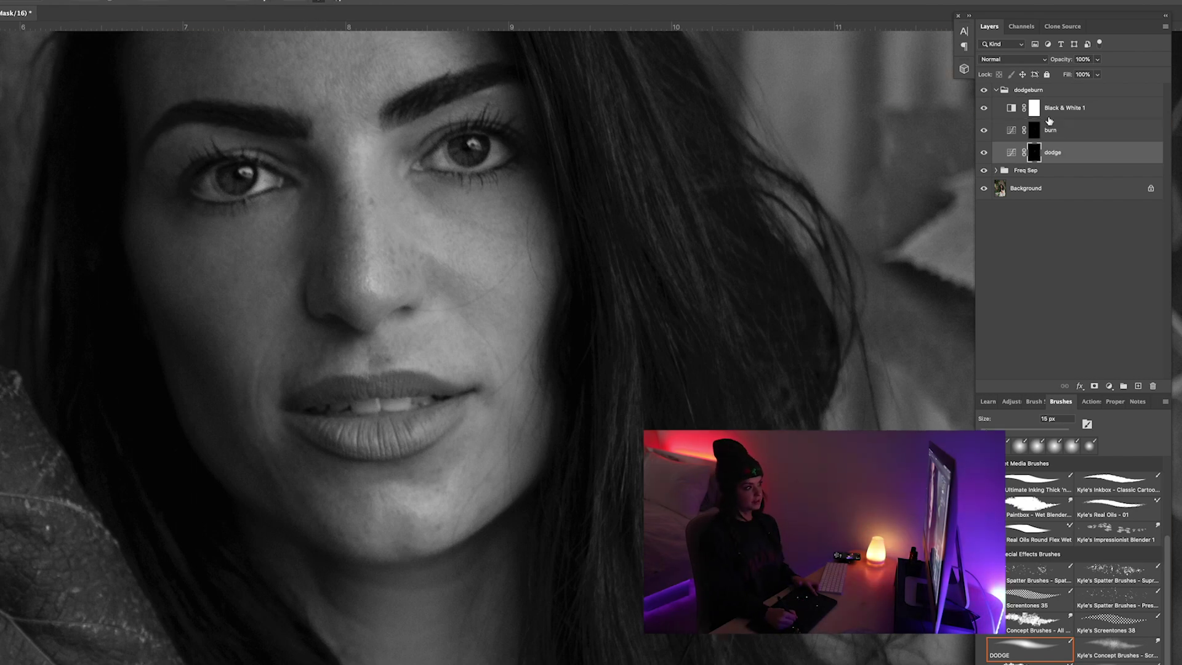
# Continue evening the lower cheek and chin with a 15 px brush, switching between the burn and dodge layers.
pyautogui.click(1074, 130)
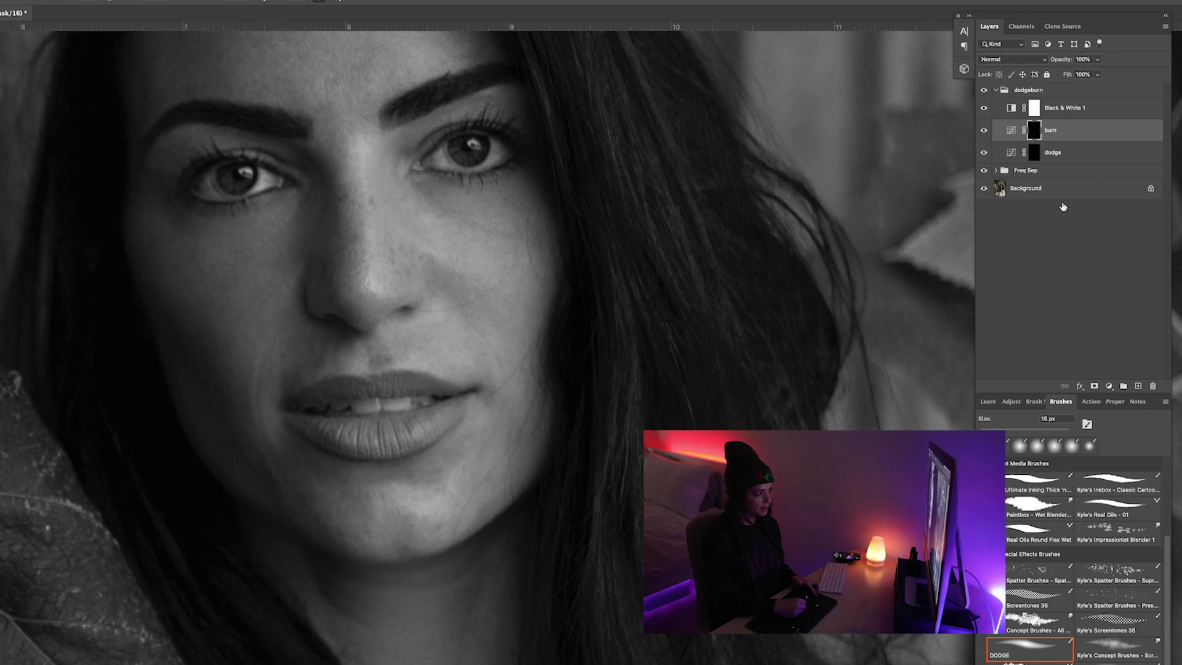
pyautogui.click(1059, 153)
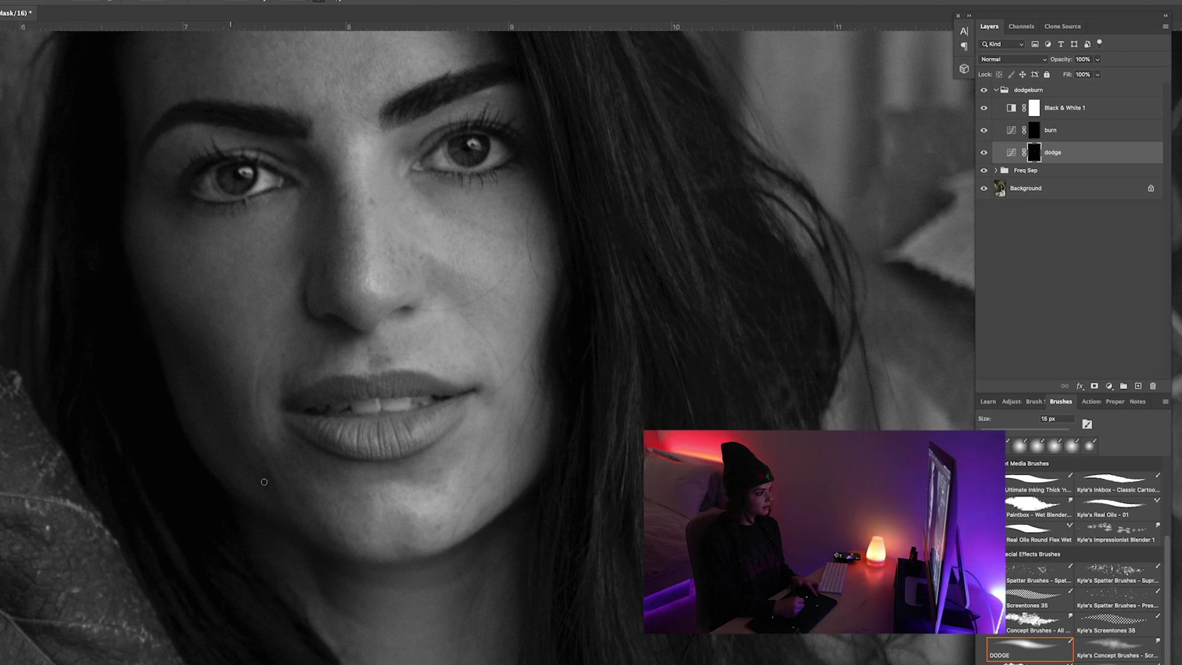
pyautogui.hotkey('alt', ']')
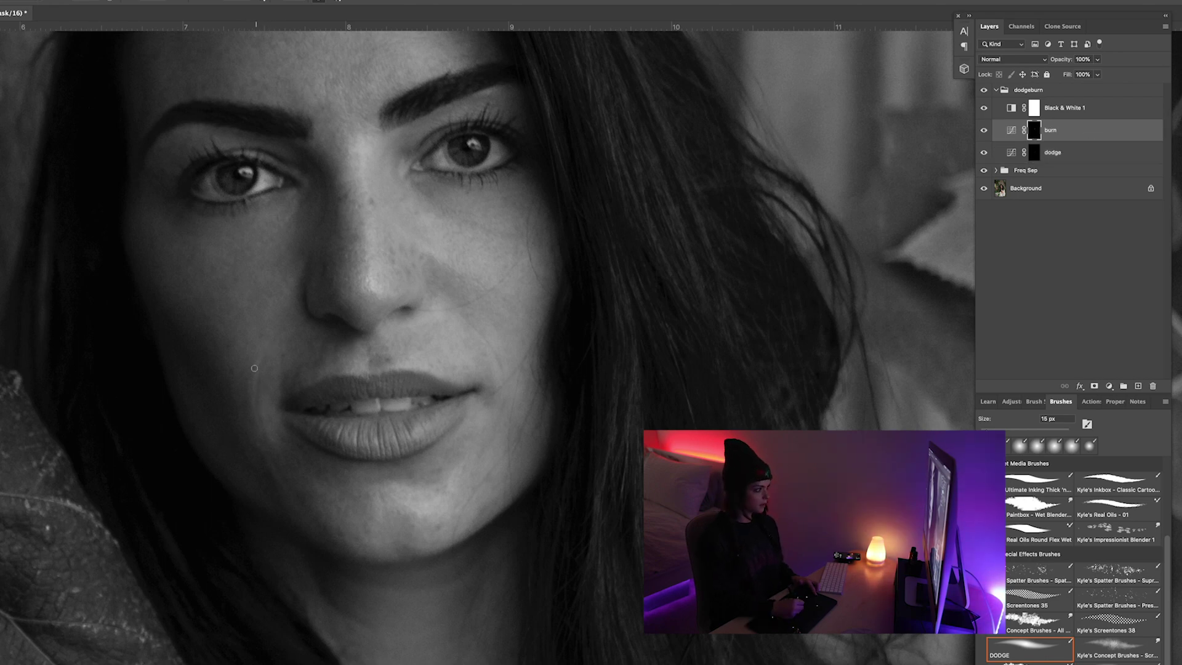
pyautogui.hotkey('alt', '[')
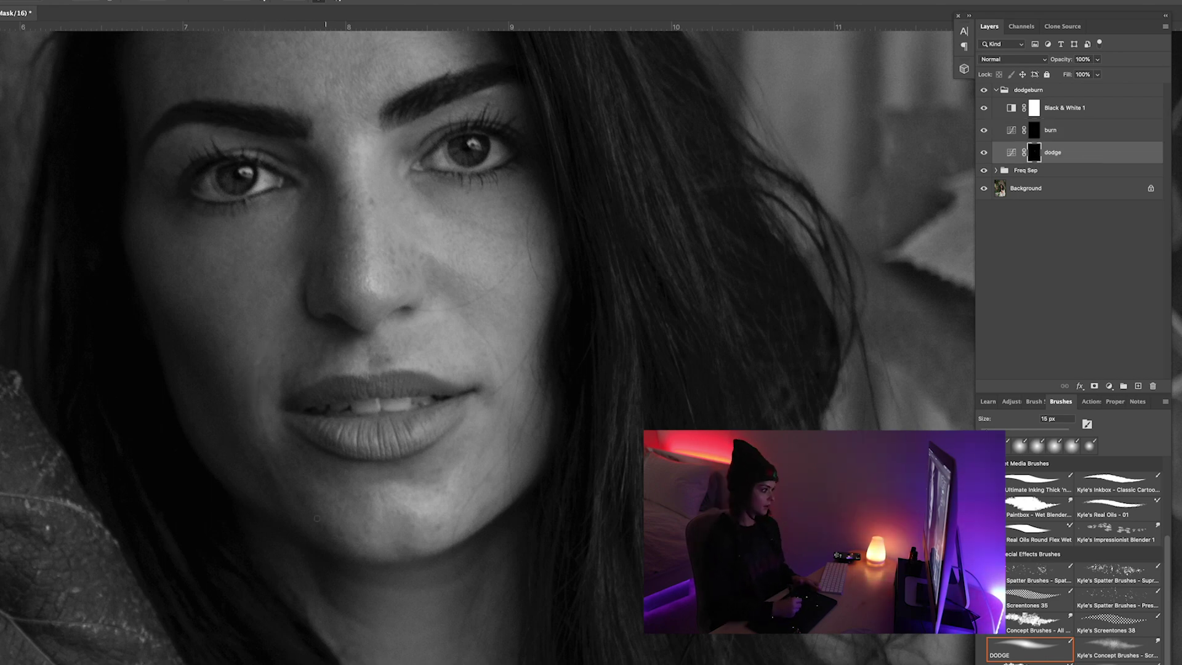
# Dodge and burn the nose and forehead with a 25 px brush while viewing the whole face.
pyautogui.press('super+minus')
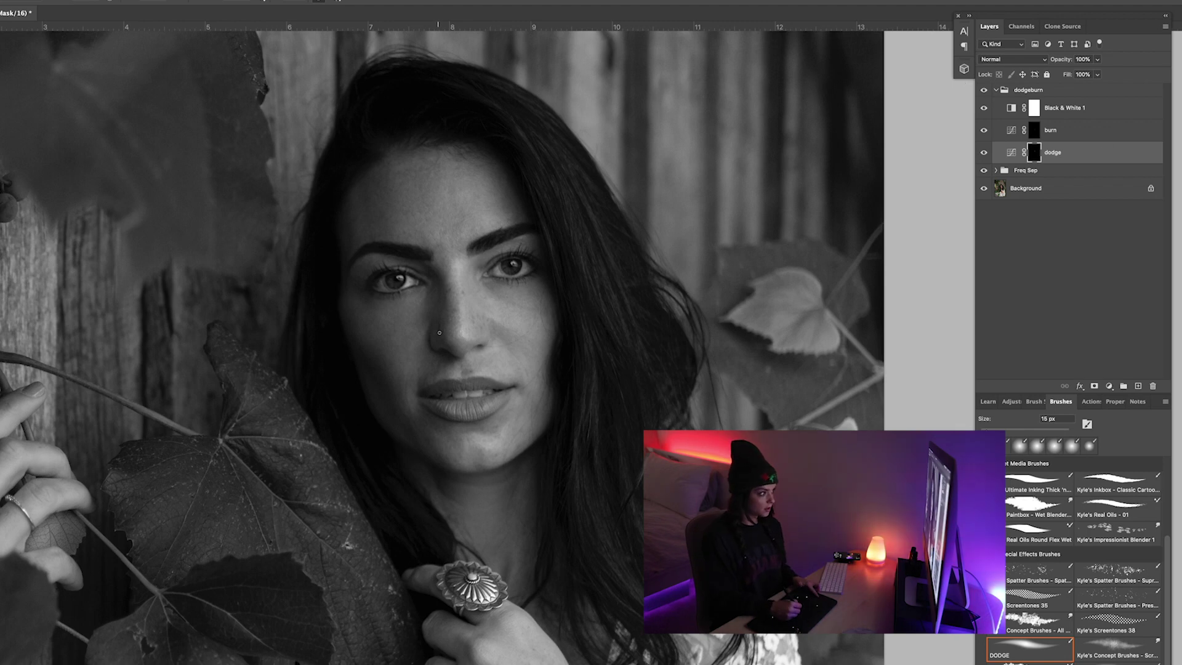
pyautogui.hotkey('alt', ']')
pyautogui.press(']')
pyautogui.press(']')
pyautogui.hotkey('alt', '[')
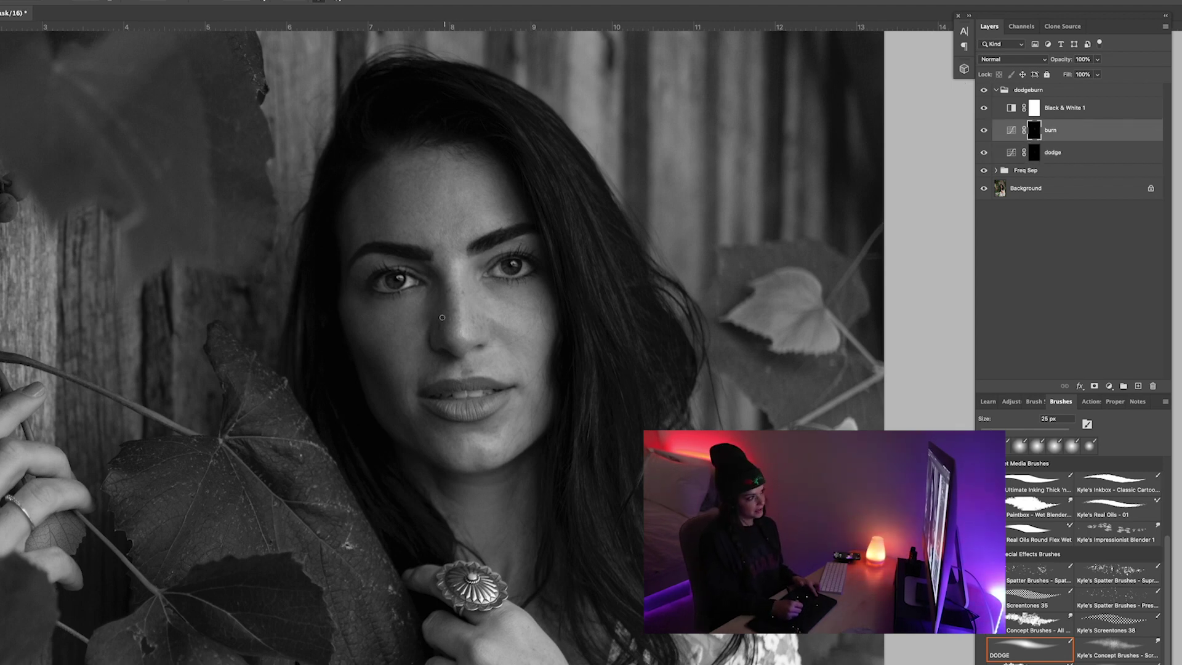
# Refine the shading of the cheek, jaw and chin on the dodge and burn masks with a 15 px brush.
pyautogui.press('[')
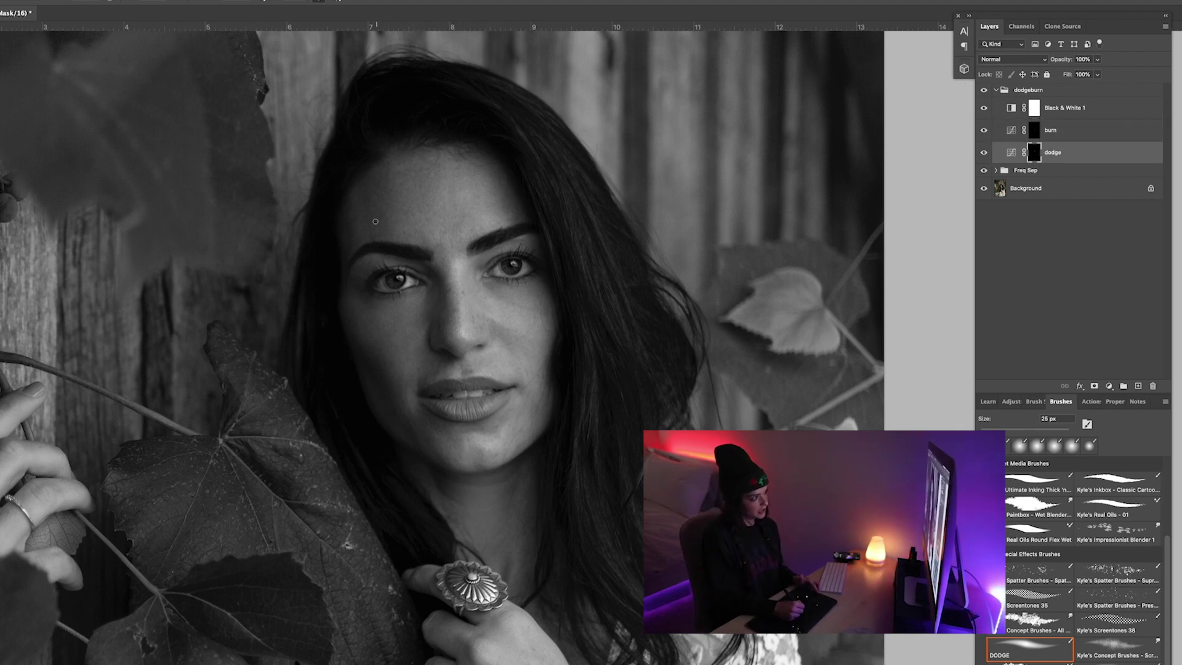
pyautogui.press('super+plus')
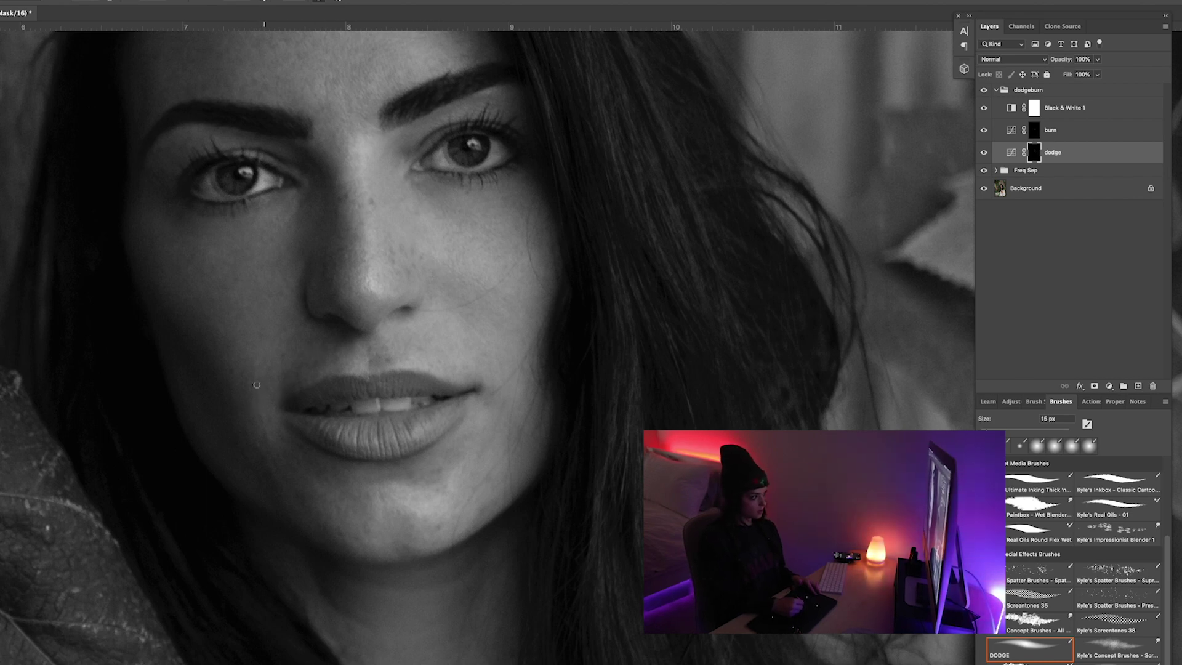
pyautogui.hotkey('alt', ']')
pyautogui.hotkey('alt', '[')
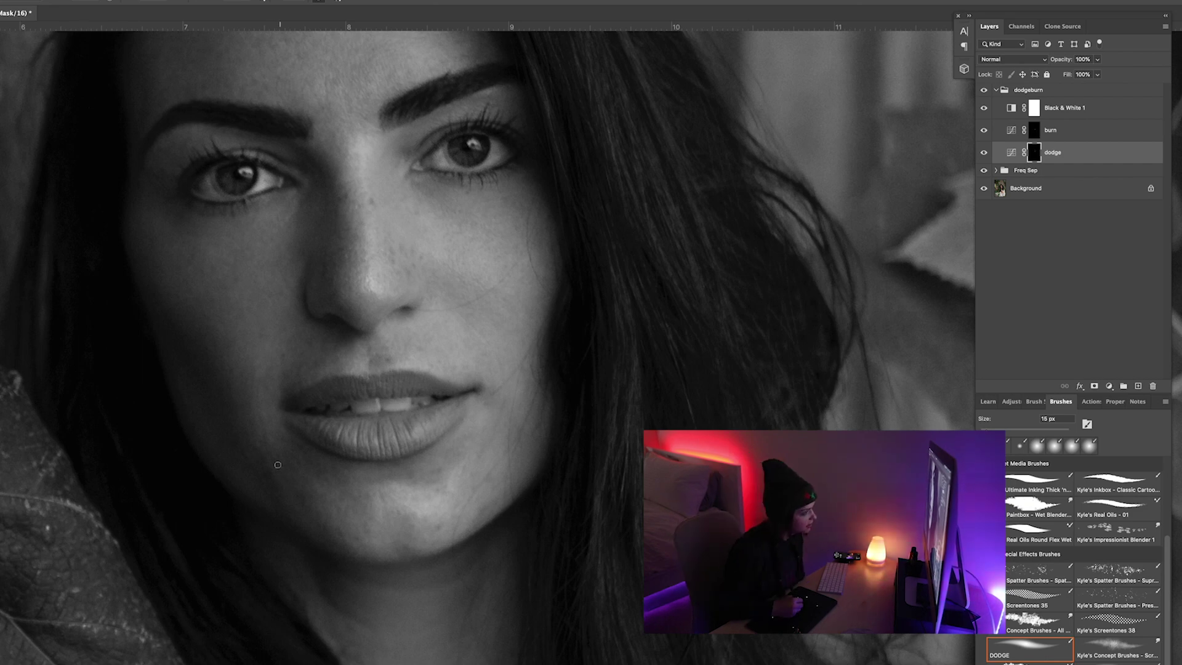
pyautogui.hotkey('alt', ']')
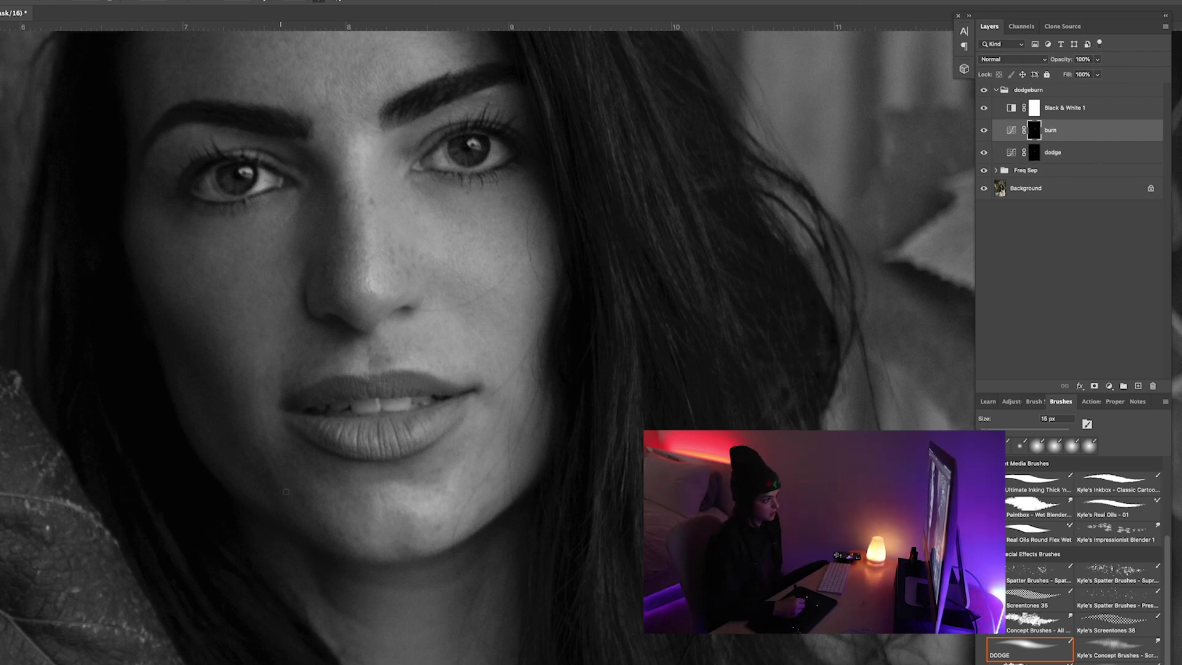
pyautogui.hotkey('alt', '[')
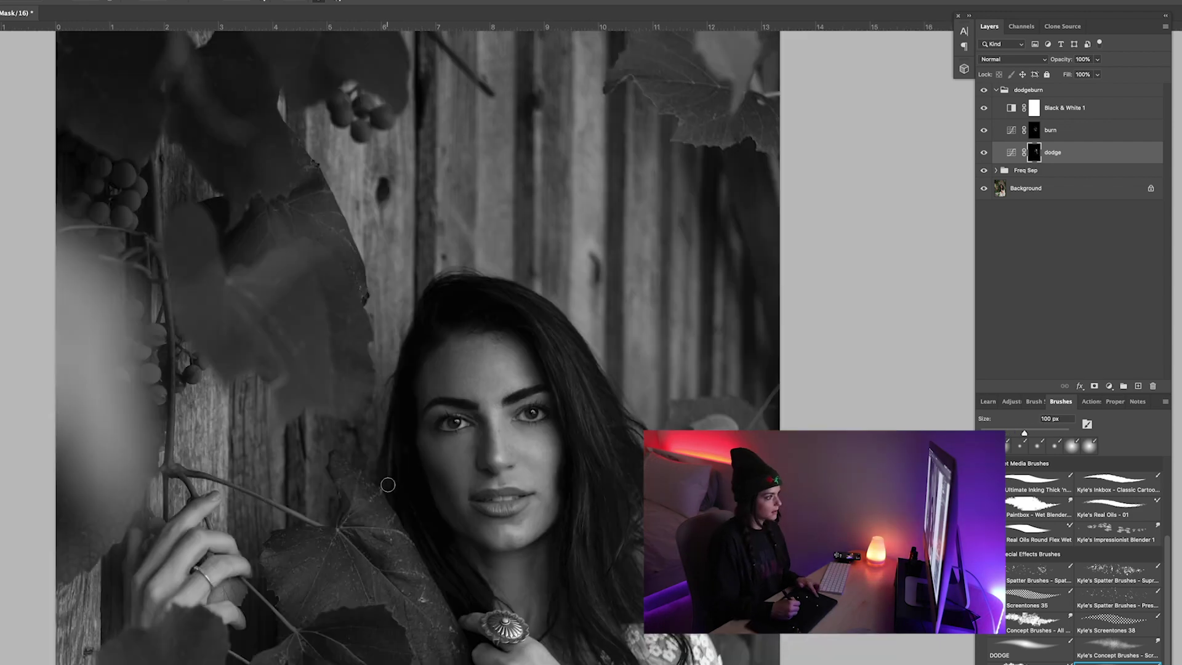
# Brighten broad areas of the leaves and surroundings on the dodge mask, enlarging the brush to 600 px.
pyautogui.press('super+minus')
pyautogui.press(']')
pyautogui.press(']')
pyautogui.press(']')
pyautogui.press(']')
pyautogui.press(']')
pyautogui.press(']')
pyautogui.press(']')
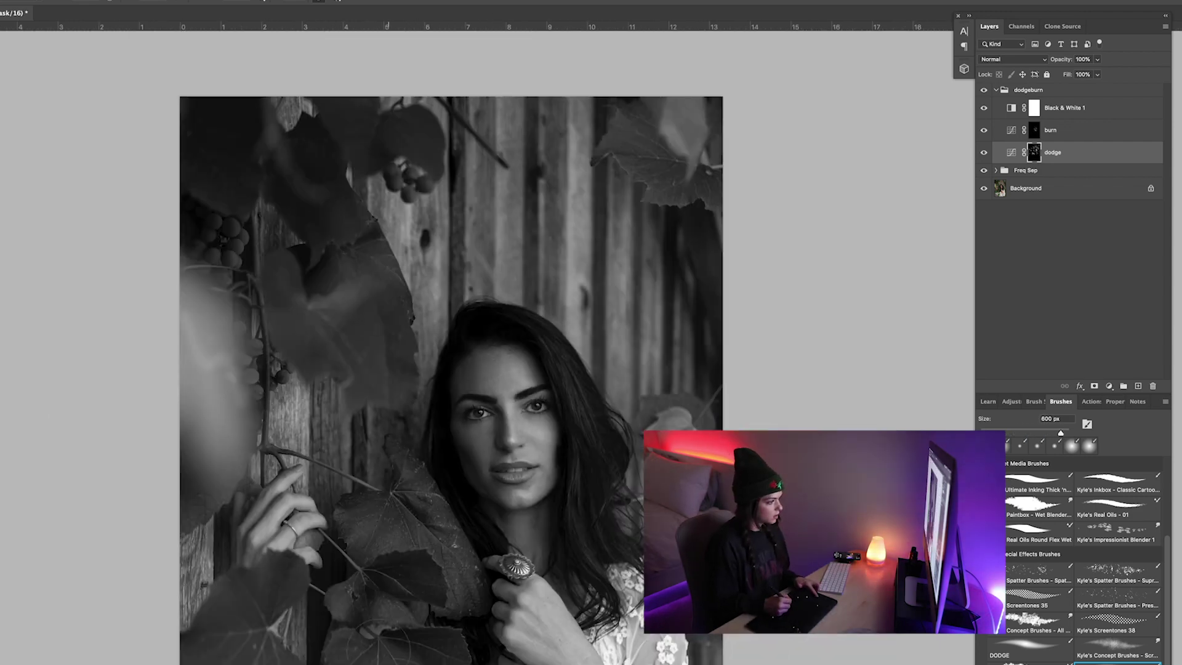
pyautogui.press('super+minus')
# Add smaller highlights to the leaves and the woman on the dodge mask with a reduced brush.
pyautogui.press('super+plus')
pyautogui.press('super+plus')
pyautogui.press('super+plus')
pyautogui.press('[')
pyautogui.press('[')
pyautogui.press('[')
pyautogui.press('[')
pyautogui.press('[')
pyautogui.press('[')
pyautogui.press('[')
pyautogui.press('[')
pyautogui.press('[')
pyautogui.press('[')
# Darken the shadow areas of the leaves and surroundings on the burn mask with a 300 to 500 px brush.
pyautogui.click(1050, 130)
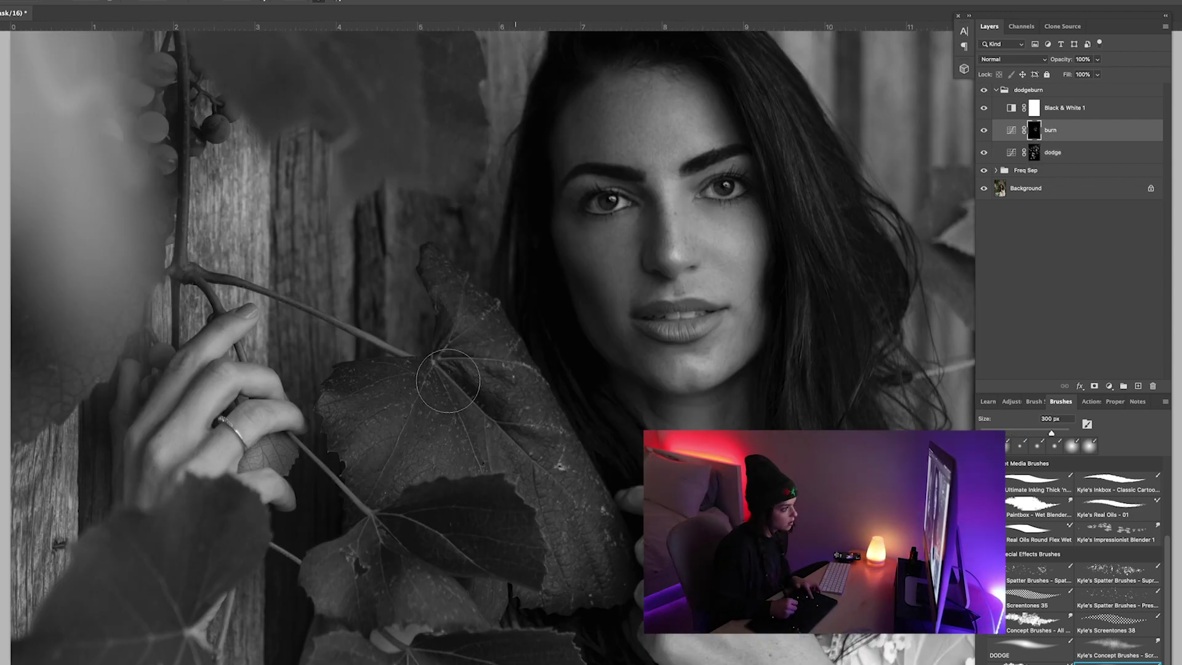
pyautogui.press('super+minus')
pyautogui.press(']')
pyautogui.press(']')
pyautogui.press(']')
pyautogui.press(']')
pyautogui.press(']')
pyautogui.press(']')
pyautogui.press(']')
pyautogui.press(']')
pyautogui.press('super+minus')
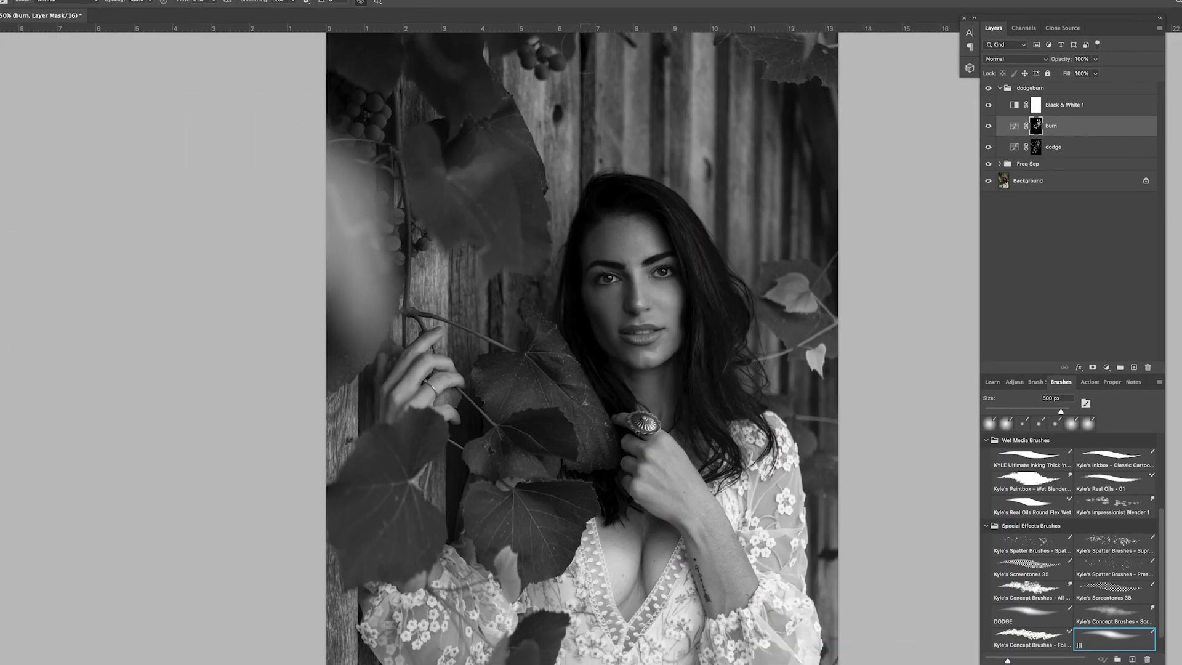
# Hide the Black & White 1 layer and check the dodged and burned portrait in colour.
pyautogui.press('super+minus')
pyautogui.click(988, 105)
pyautogui.press('super+plus')
pyautogui.press('super+plus')
pyautogui.press('super+minus')
pyautogui.press('super+minus')
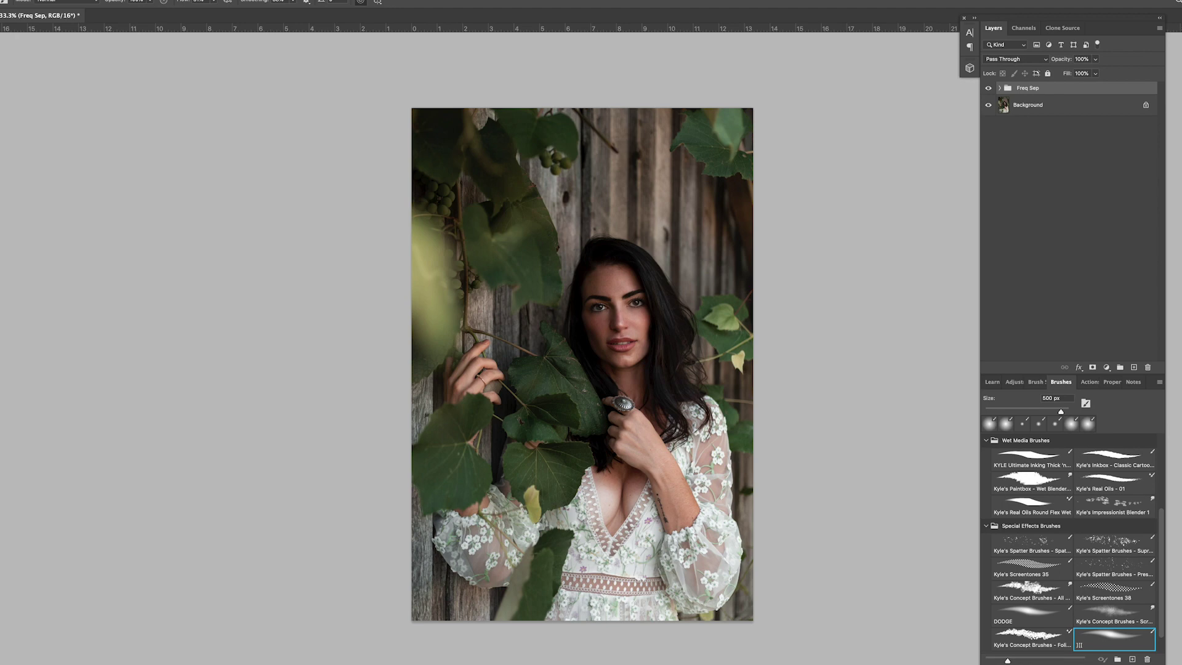
pyautogui.scroll(2, 1068, 542)
pyautogui.click(1080, 368)
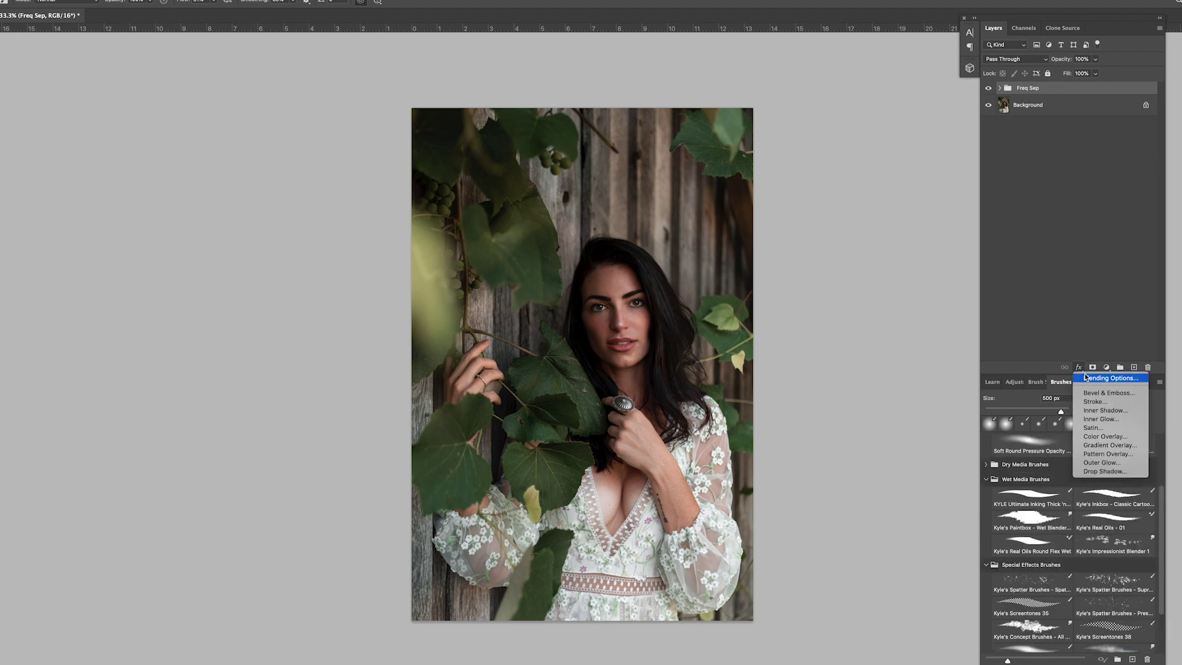
pyautogui.click(1086, 419)
pyautogui.click(715, 248)
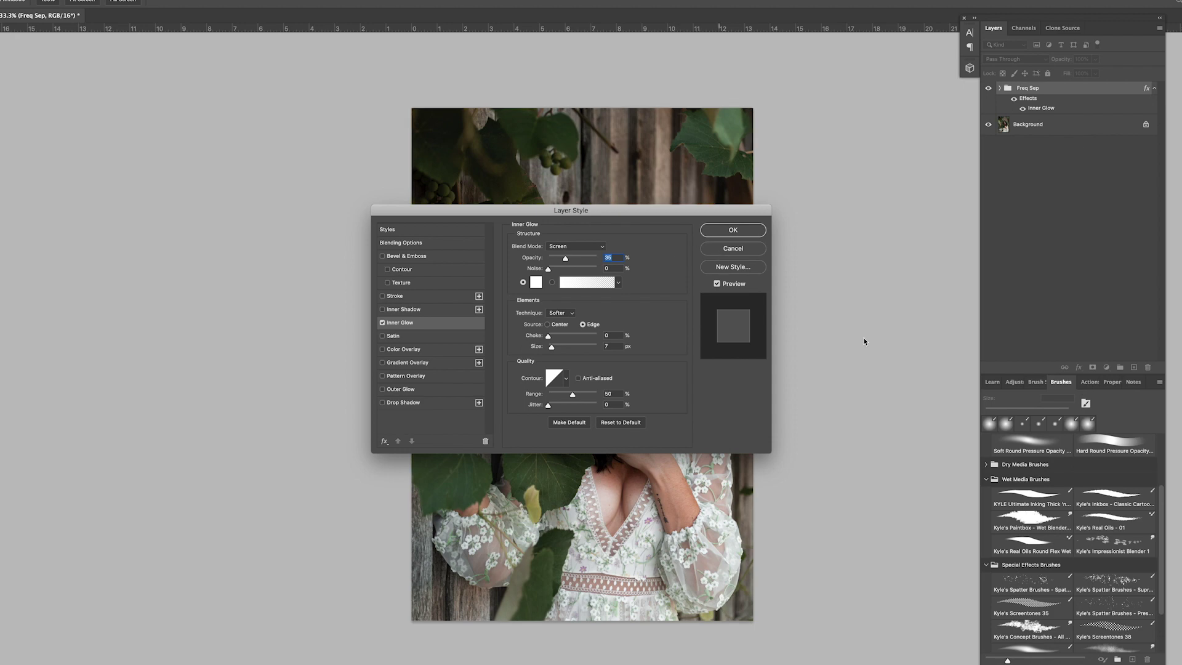
# Add a Selective Color adjustment layer above the Freq Sep group and set Cyan to -100% for the Greens.
pyautogui.click(1088, 382)
pyautogui.click(1105, 658)
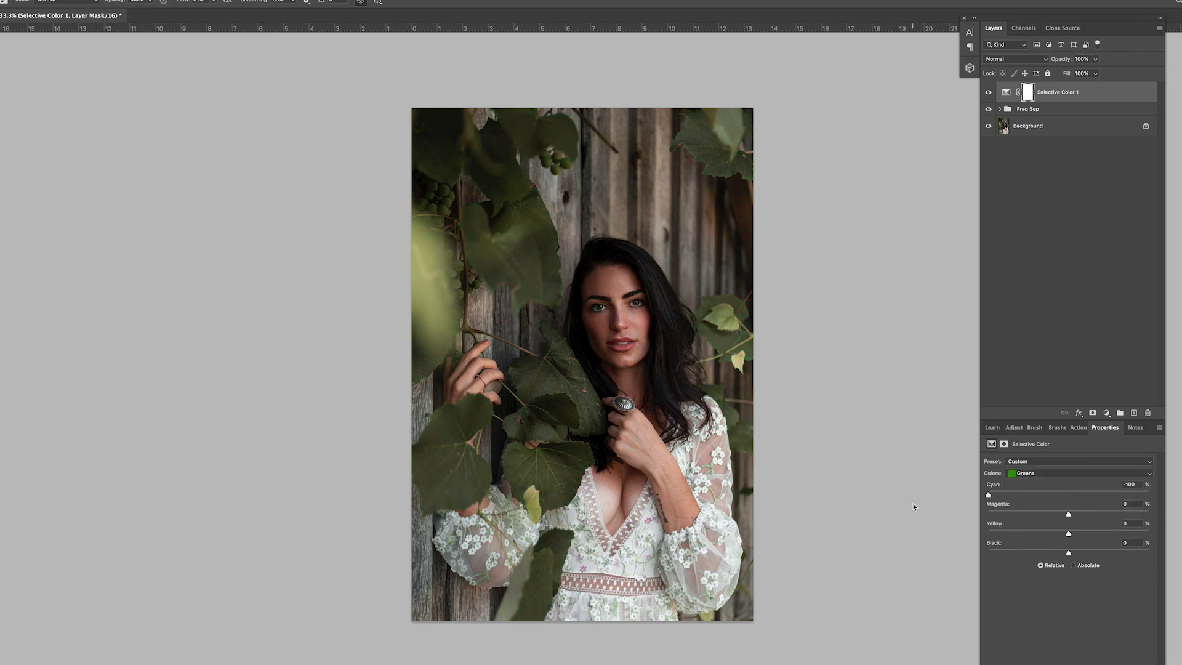
pyautogui.click(1040, 472)
pyautogui.click(1039, 482)
# Add a Gradient Map adjustment layer above Selective Color 1 and set its blend mode to Color.
pyautogui.click(1106, 413)
pyautogui.click(1108, 449)
pyautogui.click(1016, 59)
# Try several gradient presets for the Gradient Map, apply Sepia Midtones and set the layer opacity to 7%.
pyautogui.click(1071, 464)
pyautogui.click(857, 267)
pyautogui.click(869, 329)
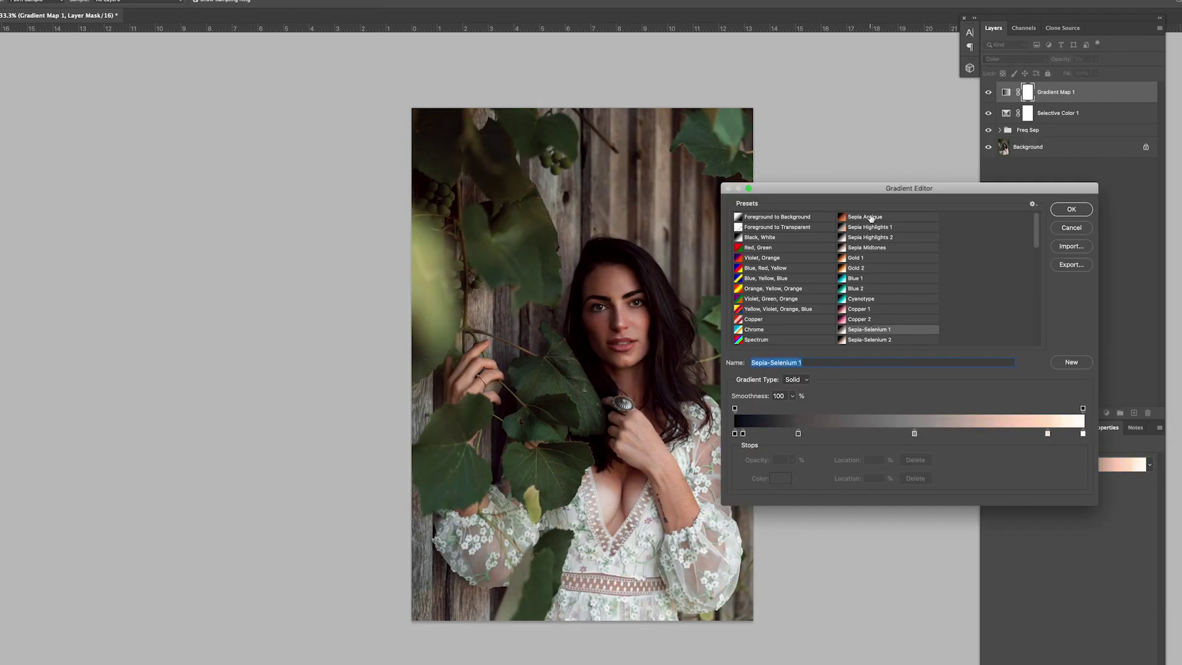
pyautogui.click(868, 218)
pyautogui.click(868, 247)
pyautogui.press('Return')
pyautogui.moveTo(1059, 60); pyautogui.dragTo(1064, 61)
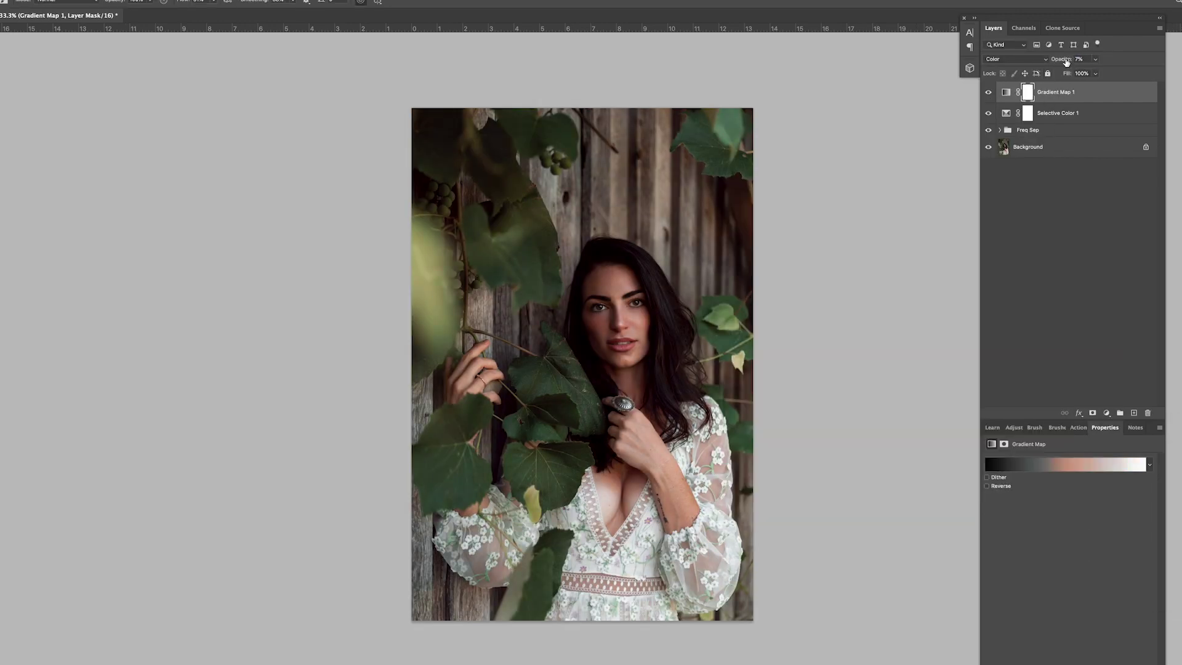
# Add a Hue/Saturation adjustment layer and fine-tune the hue of the Reds and the Greens.
pyautogui.click(1106, 413)
pyautogui.click(1131, 503)
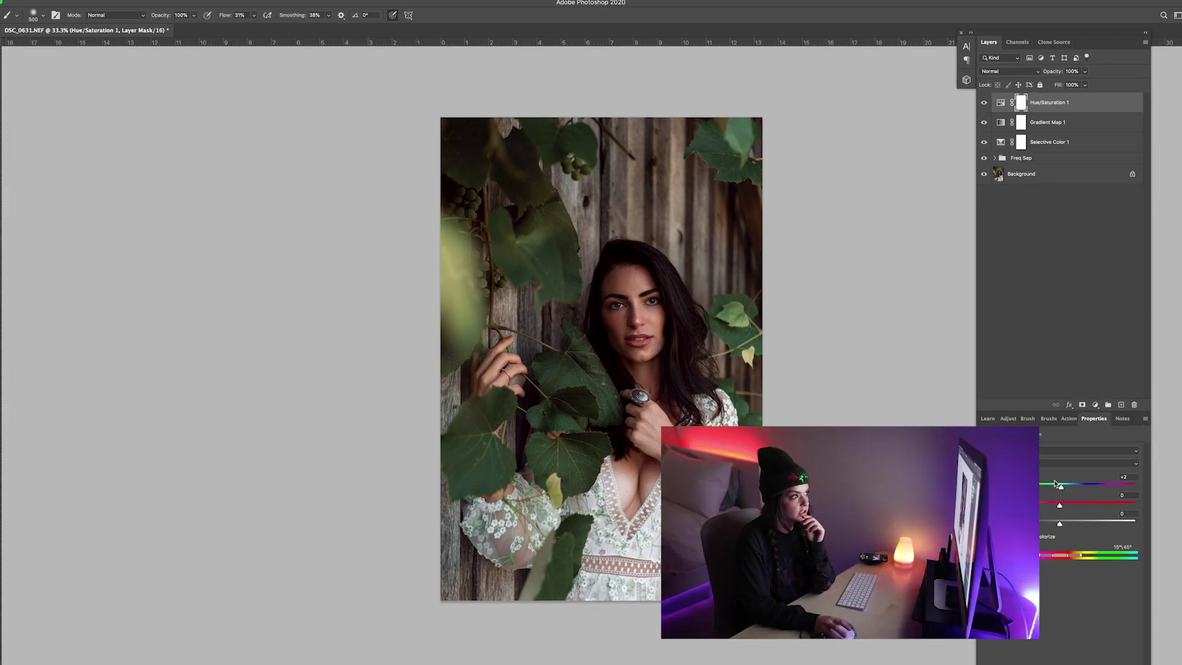
pyautogui.click(1046, 462)
pyautogui.click(1061, 477)
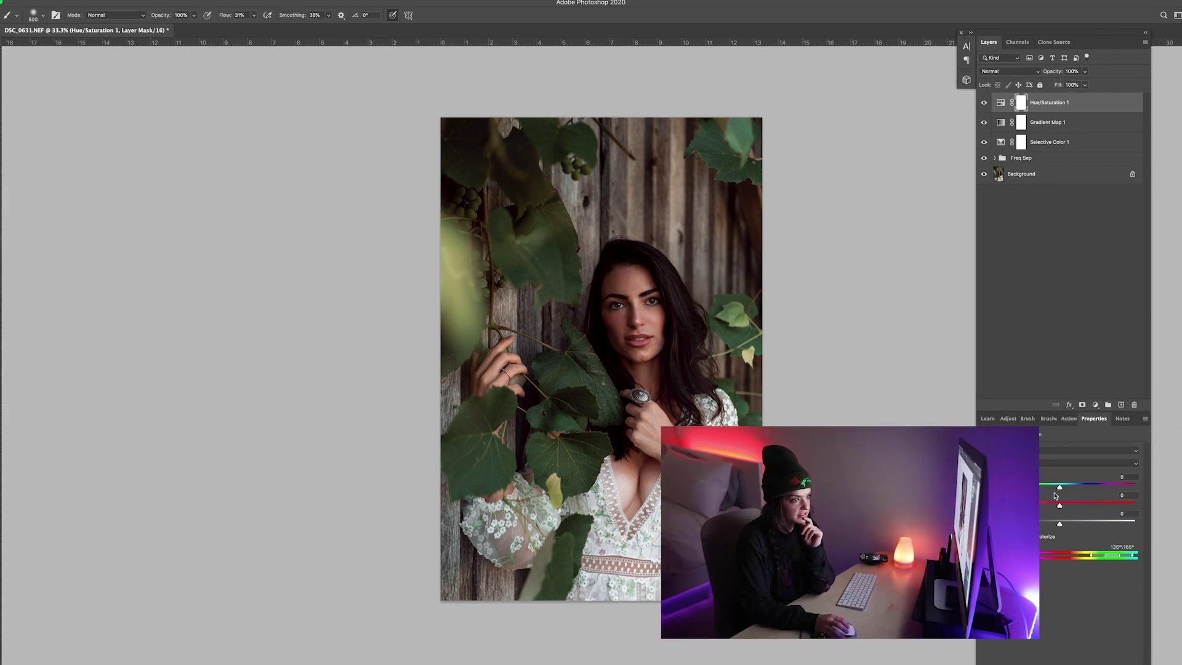
pyautogui.moveTo(1061, 491); pyautogui.dragTo(1045, 491)
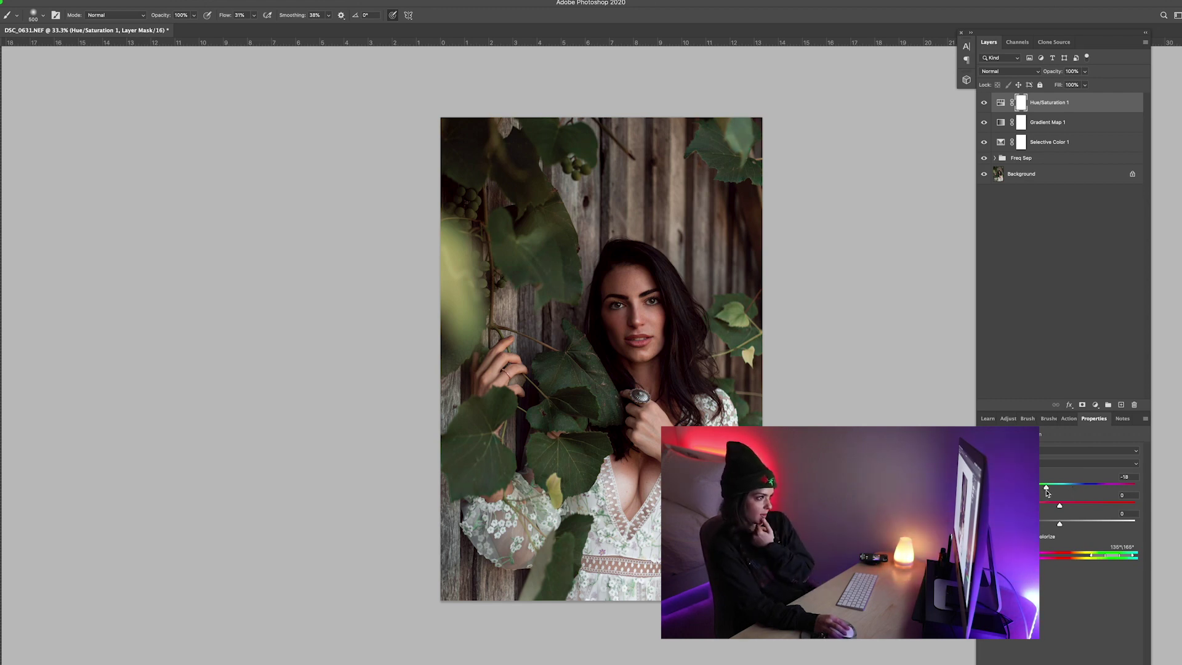
pyautogui.moveTo(1046, 491); pyautogui.dragTo(1072, 490)
pyautogui.click(1083, 406)
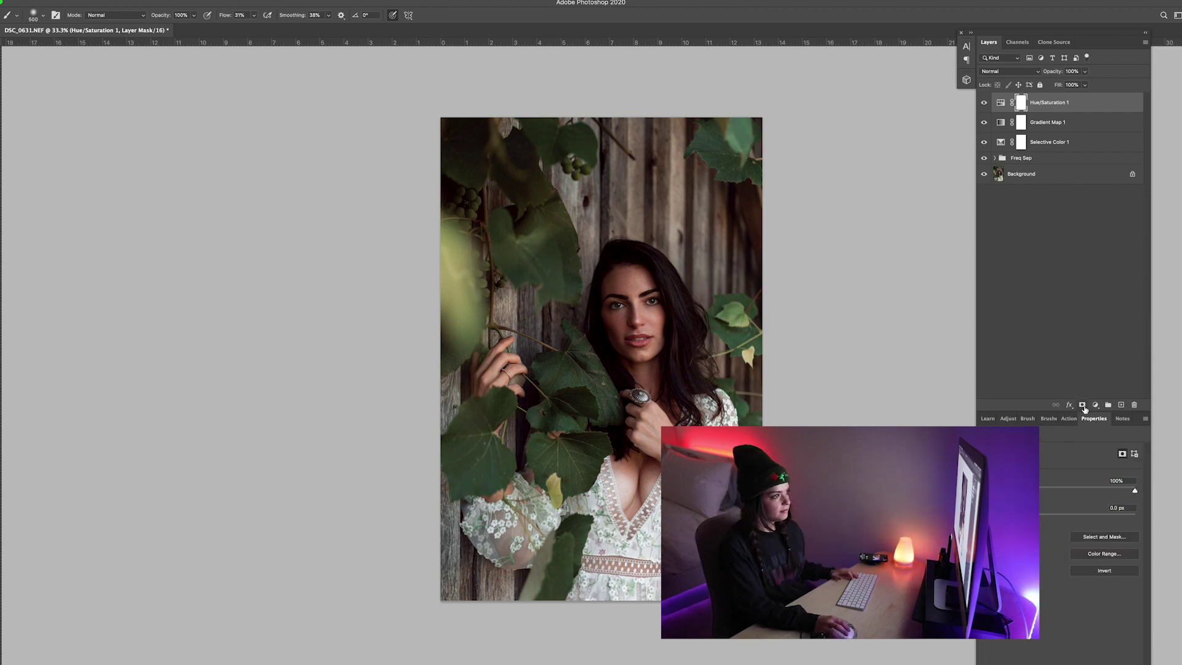
# Add a Curves adjustment layer, raise the midtones to input 103, output 177, and invert its mask to black.
pyautogui.press('super+plus')
pyautogui.press('super+plus')
pyautogui.click(1095, 405)
pyautogui.click(1113, 460)
pyautogui.moveTo(1057, 548); pyautogui.dragTo(1057, 512)
pyautogui.press('super+i')
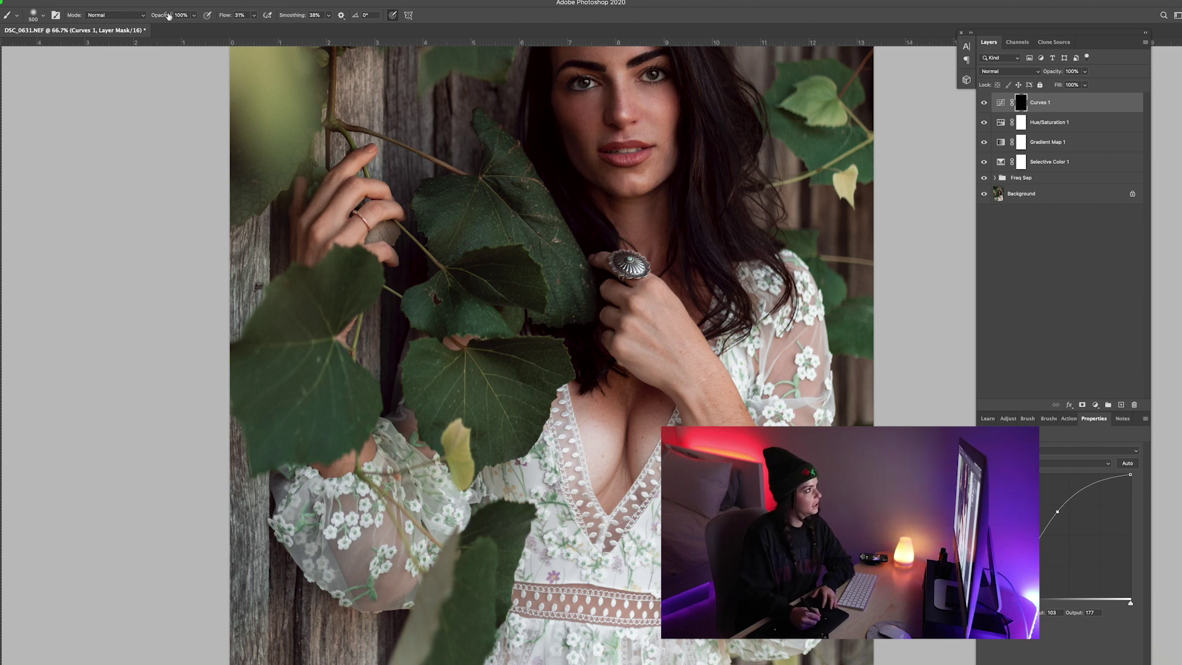
# Paint the Curves brightening onto the woman's chest through the mask with a 250 px brush and lower the curve.
pyautogui.press('[')
pyautogui.press('[')
pyautogui.press('[')
pyautogui.press('[')
pyautogui.moveTo(603, 465); pyautogui.dragTo(586, 422)
pyautogui.press(']')
pyautogui.press(']')
pyautogui.moveTo(597, 471); pyautogui.dragTo(640, 453)
pyautogui.moveTo(1057, 512); pyautogui.dragTo(1060, 529)
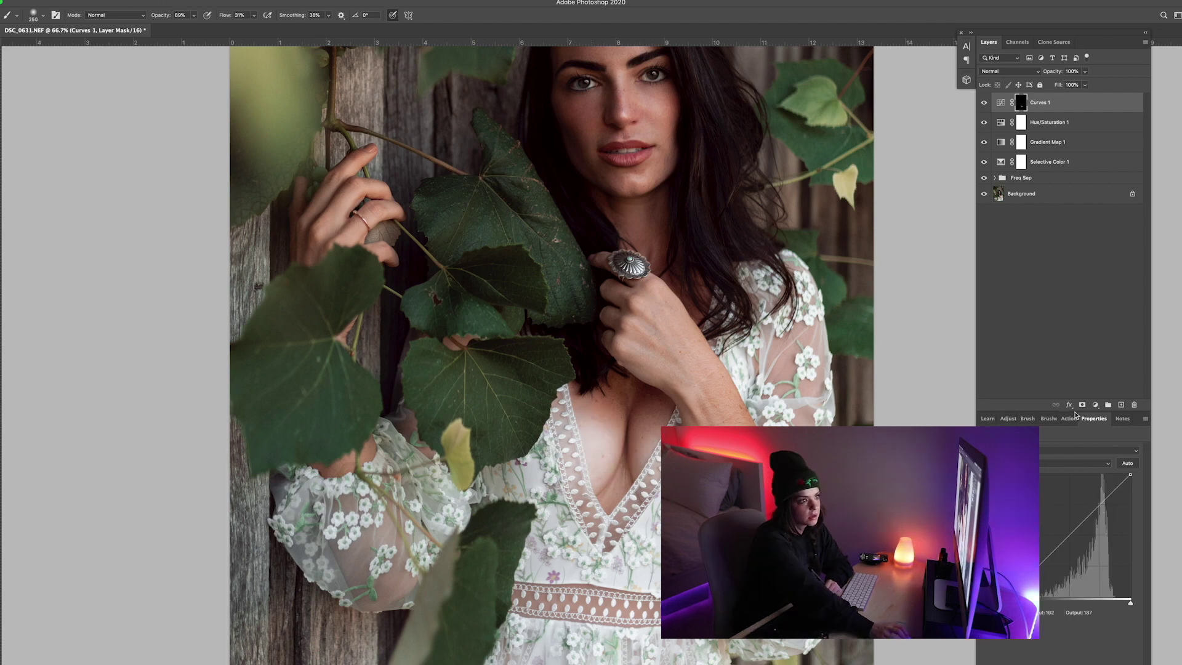
# Add a Brightness/Contrast adjustment clipped to Curves 1 and set its brightness to -18.
pyautogui.click(1095, 405)
pyautogui.click(1121, 438)
pyautogui.press('super+alt+g')
pyautogui.moveTo(1060, 478); pyautogui.dragTo(1050, 480)
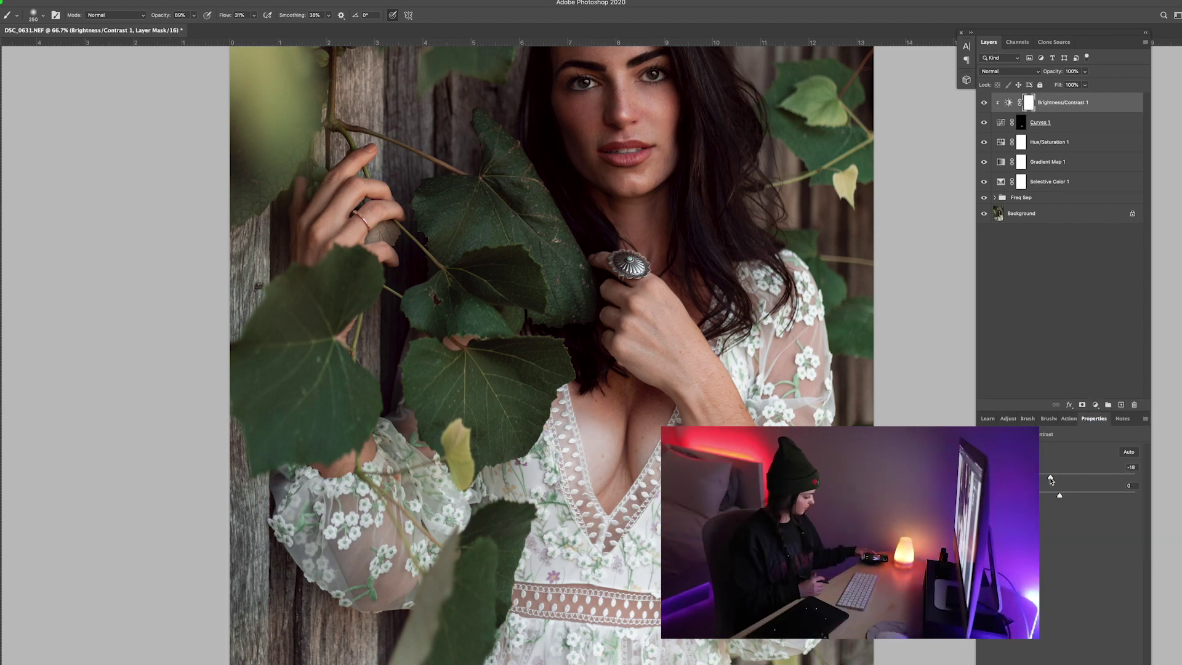
# Add a second Hue/Saturation layer clipped to Curves 1 and set Hue to -4 and Lightness to -9.
pyautogui.press('super+minus')
pyautogui.press('super+minus')
pyautogui.click(1095, 405)
pyautogui.click(1111, 500)
pyautogui.moveTo(1060, 487); pyautogui.dragTo(1064, 490)
pyautogui.press('super+alt+g')
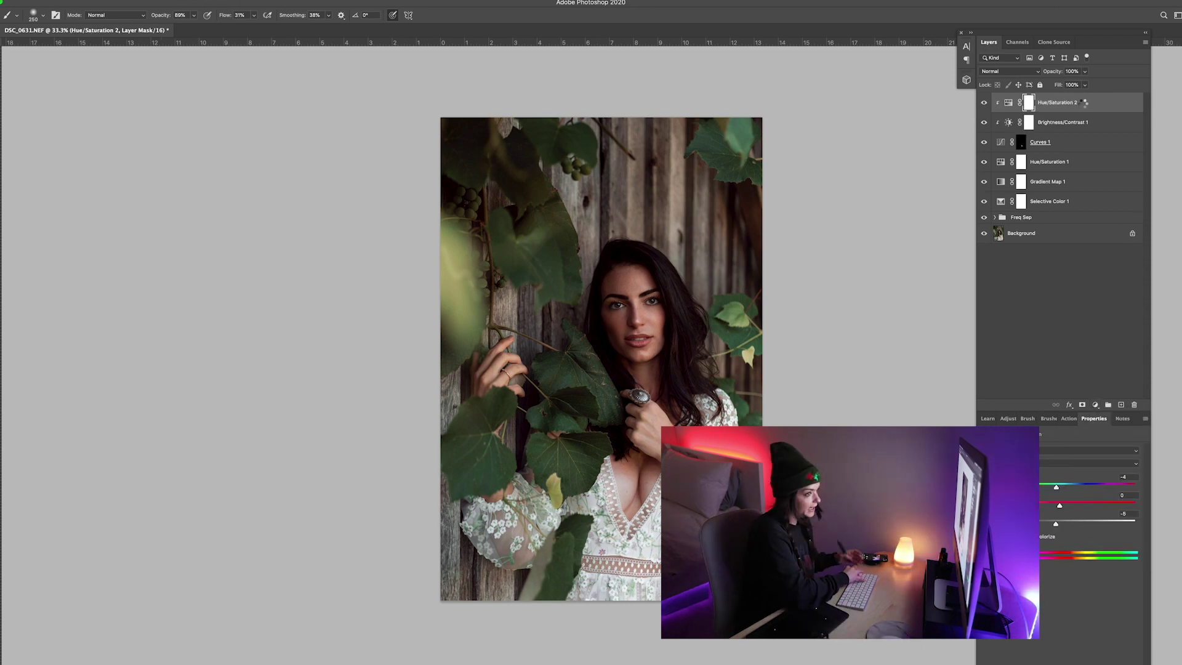
# Stamp the visible layers into a new top layer and reshape the woman's hair edge with Liquify, using a size 400 brush.
pyautogui.click(194, 7)
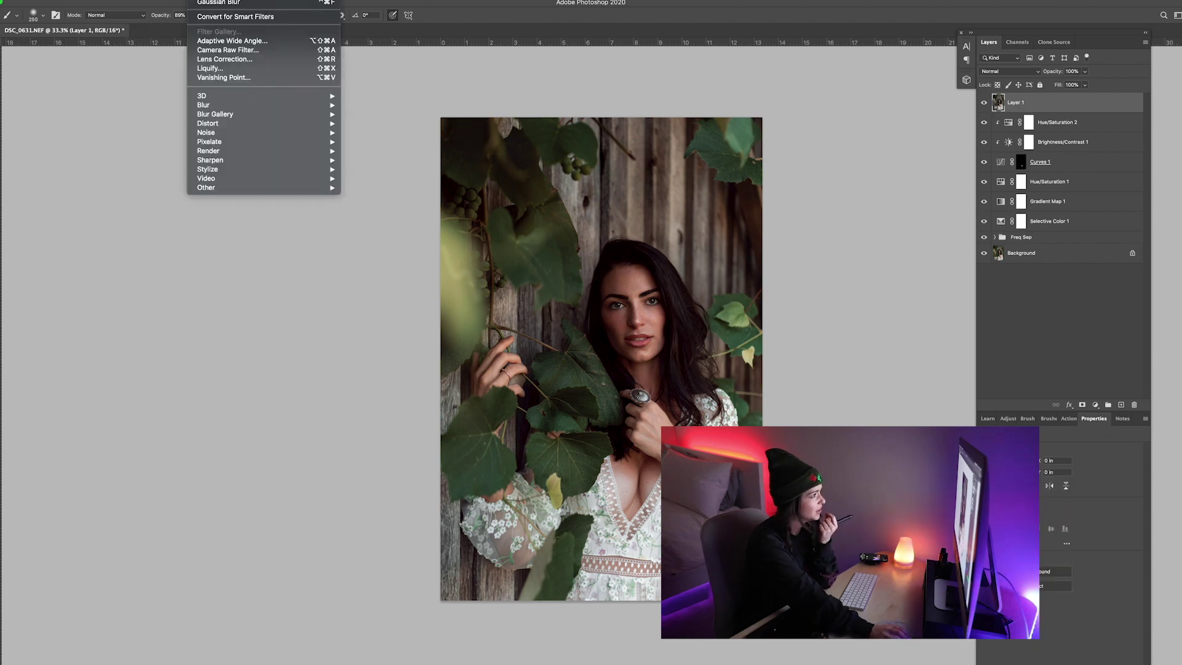
pyautogui.click(209, 69)
pyautogui.moveTo(482, 212); pyautogui.dragTo(473, 263)
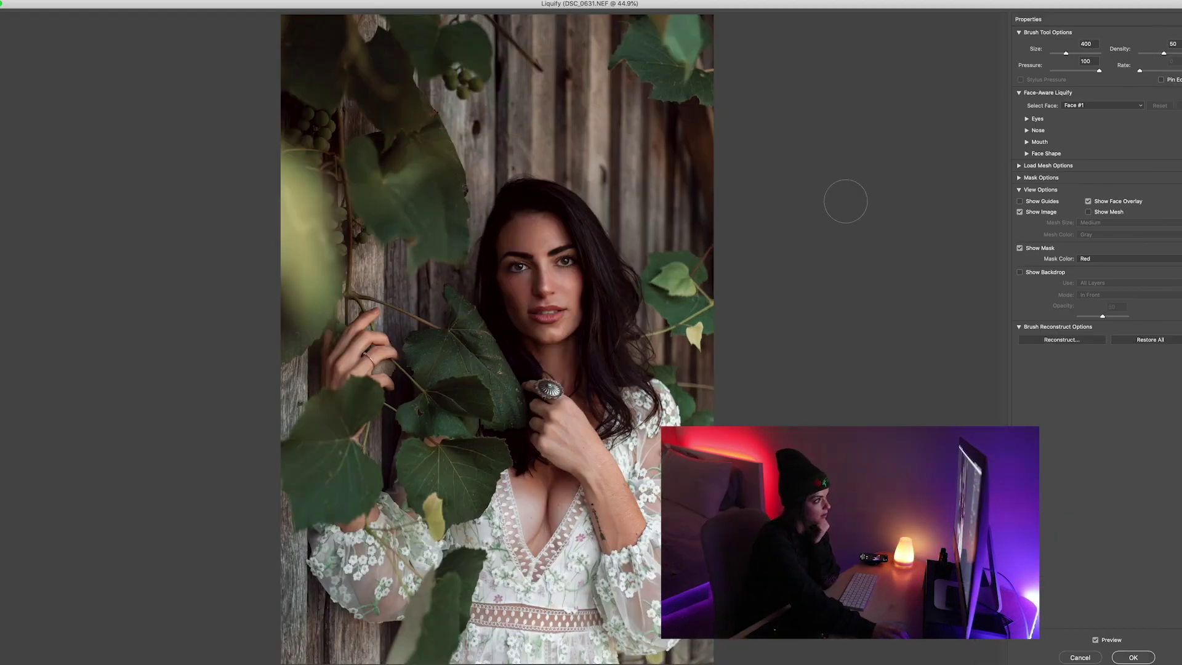
pyautogui.press('Return')
# Apply High Pass to the stamped layer, hide it behind a black mask and paint the sharpening in over the woman's face.
pyautogui.rightClick(1053, 103)
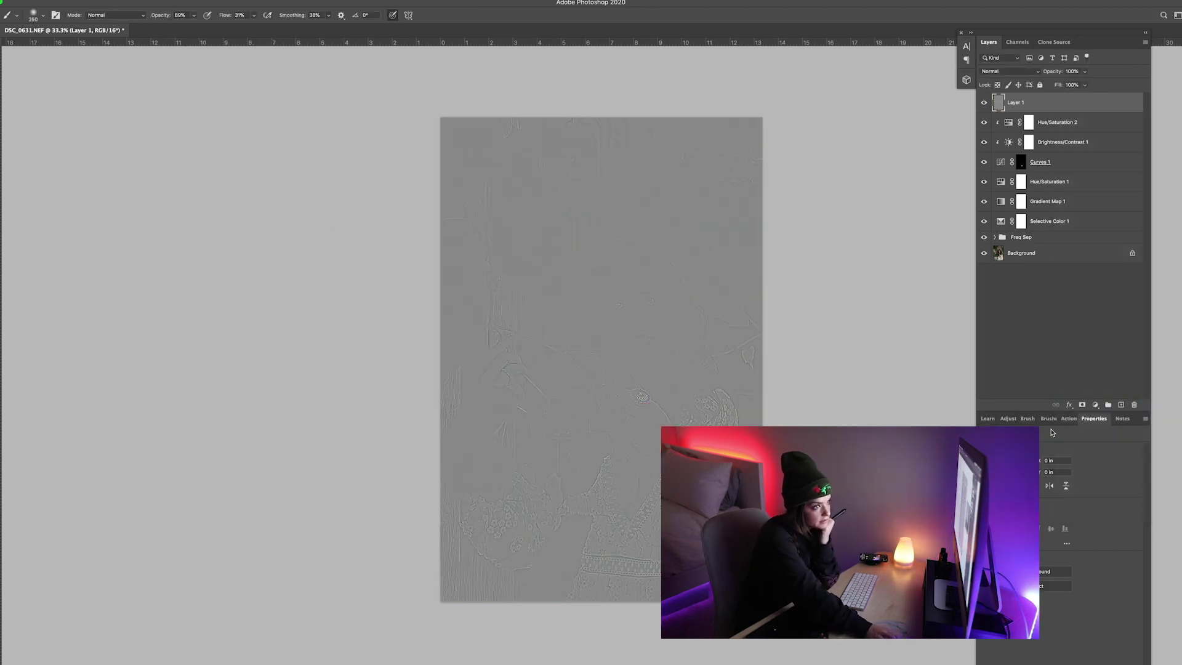
pyautogui.keyDown('alt'); pyautogui.click(1083, 405); pyautogui.keyUp('alt')
pyautogui.moveTo(641, 292)
pyautogui.mouseDown()
pyautogui.moveTo(613, 320)
pyautogui.moveTo(677, 342)
pyautogui.mouseUp()
pyautogui.press('super+plus')
pyautogui.press(']')
pyautogui.press(']')
pyautogui.press(']')
# Change the high-pass layer's blend mode to blend in the sharpening, flatten the image and save it as DSC_0631-Edit.psd.
pyautogui.click(1010, 71)
pyautogui.click(1005, 183)
pyautogui.rightClick(1053, 103)
pyautogui.click(1070, 404)
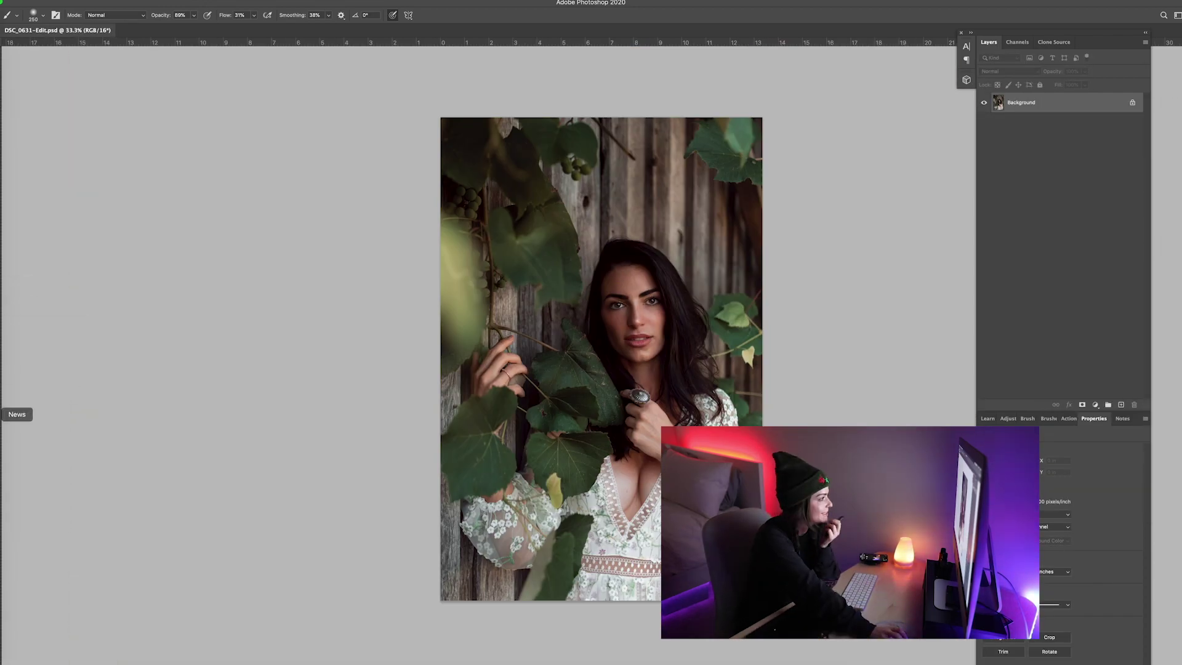
# Switch to Lightroom Classic and use the Adjustment Brush with the eye-whitening effect, exposure 0.17 and saturation -36, on the woman's face.
pyautogui.click(1, 371)
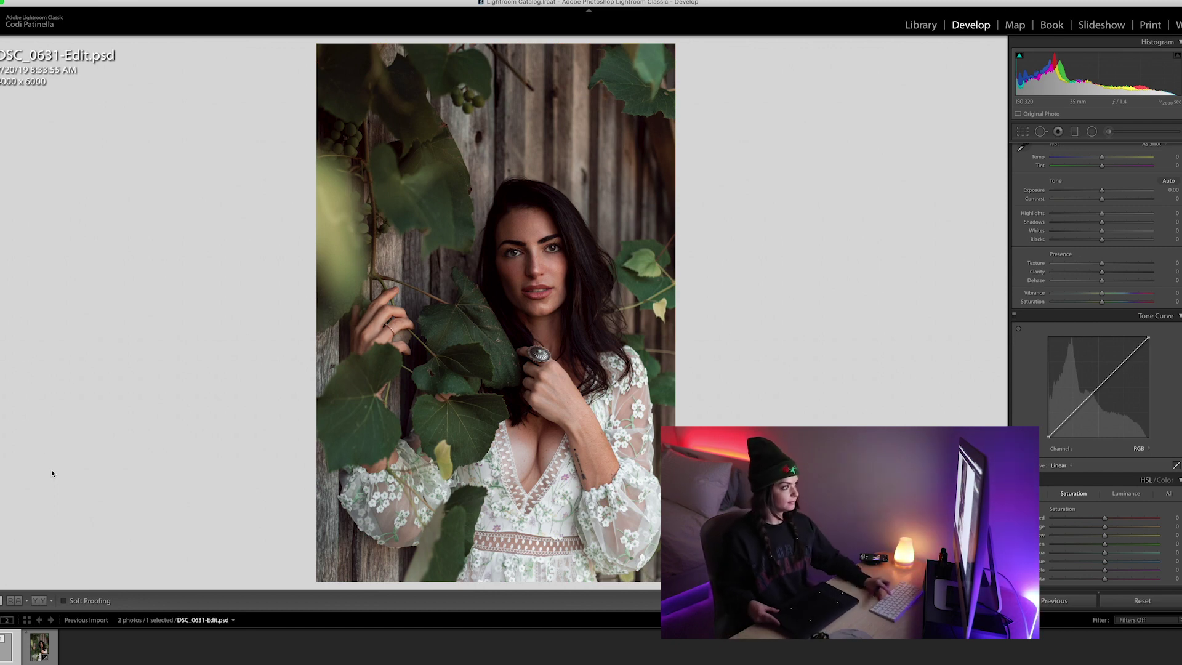
pyautogui.click(568, 213)
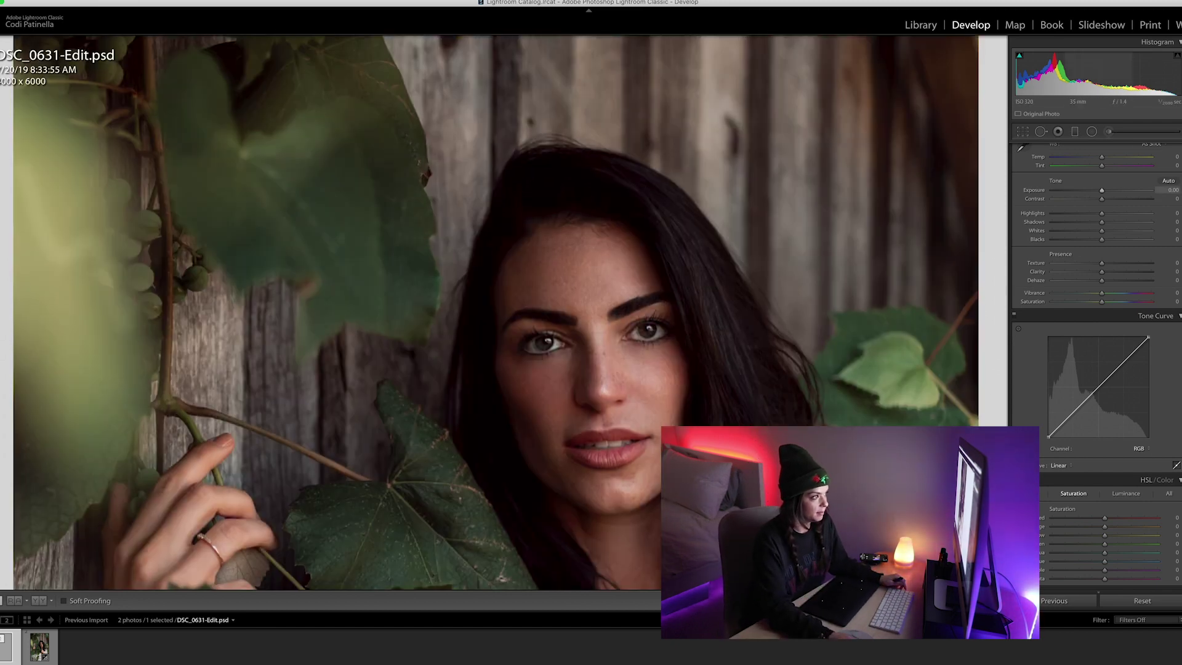
pyautogui.click(1114, 134)
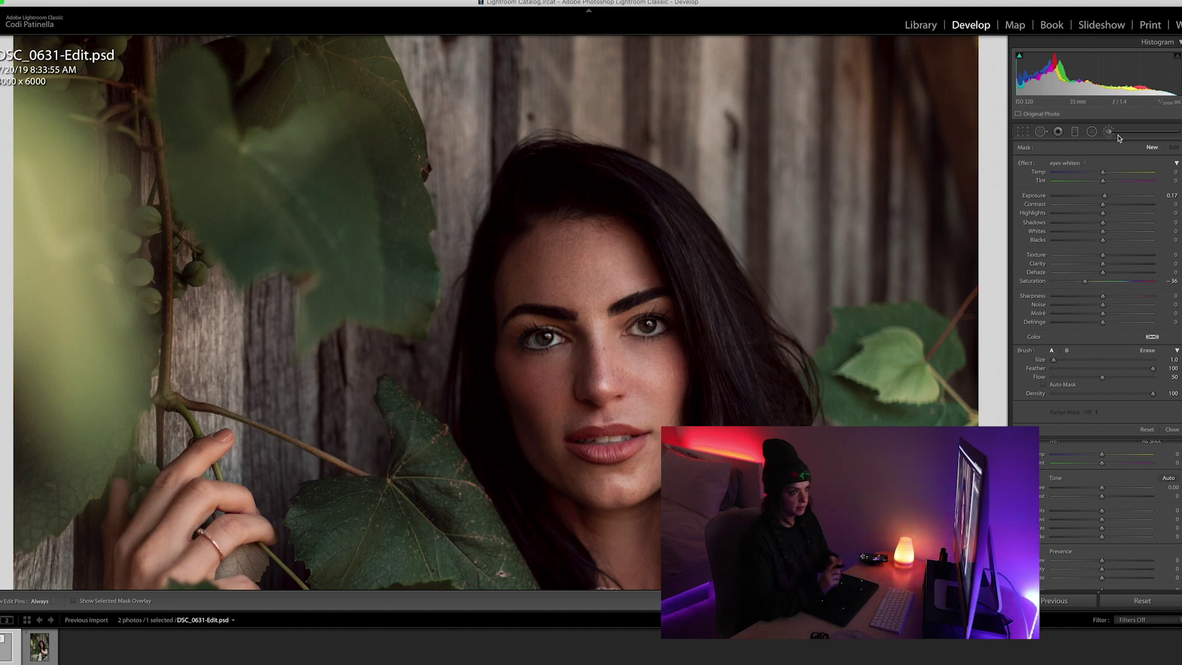
pyautogui.click(570, 363)
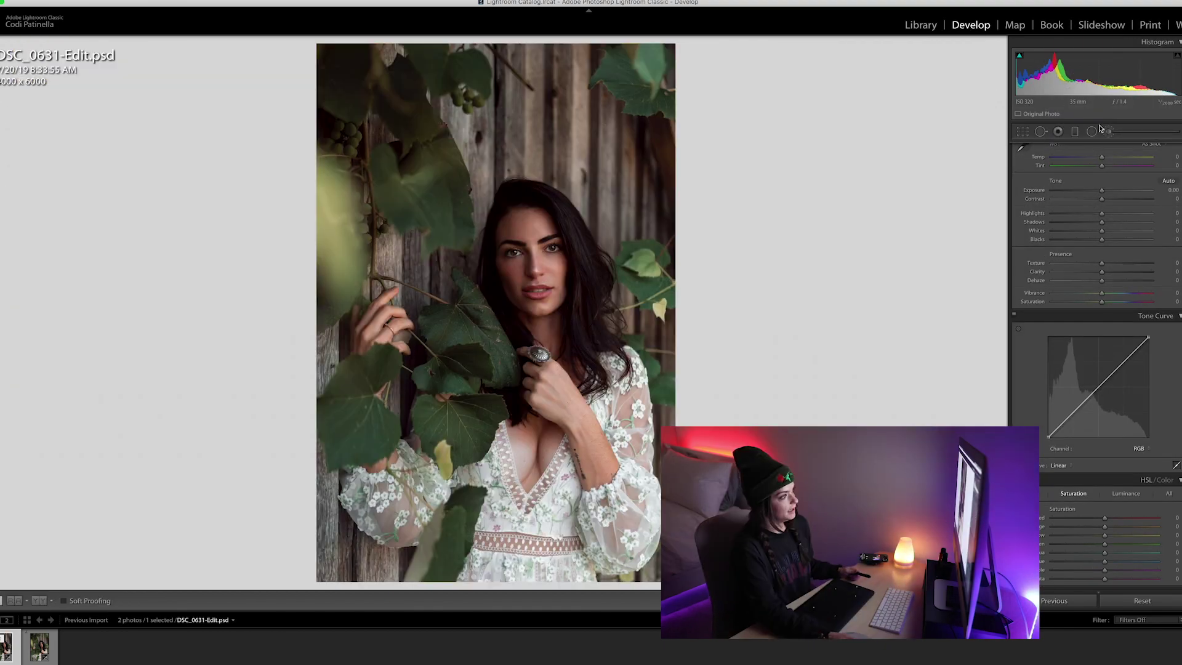
# Add a radial filter over the woman and a graduated filter with exposure -0.32 across the lower part of the photo.
pyautogui.click(1091, 131)
pyautogui.moveTo(512, 290); pyautogui.dragTo(699, 569)
pyautogui.press('m')
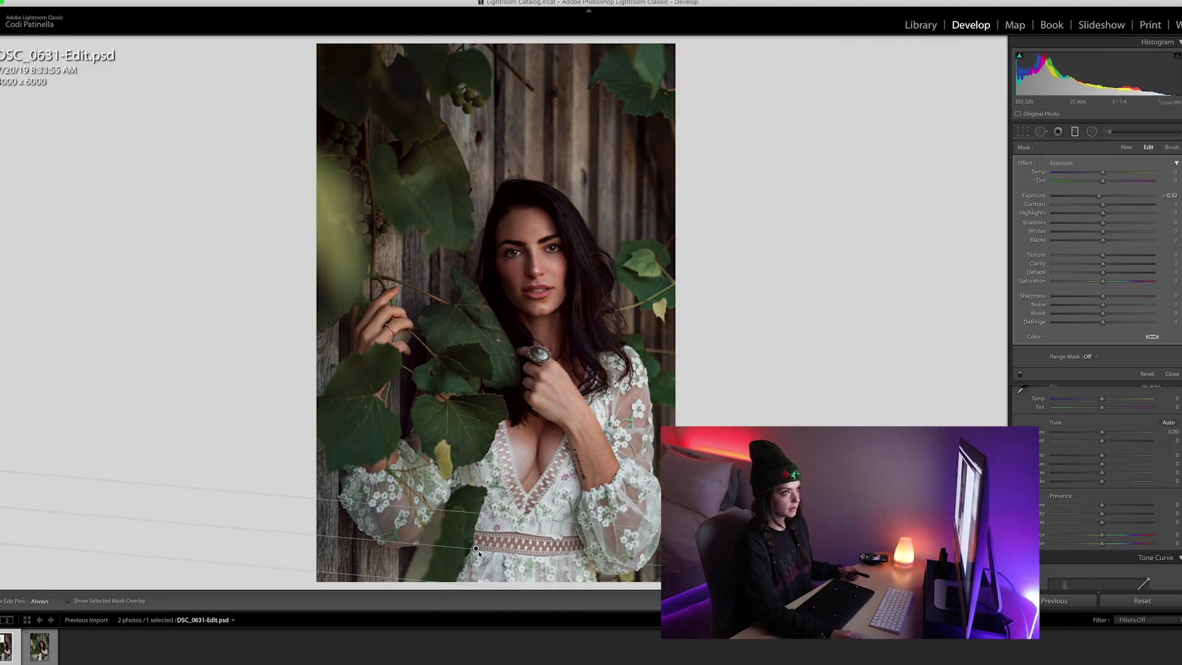
pyautogui.press('m')
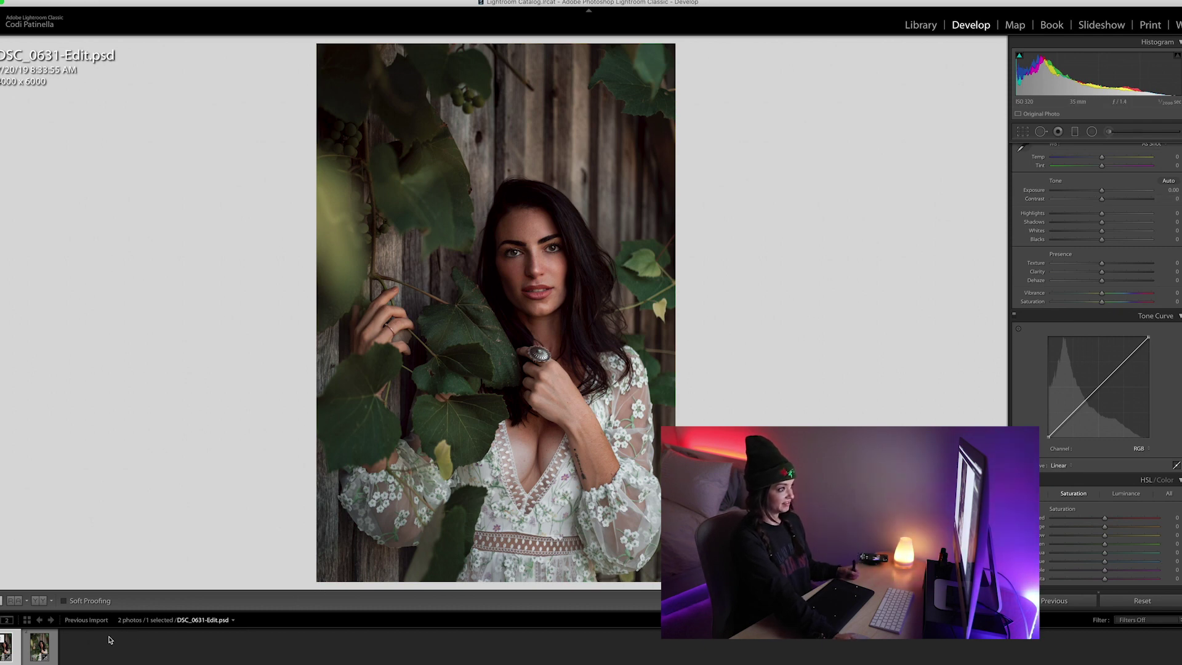
# Create a virtual copy of DSC_0631.NEF and compare it as the reference photo beside DSC_0631-Edit.psd.
pyautogui.click(32, 654)
pyautogui.rightClick(32, 655)
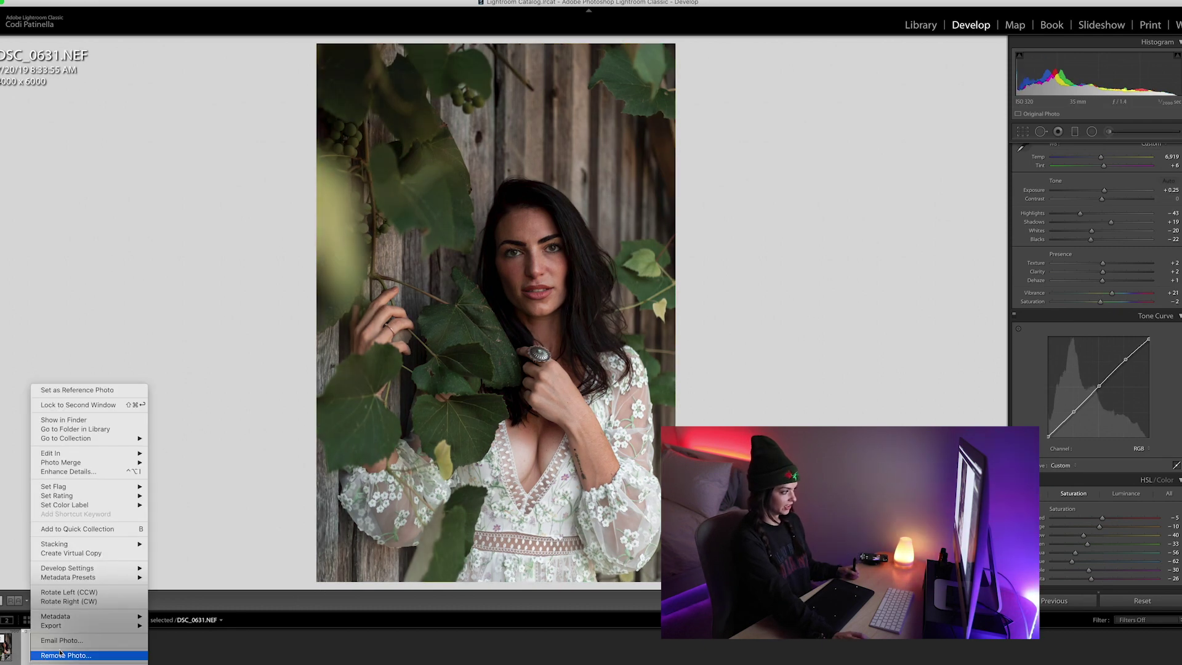
pyautogui.click(68, 557)
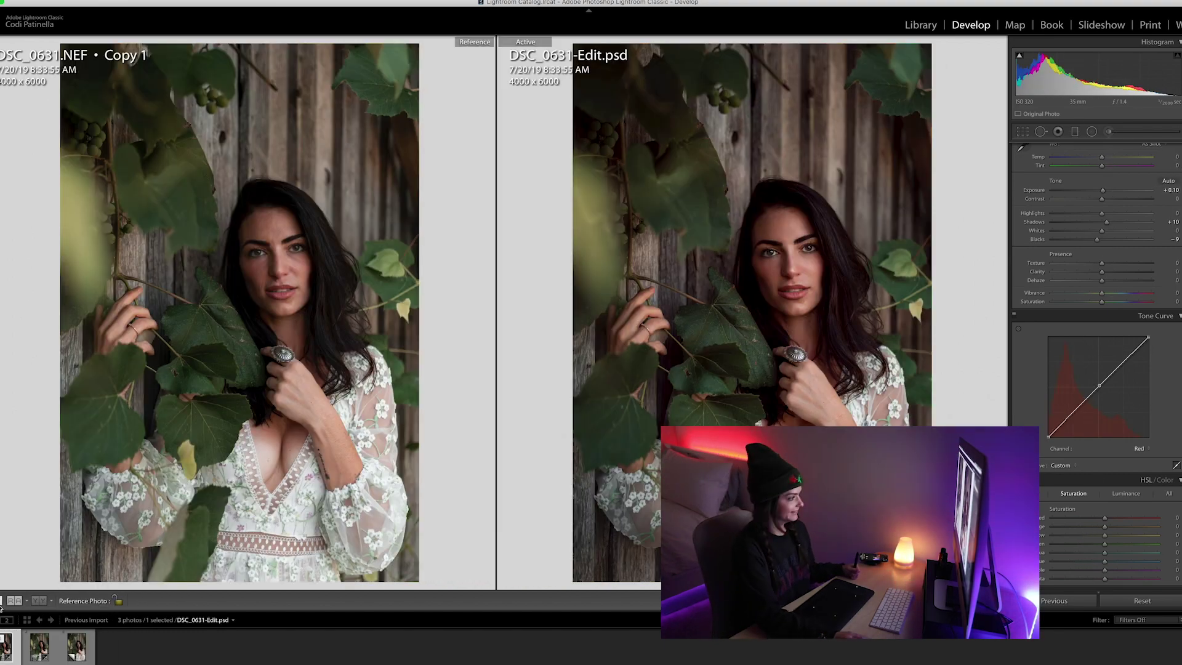
pyautogui.click(5, 600)
# Lower the tint slightly, reduce yellow saturation, and raise green saturation and vibrance on DSC_0631-Edit.psd.
pyautogui.moveTo(1102, 165); pyautogui.dragTo(1100, 165)
pyautogui.moveTo(1104, 544); pyautogui.dragTo(1127, 543)
pyautogui.moveTo(1104, 535); pyautogui.dragTo(1094, 535)
pyautogui.moveTo(1102, 294); pyautogui.dragTo(1111, 297)
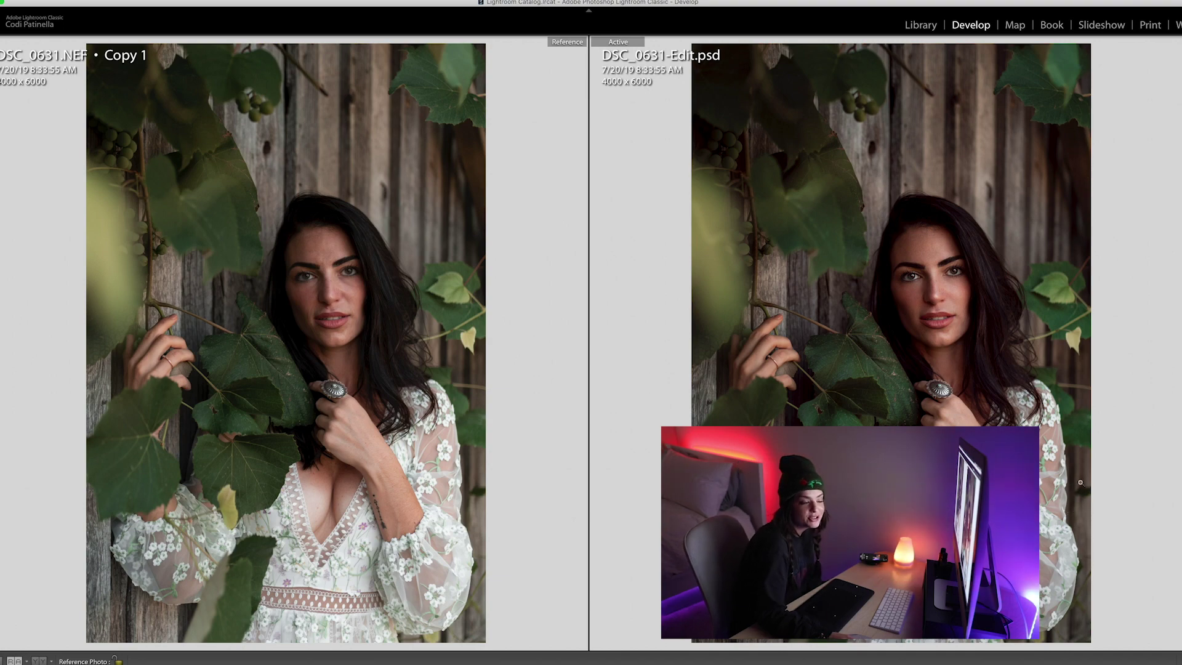
# Open DSC01521.ARW from the Library for developing, in single-photo view with the adjustment controls shown.
pyautogui.click(920, 25)
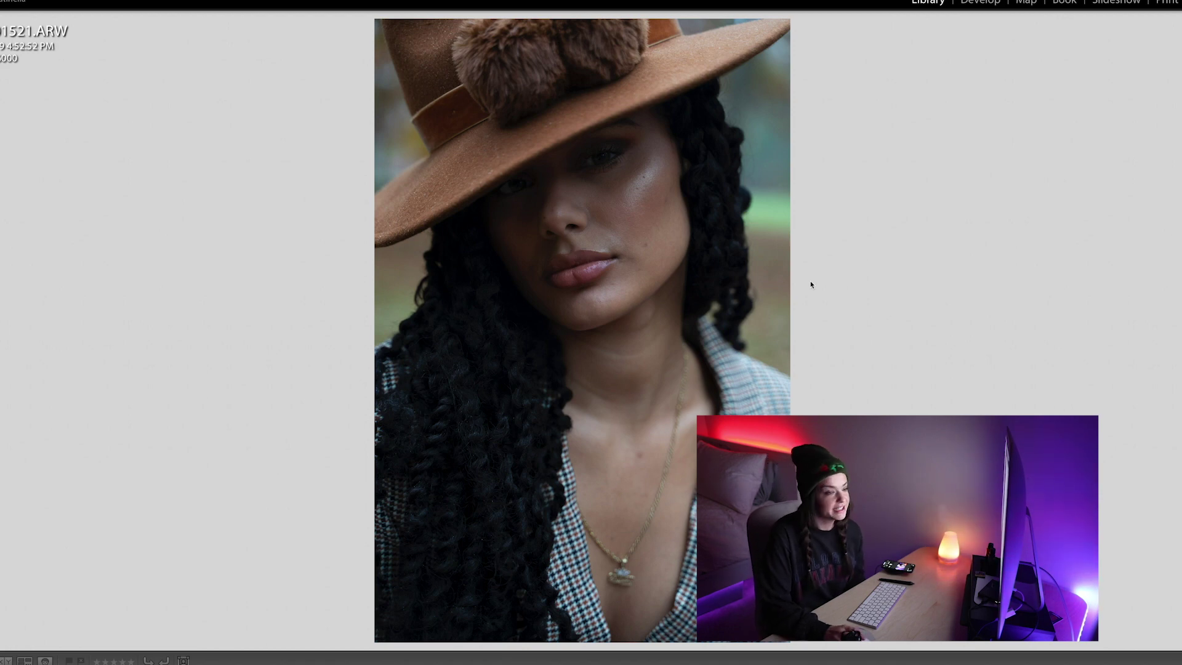
pyautogui.click(983, 4)
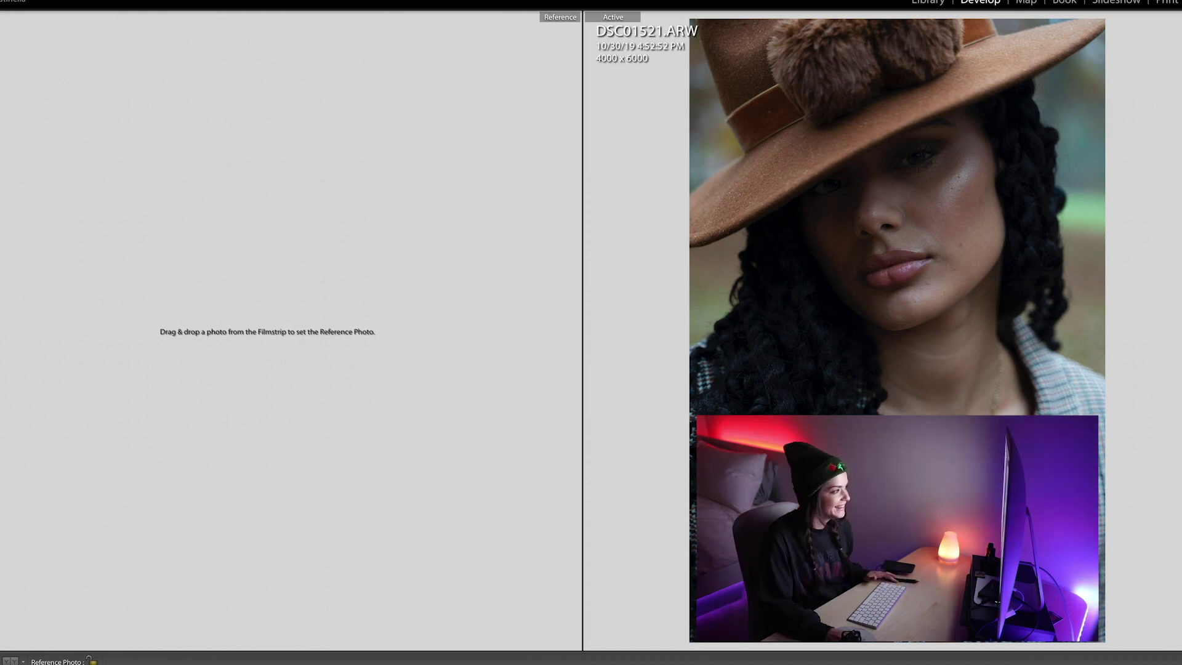
pyautogui.hotkey('shift', 'r')
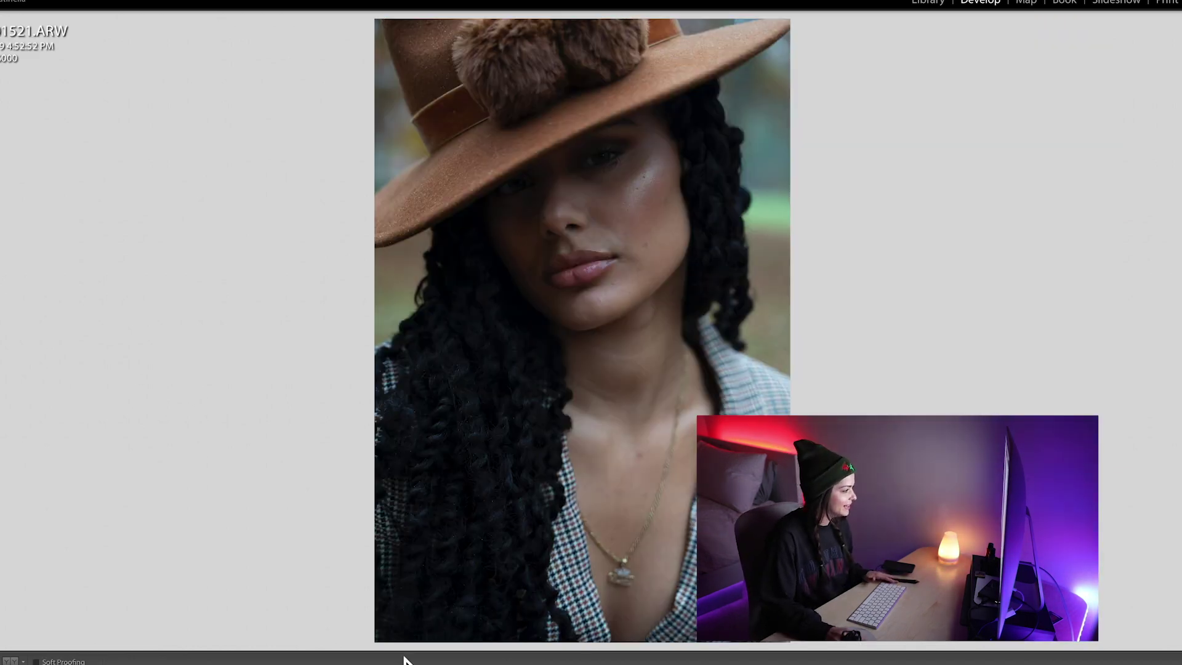
pyautogui.click(1177, 288)
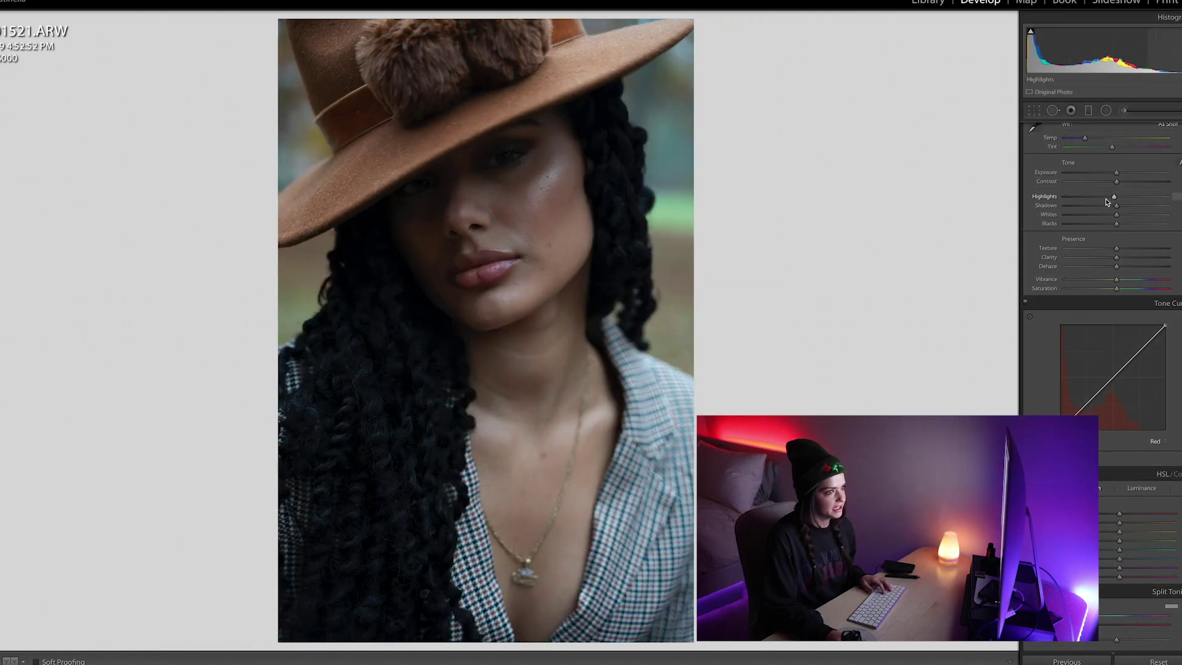
# Raise the exposure and shadows, lower the highlights and blacks, and add a touch of texture to the hat portrait.
pyautogui.moveTo(1117, 199)
pyautogui.mouseDown()
pyautogui.moveTo(1106, 198)
pyautogui.moveTo(1120, 176)
pyautogui.moveTo(1108, 223)
pyautogui.moveTo(1129, 205)
pyautogui.mouseUp()
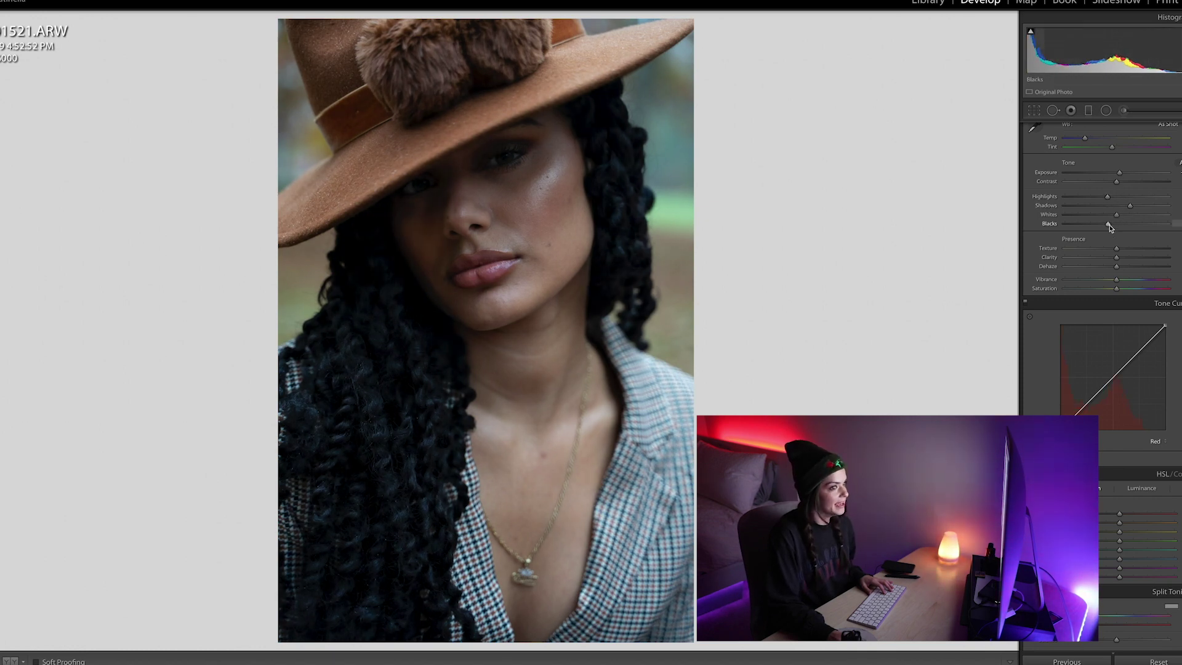
pyautogui.moveTo(1130, 206); pyautogui.dragTo(1137, 210)
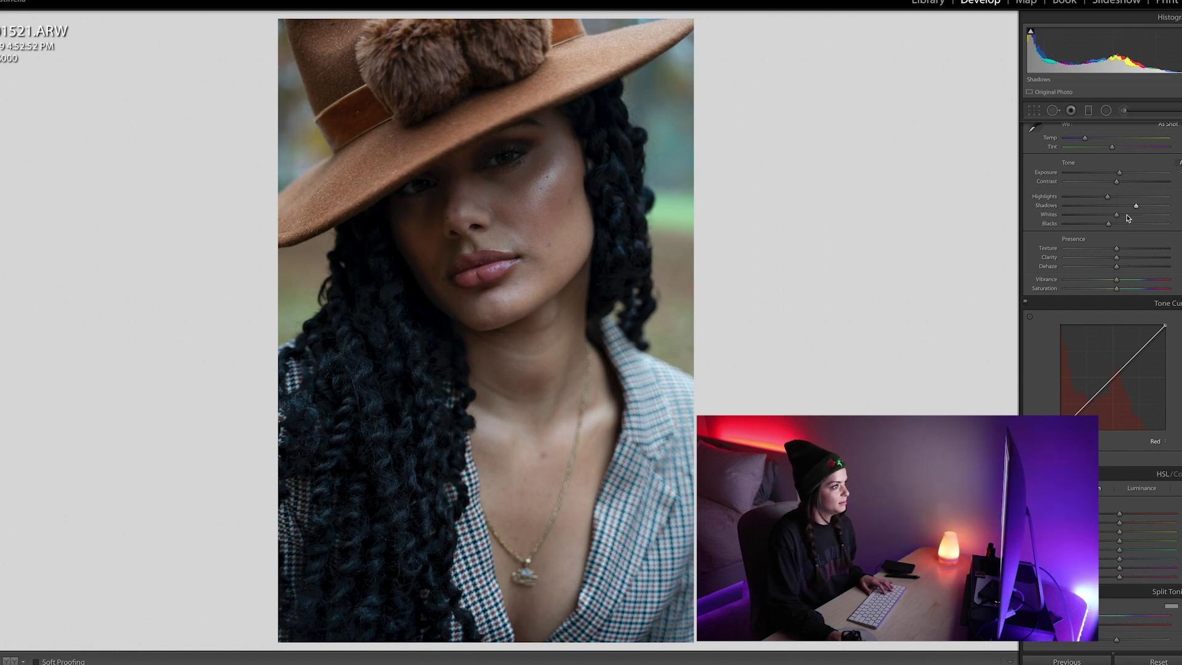
pyautogui.moveTo(1120, 176)
pyautogui.mouseDown()
pyautogui.moveTo(1102, 199)
pyautogui.moveTo(1123, 173)
pyautogui.mouseUp()
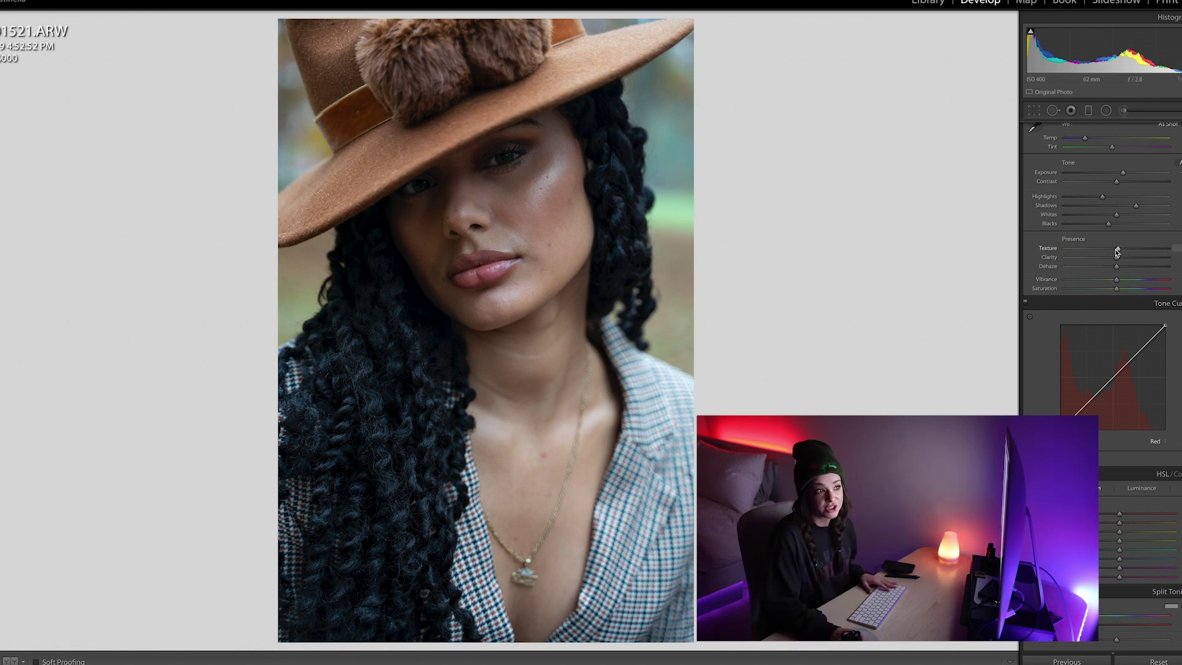
pyautogui.moveTo(1115, 248); pyautogui.dragTo(1117, 249)
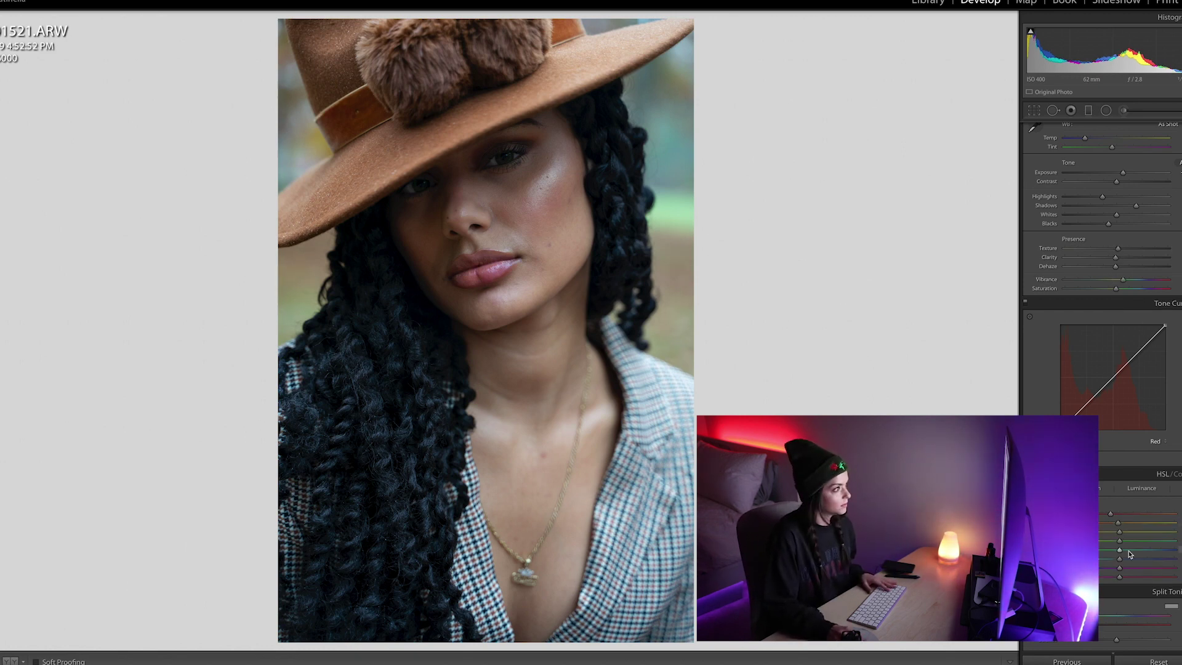
# Shift the yellow and green hues down and the aqua, purple and magenta hues up, checking the face up close.
pyautogui.moveTo(1119, 532); pyautogui.dragTo(1086, 543)
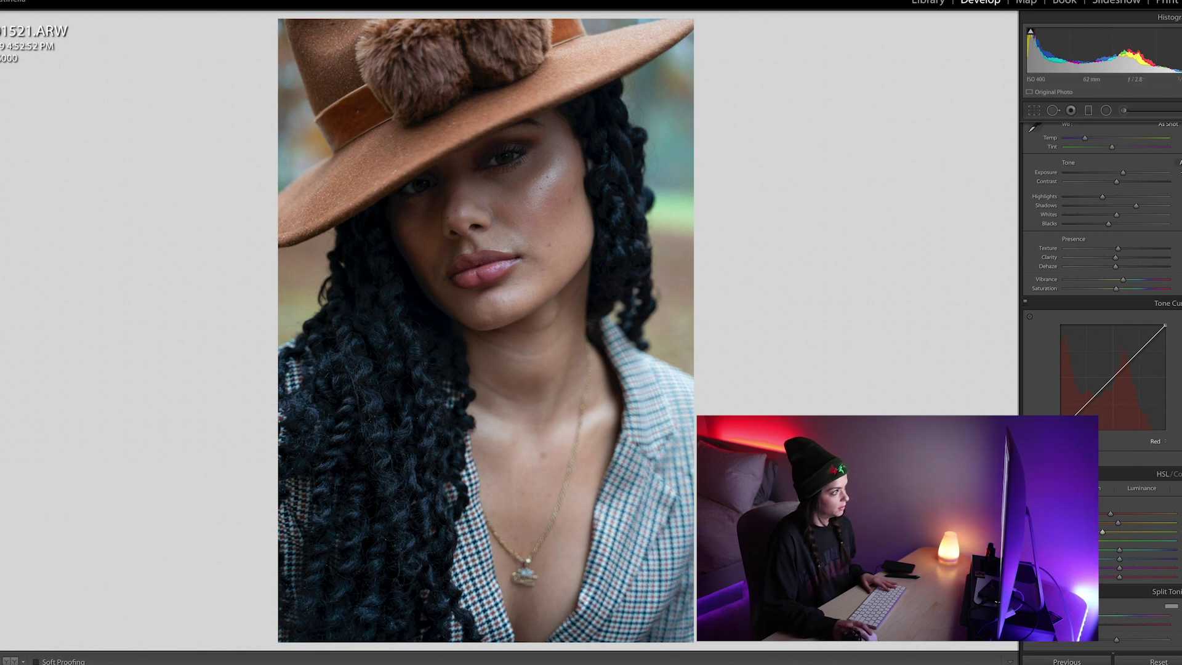
pyautogui.moveTo(1119, 551); pyautogui.dragTo(1135, 568)
pyautogui.moveTo(1119, 577); pyautogui.dragTo(1178, 577)
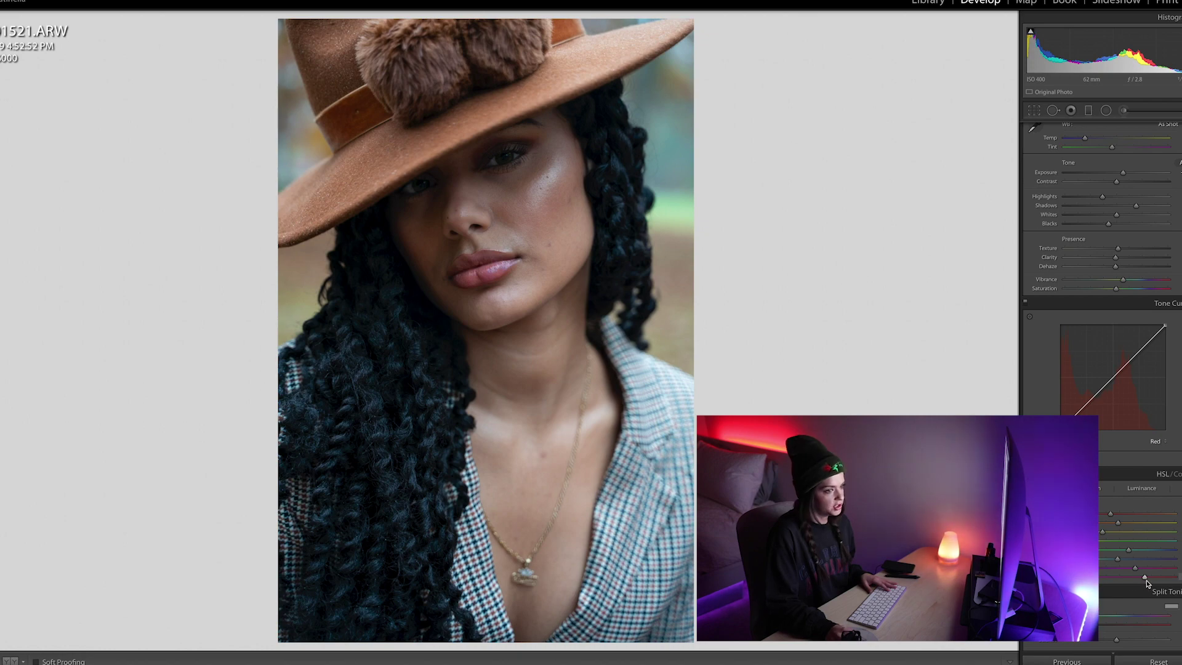
pyautogui.click(497, 252)
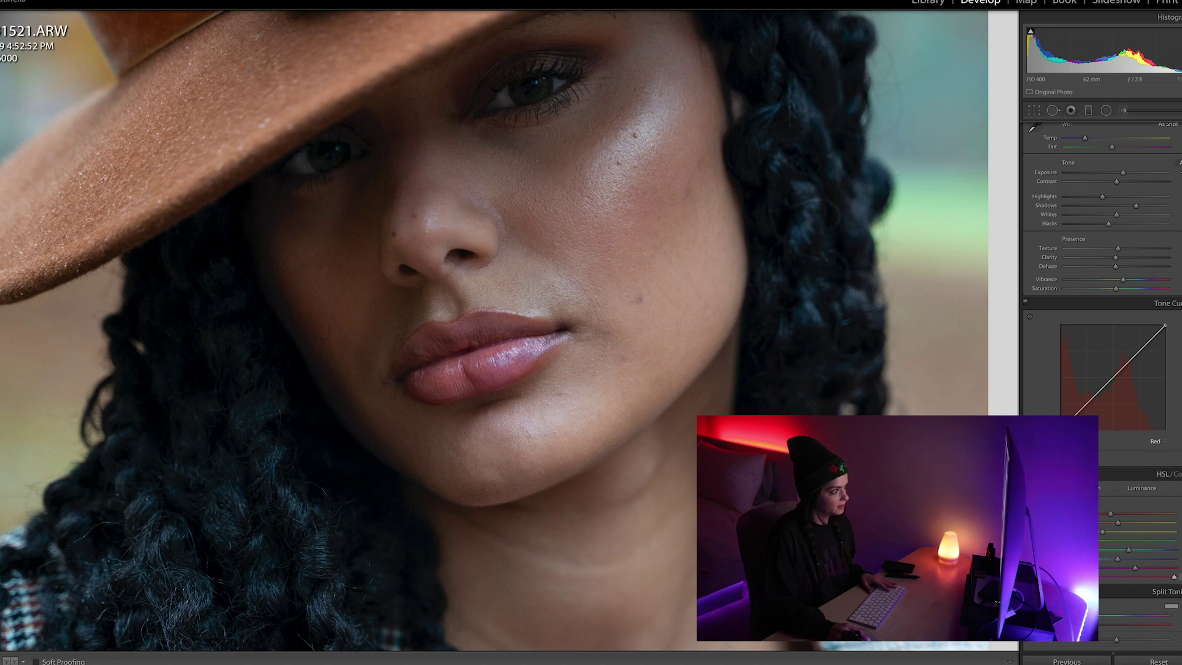
pyautogui.click(621, 432)
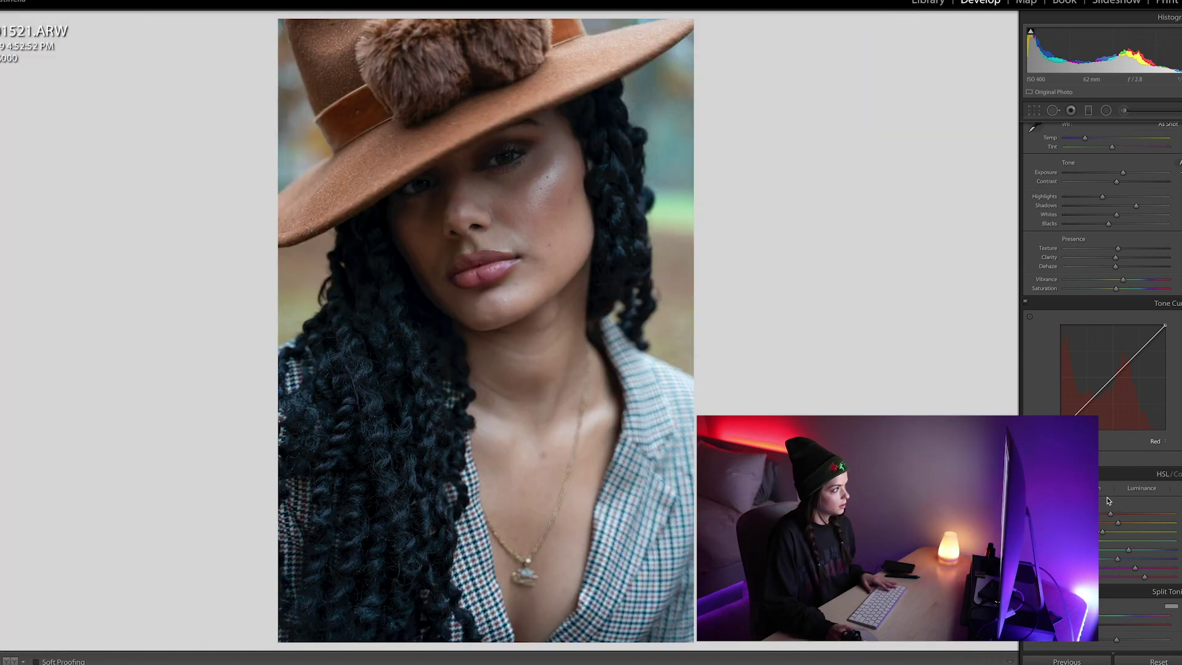
# Raise the sharpening masking to about mid-range and enable profile corrections for the Tamron 28-75mm lens.
pyautogui.scroll(-10, 1139, 480)
pyautogui.scroll(2, 1139, 481)
pyautogui.moveTo(1065, 214); pyautogui.dragTo(1115, 214)
pyautogui.click(1031, 342)
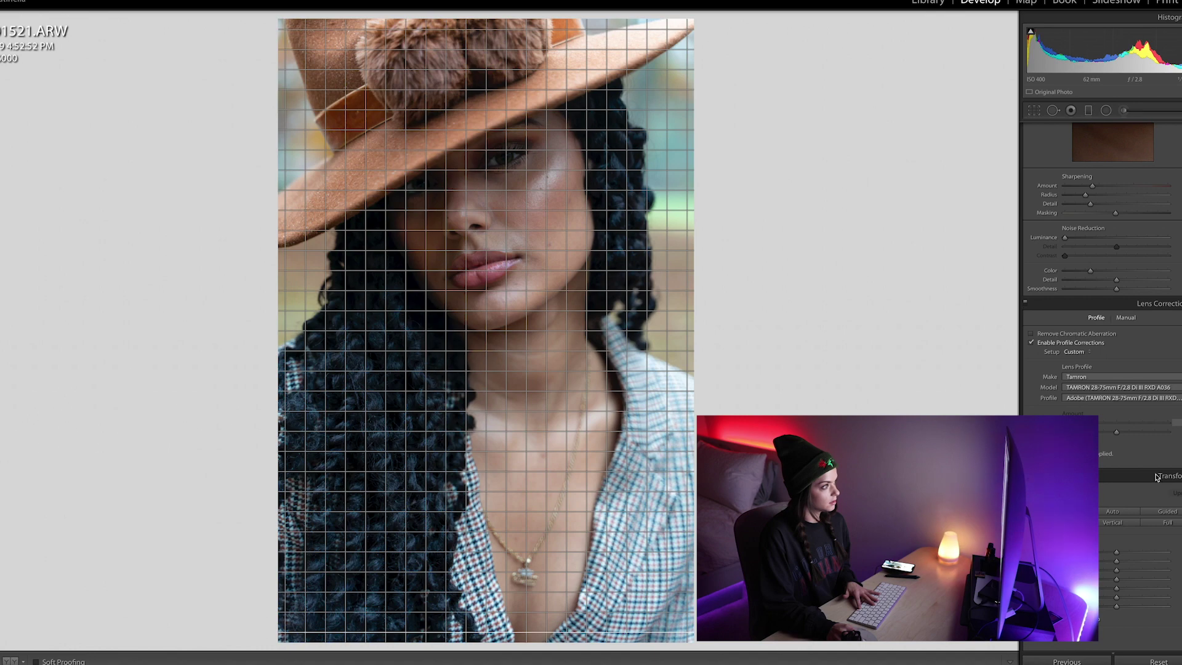
# Lower the Green and Blue Primary hues in Calibration and reduce the saturation of yellows, greens, aquas, blues and purples.
pyautogui.scroll(-5, 1117, 425)
pyautogui.moveTo(1112, 598); pyautogui.dragTo(1102, 634)
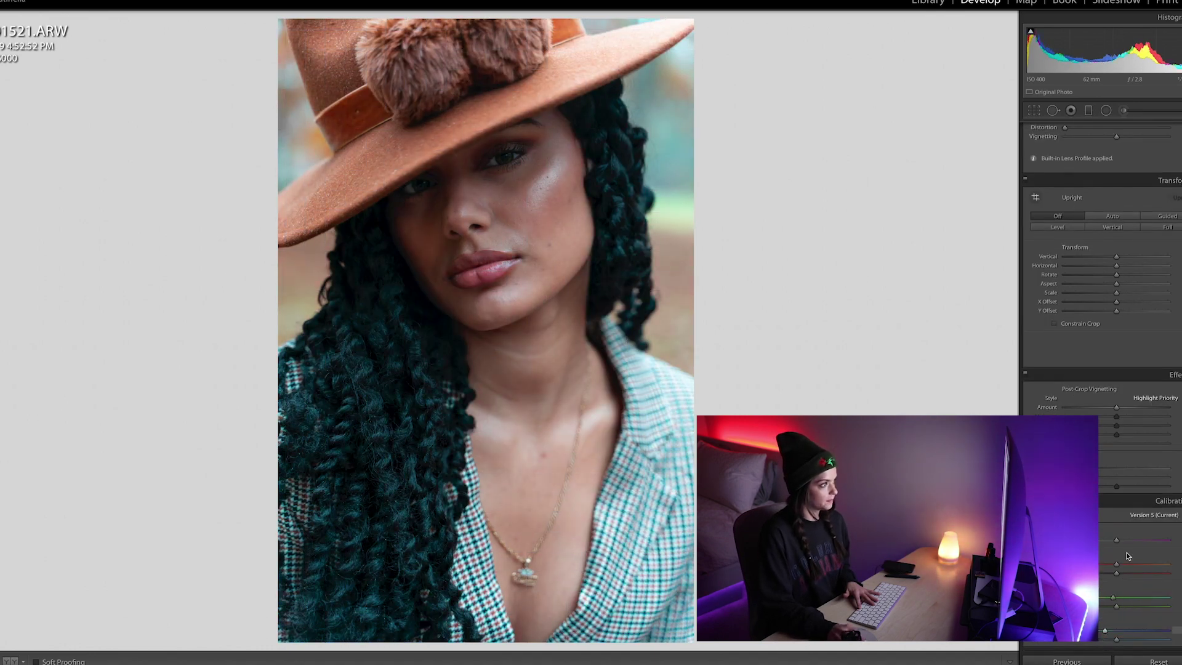
pyautogui.scroll(10, 1116, 564)
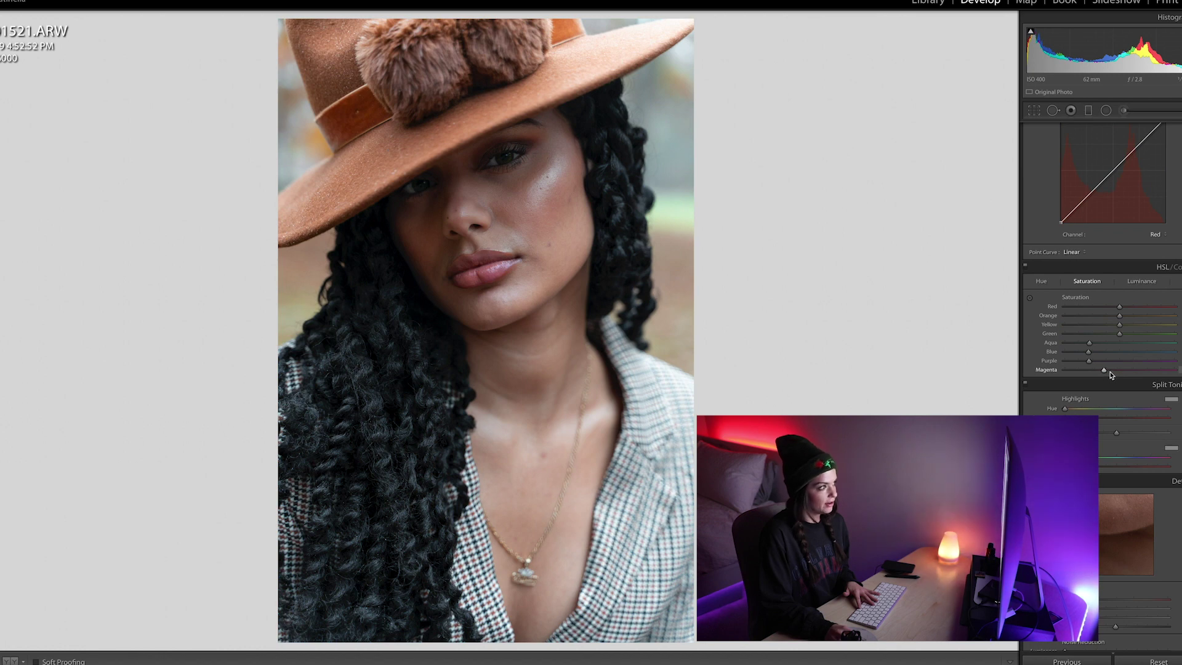
pyautogui.moveTo(1134, 370); pyautogui.dragTo(1104, 361)
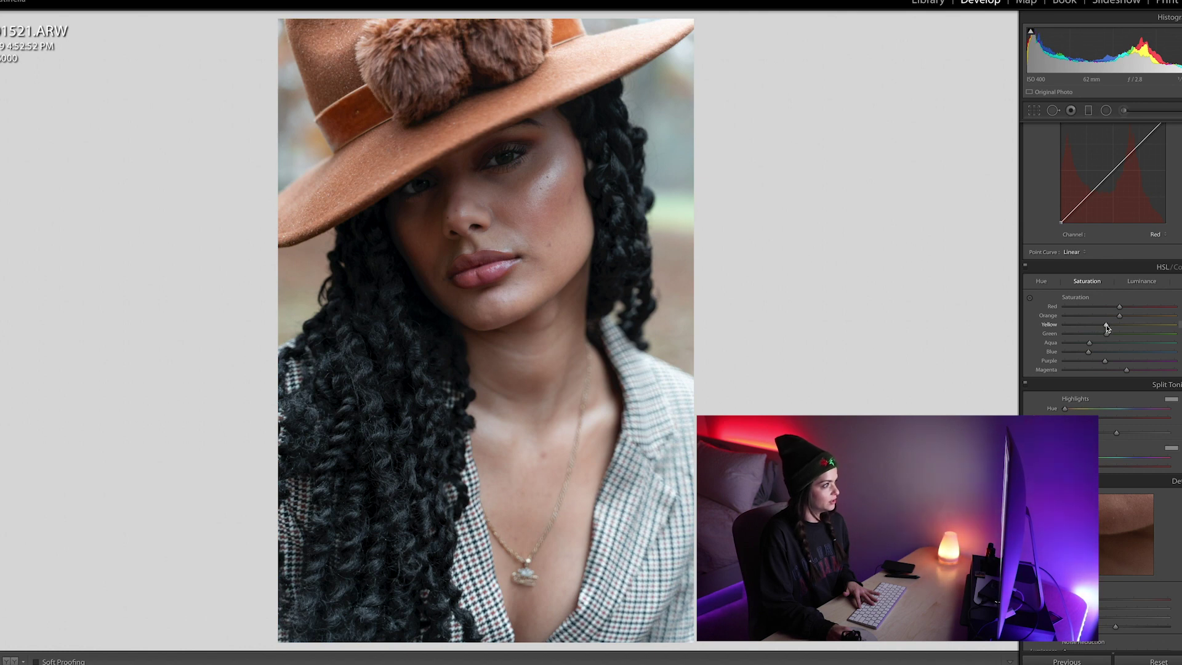
pyautogui.moveTo(1127, 325); pyautogui.dragTo(1100, 325)
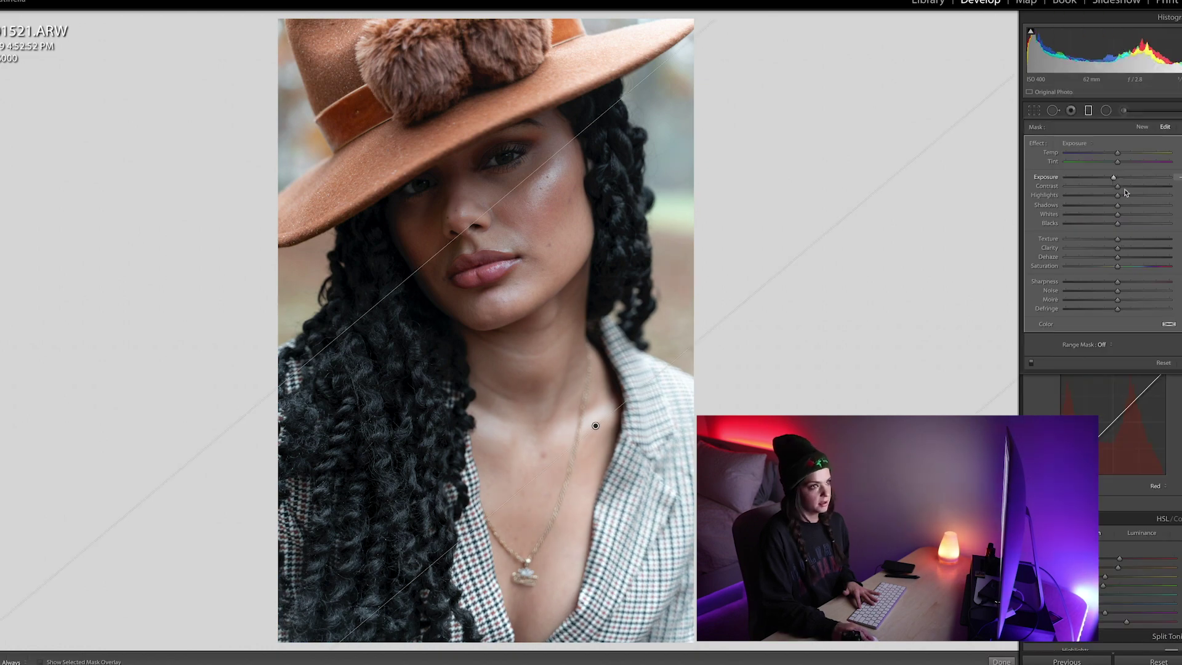
# Darken the jacket side and the hair side of the portrait with two diagonal graduated filters at reduced exposure.
pyautogui.moveTo(1113, 177); pyautogui.dragTo(1100, 178)
pyautogui.moveTo(212, 451); pyautogui.dragTo(458, 321)
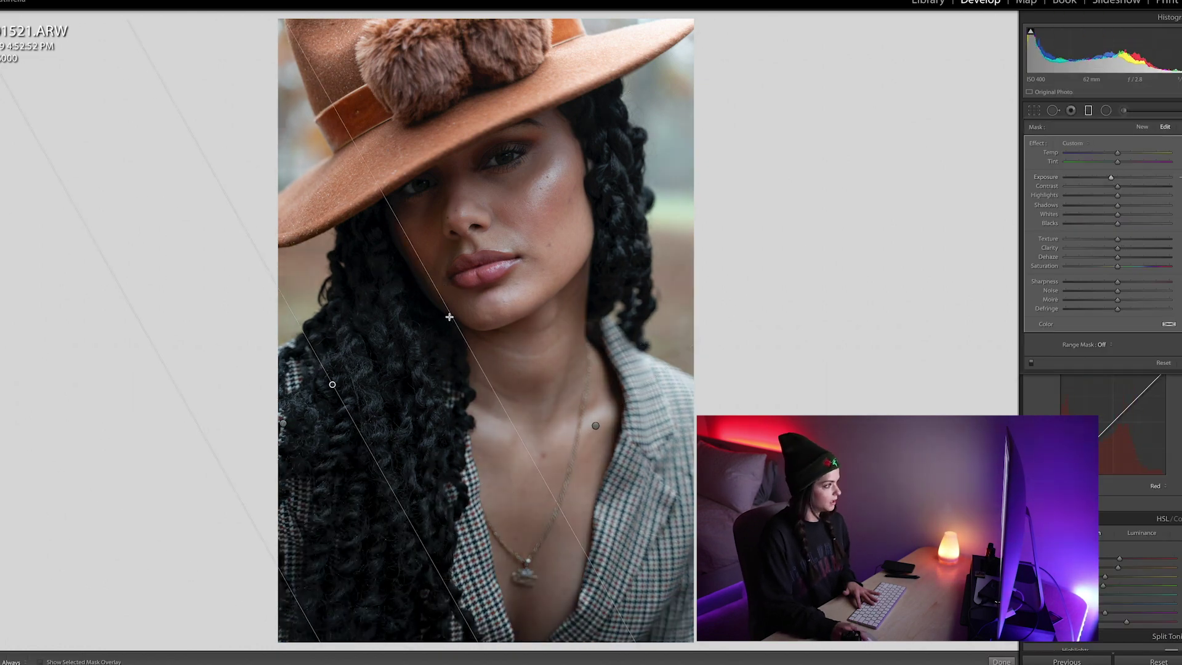
pyautogui.press('m')
# Shape the RGB tone curve with midtone, shadow and highlight points, pulling the shadows and the white endpoint down slightly.
pyautogui.click(1159, 496)
pyautogui.click(1155, 485)
pyautogui.moveTo(1113, 430); pyautogui.dragTo(1113, 428)
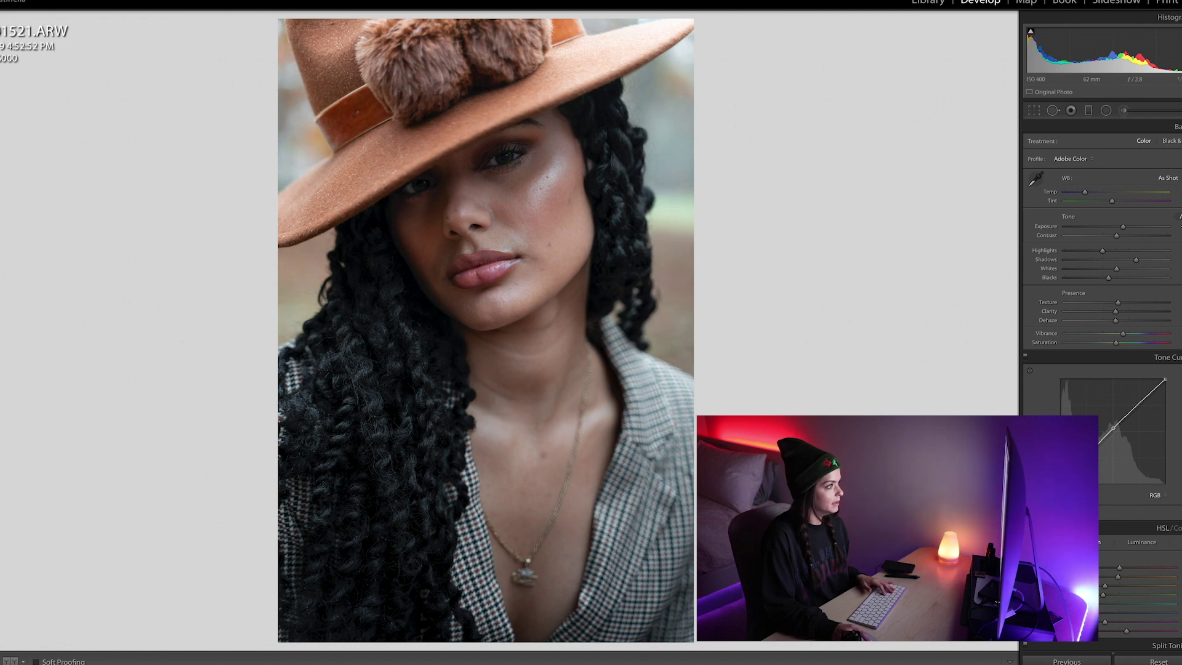
pyautogui.moveTo(1083, 461); pyautogui.dragTo(1080, 463)
pyautogui.click(1145, 398)
pyautogui.moveTo(1165, 379); pyautogui.dragTo(1173, 385)
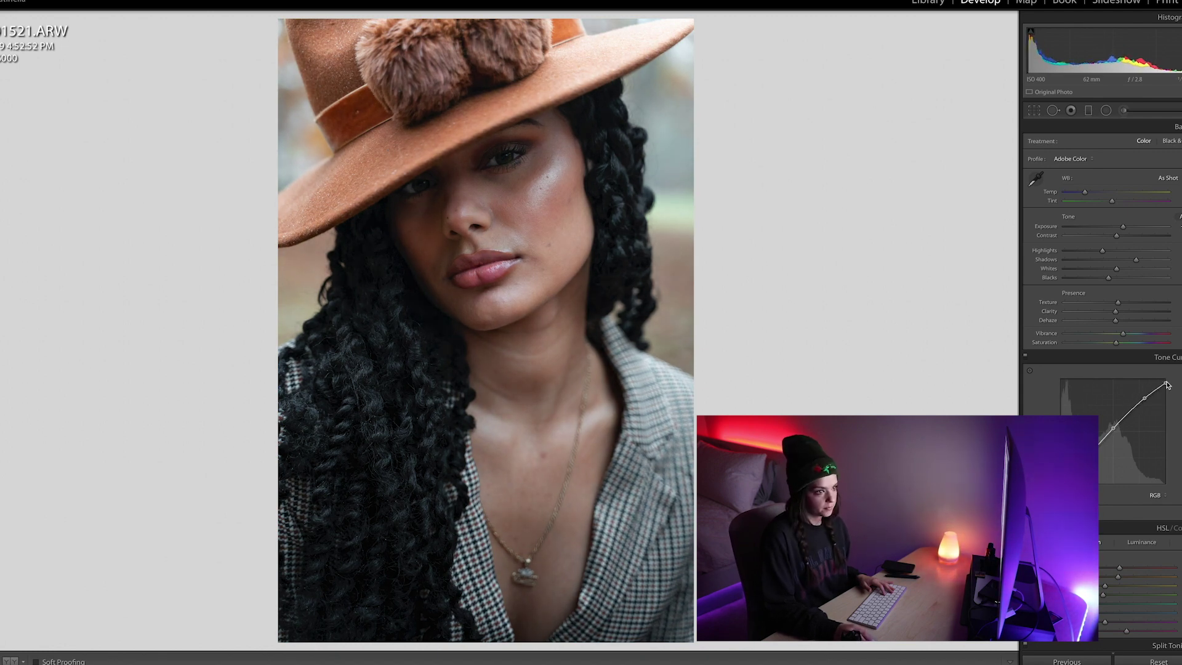
# Lower the whites and blacks slightly and warm the white balance temperature a touch.
pyautogui.moveTo(1116, 268)
pyautogui.mouseDown()
pyautogui.moveTo(1088, 252)
pyautogui.moveTo(1102, 252)
pyautogui.moveTo(1107, 278)
pyautogui.mouseUp()
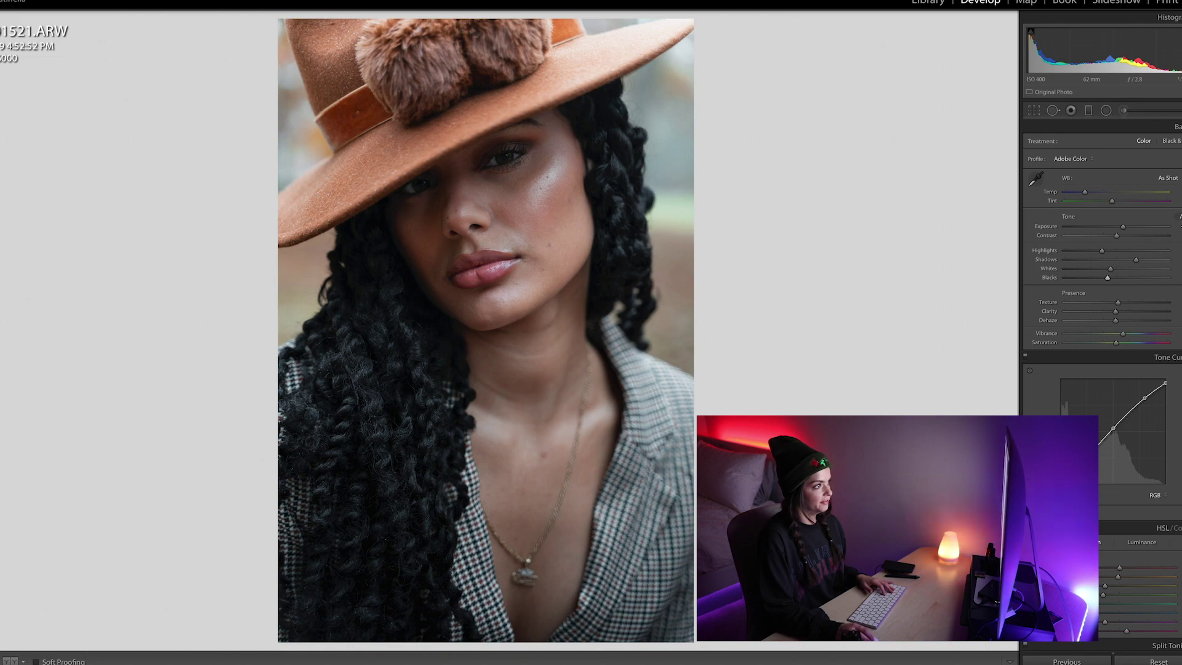
pyautogui.scroll(-15, 1165, 538)
pyautogui.scroll(-10, 1165, 538)
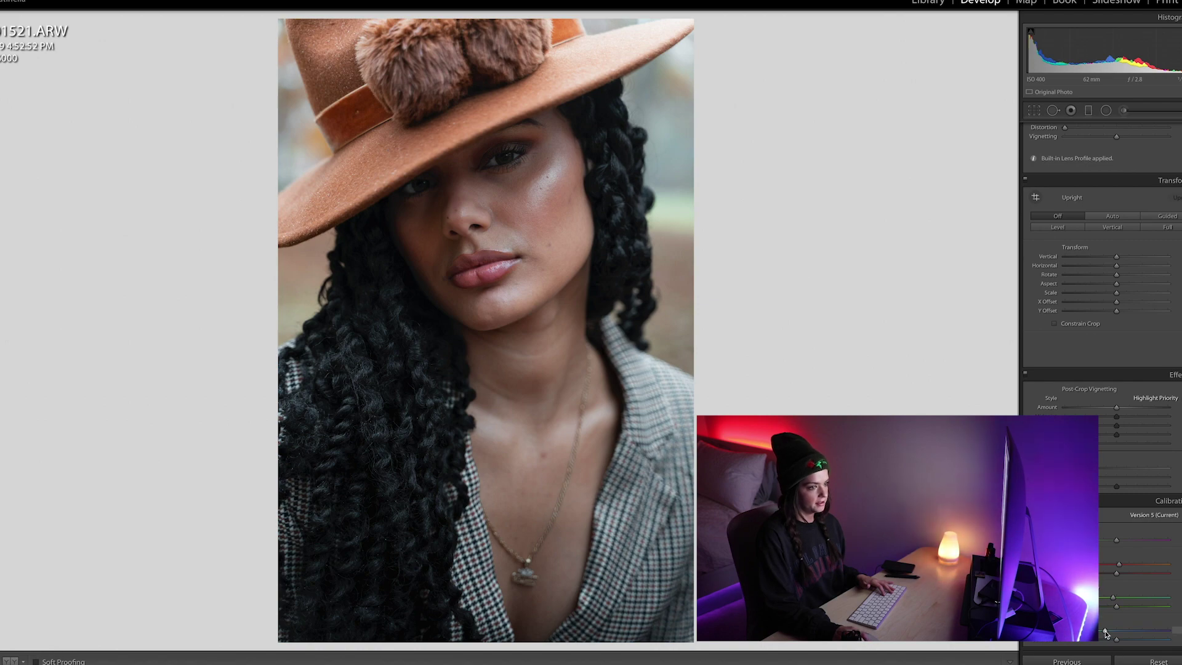
pyautogui.scroll(20, 1106, 634)
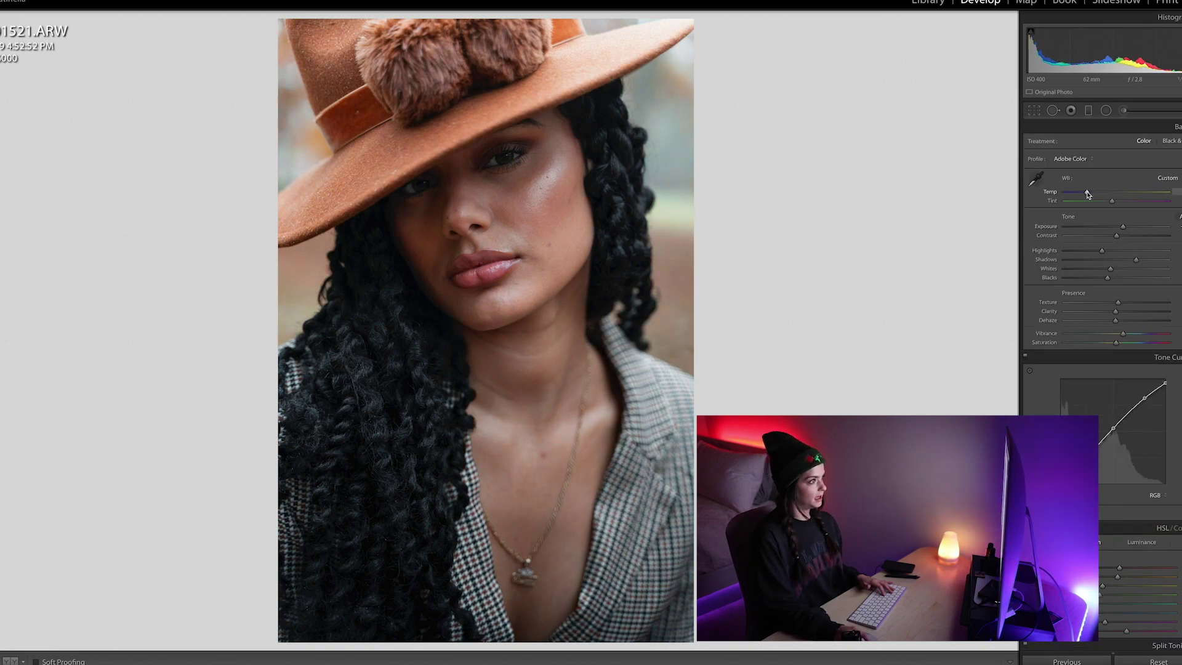
# Add a radial filter centred on the face, reaching from the hat to the neck, with slightly reduced exposure.
pyautogui.hotkey('shift', 'm')
pyautogui.moveTo(1113, 179); pyautogui.dragTo(1112, 179)
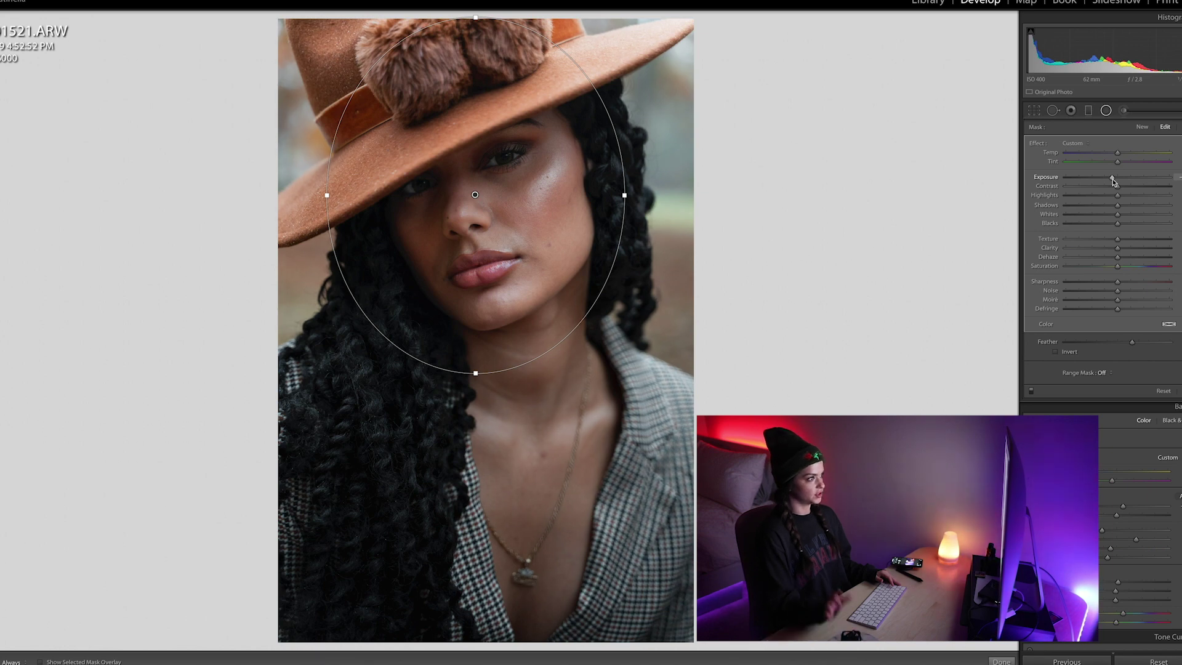
pyautogui.press('Return')
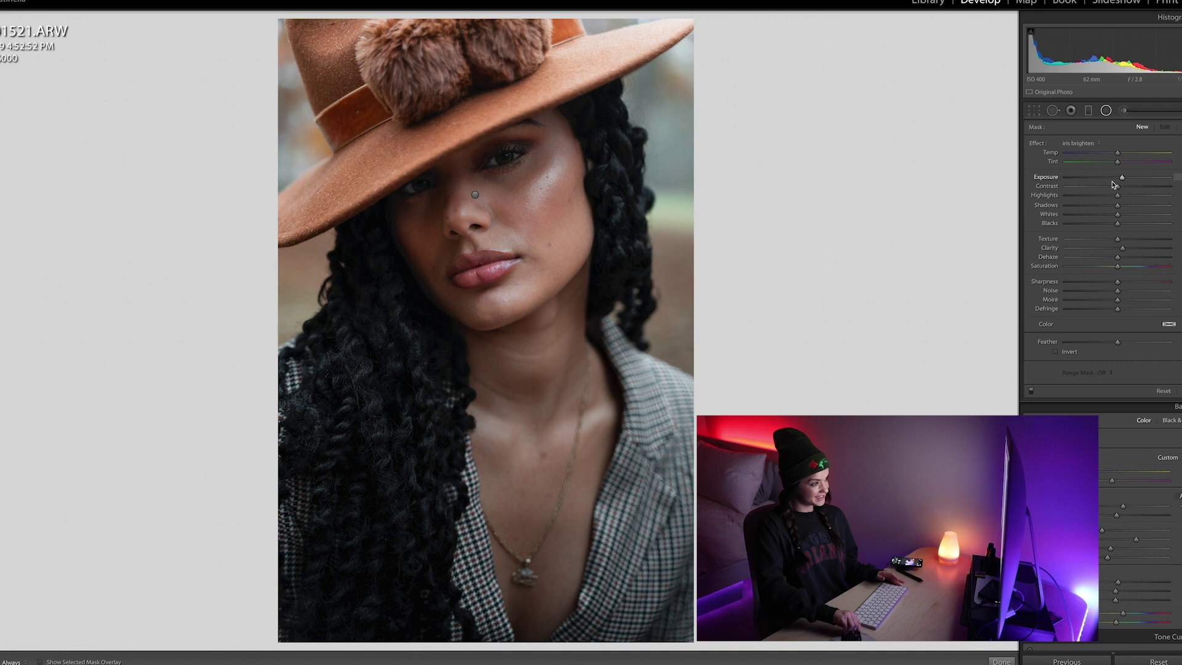
pyautogui.hotkey('shift', 'm')
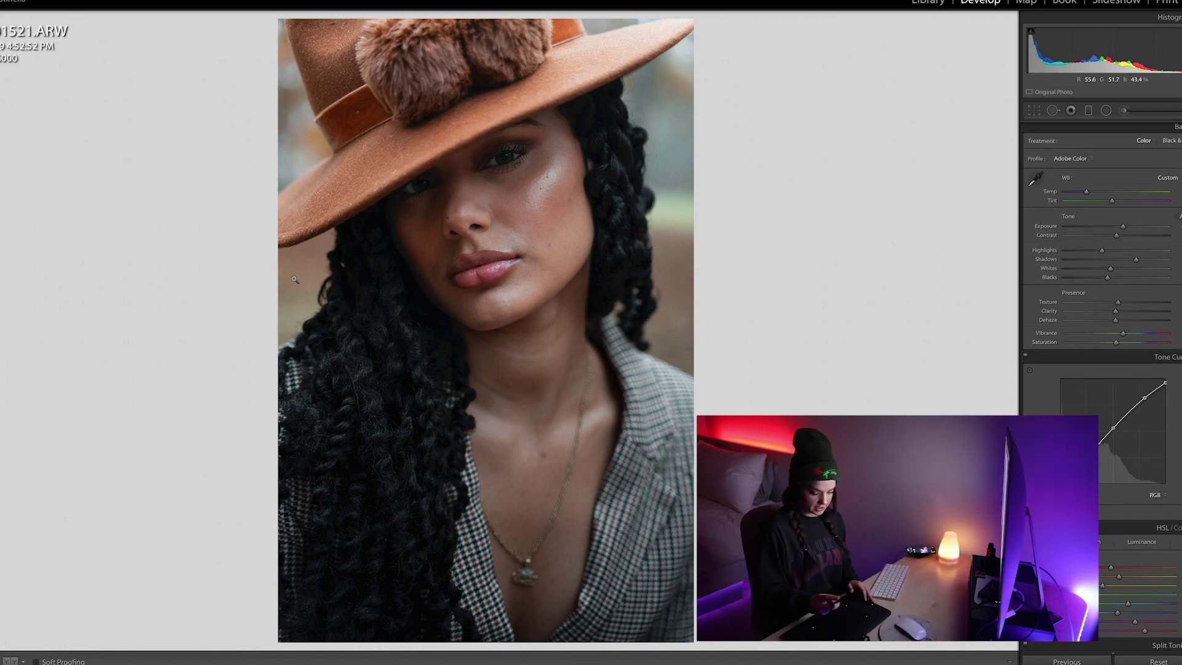
# Brush both irises with the iris brighten effect and the eye whites with eyes whiten, checking the result up close.
pyautogui.click(1124, 110)
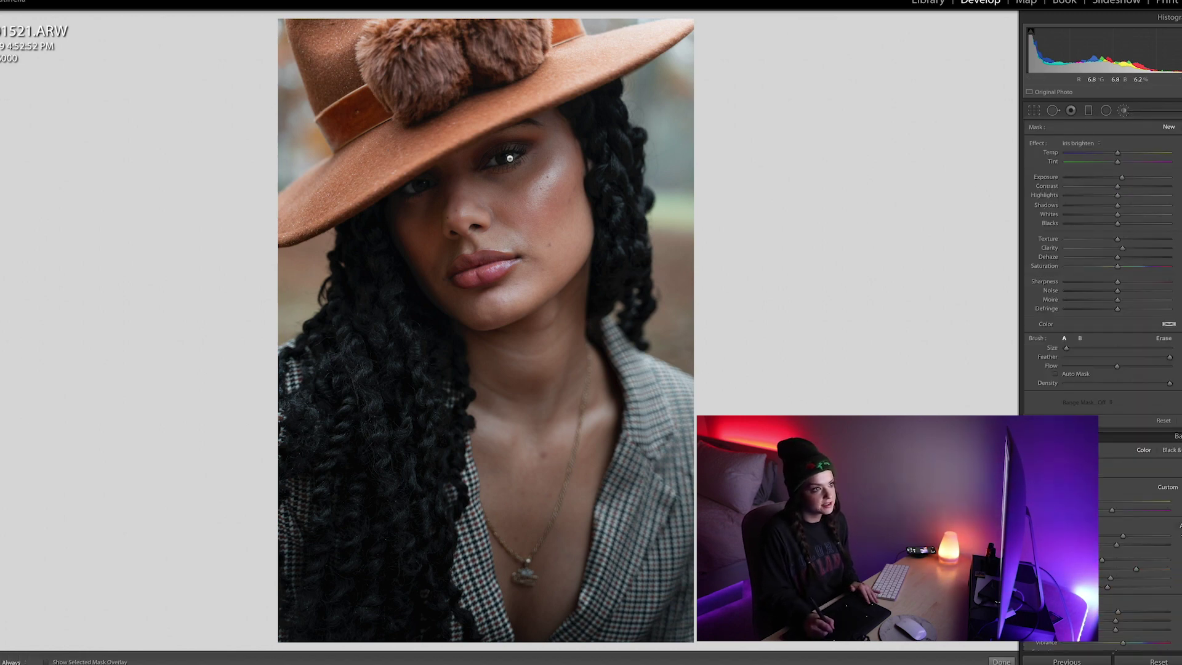
pyautogui.click(510, 154)
pyautogui.click(421, 184)
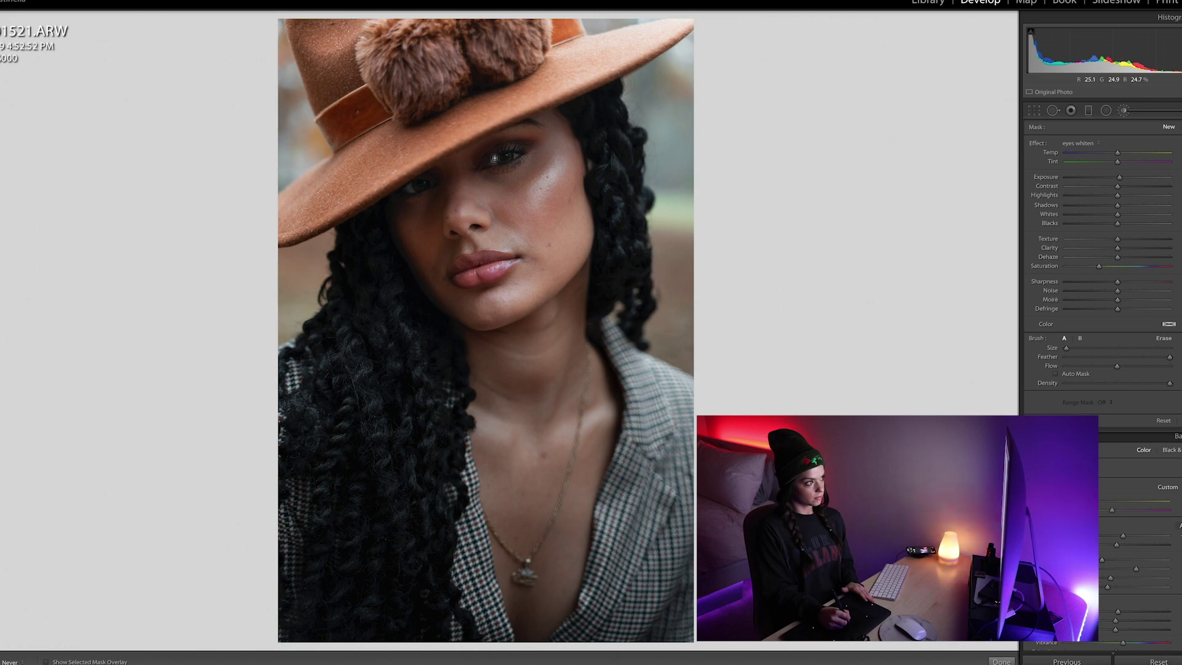
pyautogui.click(495, 158)
pyautogui.press('k')
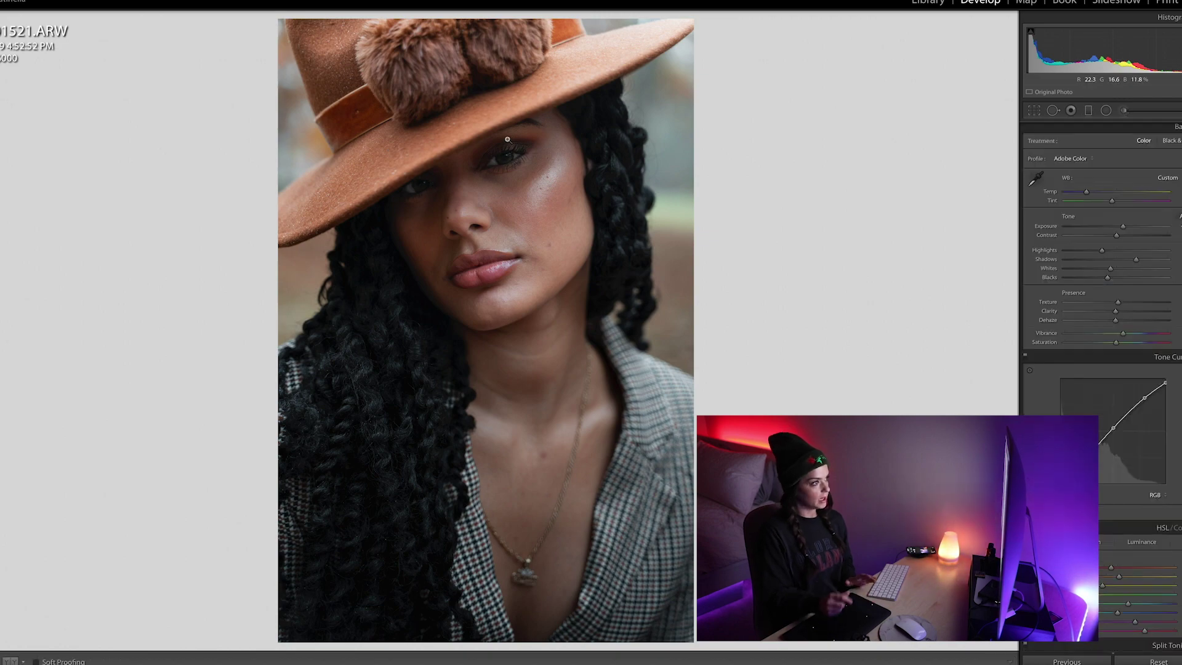
pyautogui.click(507, 138)
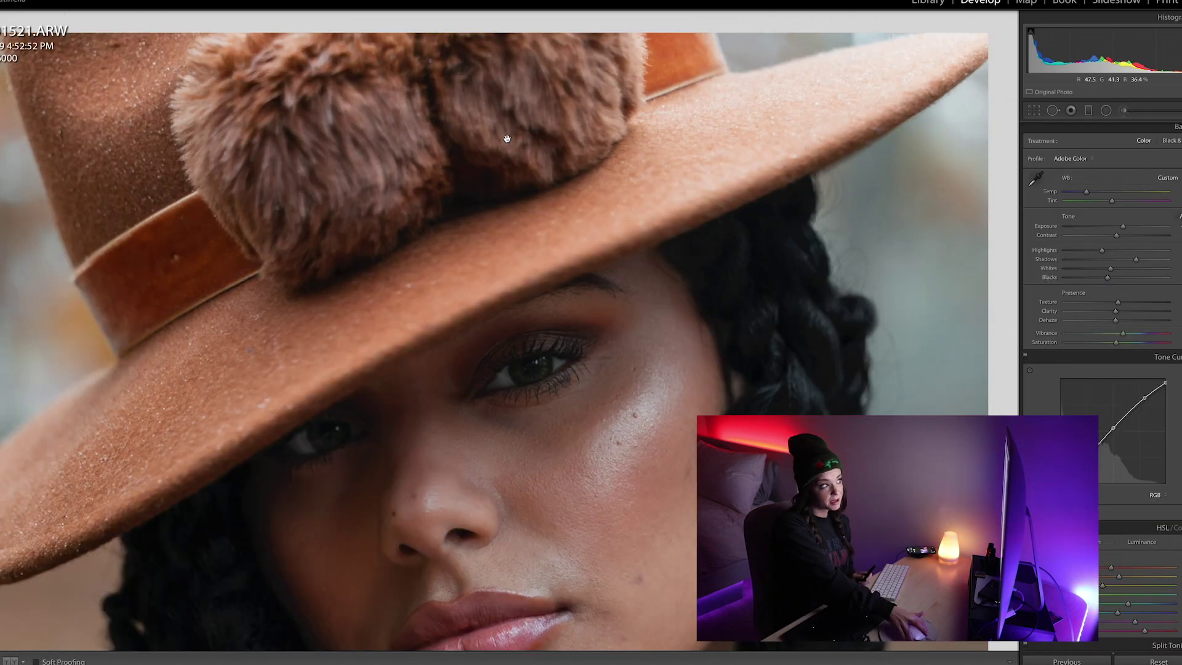
pyautogui.click(678, 251)
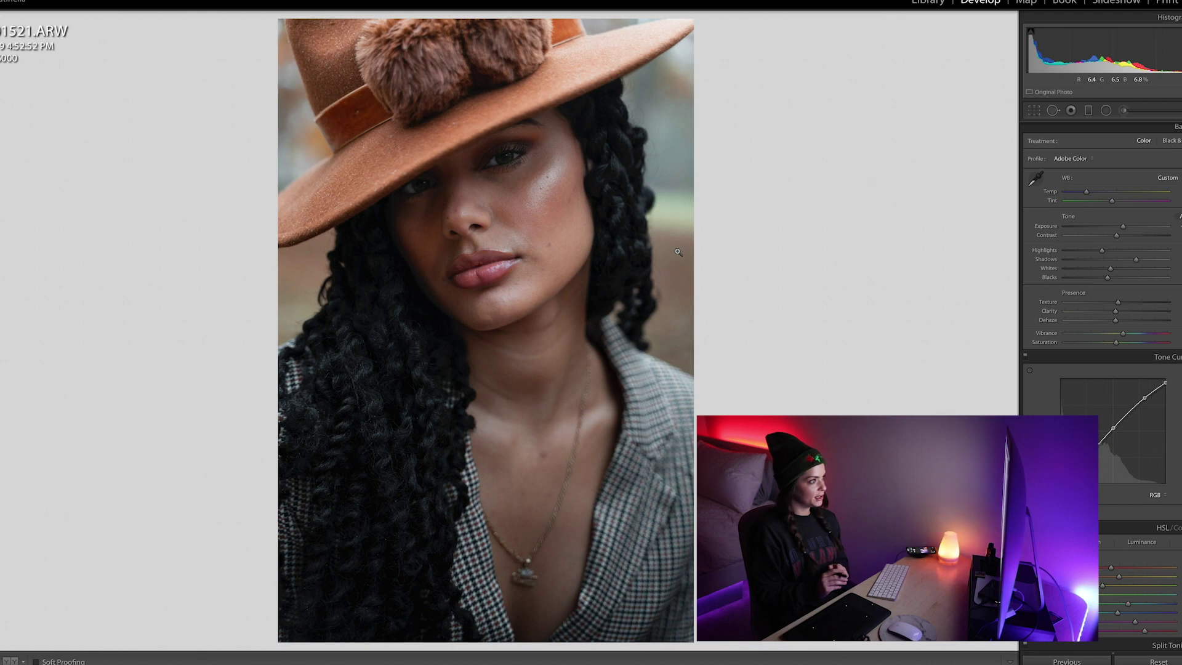
# Switch to Photoshop with DSC01521.ARW and run the frequency separation action with a Gaussian Blur radius of 14.8 pixels.
pyautogui.press('super+q')
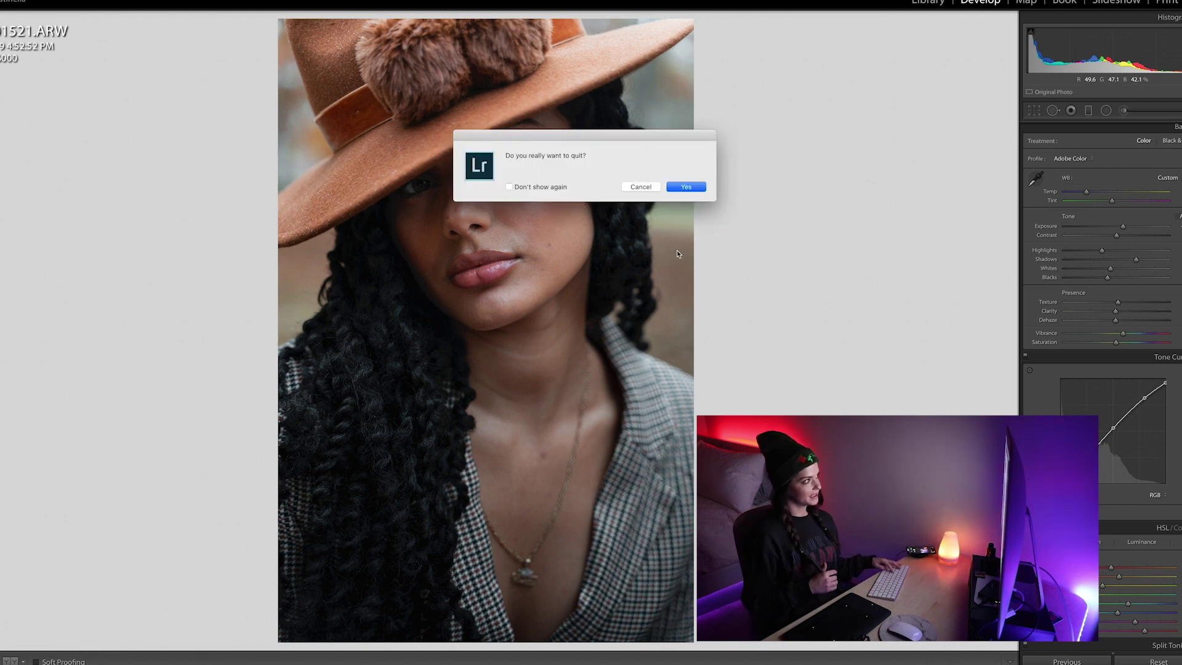
pyautogui.click(640, 186)
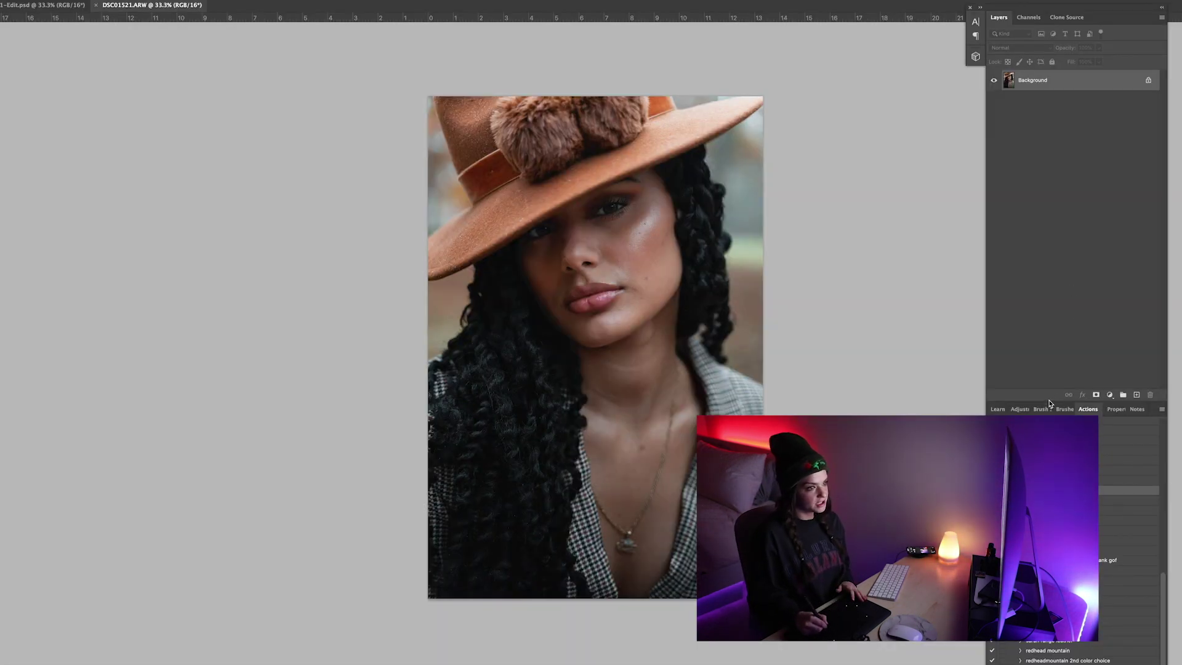
pyautogui.moveTo(1049, 401); pyautogui.dragTo(1049, 363)
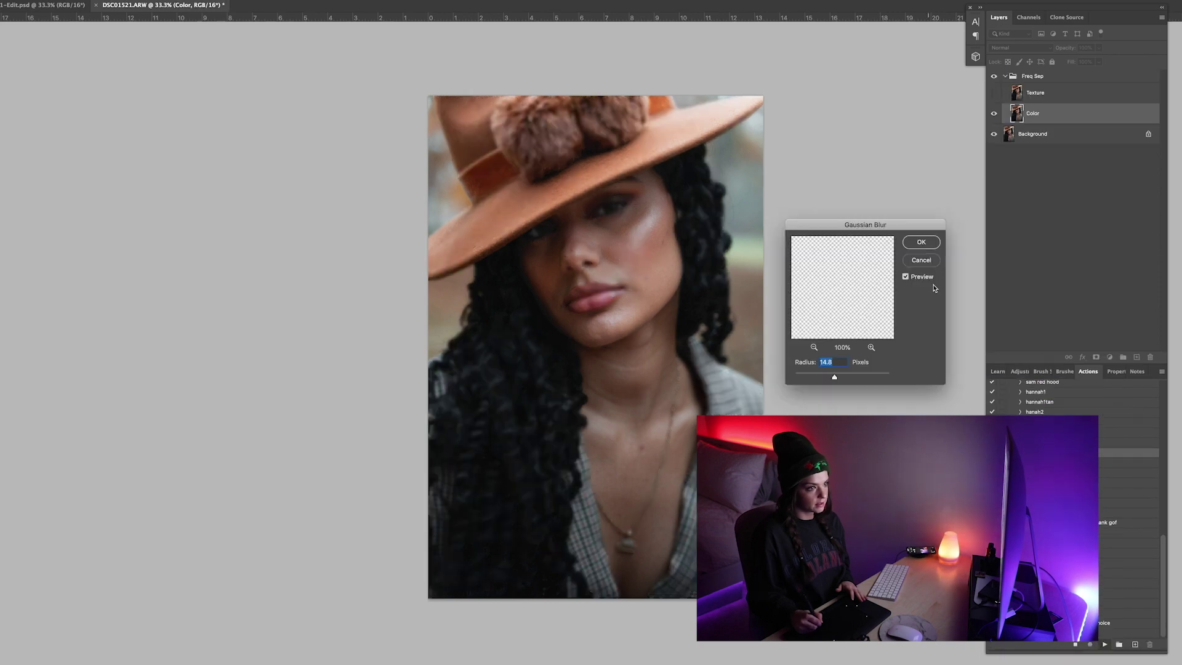
pyautogui.press('super+plus')
pyautogui.press('super+plus')
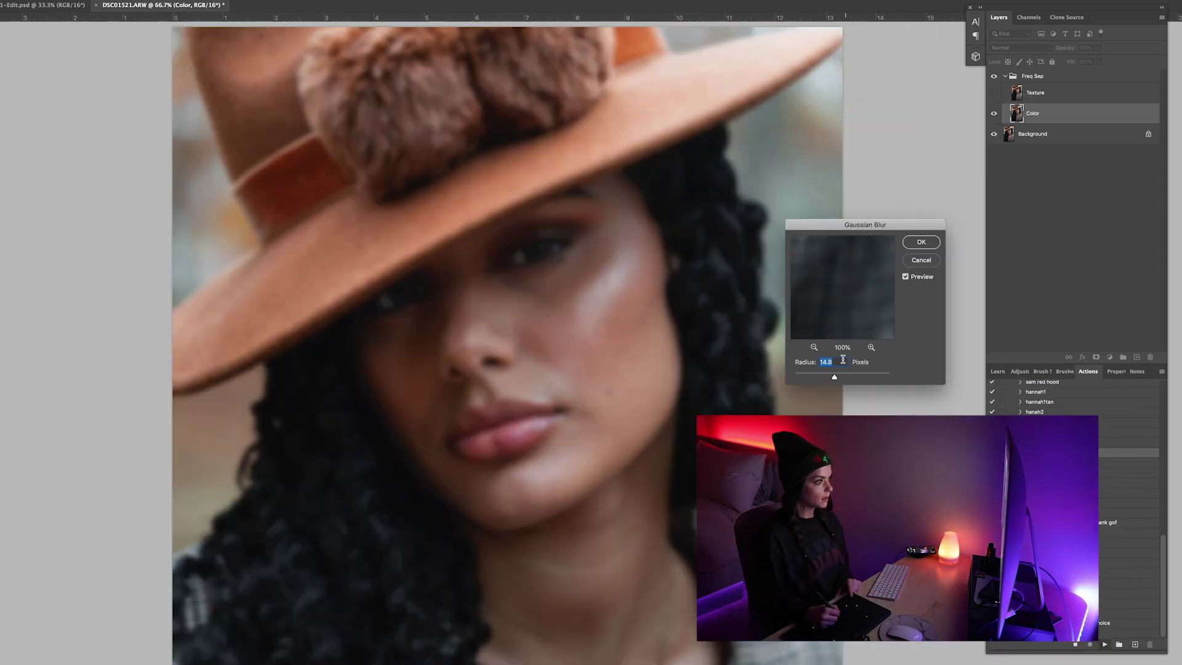
pyautogui.press('Return')
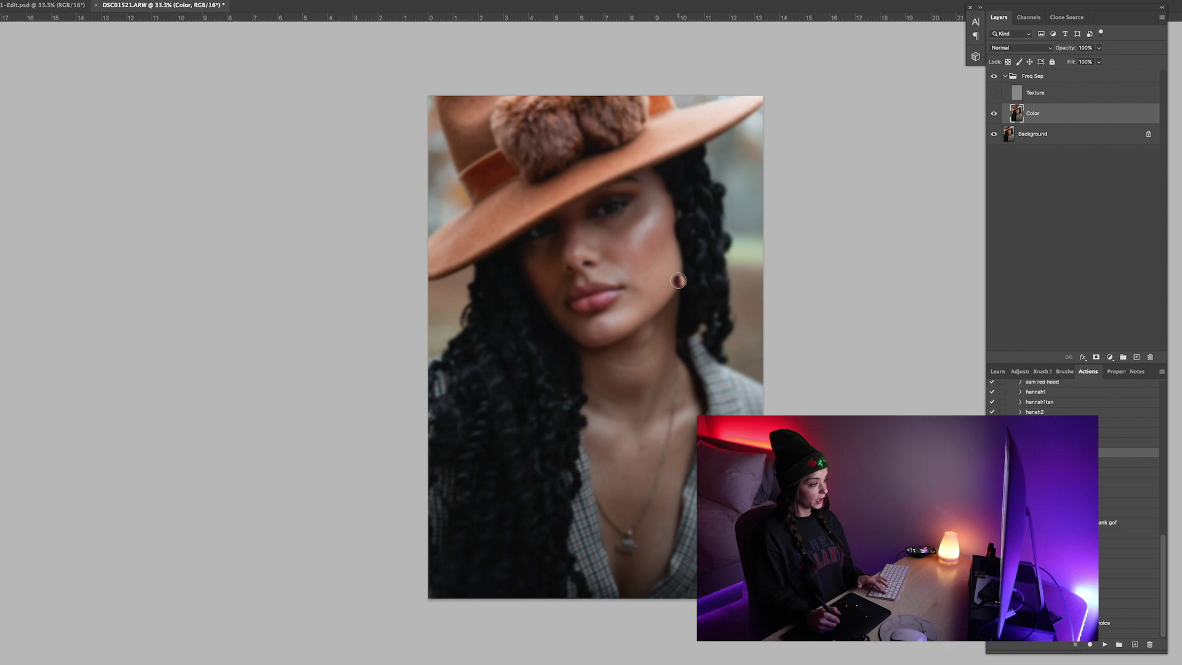
# Try retouching the cheek and the face edge beside the hair on the Color layer, checking it with Texture shown.
pyautogui.press('super+z')
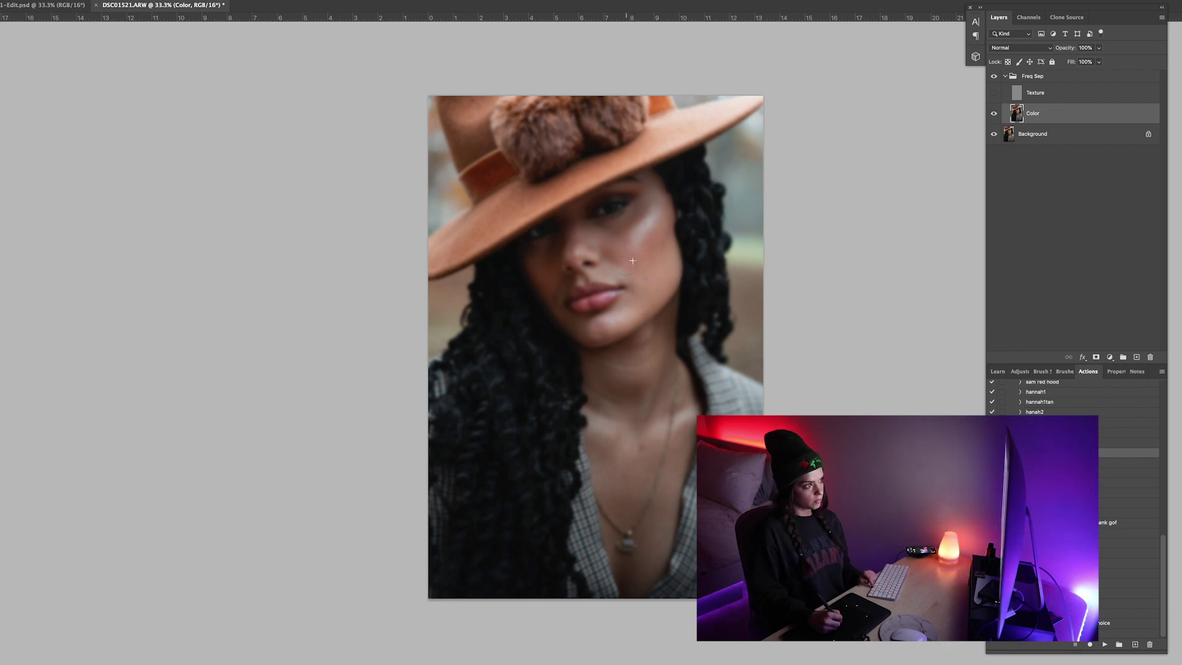
pyautogui.click(994, 92)
pyautogui.hotkey('ctrl', '+')
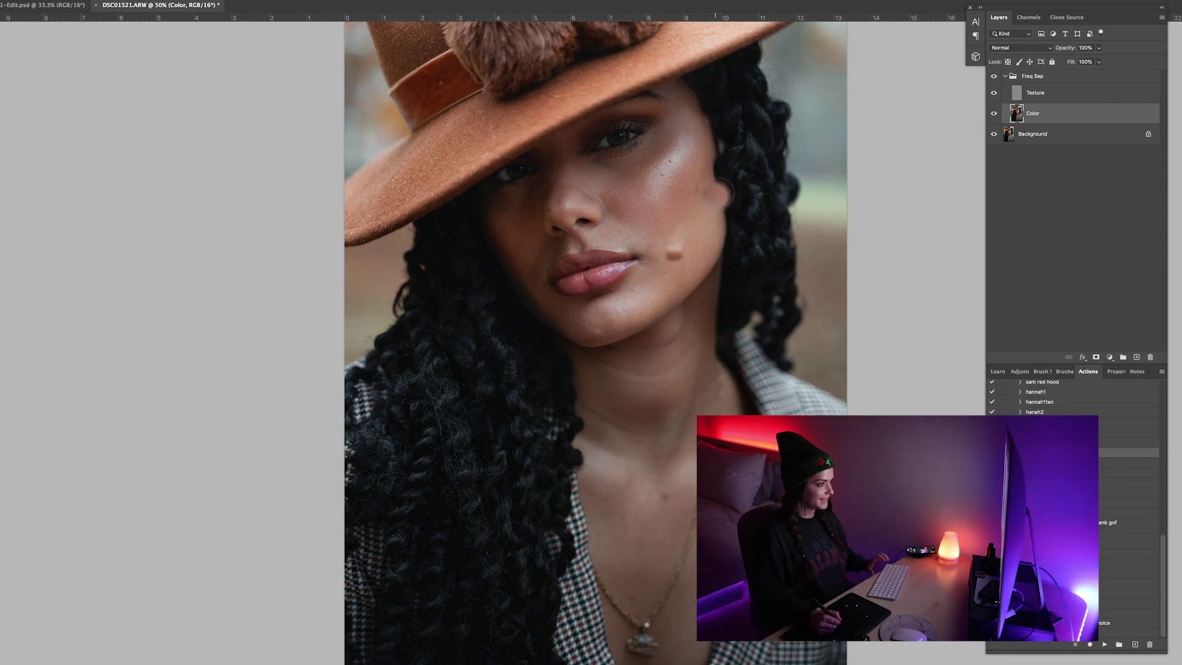
pyautogui.click(993, 93)
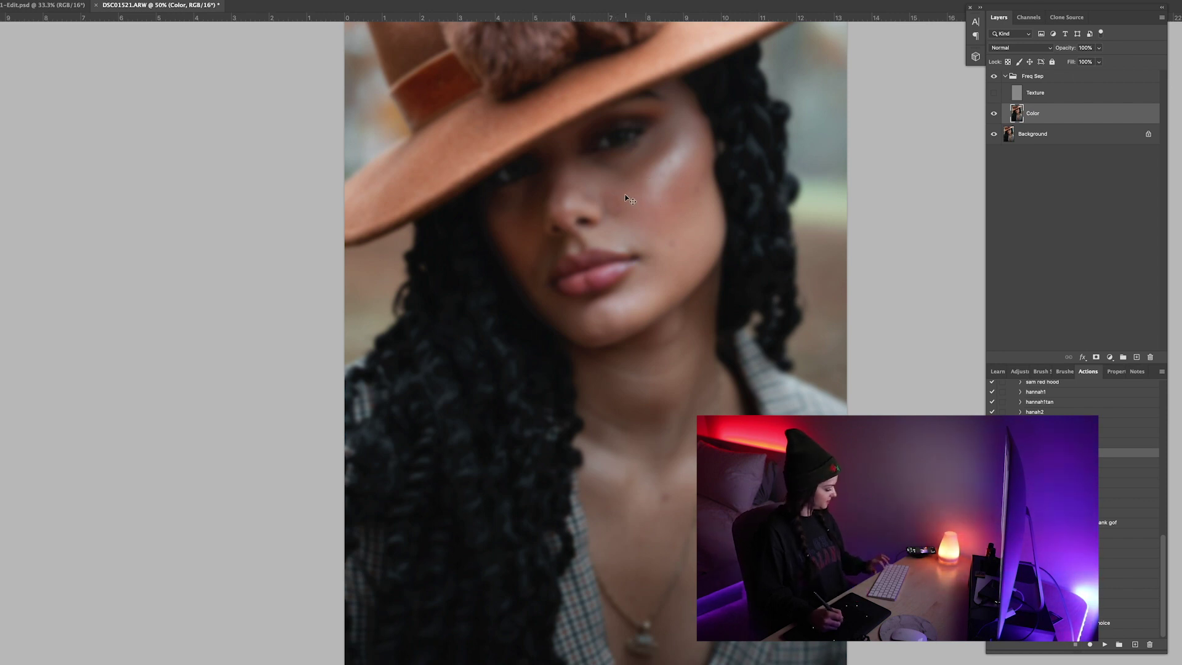
# Even out the skin tones of the face and neck on the Color layer, comparing with the Texture layer and Freq Sep group toggled.
pyautogui.press('super+minus')
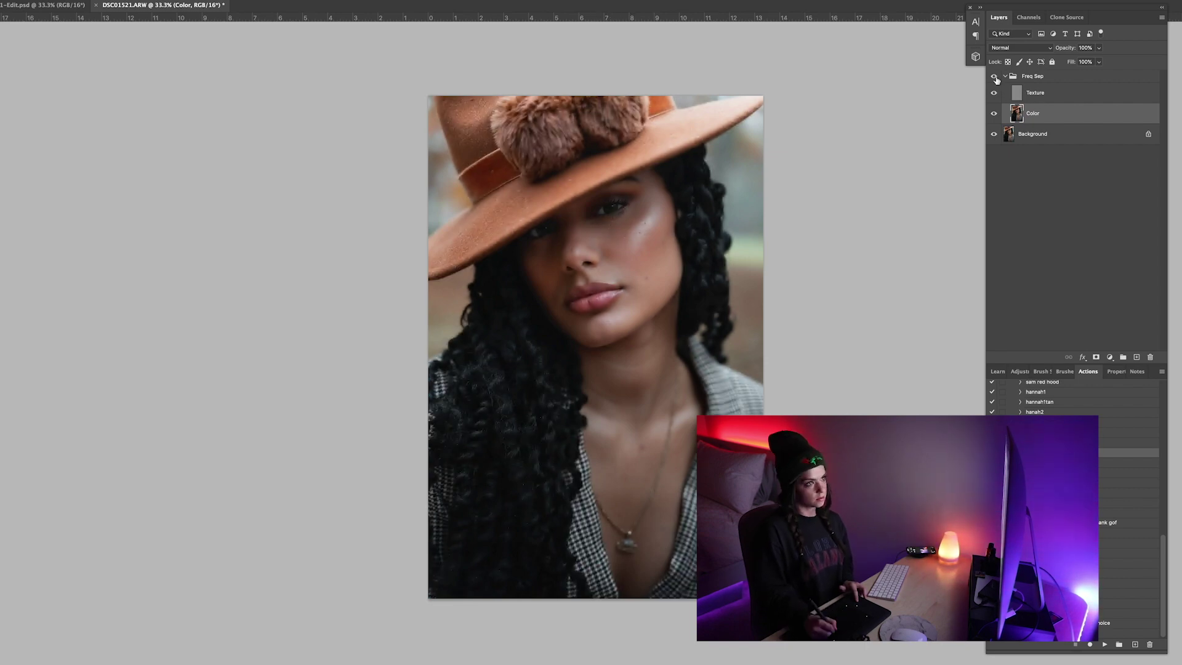
pyautogui.click(993, 92)
pyautogui.press('super+plus')
pyautogui.click(994, 92)
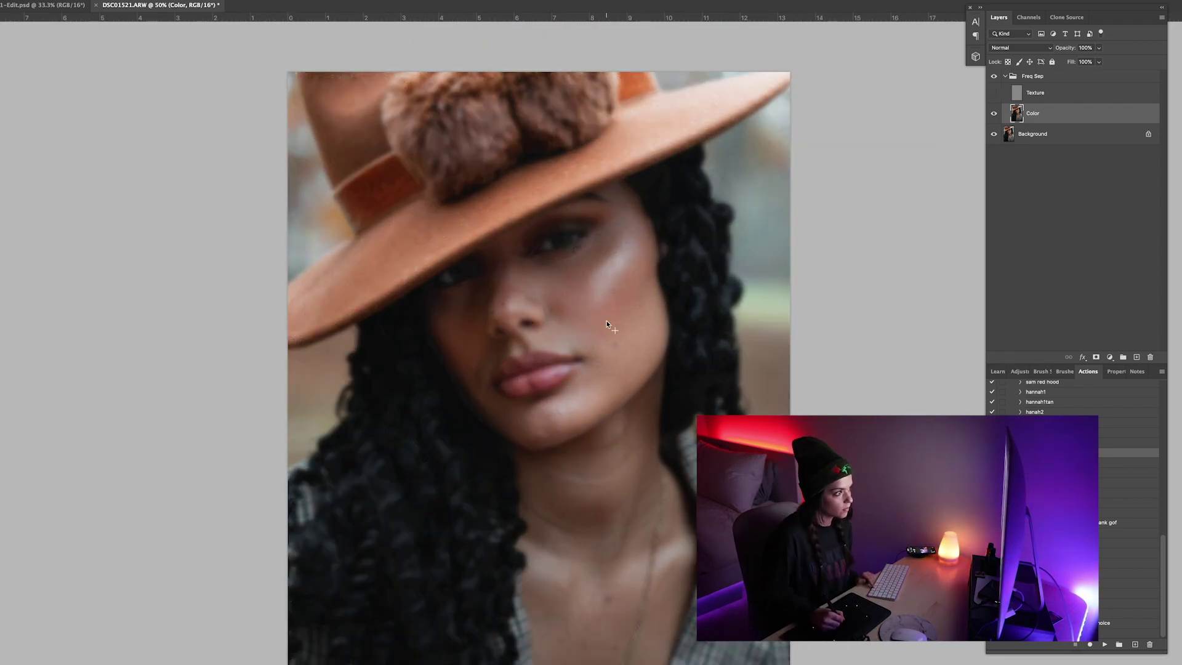
pyautogui.click(993, 92)
pyautogui.click(993, 93)
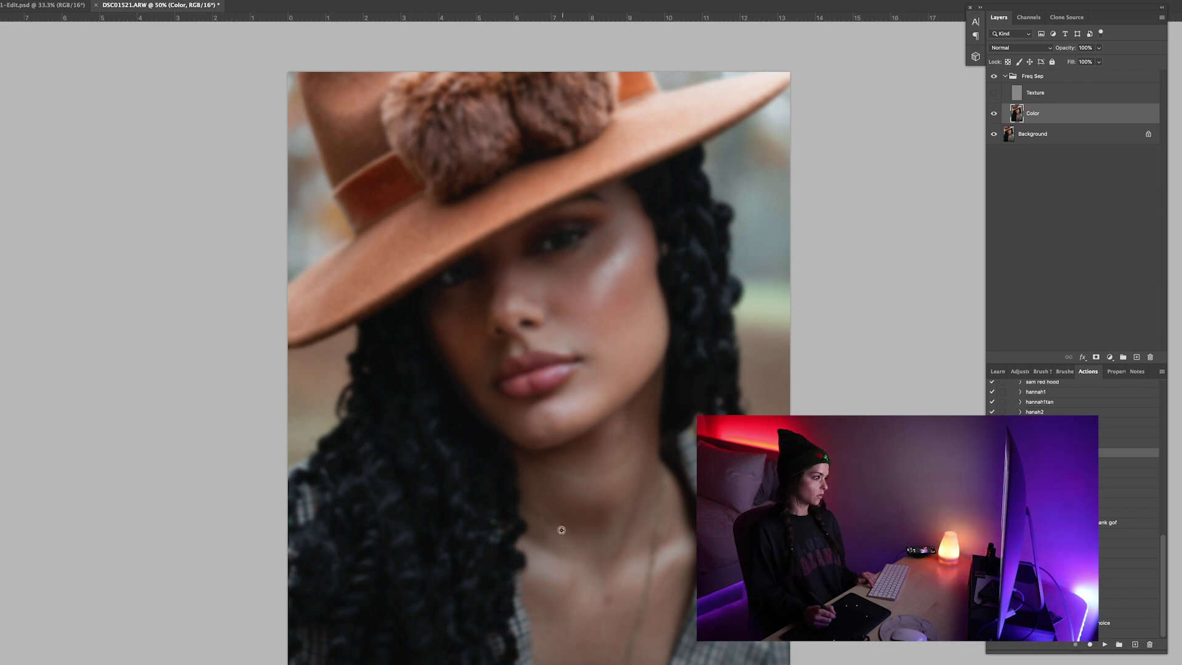
pyautogui.click(994, 77)
pyautogui.click(994, 77)
# Select the Texture layer, shrink the retouching brush and heal the small spots on the cheek.
pyautogui.hotkey('alt', ']')
pyautogui.hotkey('ctrl', '+')
pyautogui.hotkey('ctrl', '+')
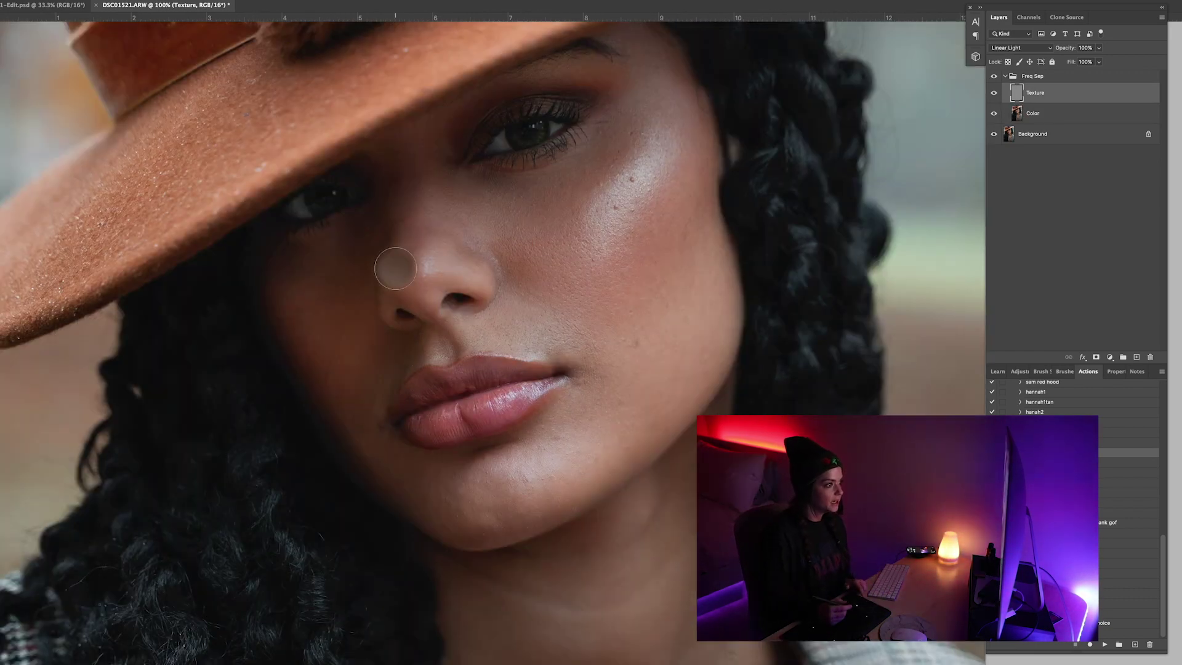
pyautogui.press('[')
pyautogui.press('[')
pyautogui.press('[')
pyautogui.press('[')
pyautogui.press('[')
pyautogui.press('[')
pyautogui.press('[')
pyautogui.press('[')
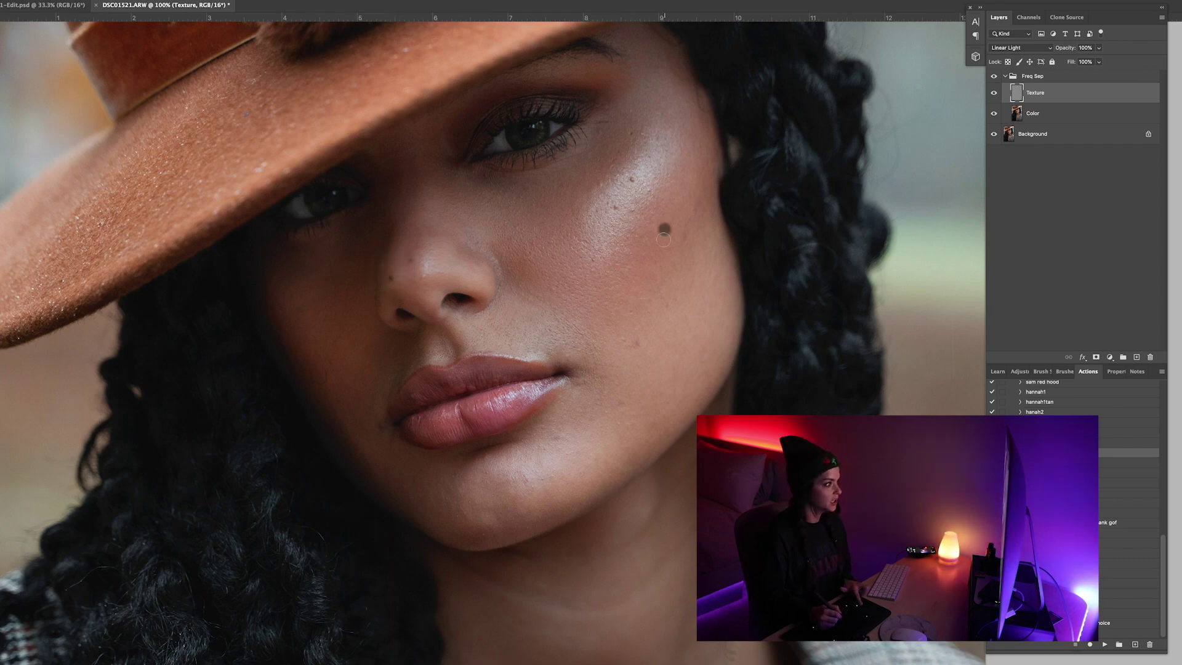
pyautogui.hotkey('ctrl', '+')
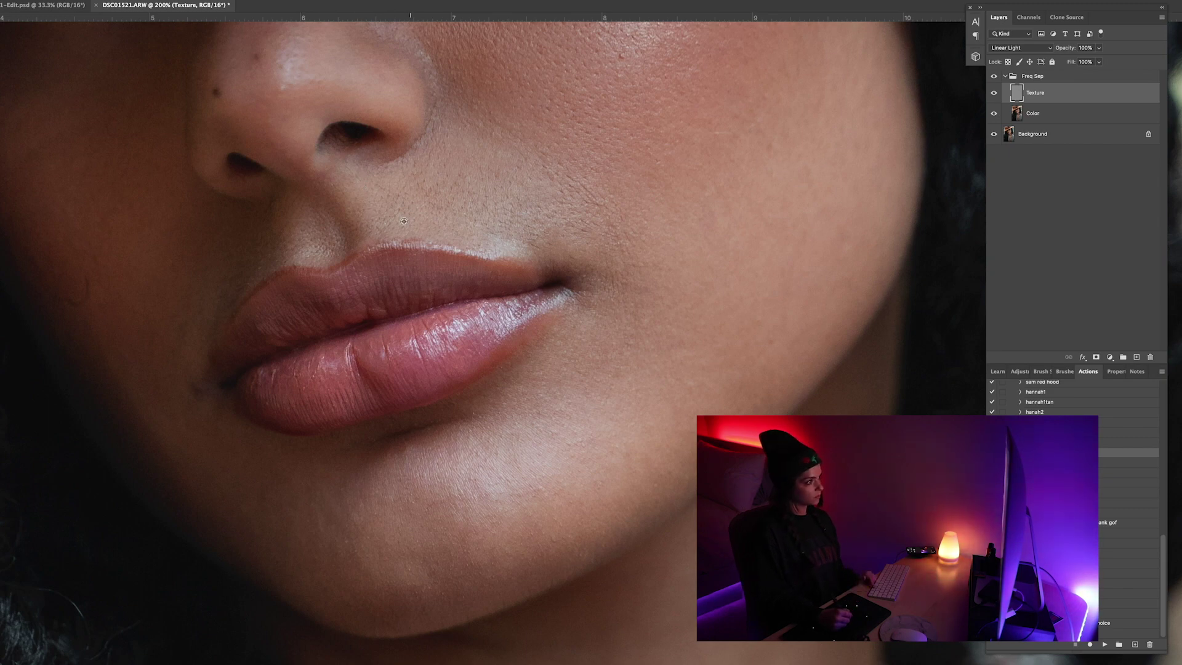
# Heal the remaining small marks beside the eye, on the nose and near the mouth corner on the Texture layer.
pyautogui.moveTo(403, 221); pyautogui.dragTo(216, 347)
pyautogui.press('super+minus')
pyautogui.press('super+plus')
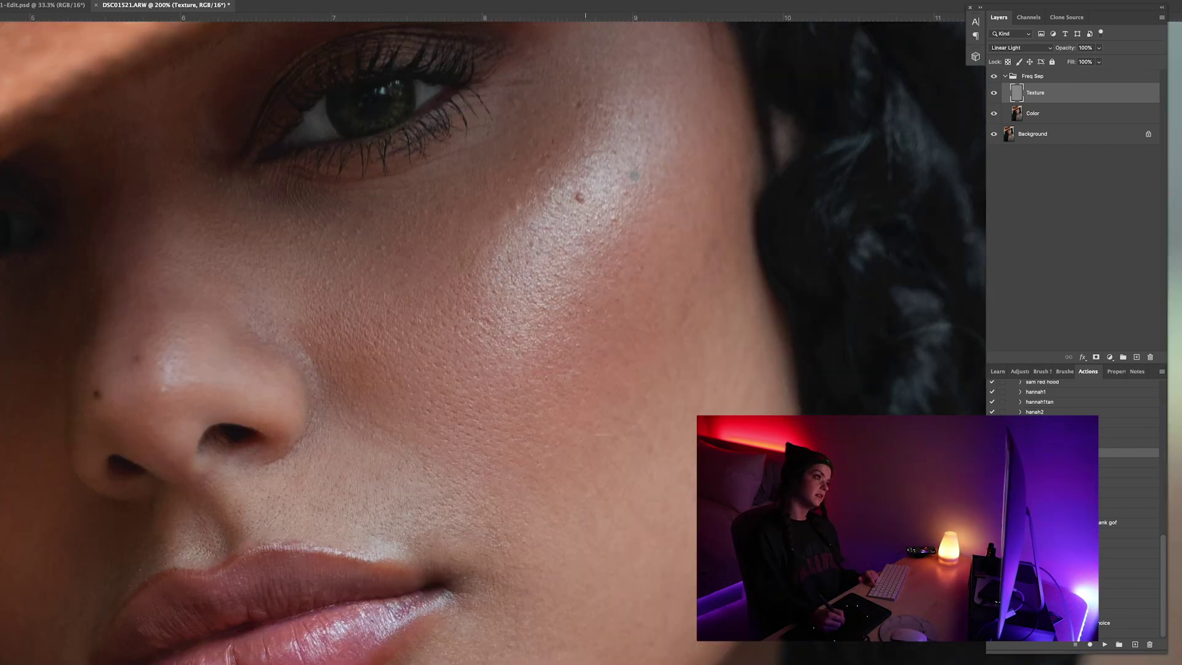
pyautogui.press('super+minus')
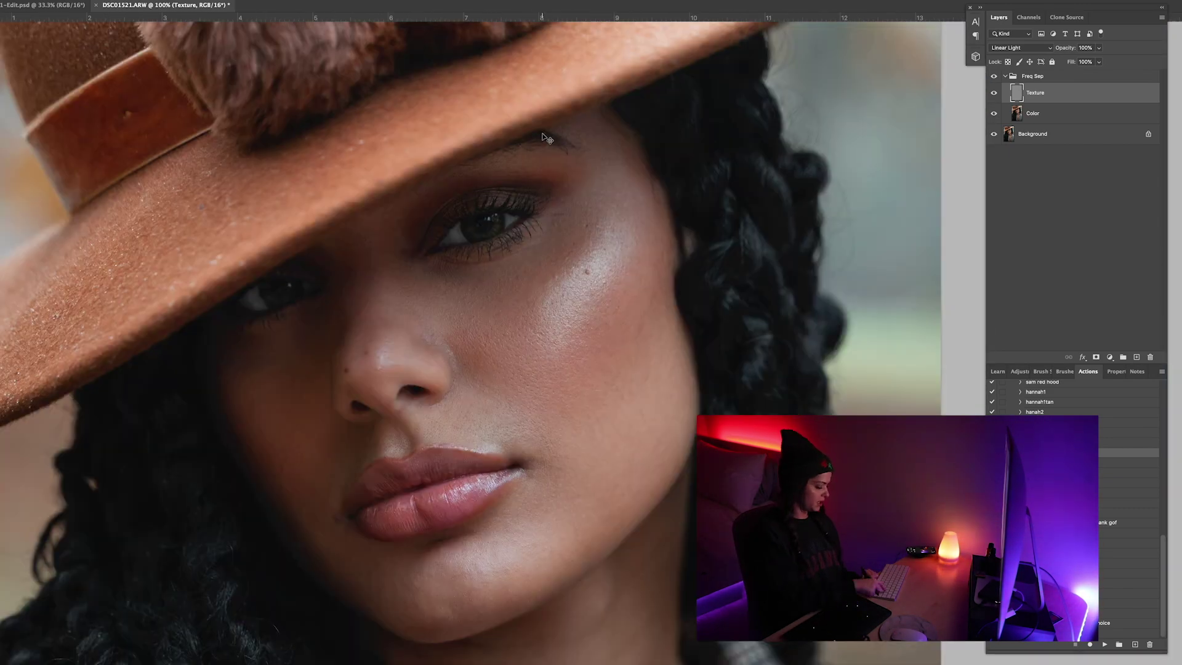
pyautogui.press('super+plus')
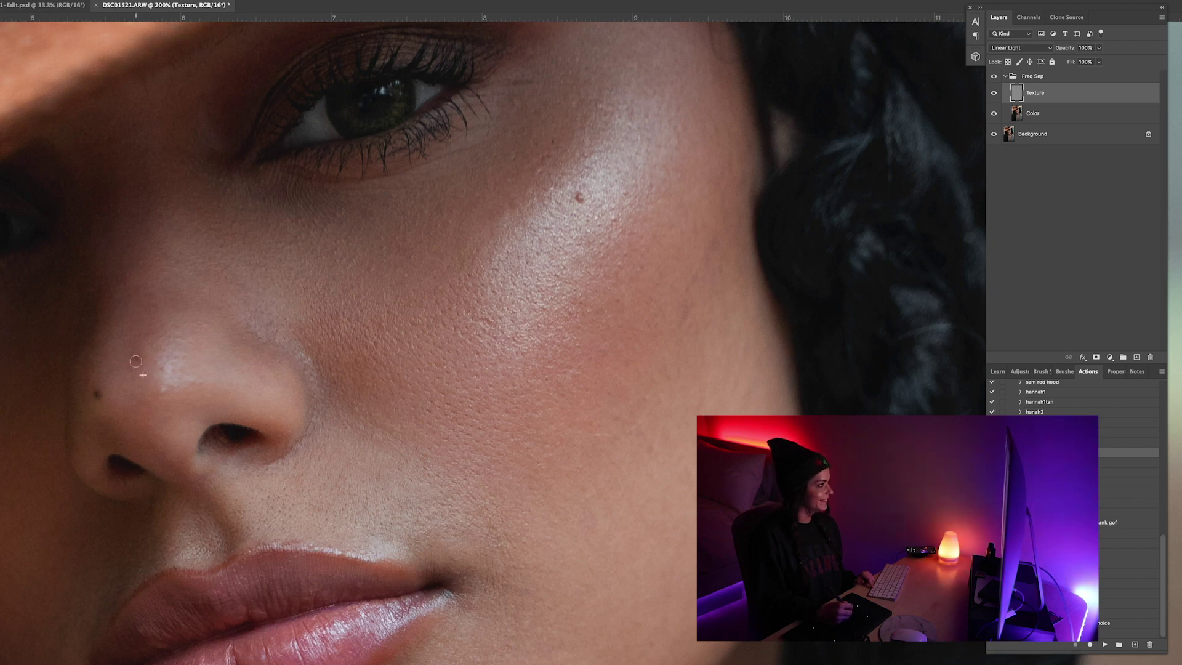
pyautogui.press('super+minus')
pyautogui.keyDown('super'); pyautogui.click(237, 523); pyautogui.keyUp('super')
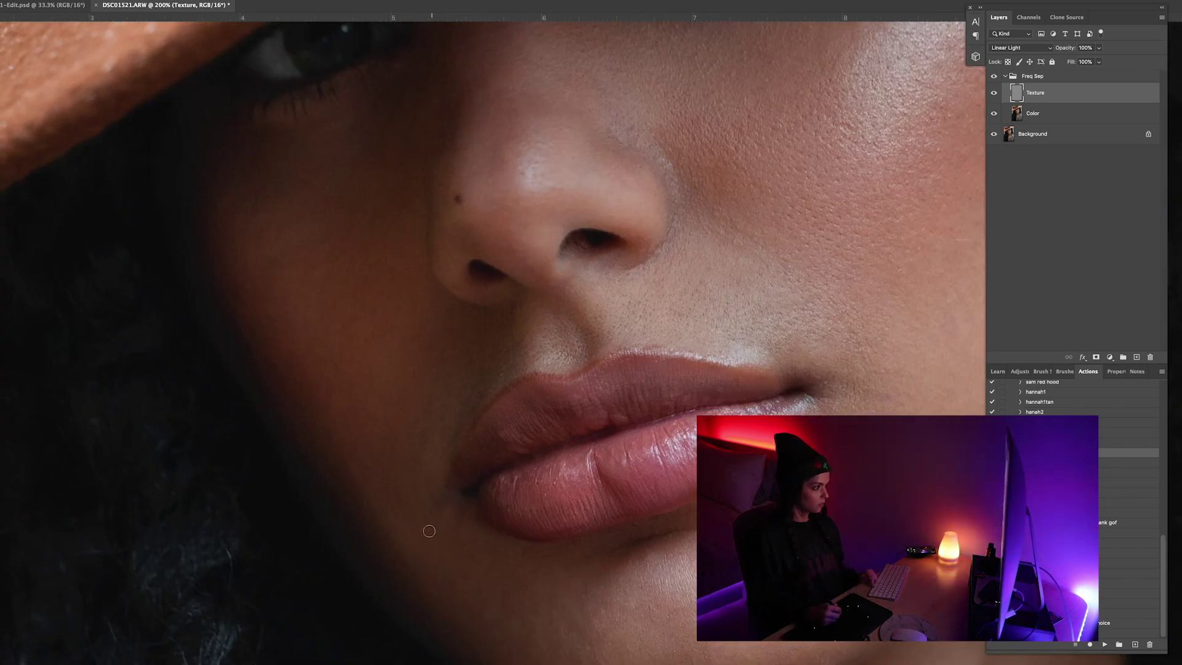
pyautogui.press('super+minus')
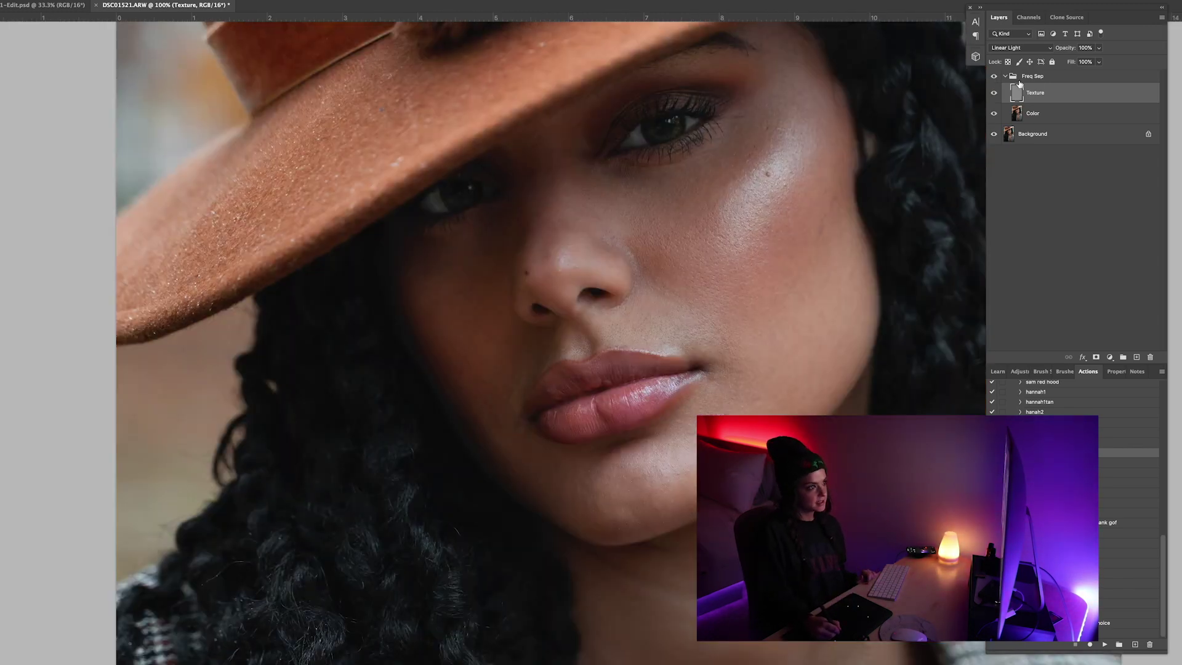
# Duplicate the Texture layer with a black mask, reveal it over both eyes and compare with the Freq Sep group hidden.
pyautogui.press('super+j')
pyautogui.keyDown('alt'); pyautogui.click(1096, 357); pyautogui.keyUp('alt')
pyautogui.click(468, 192)
pyautogui.moveTo(663, 120); pyautogui.dragTo(634, 139)
pyautogui.click(994, 77)
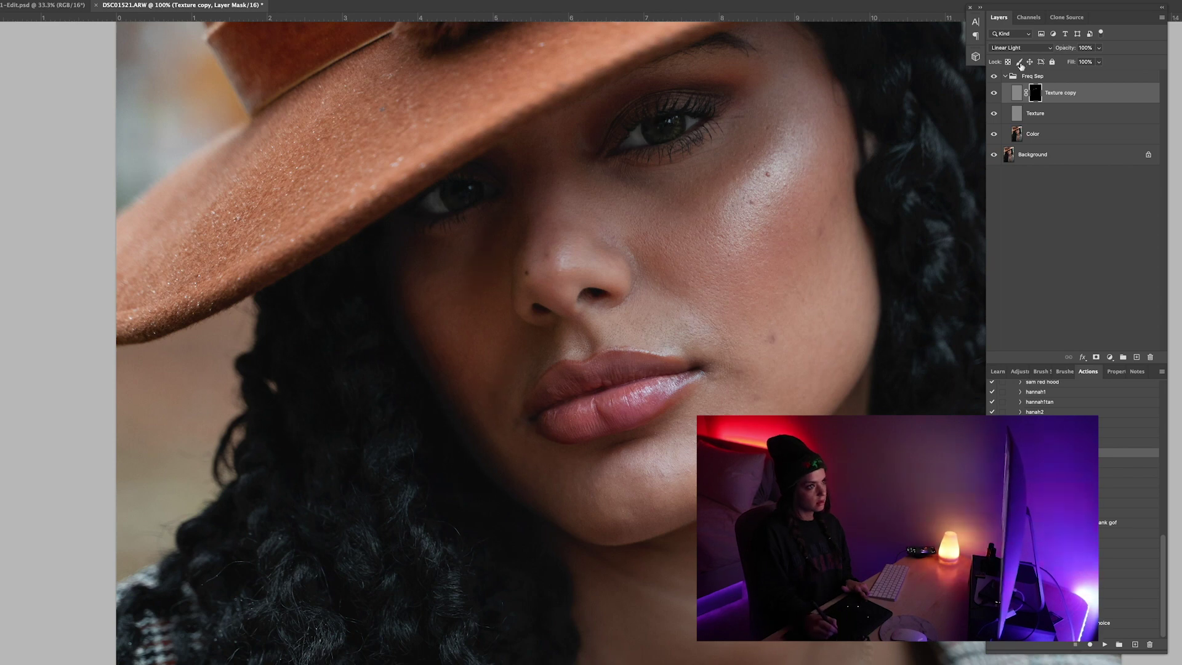
pyautogui.click(993, 78)
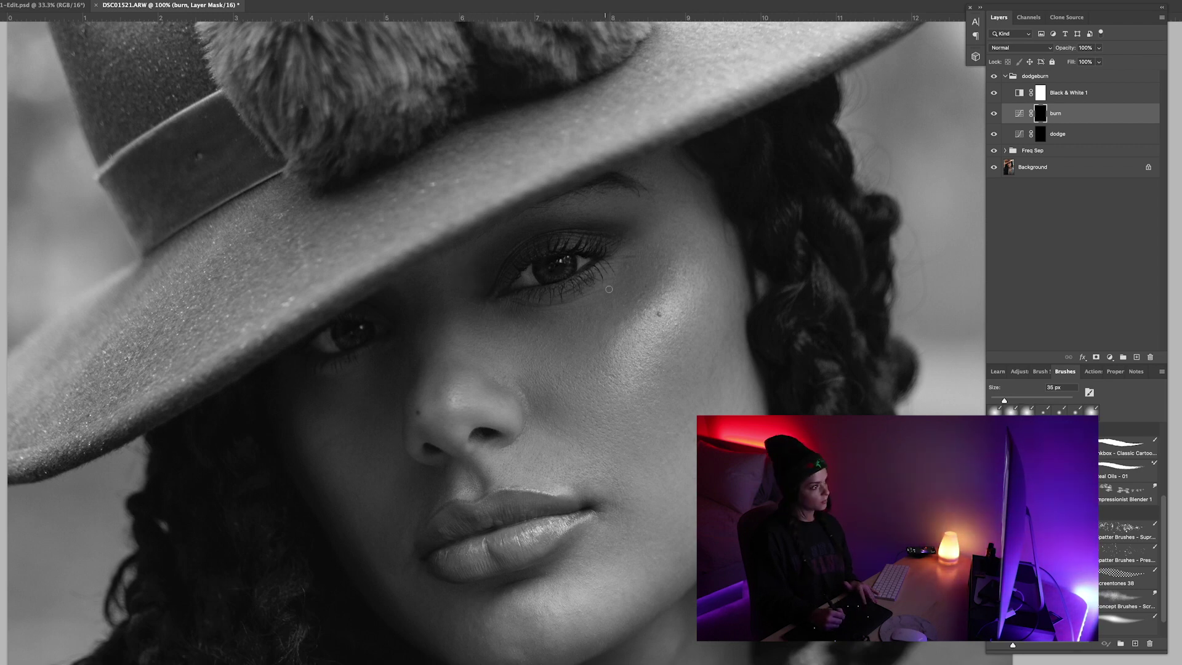
# Alternate dodging and burning on the dodge and burn layer masks to even out the lit cheek.
pyautogui.hotkey('alt', '[')
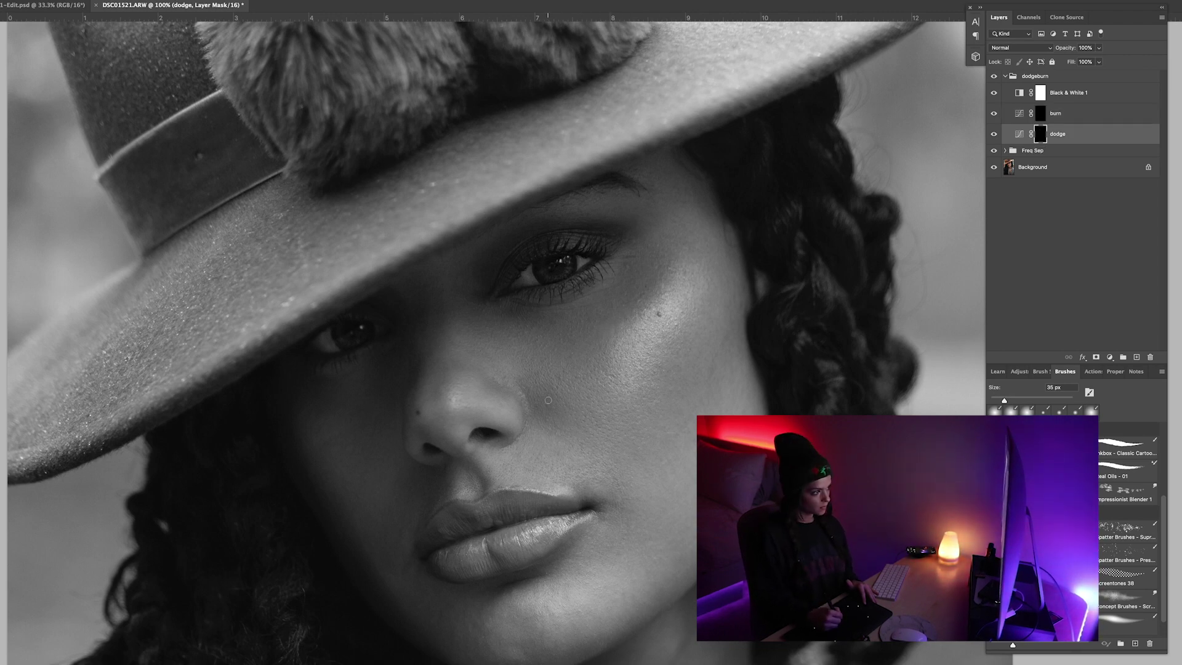
pyautogui.hotkey('alt', ']')
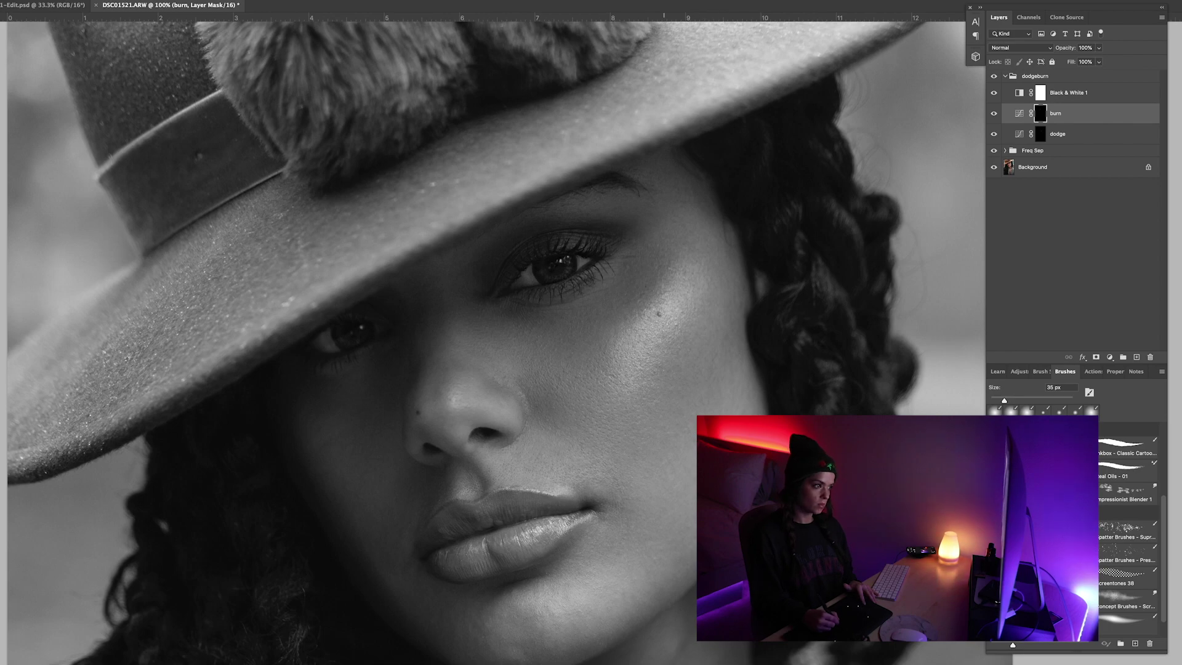
pyautogui.hotkey('alt', '[')
pyautogui.press('super+plus')
pyautogui.moveTo(677, 523); pyautogui.dragTo(626, 246)
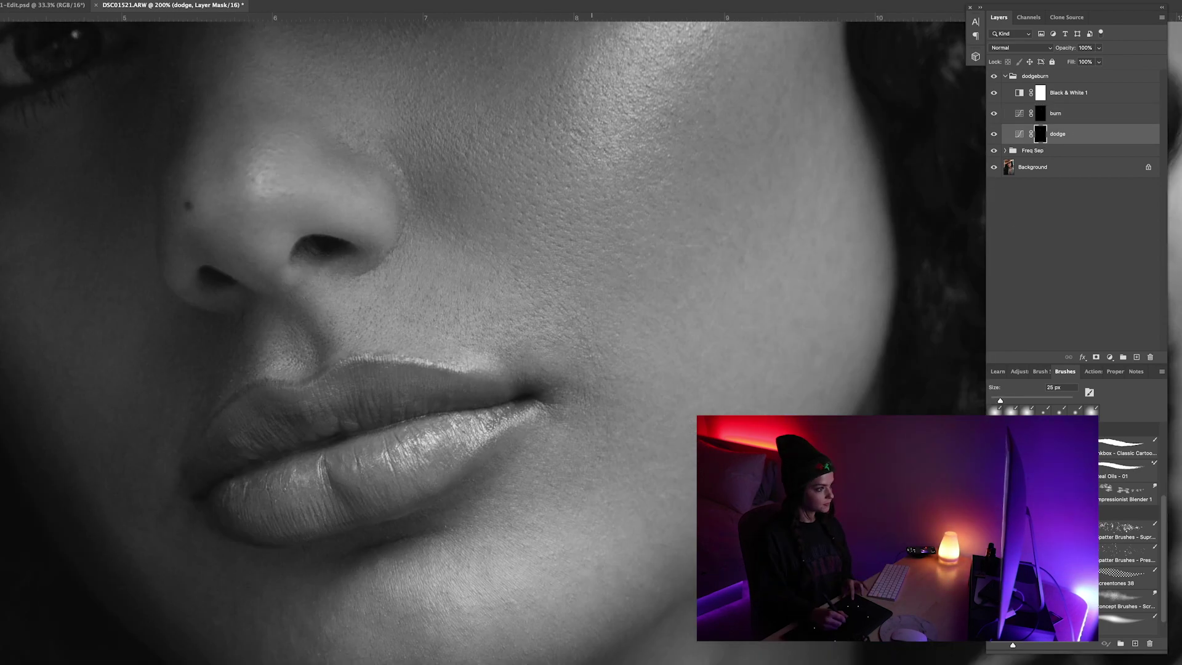
# Dodge the uneven skin around the mouth corner and cheek on the dodge mask, varying the small brush up to 20 px.
pyautogui.press('super+plus')
pyautogui.press('super+plus')
pyautogui.press('[')
pyautogui.press('[')
pyautogui.press('[')
pyautogui.press('[')
pyautogui.press('[')
pyautogui.press('[')
pyautogui.press('[')
pyautogui.press('[')
pyautogui.press('super+minus')
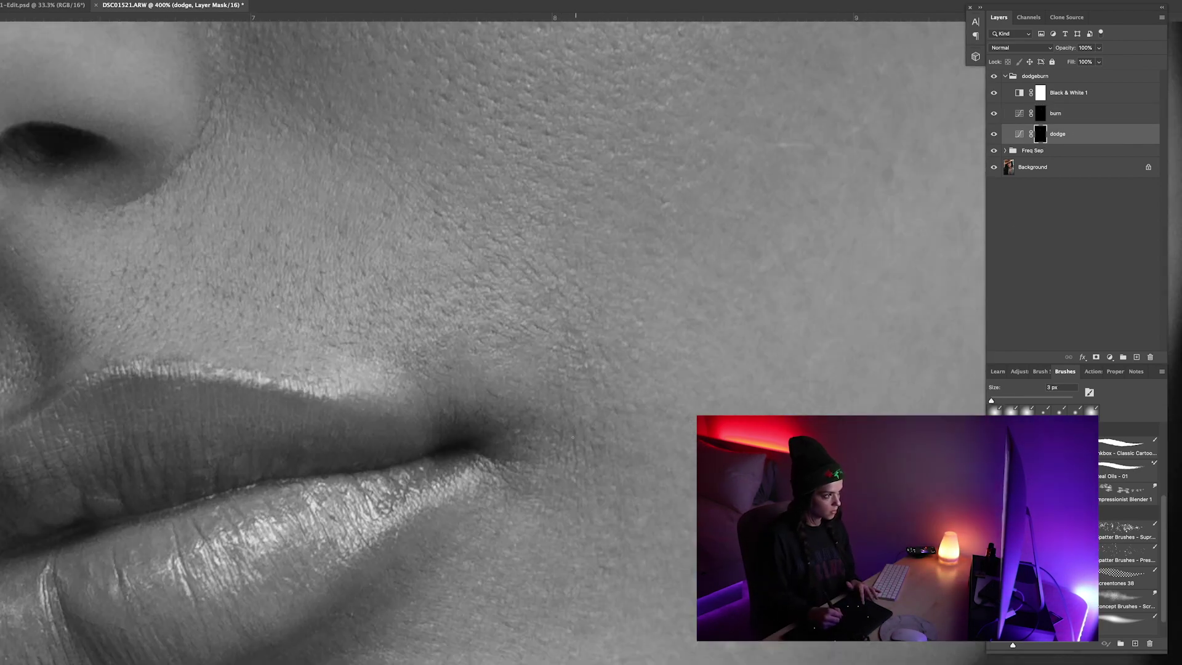
pyautogui.press(']')
pyautogui.press(']')
pyautogui.press('super+minus')
pyautogui.press('super+minus')
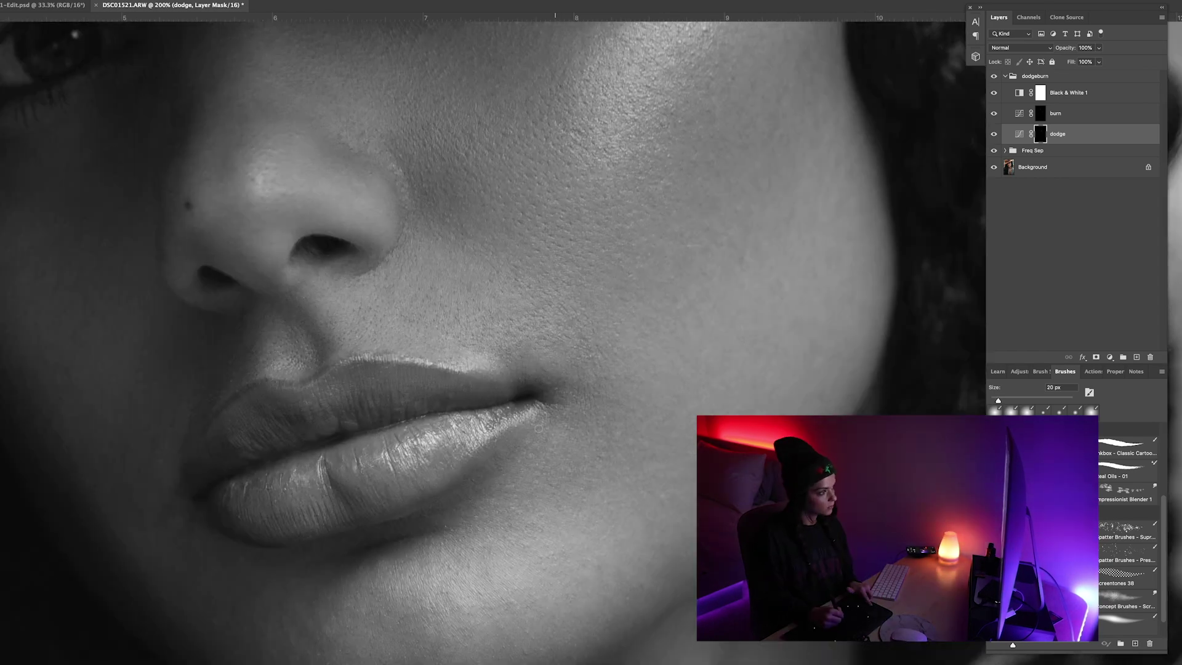
# Alternate burn and dodge touches on the shaded side of the face, and check them with Black & White 1 hidden.
pyautogui.hotkey('alt', ']')
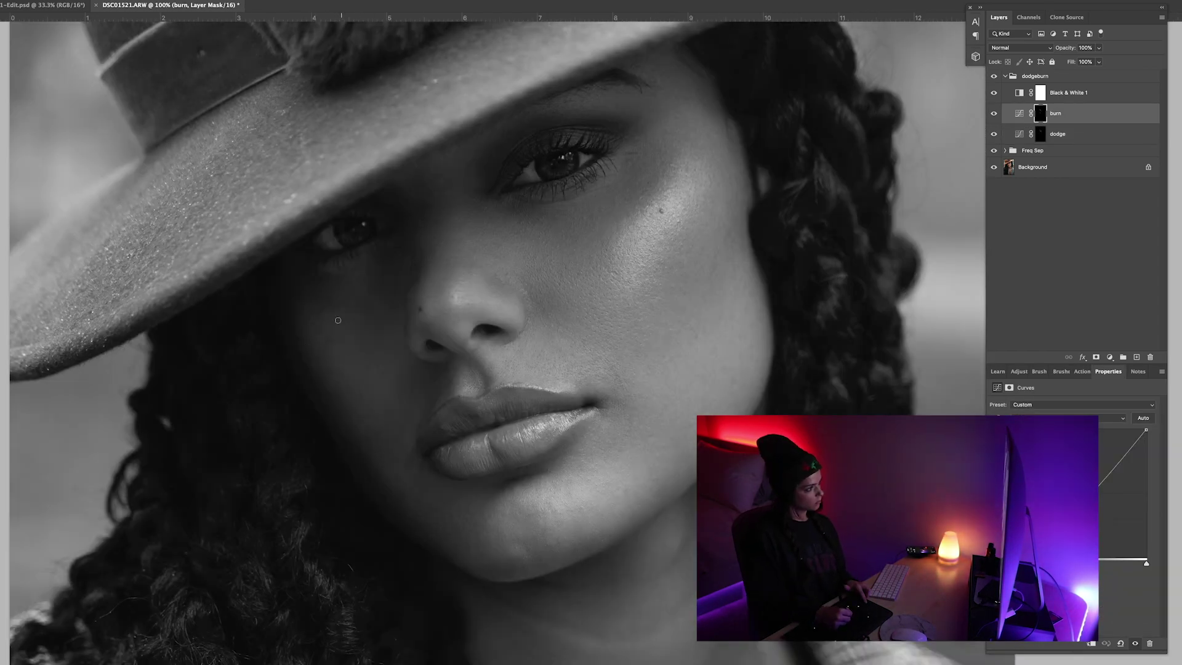
pyautogui.hotkey('alt', '[')
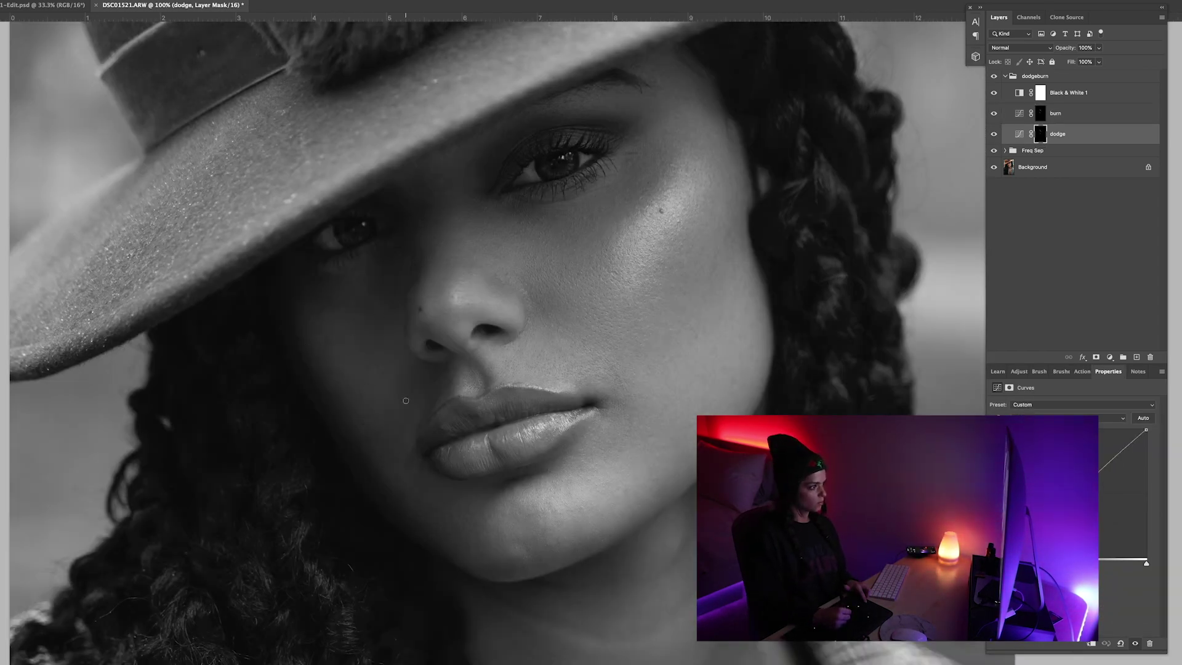
pyautogui.hotkey('alt', ']')
pyautogui.hotkey('alt', '[')
pyautogui.hotkey('alt', ']')
pyautogui.click(993, 93)
pyautogui.hotkey('ctrl', '-')
pyautogui.hotkey('ctrl', '-')
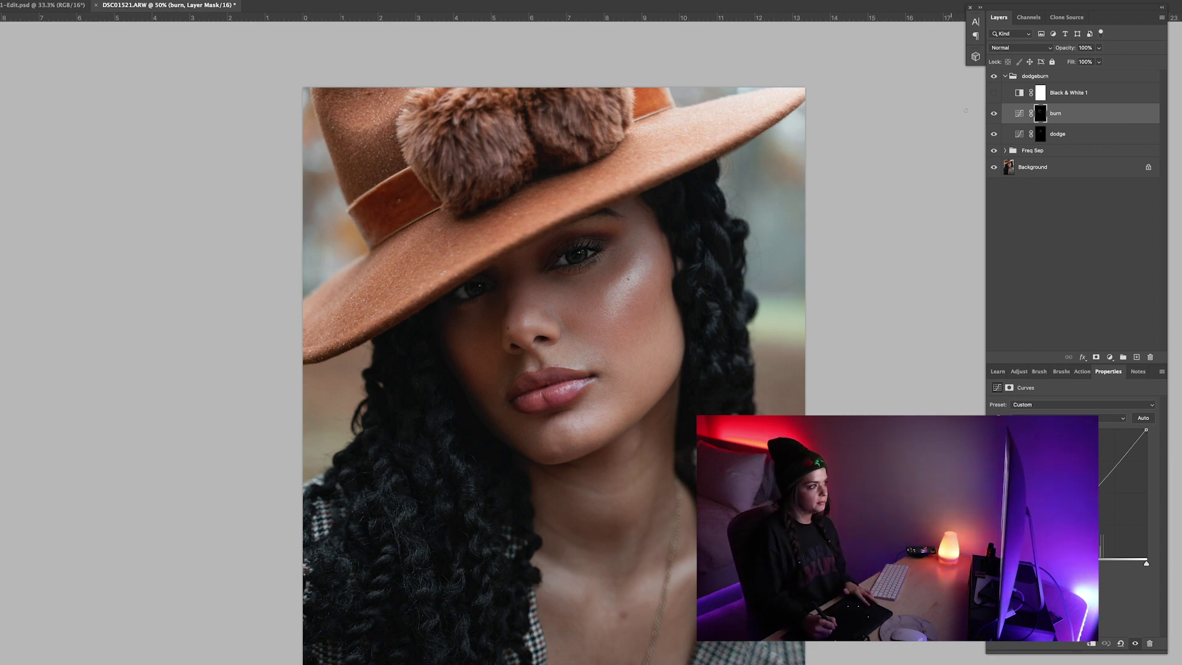
# Show Black & White 1 again, select the dodge layer and choose the soft brush preset at the end of the brush list.
pyautogui.click(994, 93)
pyautogui.click(1093, 135)
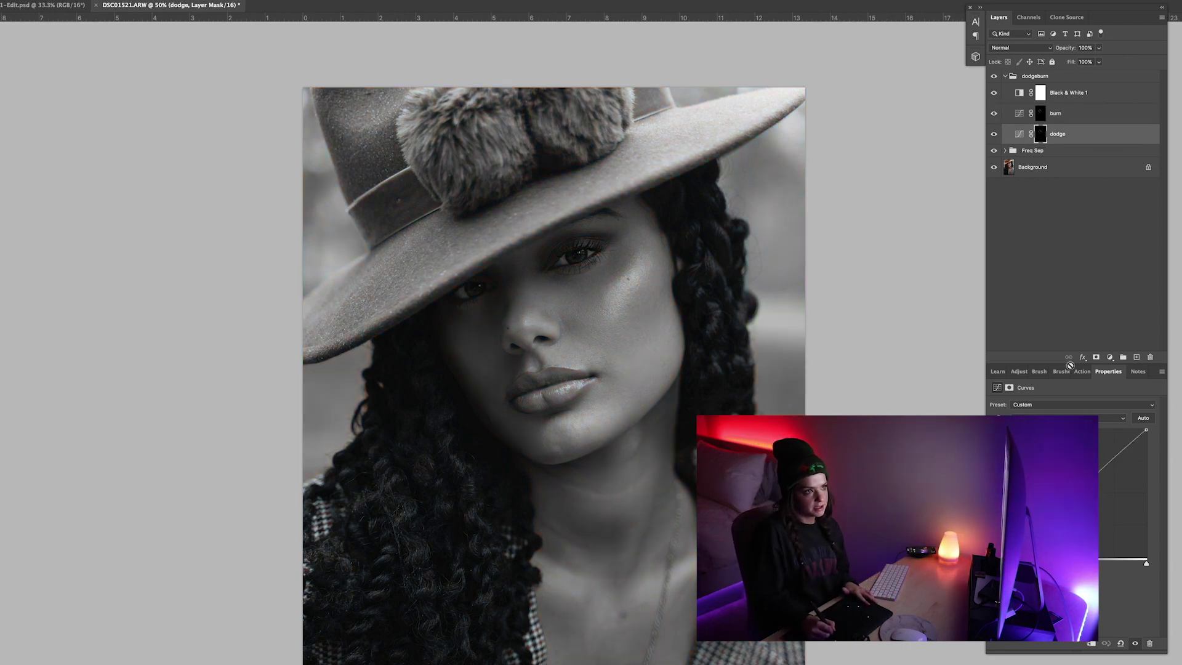
pyautogui.click(1081, 372)
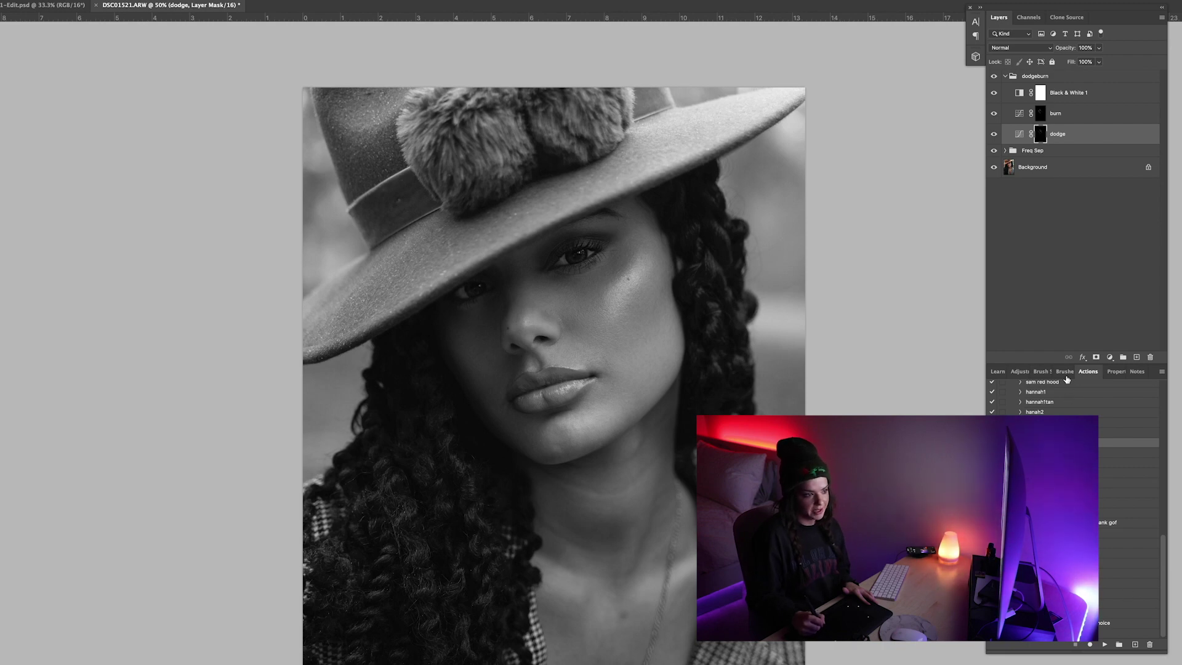
pyautogui.click(1065, 373)
pyautogui.click(1104, 625)
pyautogui.hotkey('ctrl', '1')
# Dodge the nose and under-eye highlights on the dodge mask, adjusting the brush size up to 40 px.
pyautogui.press('[')
pyautogui.press('[')
pyautogui.press('[')
pyautogui.press('[')
pyautogui.press('[')
pyautogui.press('[')
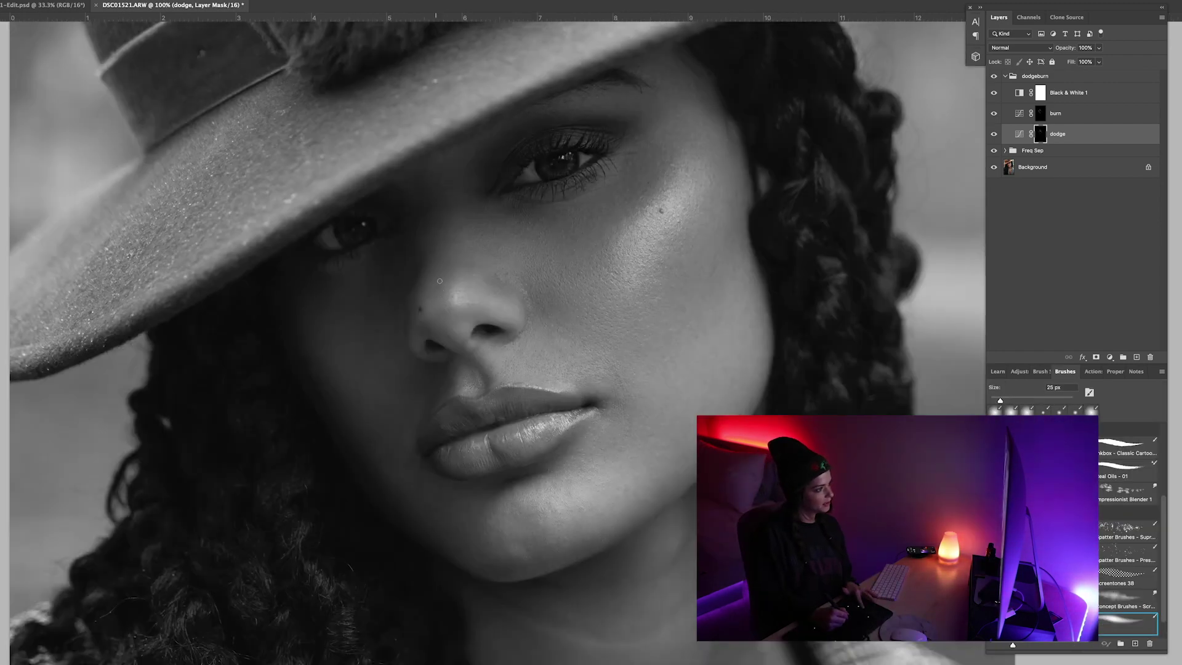
pyautogui.press(']')
pyautogui.press(']')
pyautogui.press(']')
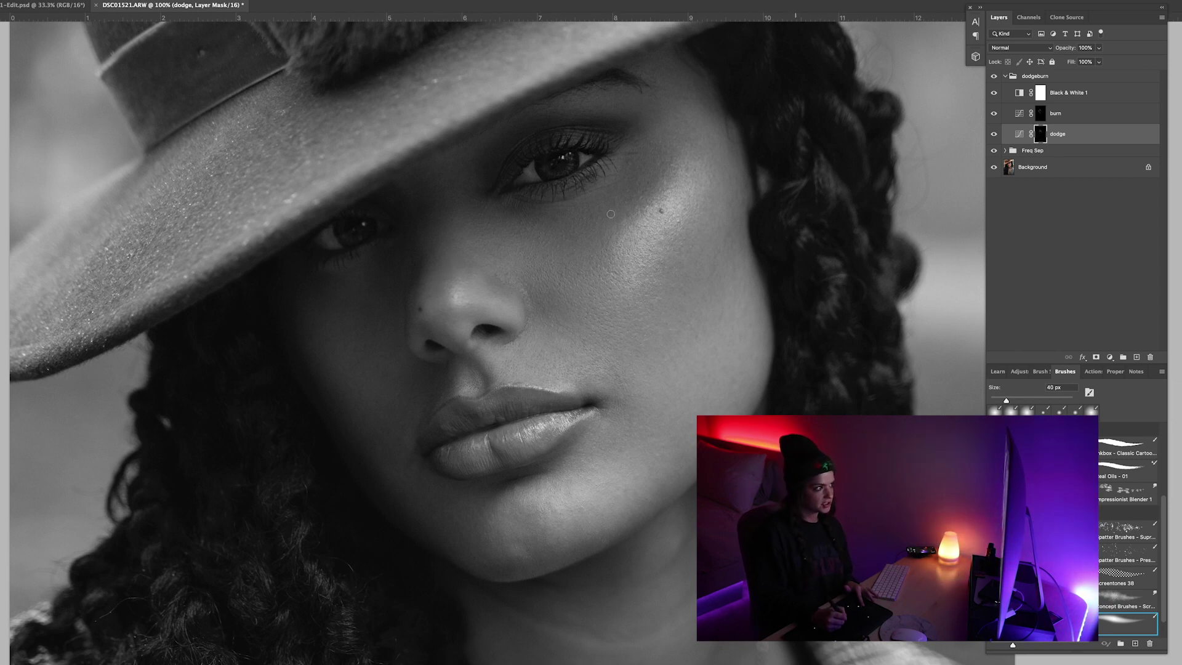
# Select the burn layer and deepen the shadows of the face and around the lips with a gradually larger brush.
pyautogui.click(1087, 117)
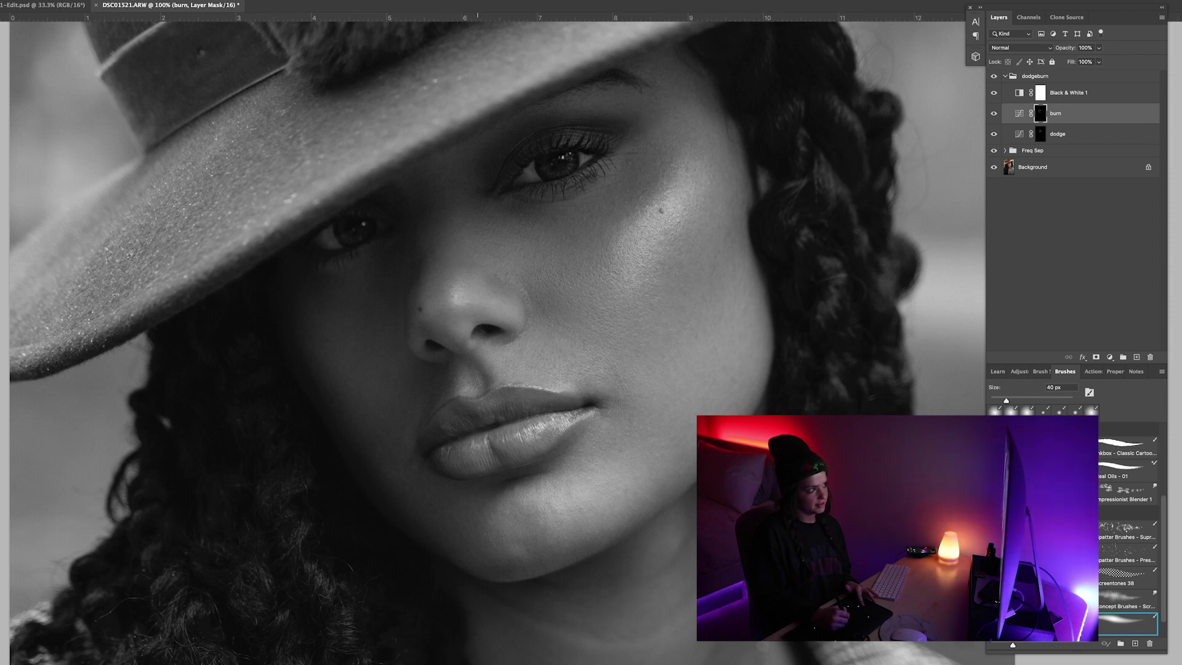
pyautogui.press(']')
pyautogui.press(']')
pyautogui.press(']')
pyautogui.press(']')
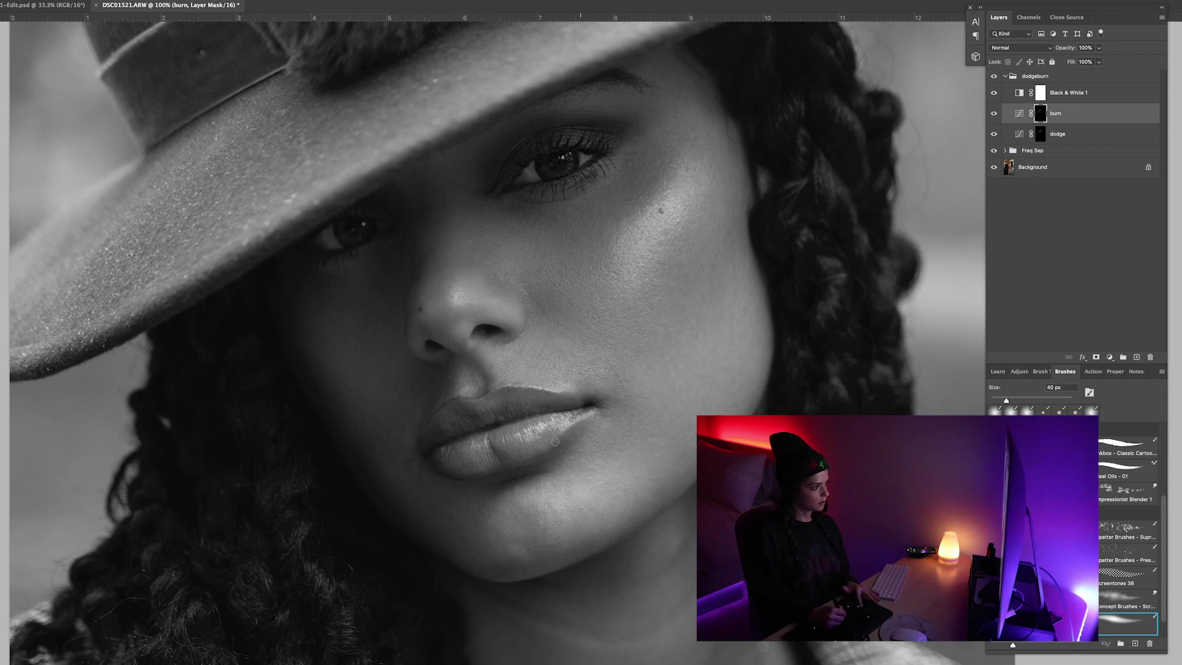
# Dodge the broader highlights on the dodge mask with a 70 px brush and compare with Black & White 1 toggled.
pyautogui.click(1074, 134)
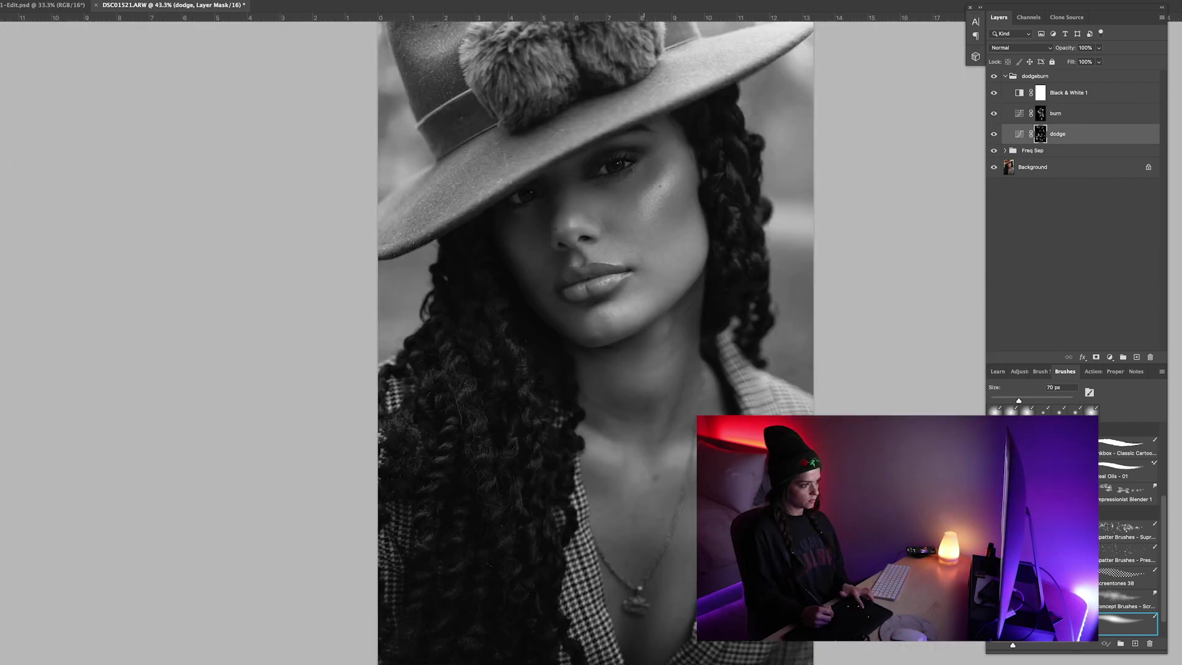
pyautogui.click(993, 93)
pyautogui.click(993, 93)
# Burn the background at both sides and the hat on the burn mask with brush sizes up to 500 px.
pyautogui.click(1074, 113)
pyautogui.press(']')
pyautogui.press(']')
pyautogui.press(']')
pyautogui.press(']')
pyautogui.press(']')
pyautogui.press(']')
pyautogui.press(']')
pyautogui.press(']')
pyautogui.press(']')
pyautogui.press(']')
pyautogui.press(']')
pyautogui.press(']')
pyautogui.press(']')
pyautogui.press(']')
pyautogui.moveTo(800, 332); pyautogui.dragTo(793, 105)
pyautogui.moveTo(413, 271); pyautogui.dragTo(388, 302)
pyautogui.moveTo(385, 145)
pyautogui.mouseDown()
pyautogui.moveTo(385, 93)
pyautogui.moveTo(431, 179)
pyautogui.moveTo(634, 111)
pyautogui.mouseUp()
pyautogui.click(1075, 134)
pyautogui.click(1041, 113)
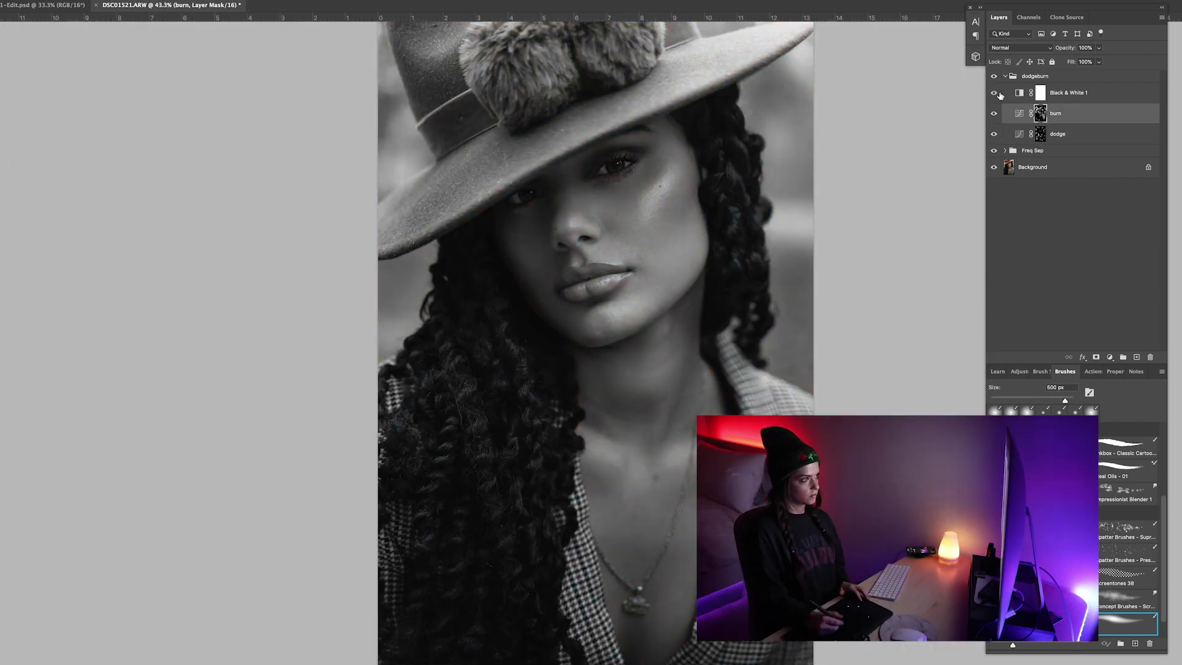
# Check the burn in colour with Black & White 1 hidden, select the dodge layer and show Black & White 1 again.
pyautogui.click(994, 92)
pyautogui.press('super+minus')
pyautogui.click(1074, 133)
pyautogui.hotkey('ctrl', '+')
pyautogui.click(993, 92)
pyautogui.hotkey('ctrl', '+')
# Dodge the highlights of the portrait on the dodge mask, varying the brush size from 400 px down to 125 px.
pyautogui.press('[')
pyautogui.press('[')
pyautogui.press('[')
pyautogui.press('[')
pyautogui.press('[')
pyautogui.press('[')
pyautogui.press('[')
pyautogui.press('[')
pyautogui.press('[')
pyautogui.press('[')
pyautogui.press('[')
pyautogui.press('[')
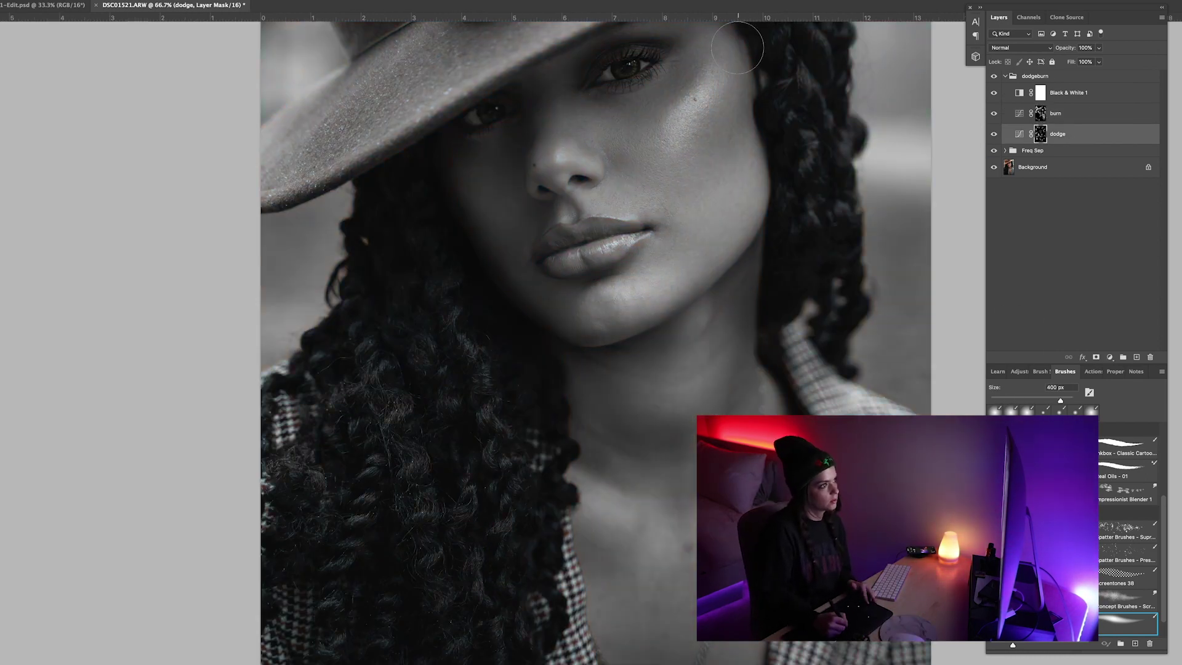
pyautogui.press(']')
pyautogui.press('super+minus')
pyautogui.press('super+minus')
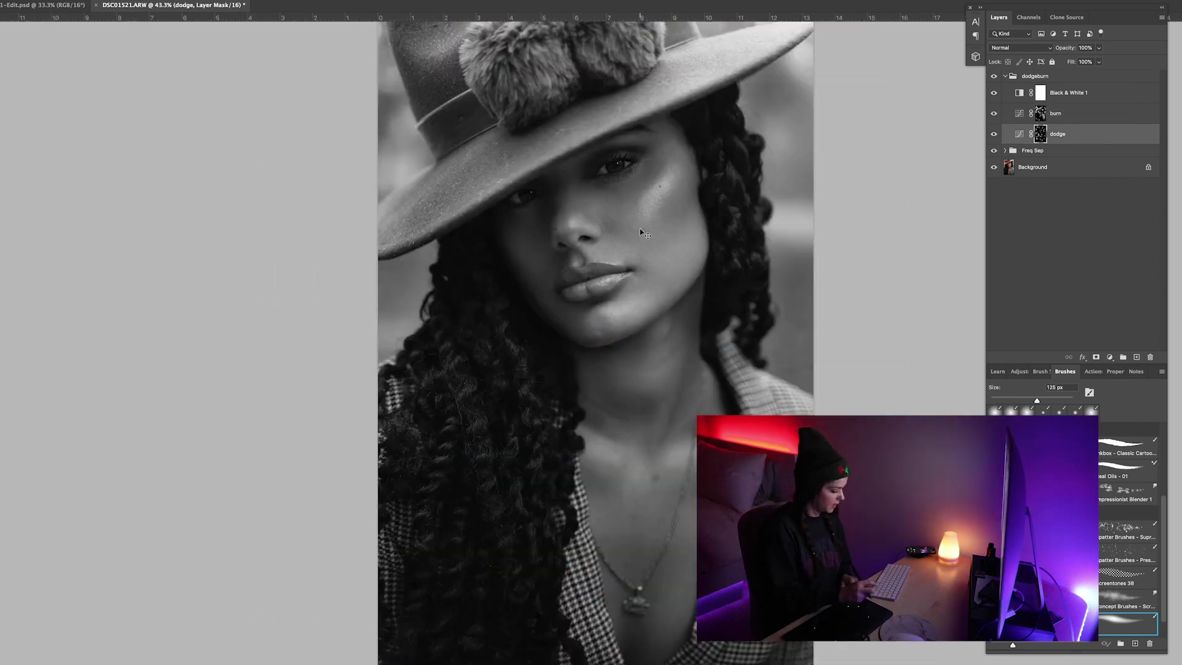
# Hide Black & White 1 and move the dodgeburn group beneath the Freq Sep group.
pyautogui.click(993, 93)
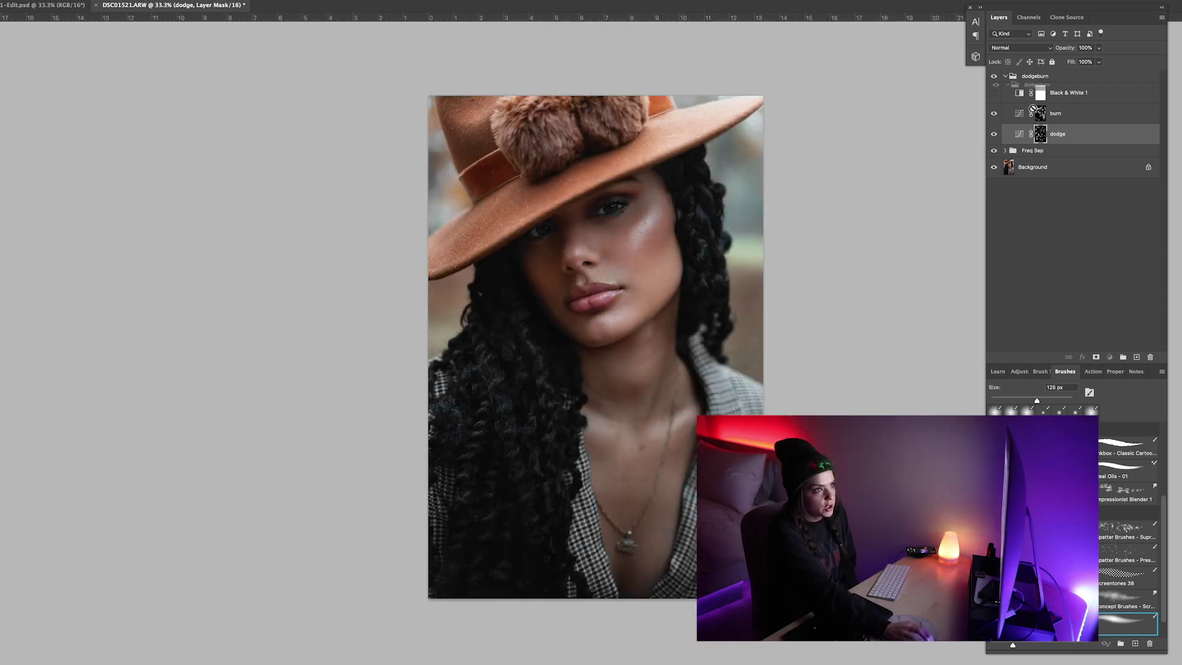
pyautogui.click(1018, 80)
pyautogui.press('super+bracketleft')
# Compare the portrait with the Freq Sep group toggled and remove the dodgeburn group from the layer stack.
pyautogui.click(994, 76)
pyautogui.click(994, 75)
pyautogui.click(994, 76)
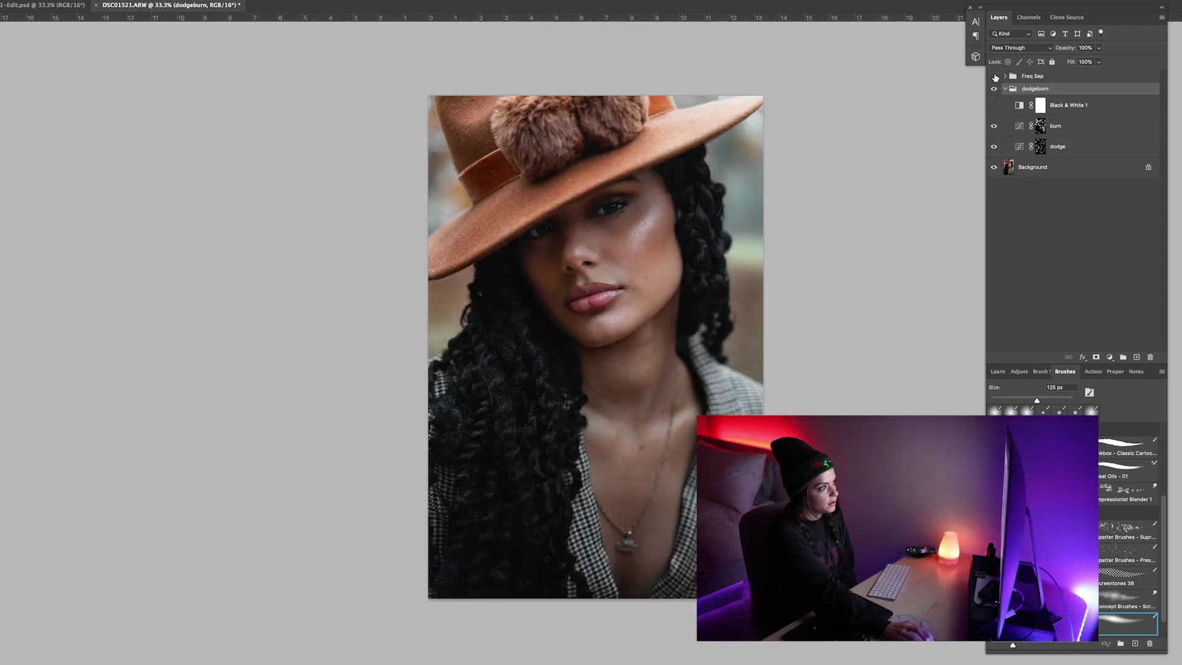
pyautogui.click(994, 76)
pyautogui.click(994, 76)
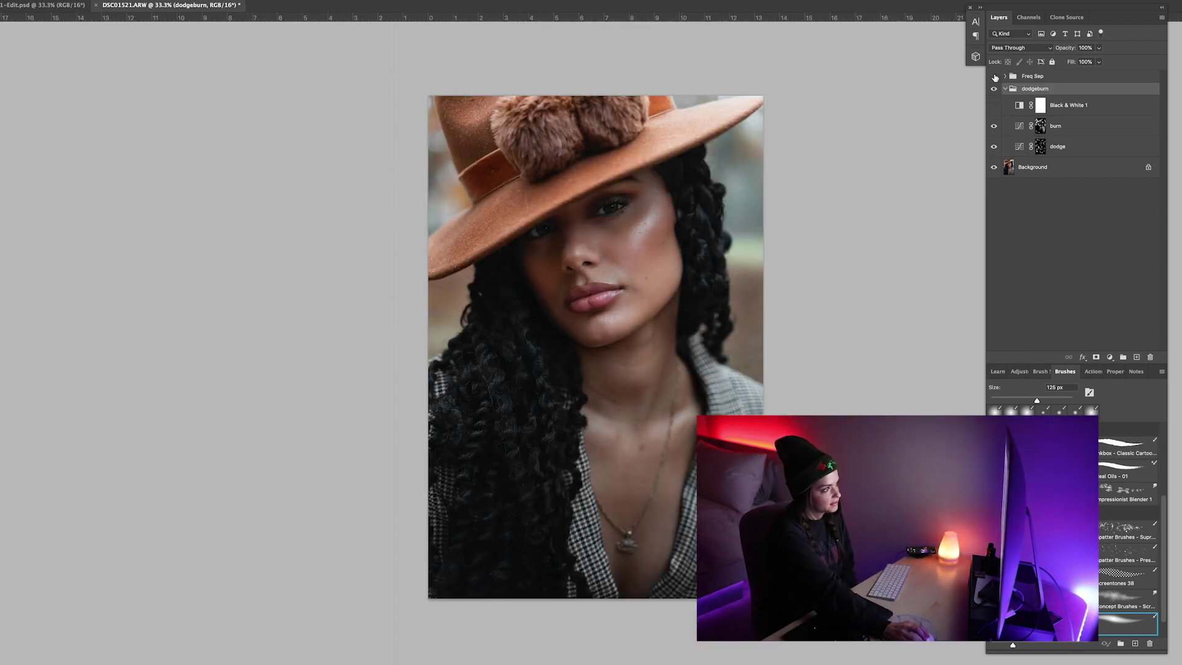
pyautogui.click(994, 75)
pyautogui.press('Delete')
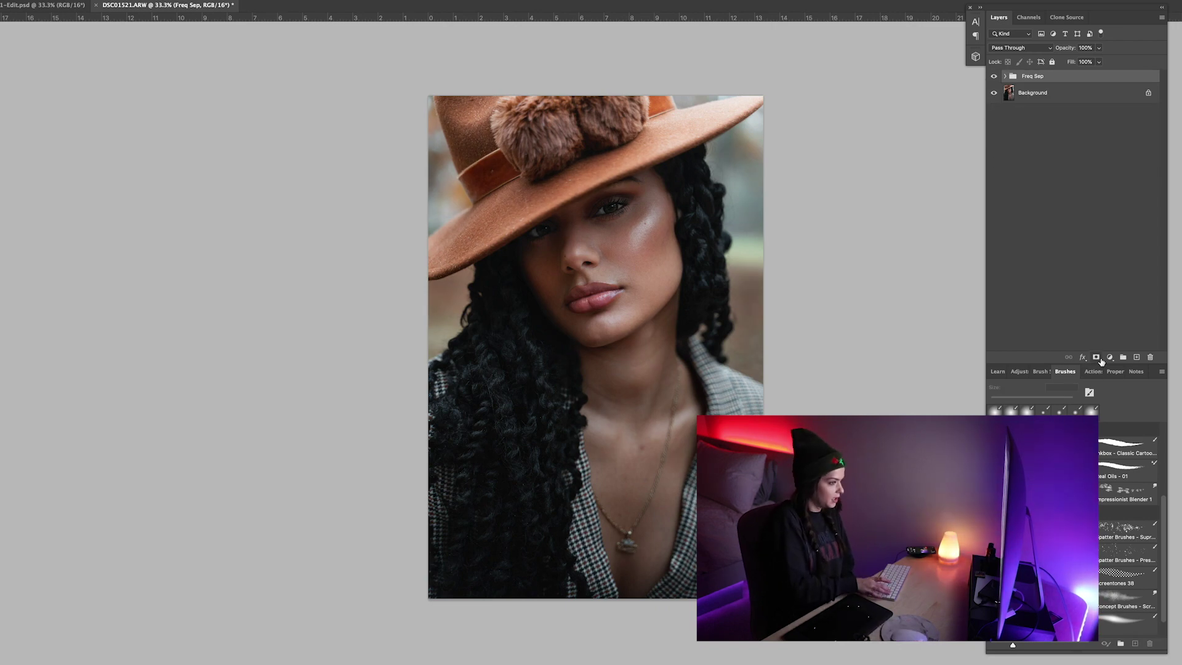
# Add a Selective Color adjustment layer, try the different colour ranges and set Yellow to -2% in the Blacks.
pyautogui.press('super+plus')
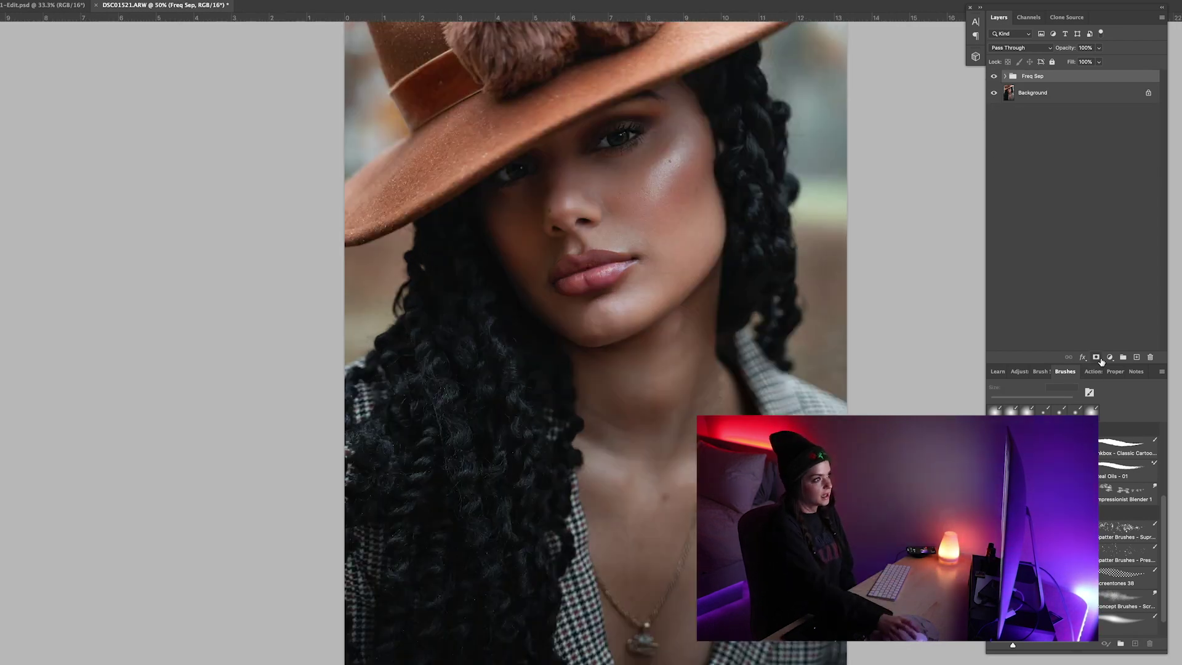
pyautogui.click(1109, 357)
pyautogui.click(1126, 546)
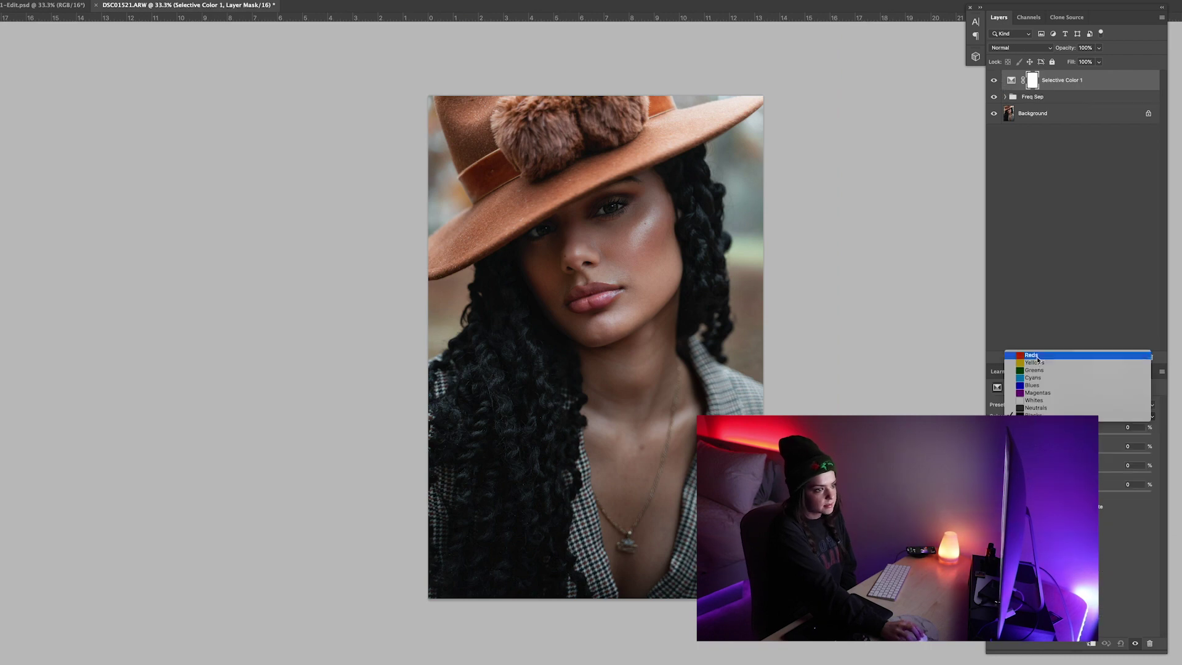
pyautogui.click(1037, 355)
pyautogui.click(1083, 416)
pyautogui.click(1037, 498)
pyautogui.click(1083, 417)
pyautogui.click(1037, 435)
pyautogui.moveTo(1070, 433); pyautogui.dragTo(1072, 433)
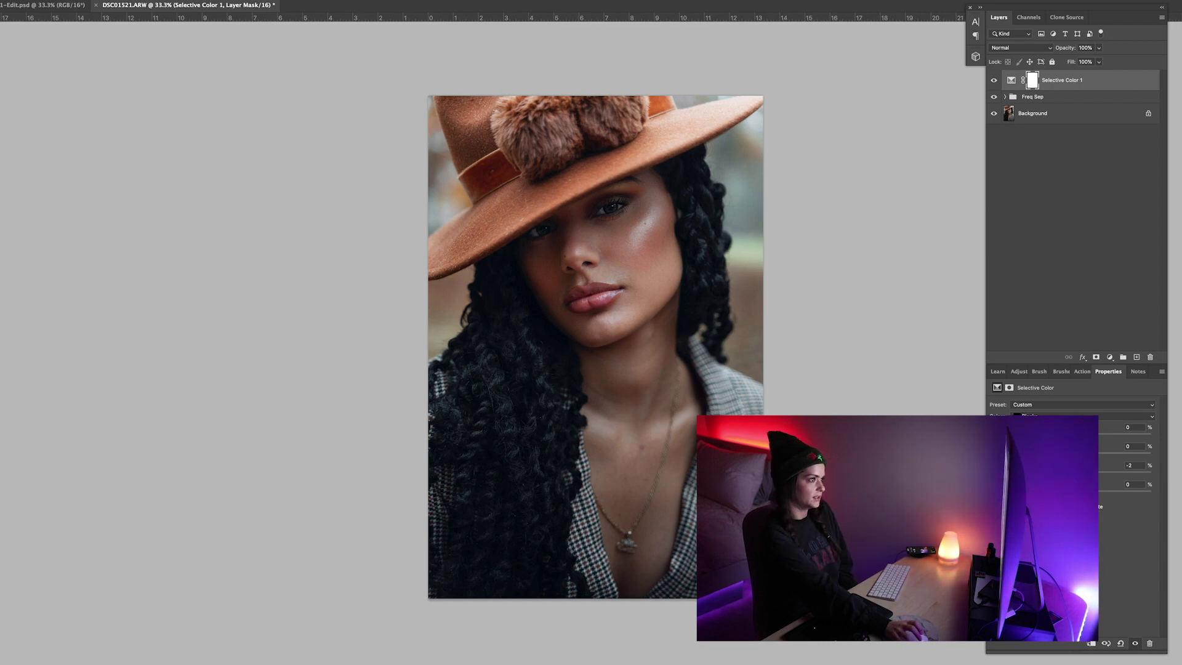
# Add a Gradient Map adjustment layer at 5% opacity with the Color blend mode.
pyautogui.click(1109, 357)
pyautogui.click(1126, 539)
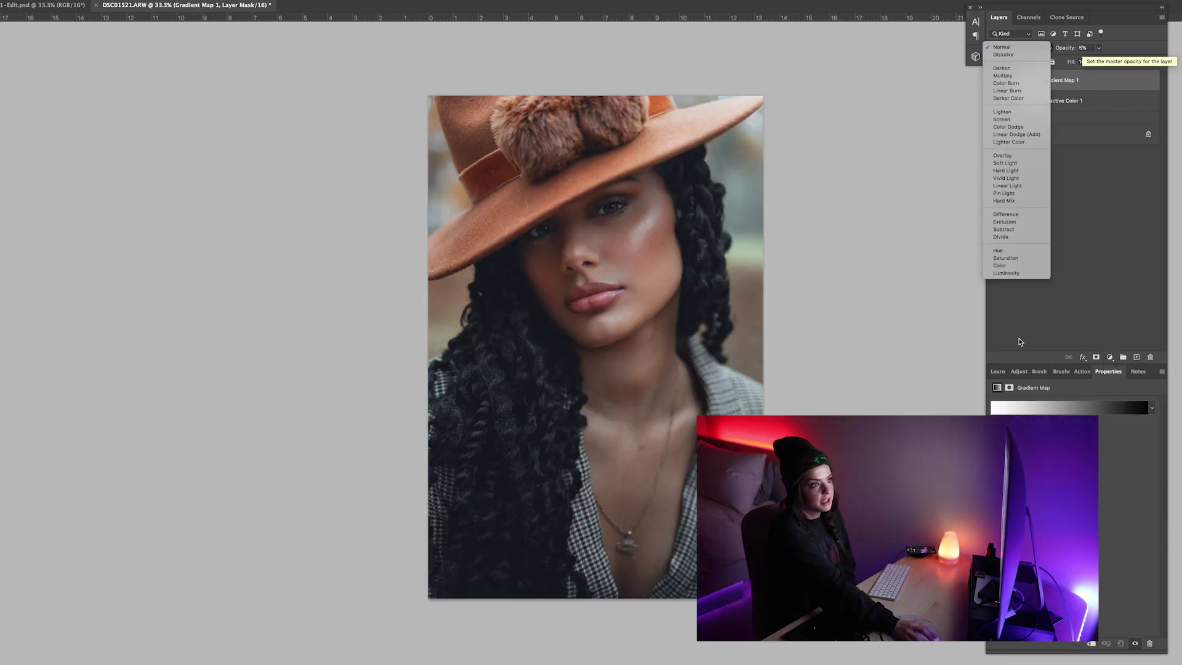
pyautogui.click(1007, 265)
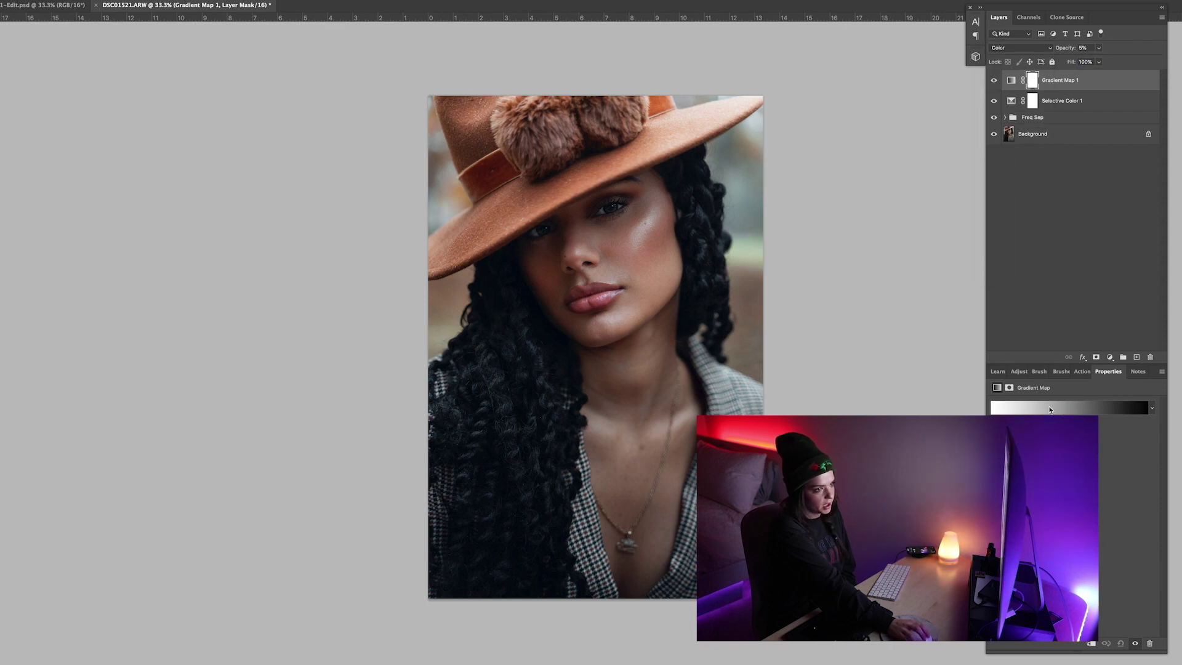
# Apply the Gold-Sepia preset to the gradient map and set the layer's opacity to 4%.
pyautogui.click(1057, 412)
pyautogui.moveTo(877, 191); pyautogui.dragTo(917, 192)
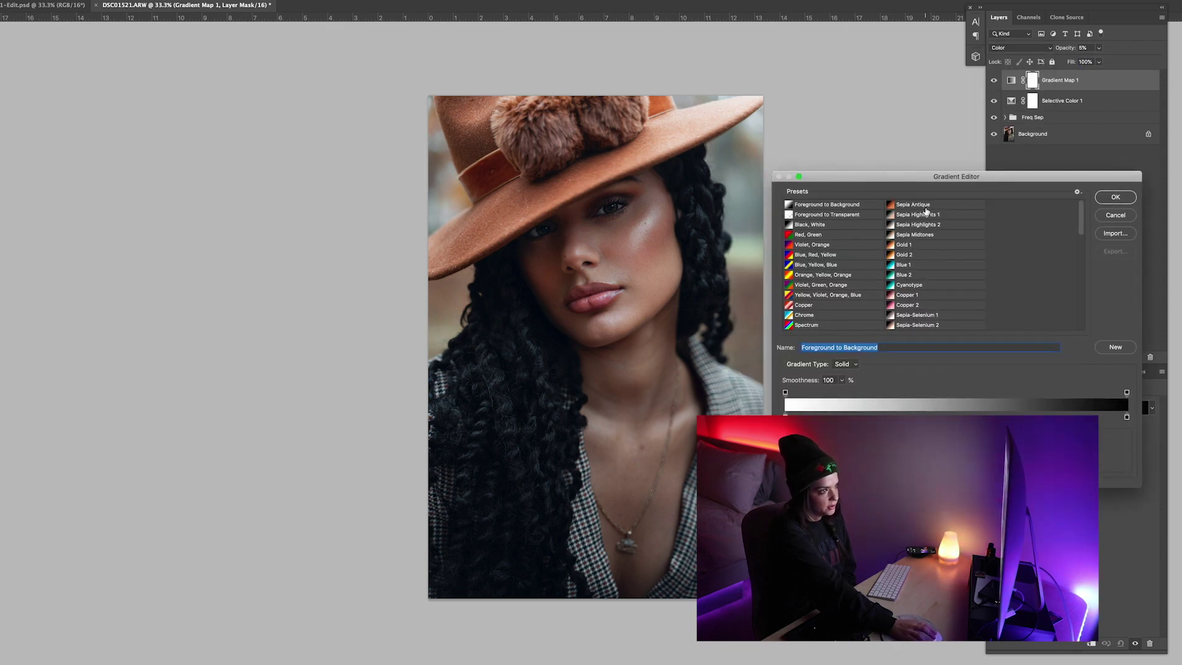
pyautogui.scroll(-5, 929, 271)
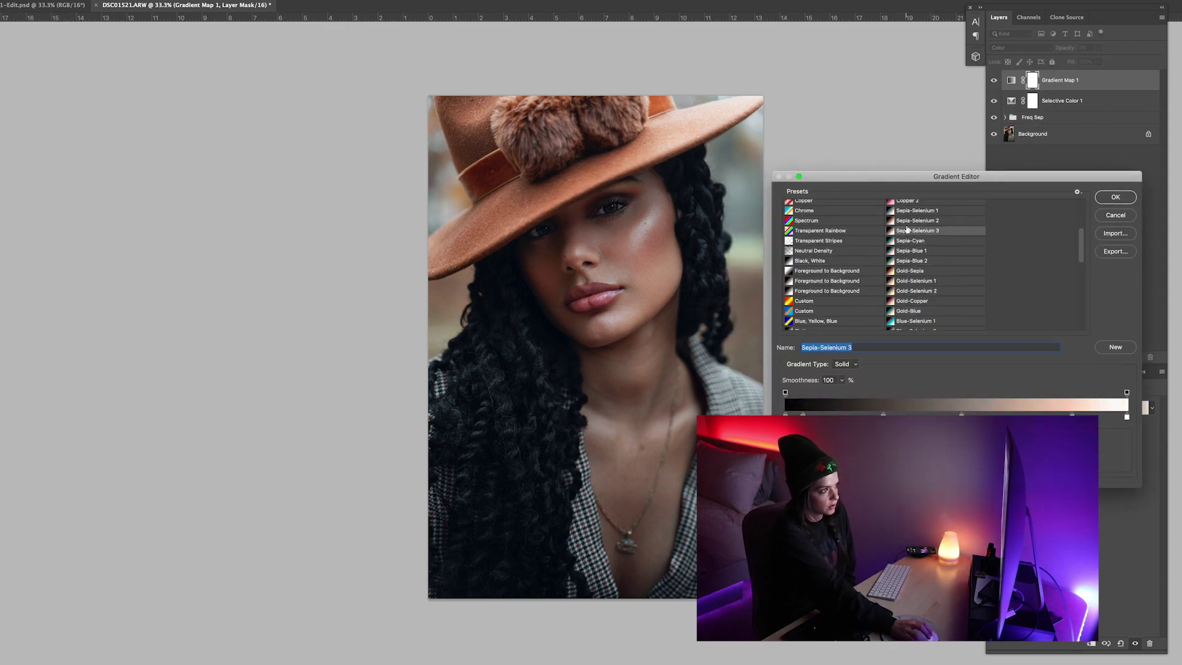
pyautogui.click(922, 271)
pyautogui.click(1121, 197)
pyautogui.click(1110, 357)
pyautogui.click(1087, 47)
pyautogui.press('0')
pyautogui.press('4')
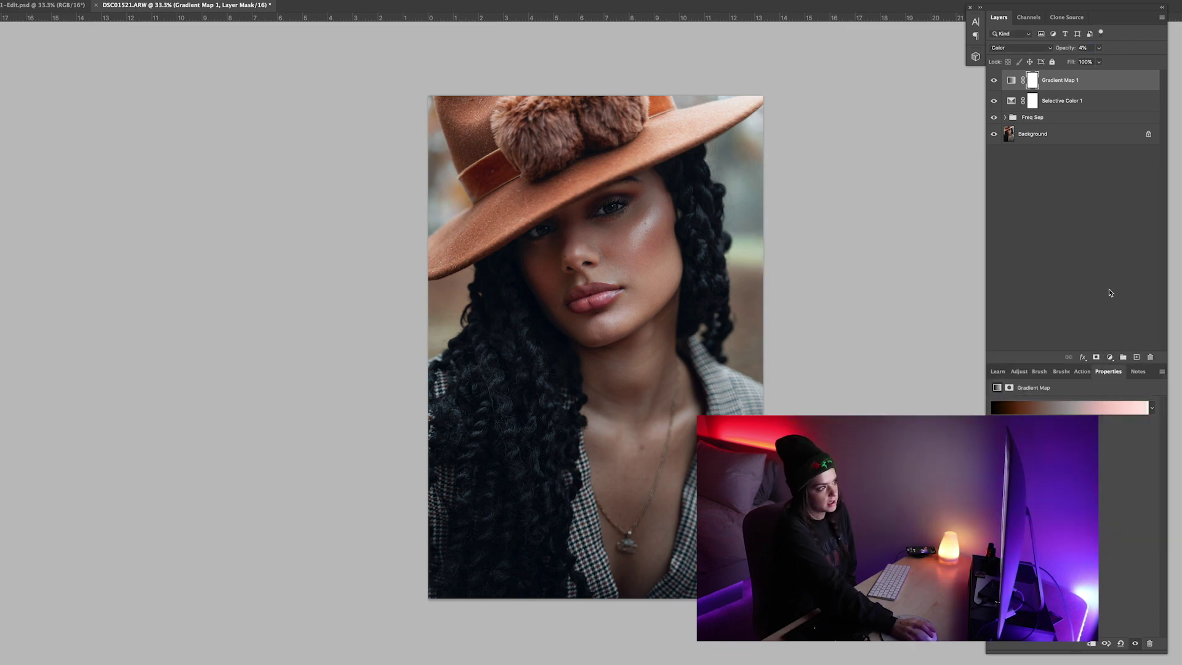
# Add a Hue/Saturation adjustment layer and set the saturation of the Blues to -13.
pyautogui.click(1110, 357)
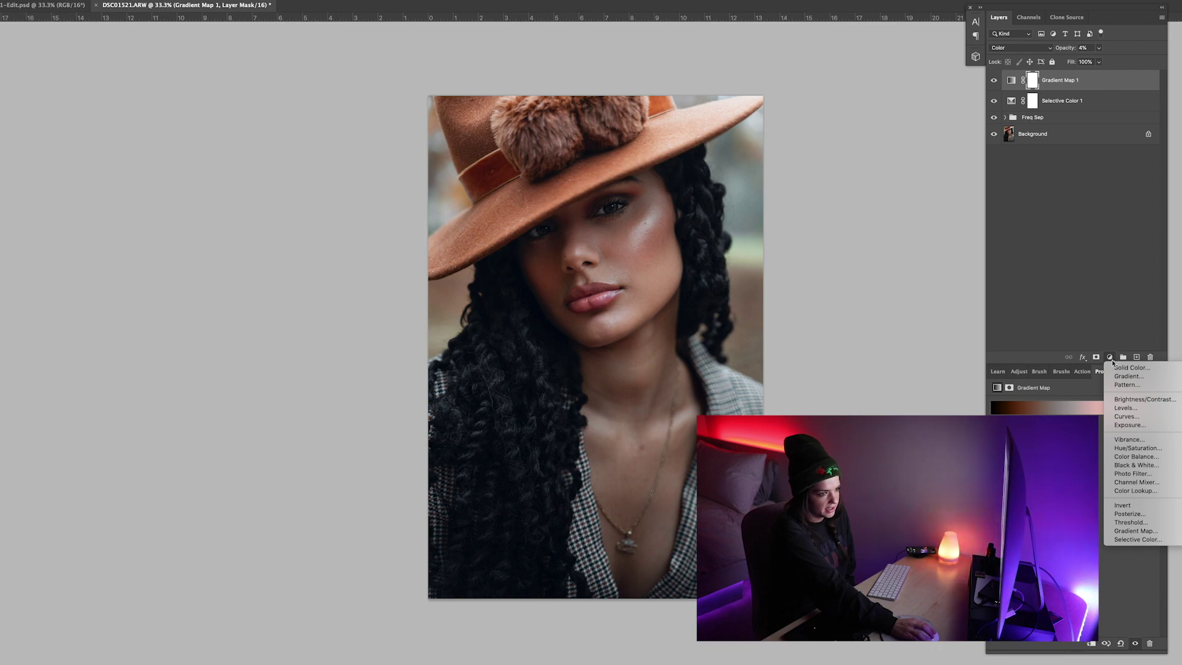
pyautogui.click(1133, 453)
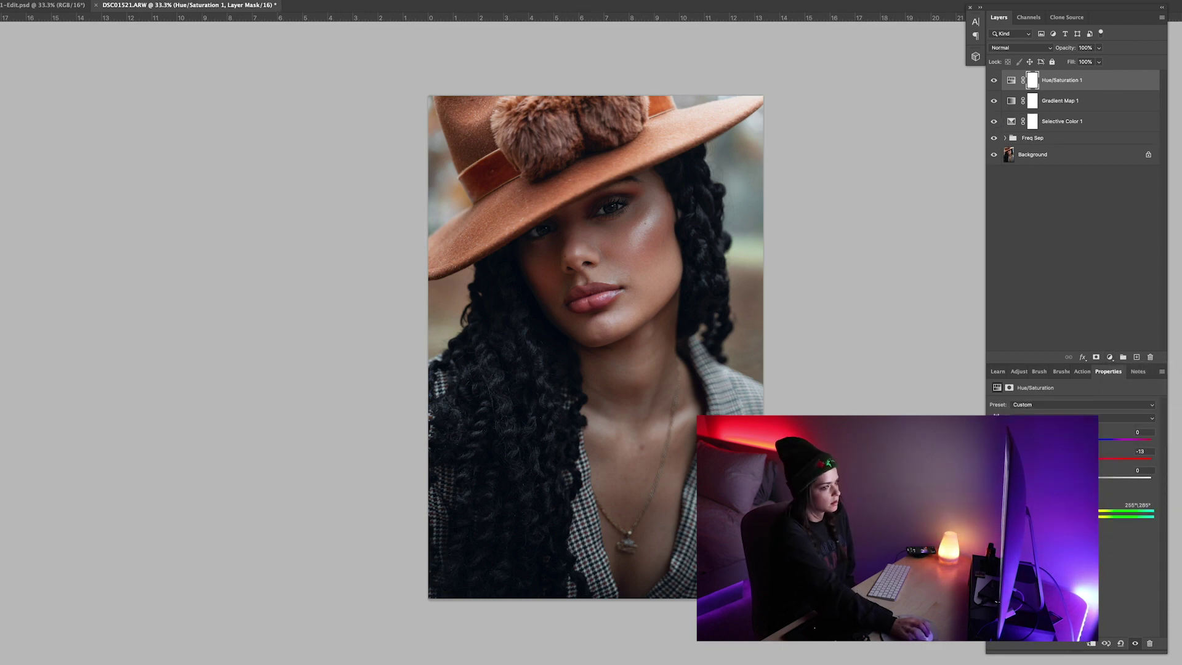
# Add a second Hue/Saturation layer with the Reds at hue -20 and saturation -9, and invert its mask to black.
pyautogui.click(1110, 357)
pyautogui.click(1126, 447)
pyautogui.click(1126, 418)
pyautogui.click(1127, 425)
pyautogui.moveTo(1078, 439); pyautogui.dragTo(1063, 439)
pyautogui.moveTo(1071, 458); pyautogui.dragTo(1064, 458)
pyautogui.press('super+i')
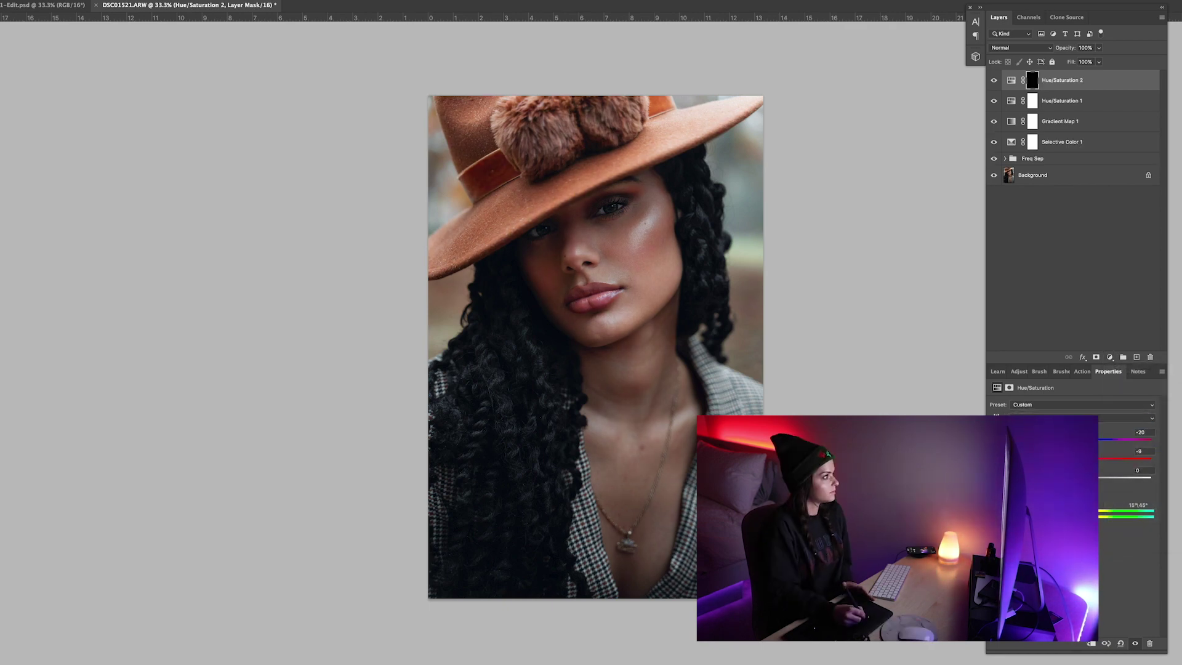
# Paint the Hue/Saturation 2 mask white over the whole hat, including its band and pompoms, to shift it towards red.
pyautogui.moveTo(622, 135)
pyautogui.mouseDown()
pyautogui.moveTo(492, 169)
pyautogui.moveTo(588, 152)
pyautogui.moveTo(692, 93)
pyautogui.mouseUp()
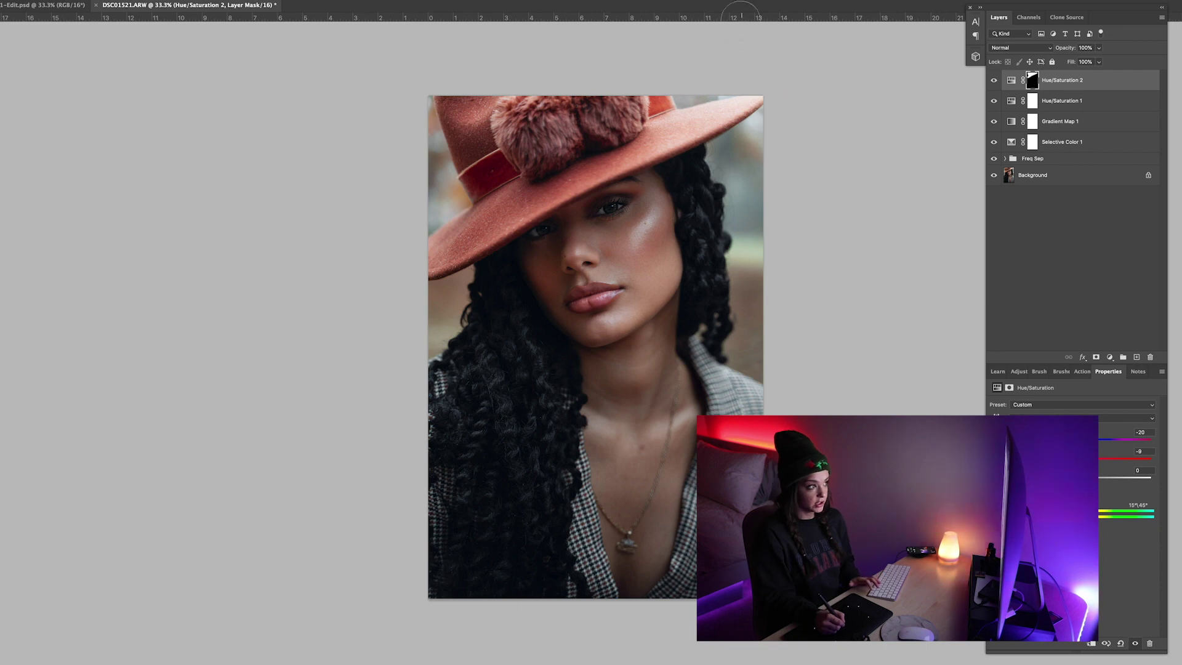
pyautogui.press('super+equal')
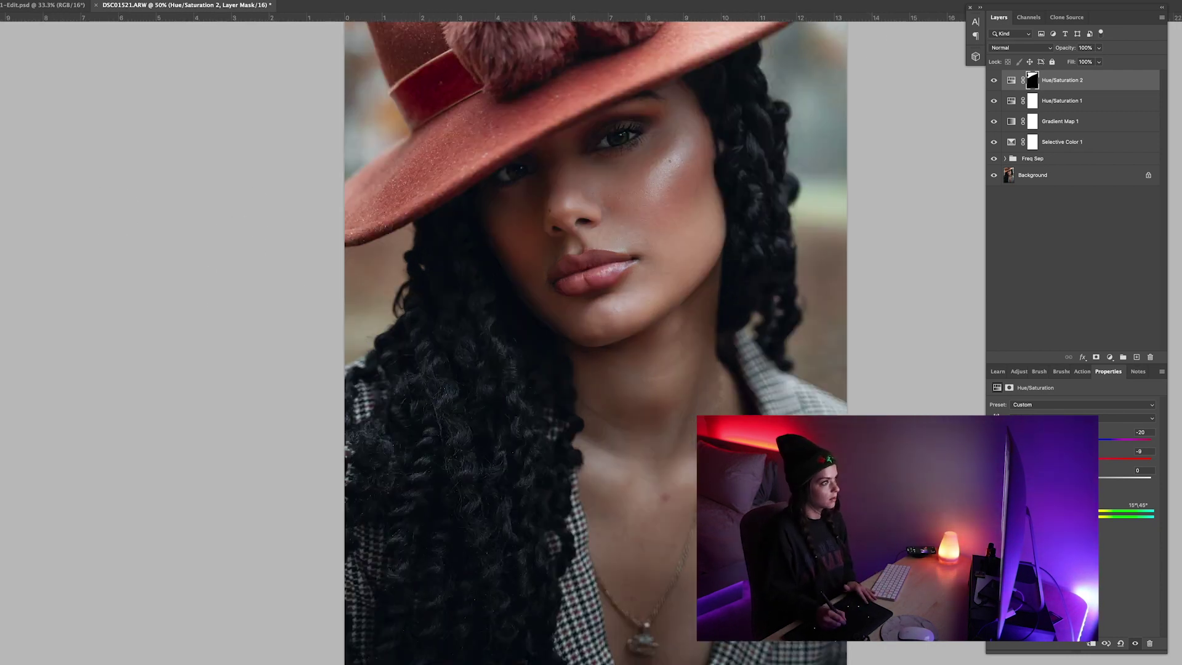
# In the Hue/Saturation 2 layer, set the Yellows to hue -8 and saturation -15.
pyautogui.press('super+minus')
pyautogui.click(1084, 418)
pyautogui.click(1084, 425)
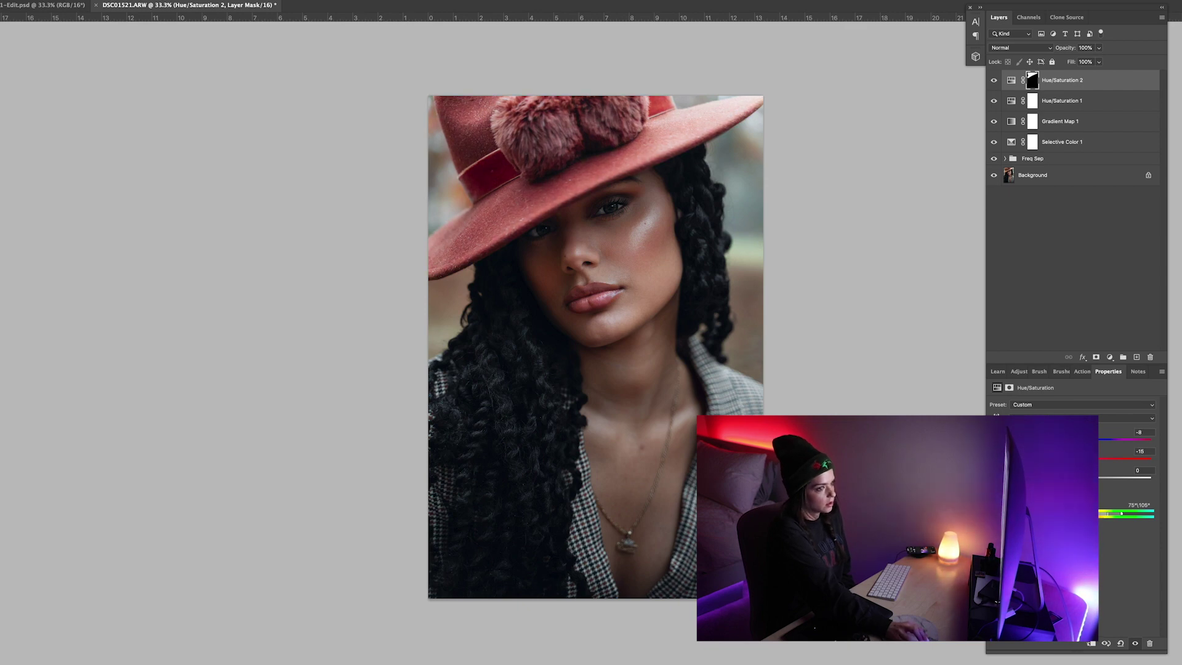
# Add a Selective Color layer clipped to Hue/Saturation 2, with the Reds at magenta -12, yellow +15 and black +17.
pyautogui.click(1109, 357)
pyautogui.press('super+alt+g')
pyautogui.click(1083, 416)
pyautogui.click(1047, 400)
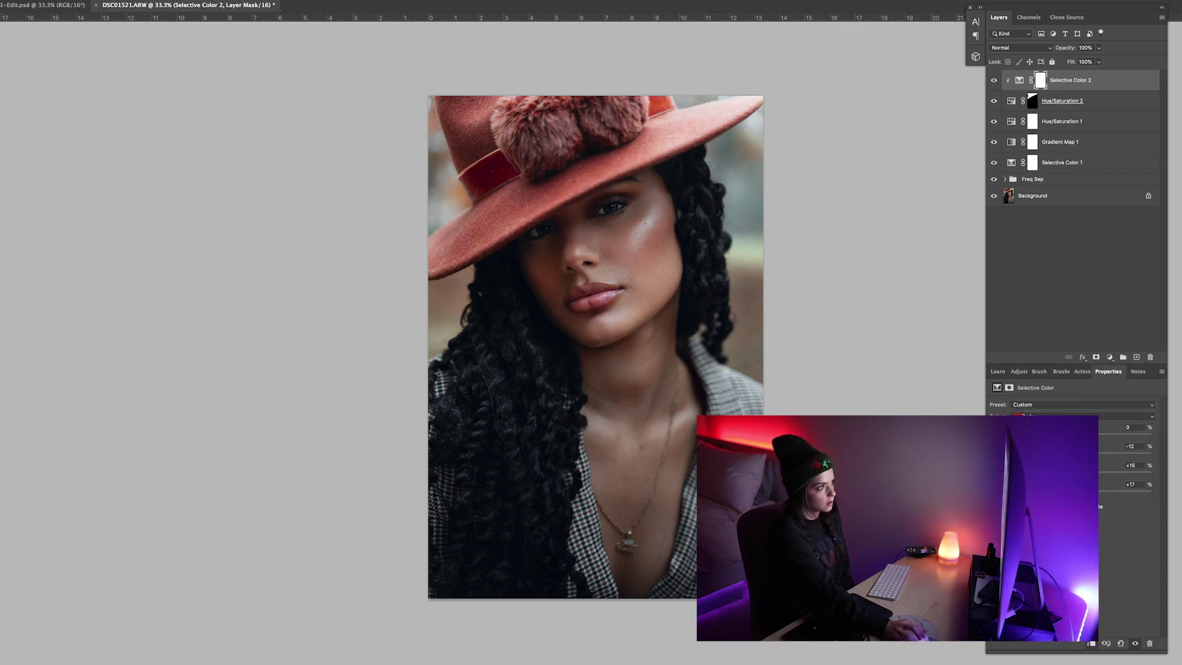
# Group the Selective Color 2 and Hue/Saturation 2 layers, and stamp all visible layers into a new layer above the group.
pyautogui.keyDown('shift'); pyautogui.click(1110, 101); pyautogui.keyUp('shift')
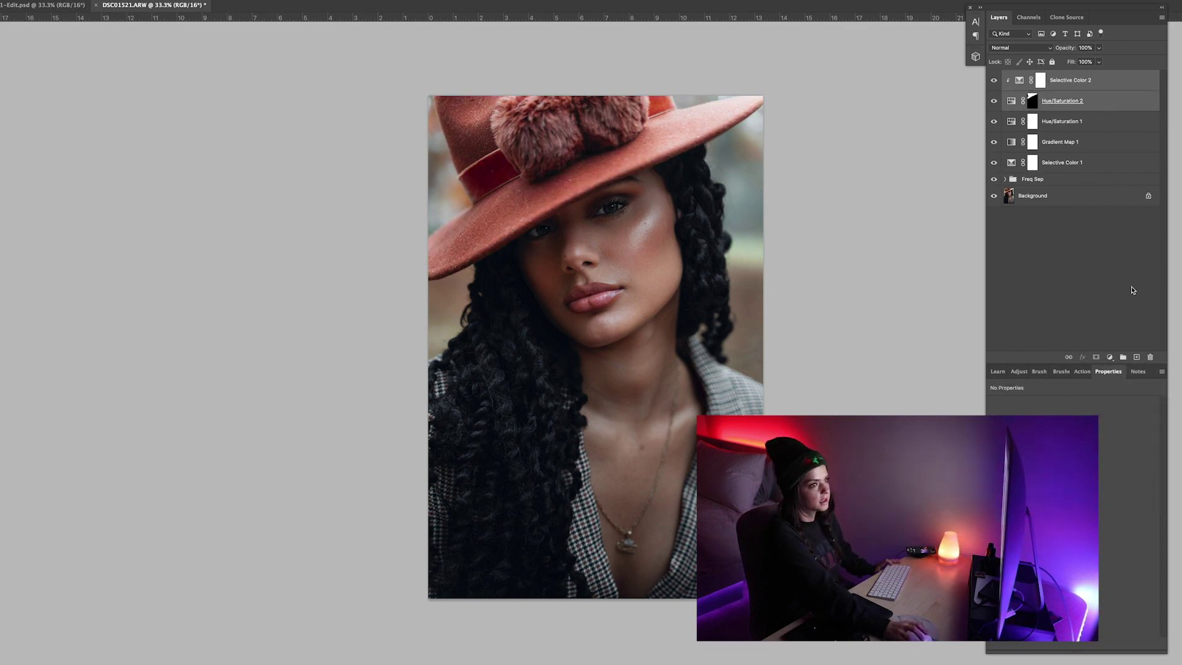
pyautogui.press('super+g')
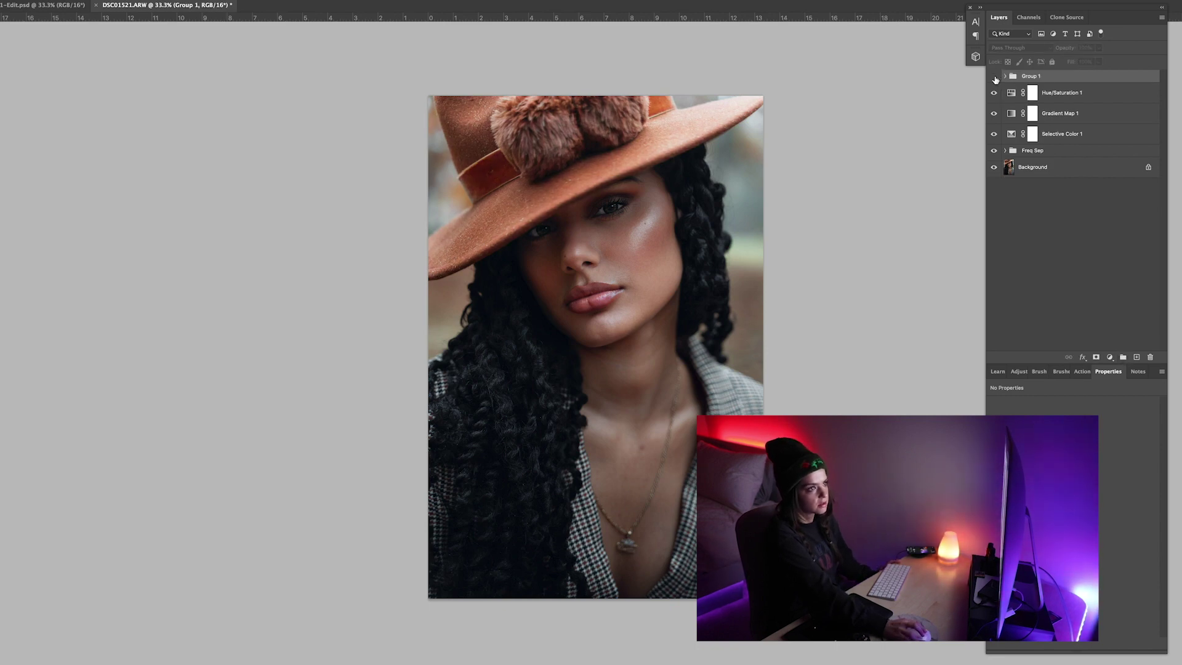
pyautogui.press('super+alt+shift+e')
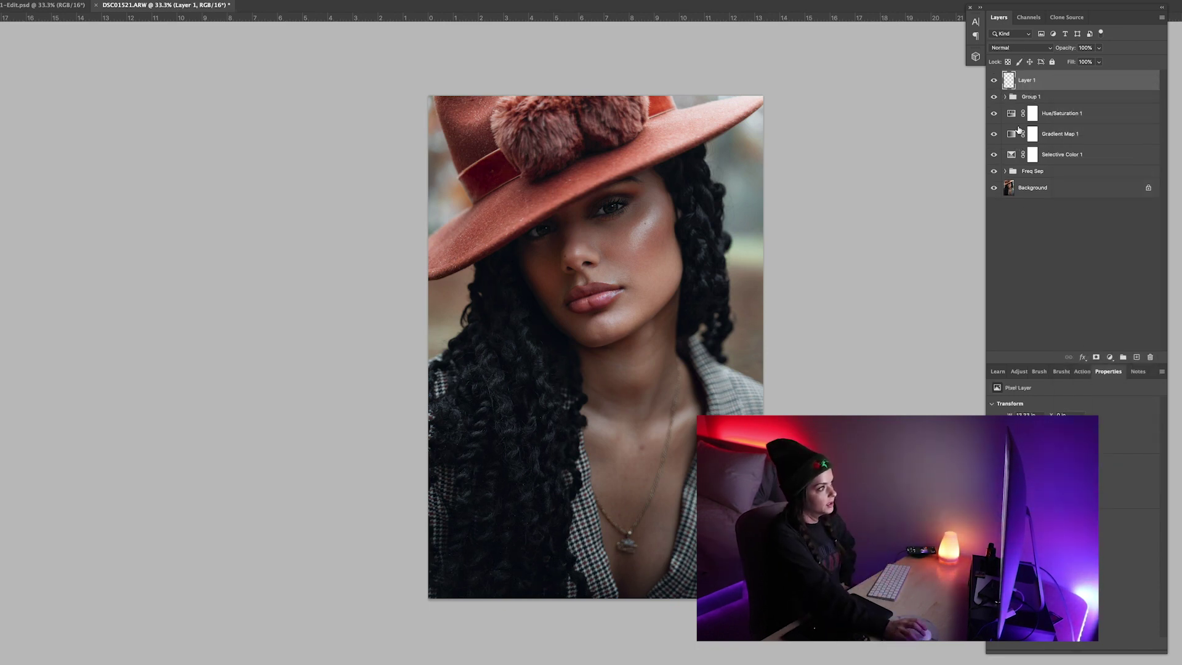
# Examine the merged portrait up close from the hat to the hair, then view it whole with its flattening options.
pyautogui.press('super+equal')
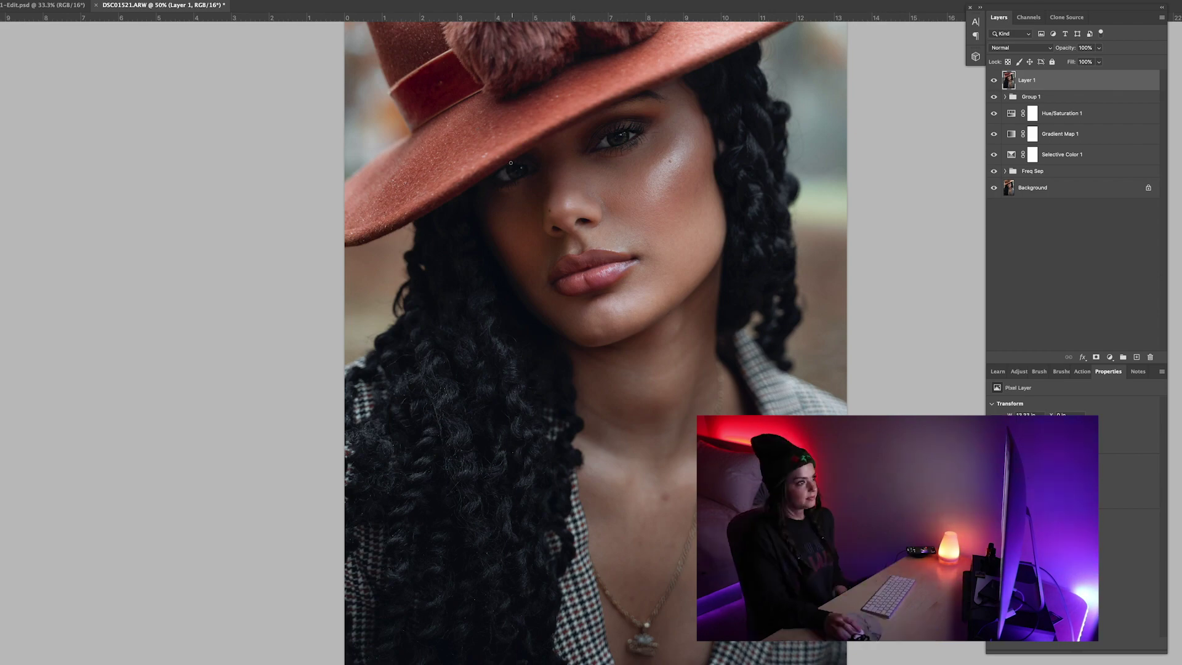
pyautogui.press('super+equal')
pyautogui.scroll(5, 323, 294)
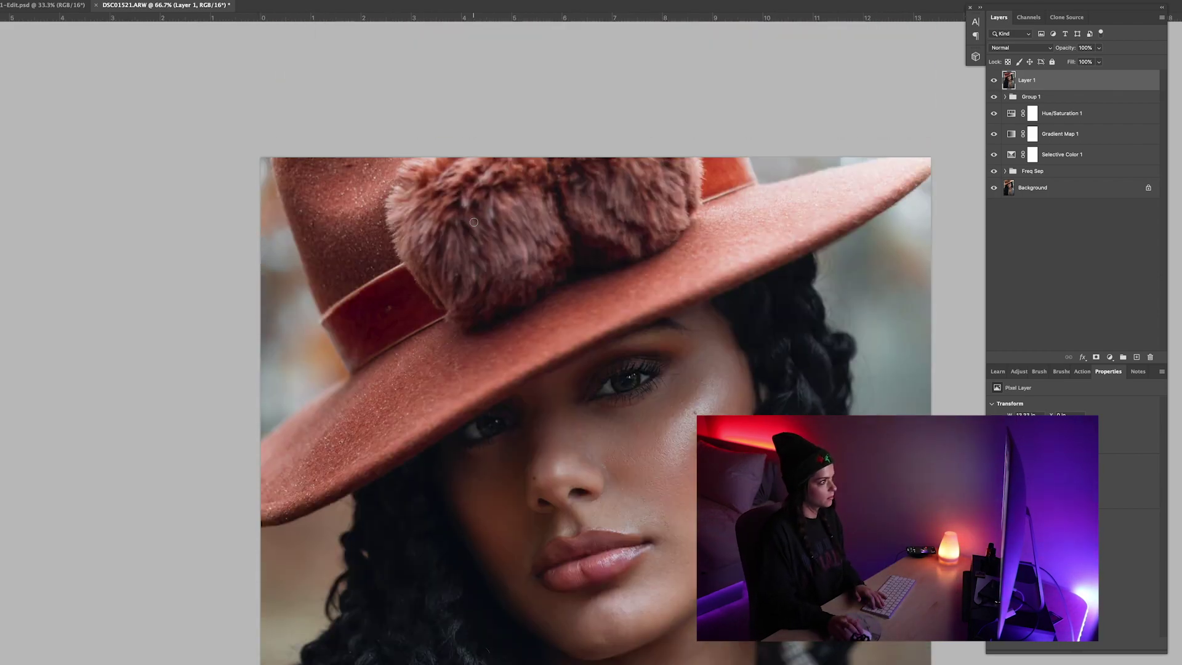
pyautogui.scroll(-6, 395, 282)
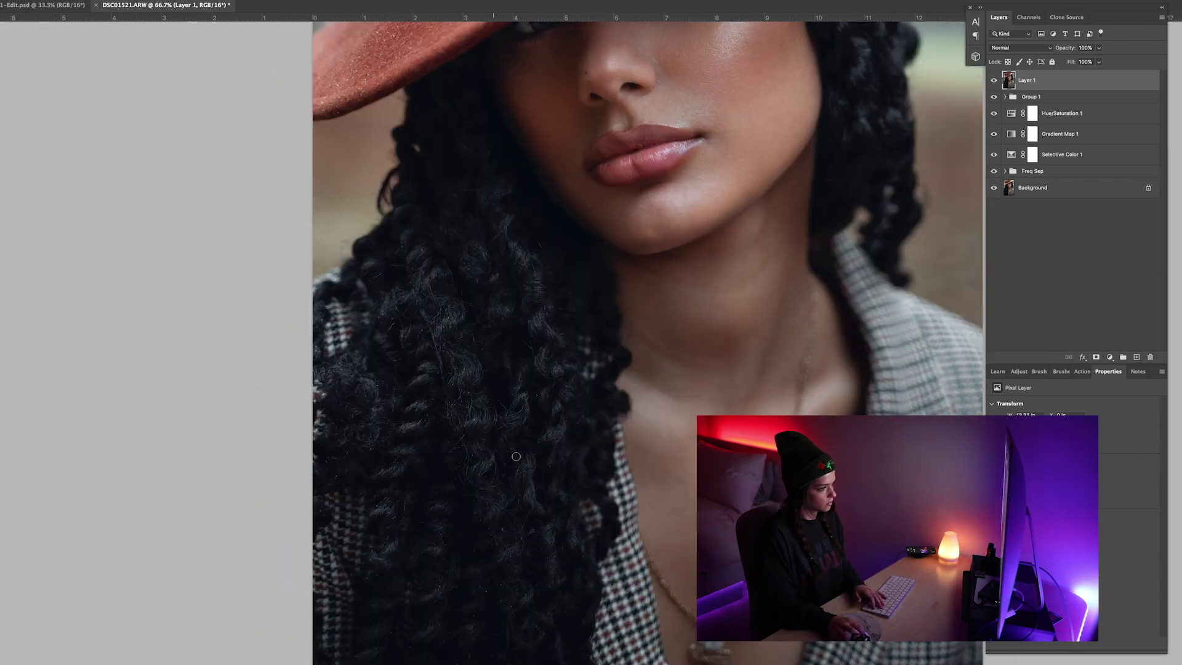
pyautogui.press('super+minus')
pyautogui.press('super+minus')
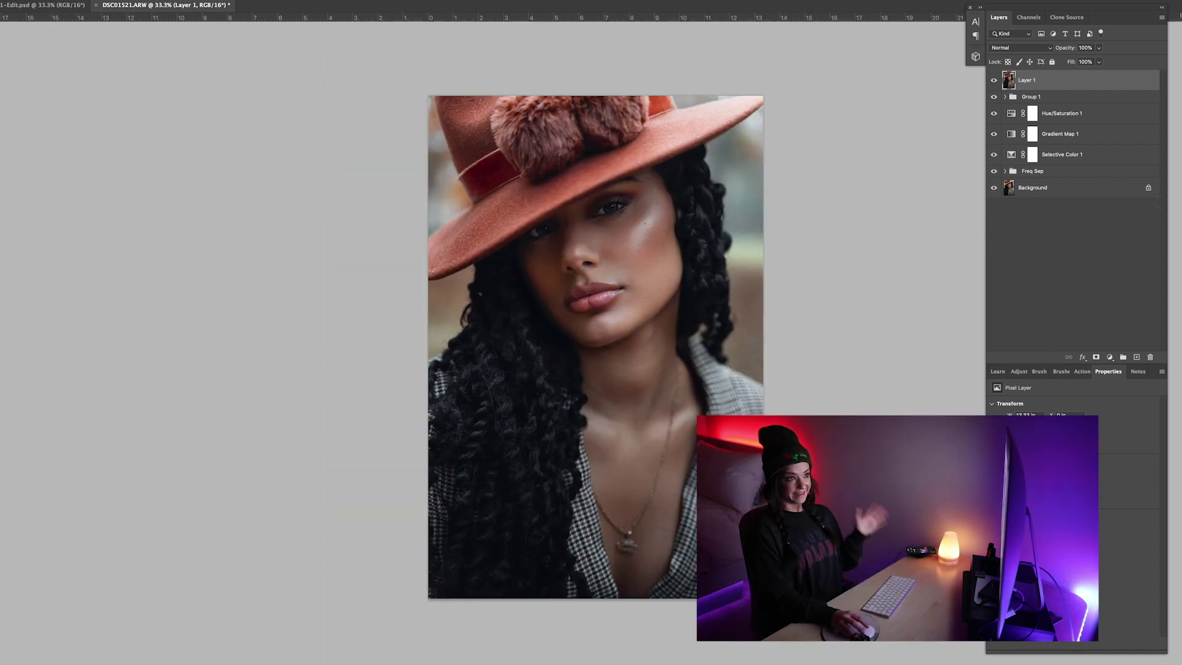
pyautogui.rightClick(1071, 82)
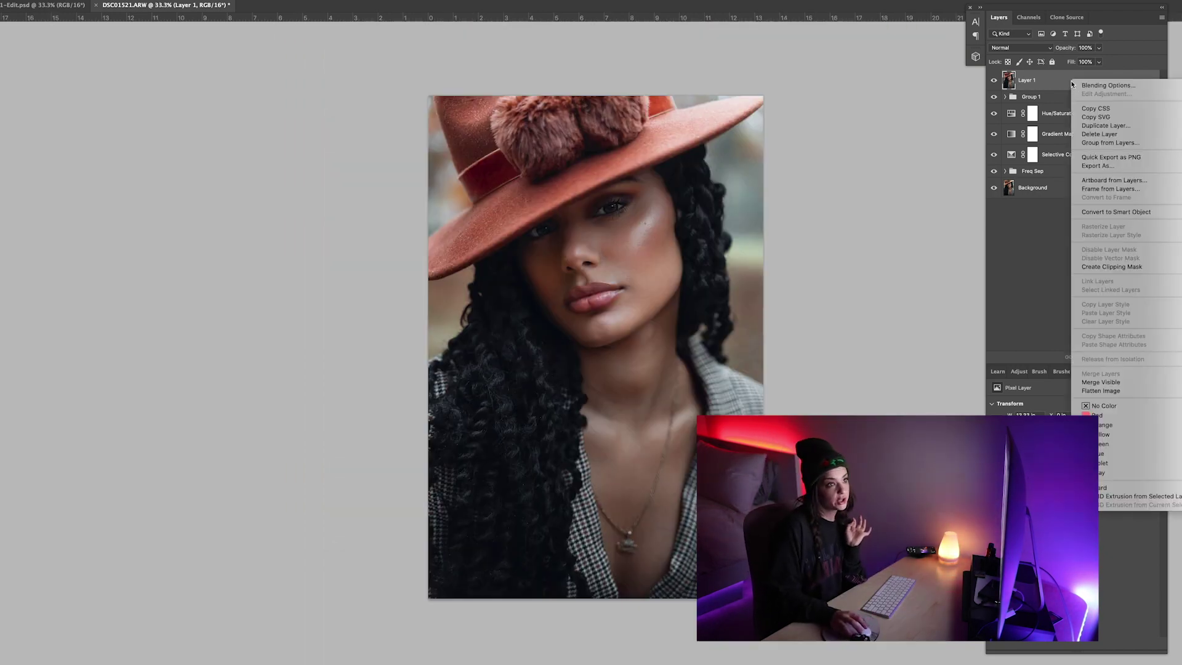
pyautogui.click(1099, 391)
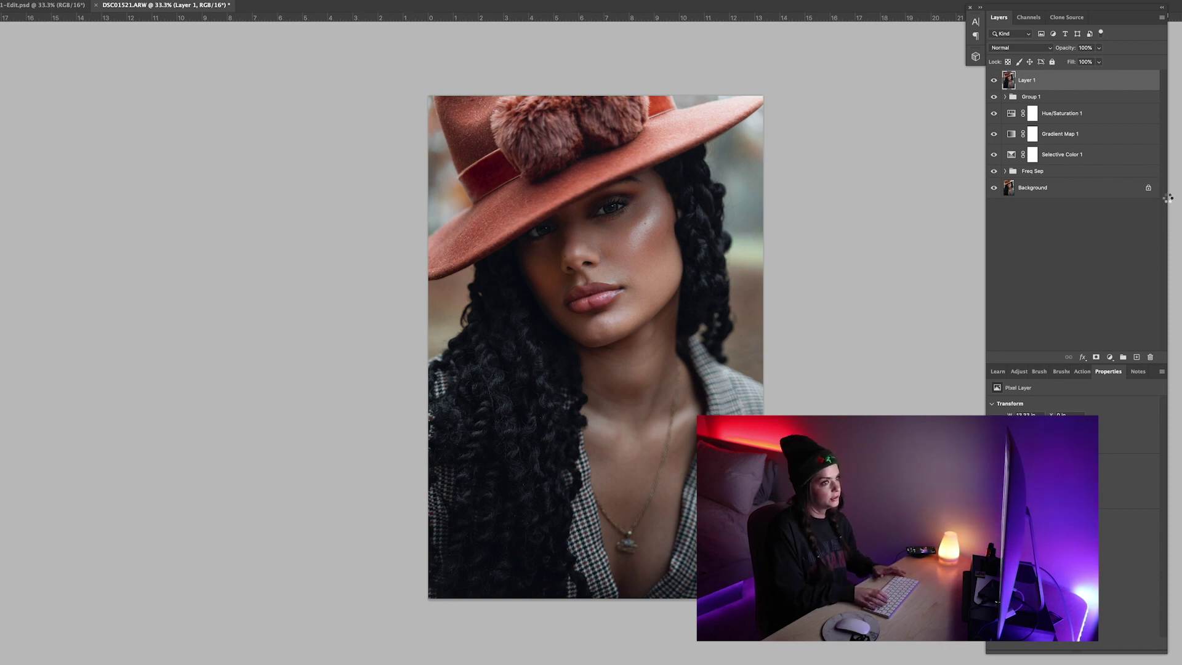
# Stamp the visible layers into another new layer, apply the High Pass filter to it and add a layer mask.
pyautogui.press('super+alt+shift+e')
pyautogui.click(178, 1)
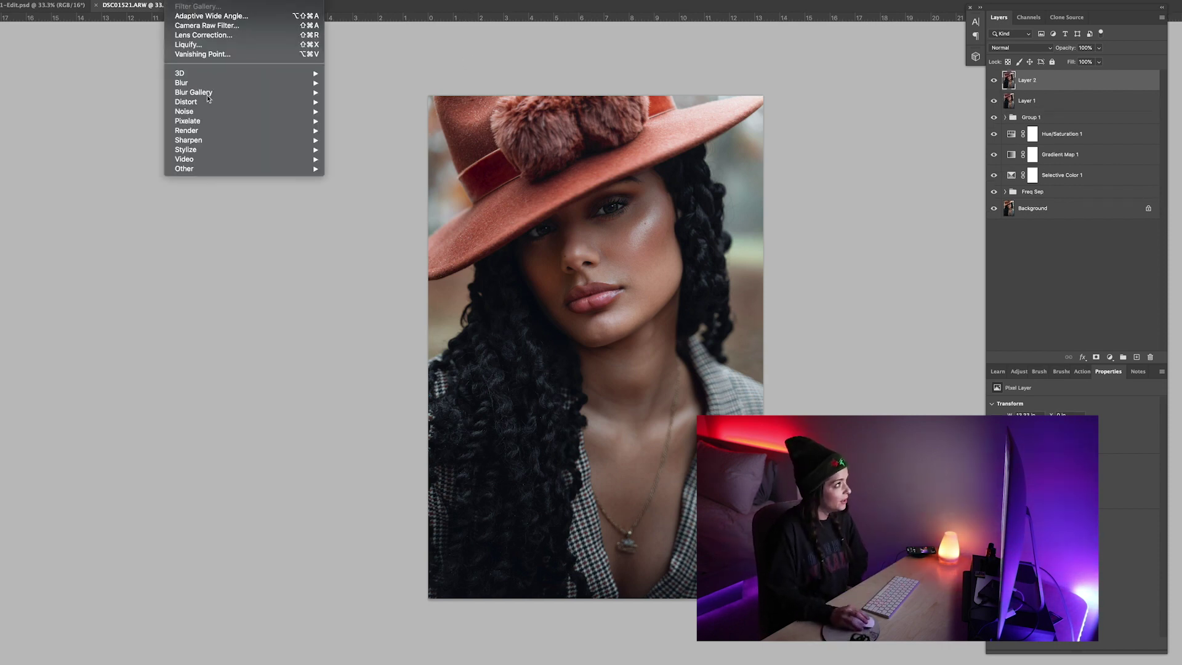
pyautogui.moveTo(235, 170)
pyautogui.click(345, 178)
pyautogui.click(948, 215)
pyautogui.click(1095, 357)
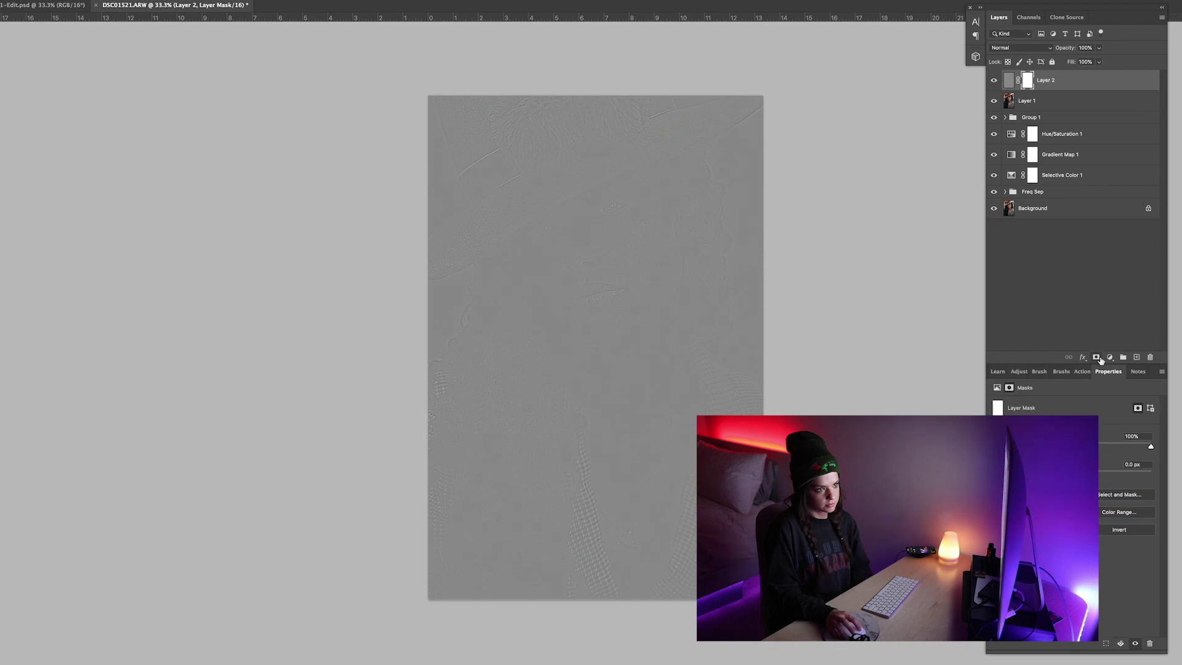
# Invert the High Pass layer's mask, paint the sharpening back in over the face and change the layer's blending mode.
pyautogui.press('super+i')
pyautogui.press('c')
pyautogui.press('b')
pyautogui.moveTo(615, 229)
pyautogui.mouseDown()
pyautogui.moveTo(563, 283)
pyautogui.moveTo(576, 240)
pyautogui.mouseUp()
pyautogui.click(1019, 47)
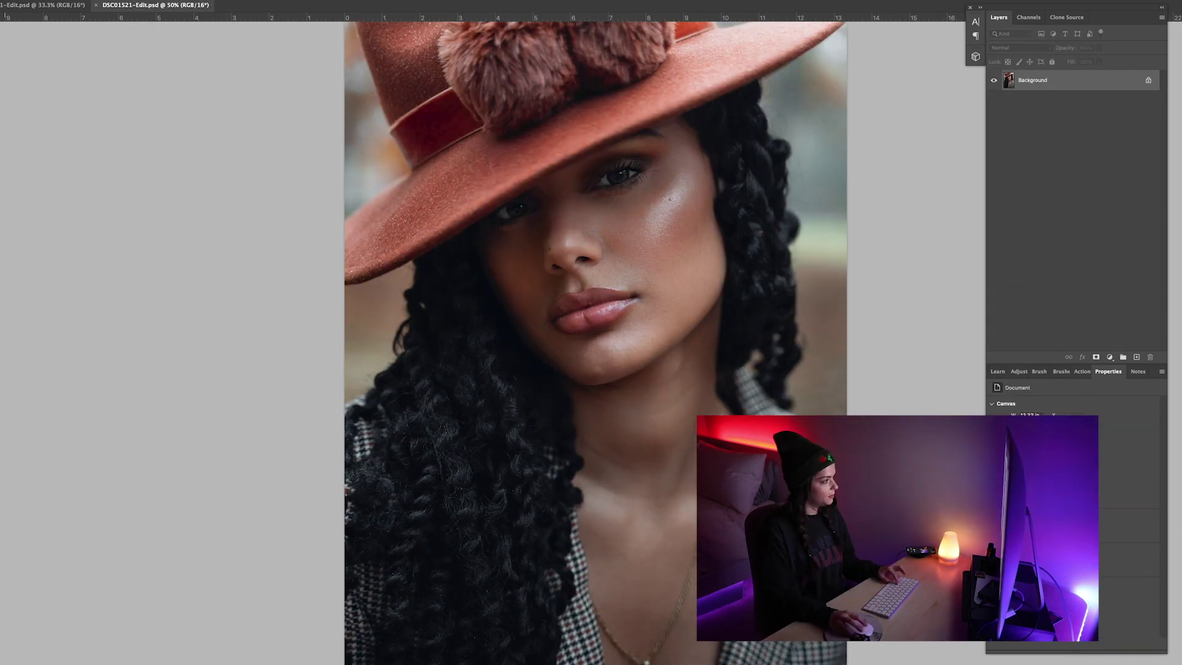
# Switch to Lightroom Classic and slightly raise the exposure of DSC01521-Edit.psd while lowering its highlights and blacks.
pyautogui.click(2, 359)
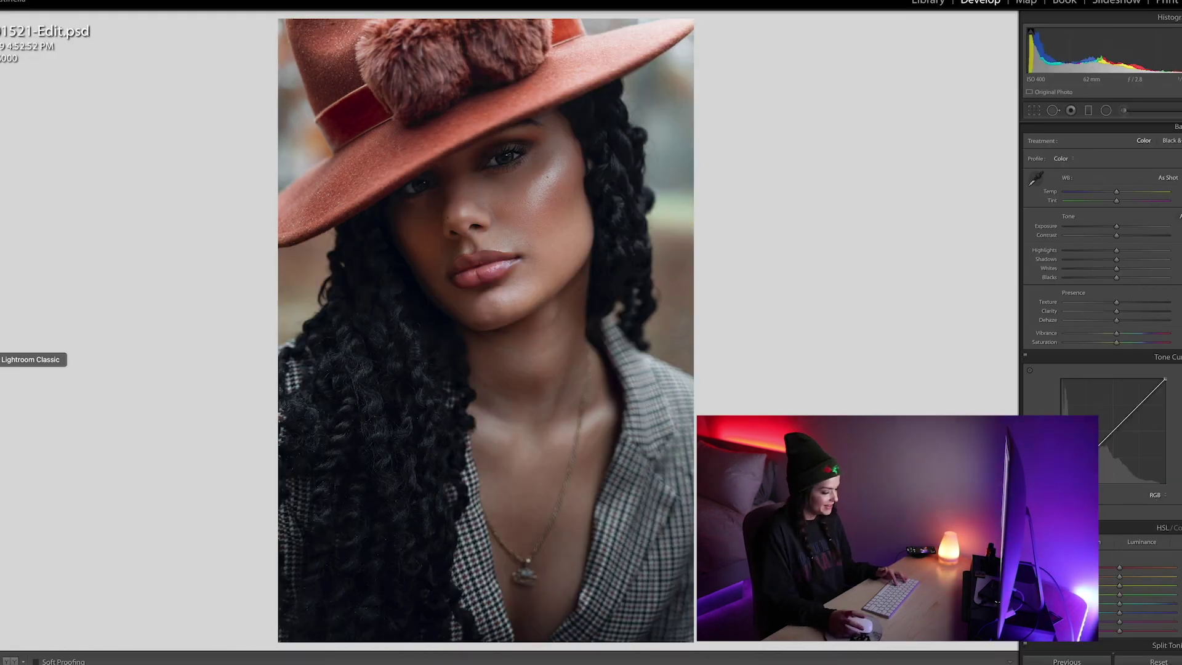
pyautogui.moveTo(1116, 227); pyautogui.dragTo(1113, 250)
pyautogui.moveTo(1116, 277); pyautogui.dragTo(1111, 278)
# Draw a radial filter over the face and neck and adjust its effect settings.
pyautogui.click(1106, 111)
pyautogui.moveTo(482, 184); pyautogui.dragTo(626, 357)
pyautogui.click(1072, 143)
pyautogui.click(1074, 2)
pyautogui.moveTo(1117, 177); pyautogui.dragTo(1114, 180)
pyautogui.press('Return')
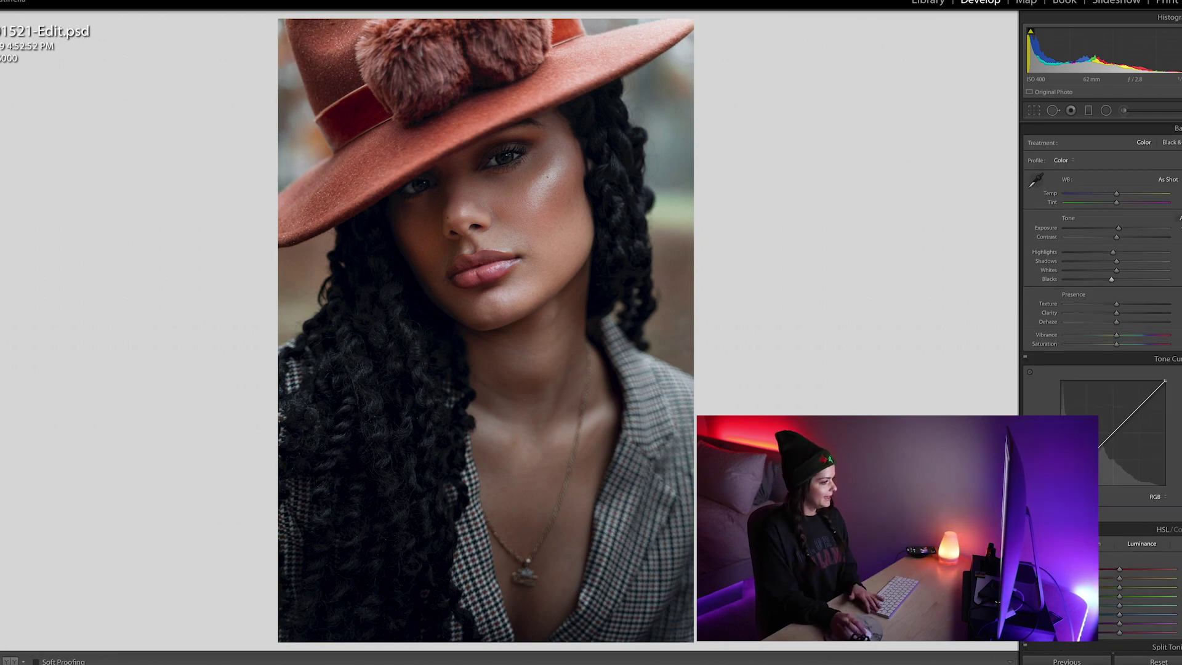
# Set the unedited DSC01521.ARW copy as the reference photo and compare it with the edited version in a larger view.
pyautogui.moveTo(166, 654)
pyautogui.rightClick(15, 651)
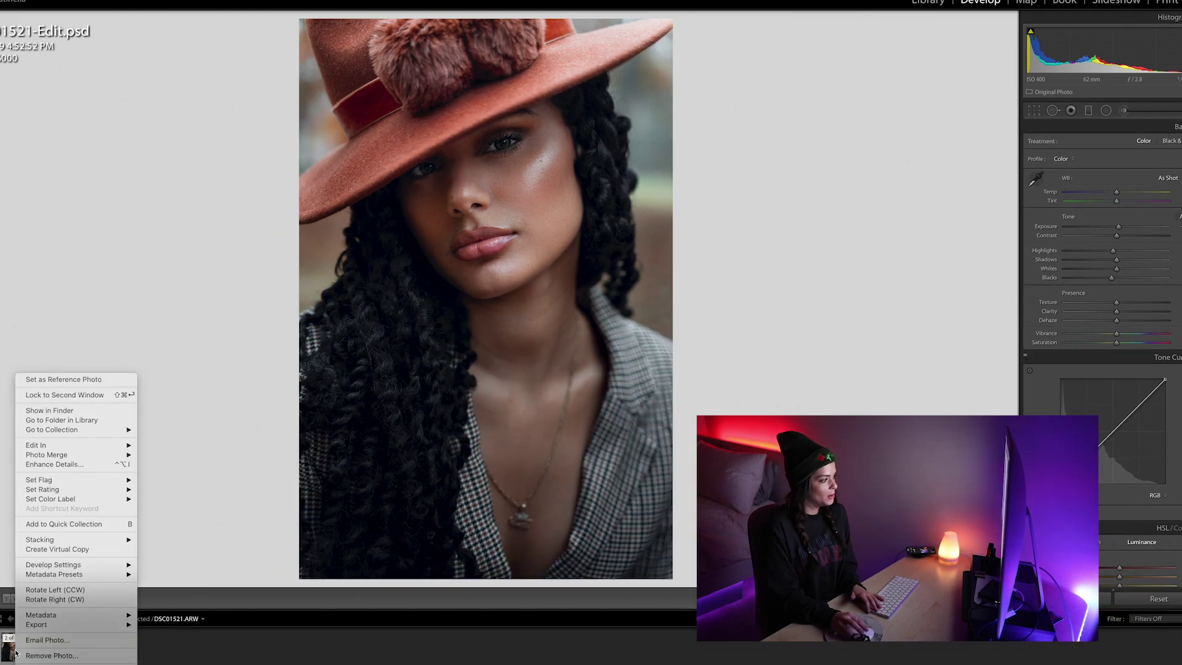
pyautogui.click(64, 379)
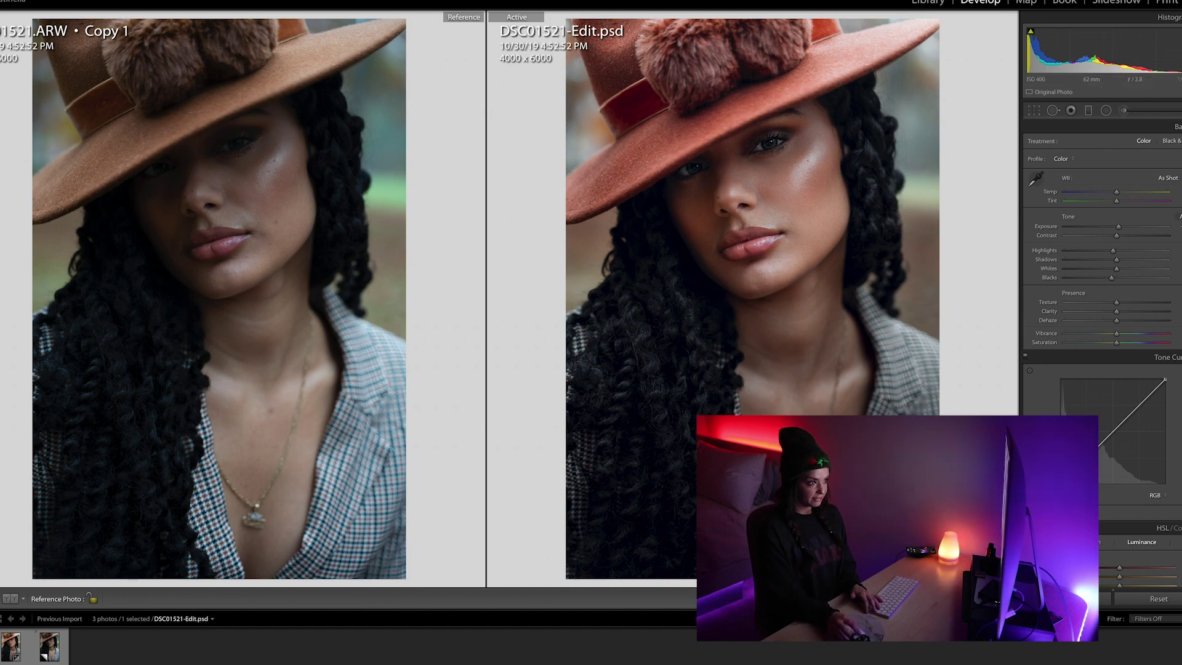
pyautogui.press('F6')
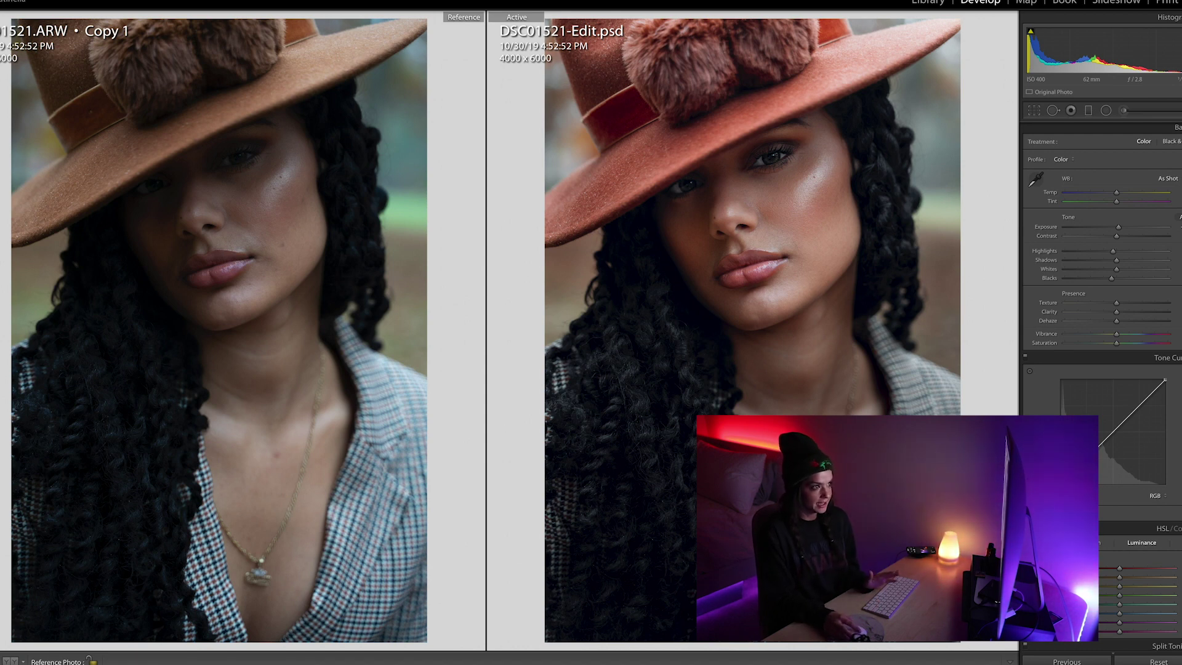
# On the portrait with the snowy waterfall, set Highlights to -21, Shadows to +11, Whites to -14 and Blacks to -22.
pyautogui.scroll(-1, 1100, 265)
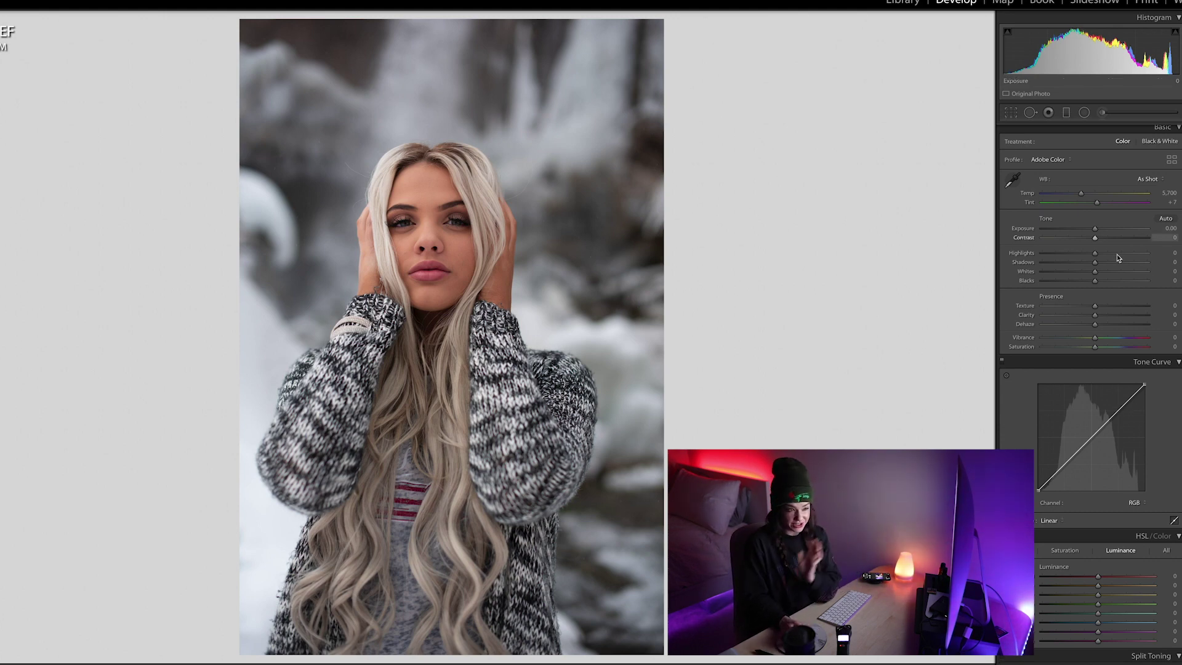
pyautogui.moveTo(1094, 253); pyautogui.dragTo(1082, 282)
# Set the HSL hues to Red -7, Orange +10, Yellow -33, Green -34, Aqua +17, Blue +14, Purple -100 and Magenta -92.
pyautogui.scroll(-5, 1086, 254)
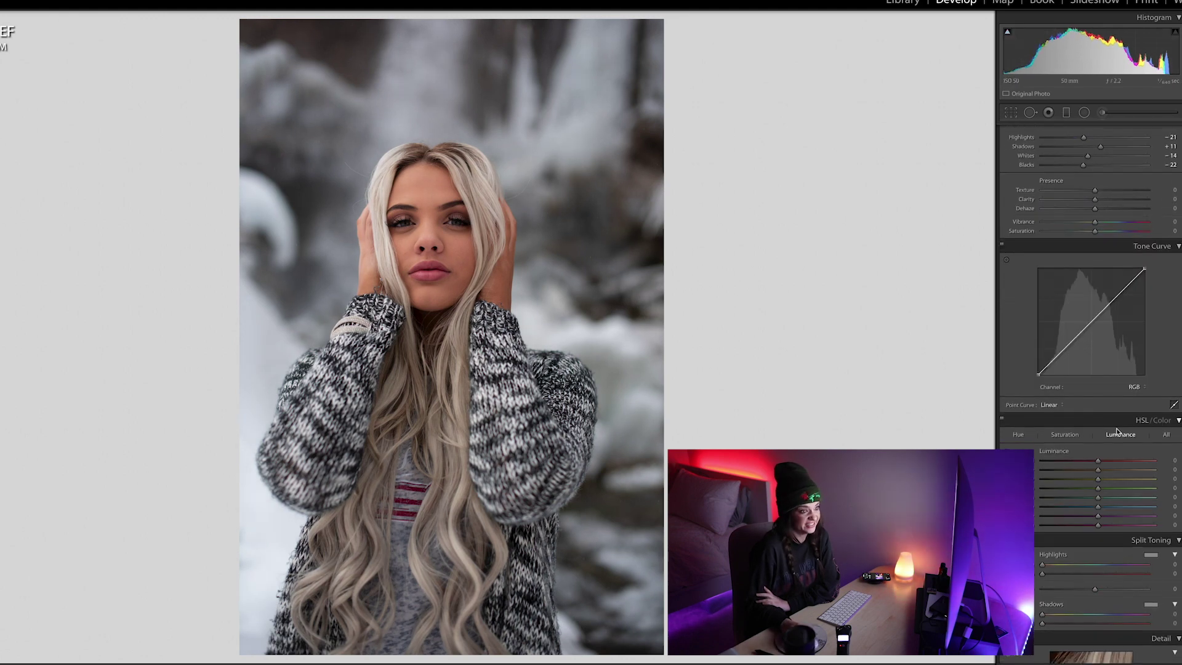
pyautogui.click(1017, 426)
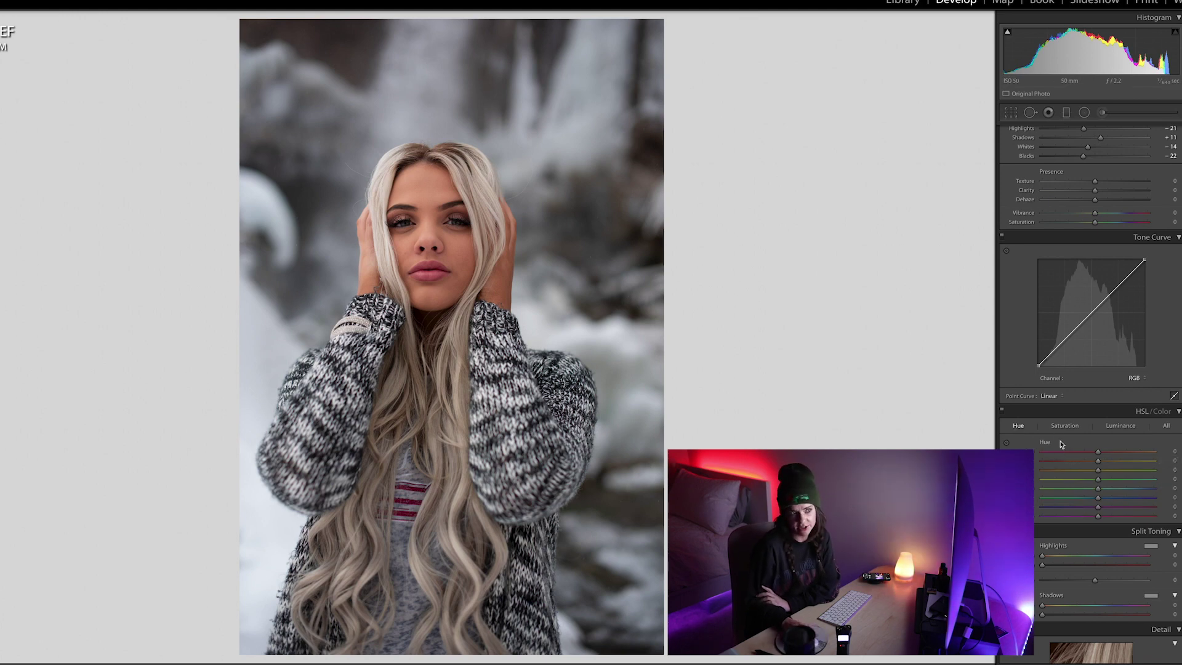
pyautogui.moveTo(1097, 462)
pyautogui.mouseDown()
pyautogui.moveTo(1091, 453)
pyautogui.moveTo(1105, 463)
pyautogui.mouseUp()
pyautogui.moveTo(1098, 470)
pyautogui.mouseDown()
pyautogui.moveTo(1142, 471)
pyautogui.moveTo(1047, 474)
pyautogui.moveTo(1155, 470)
pyautogui.moveTo(1079, 479)
pyautogui.mouseUp()
pyautogui.moveTo(1098, 488); pyautogui.dragTo(1107, 489)
pyautogui.moveTo(1098, 497); pyautogui.dragTo(1141, 507)
pyautogui.moveTo(1042, 505); pyautogui.dragTo(1154, 505)
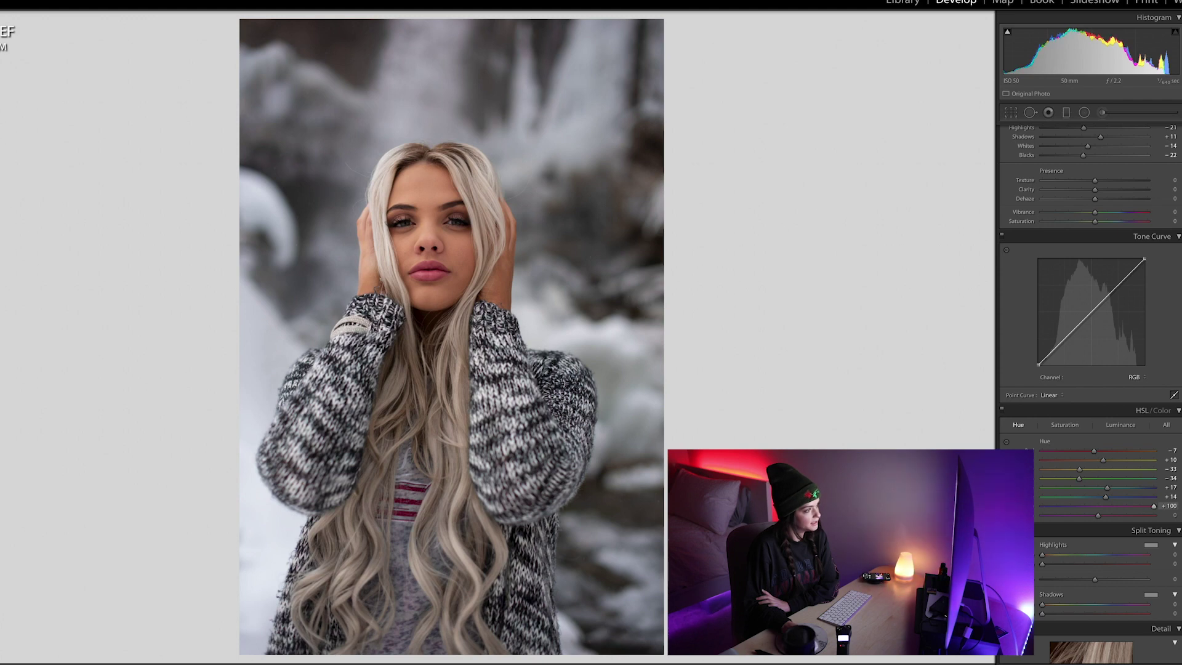
pyautogui.moveTo(1034, 513)
pyautogui.mouseDown()
pyautogui.moveTo(1057, 509)
pyautogui.moveTo(1047, 516)
pyautogui.mouseUp()
pyautogui.moveTo(1058, 506); pyautogui.dragTo(1042, 506)
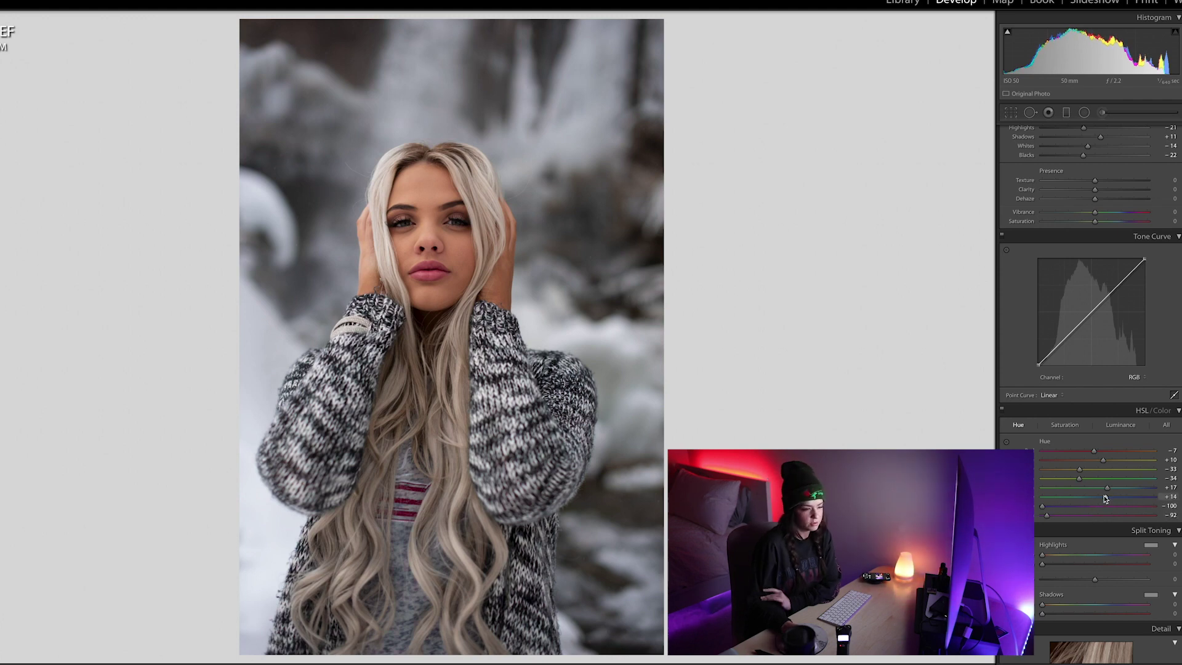
# Set the sharpening masking to 54, and enable lens profile corrections with a distortion amount of 200.
pyautogui.scroll(-7, 1106, 498)
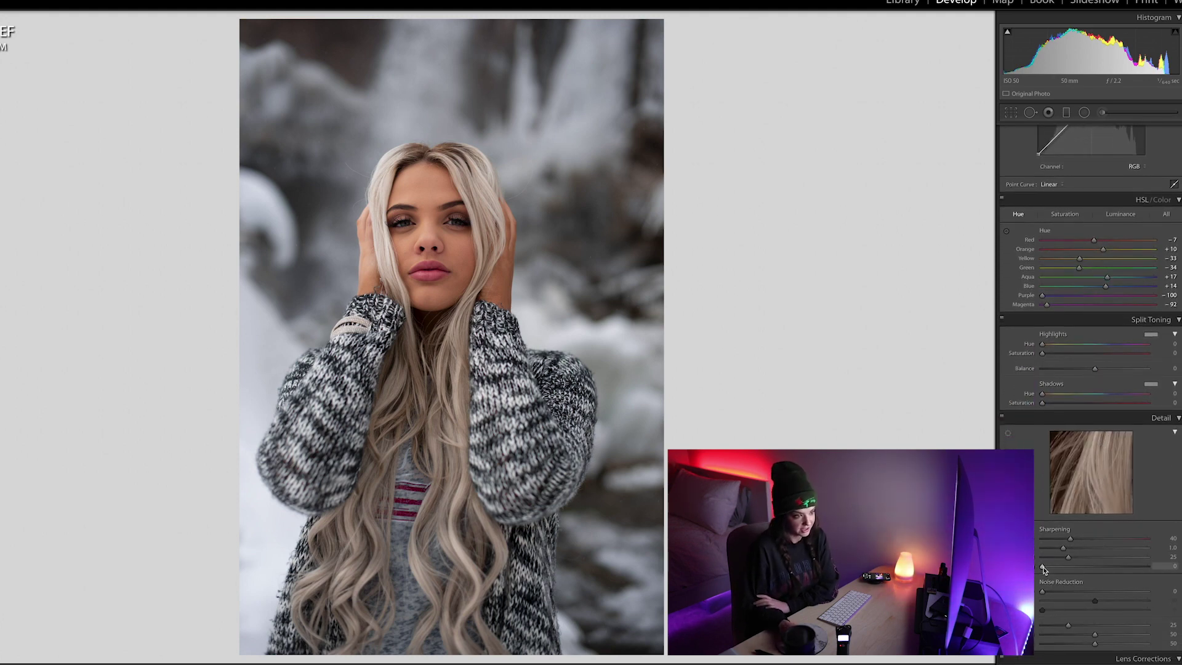
pyautogui.moveTo(1042, 566); pyautogui.dragTo(1099, 570)
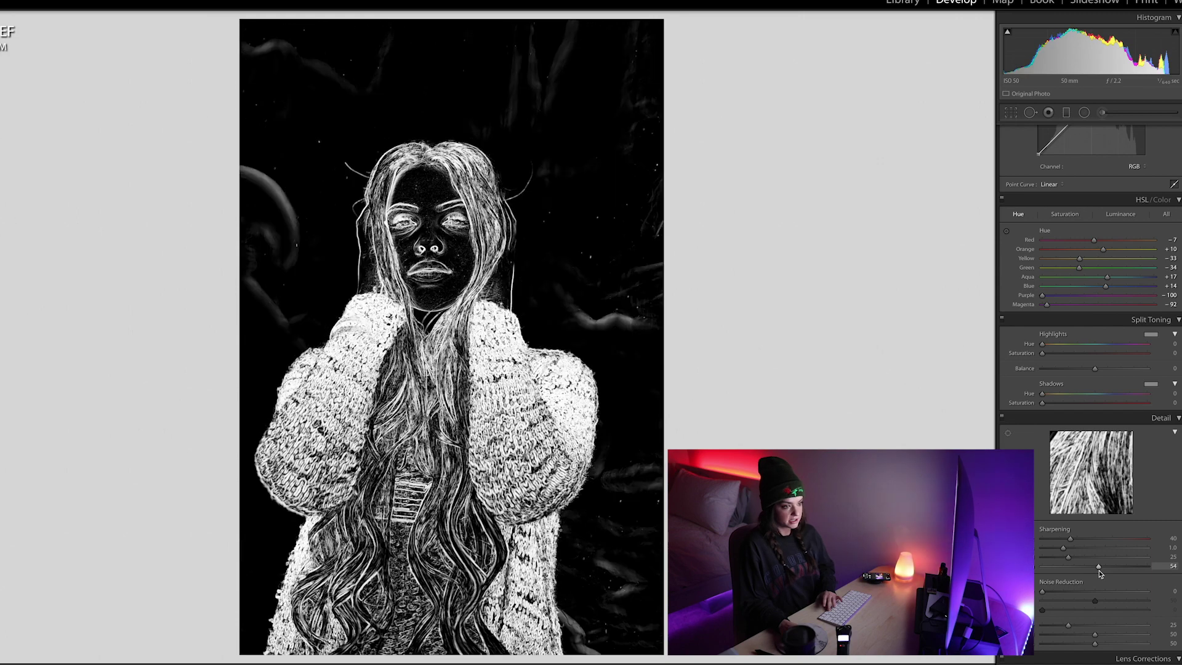
pyautogui.scroll(-15, 1089, 400)
pyautogui.moveTo(1095, 258); pyautogui.dragTo(1148, 257)
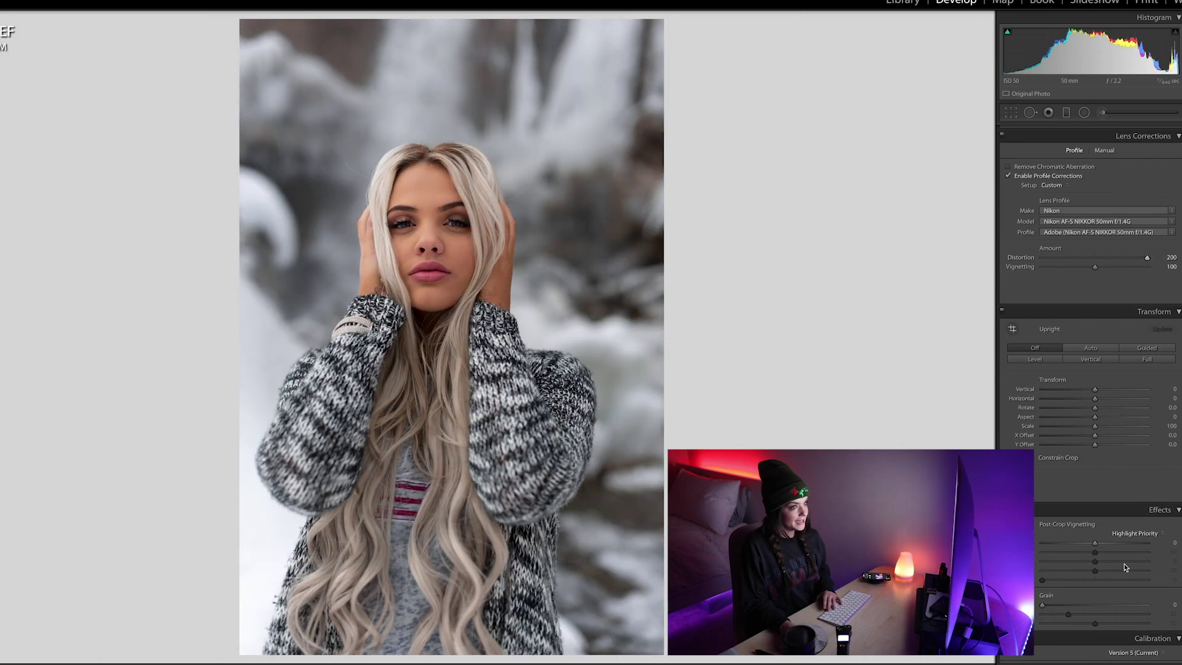
# In the camera calibration, set the hue of the Red Primary to +1, Green Primary to -4 and Blue Primary to -3.
pyautogui.scroll(-2, 1128, 554)
pyautogui.scroll(-5, 1125, 566)
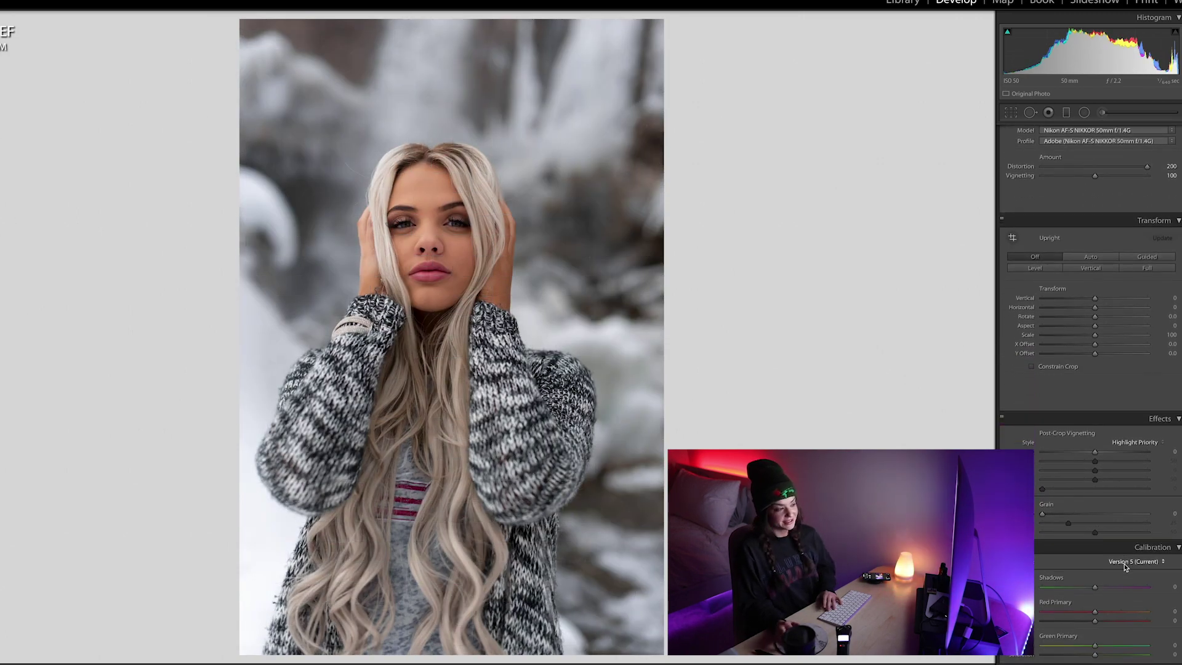
pyautogui.moveTo(1094, 642)
pyautogui.mouseDown()
pyautogui.moveTo(1095, 574)
pyautogui.moveTo(1094, 642)
pyautogui.mouseUp()
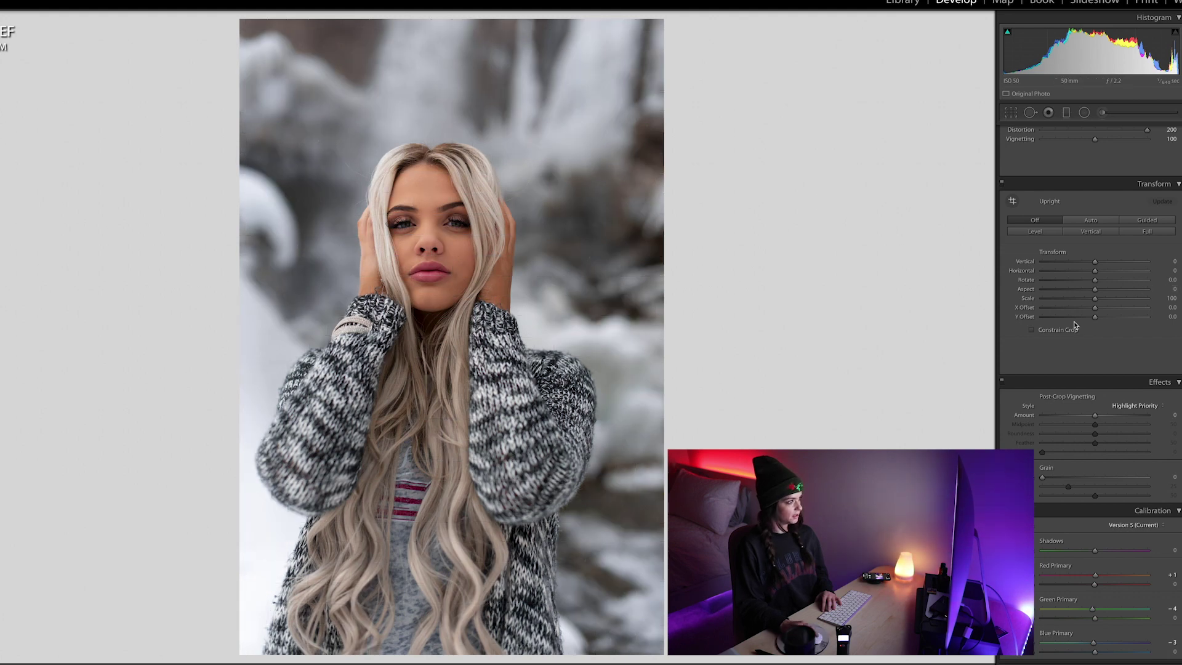
# Set the HSL saturation to Orange -5, Yellow -32, Green -44, Aqua -43, Blue -23 and Purple -9.
pyautogui.scroll(10, 1089, 345)
pyautogui.moveTo(1088, 357); pyautogui.dragTo(1087, 357)
pyautogui.moveTo(1098, 314); pyautogui.dragTo(1096, 317)
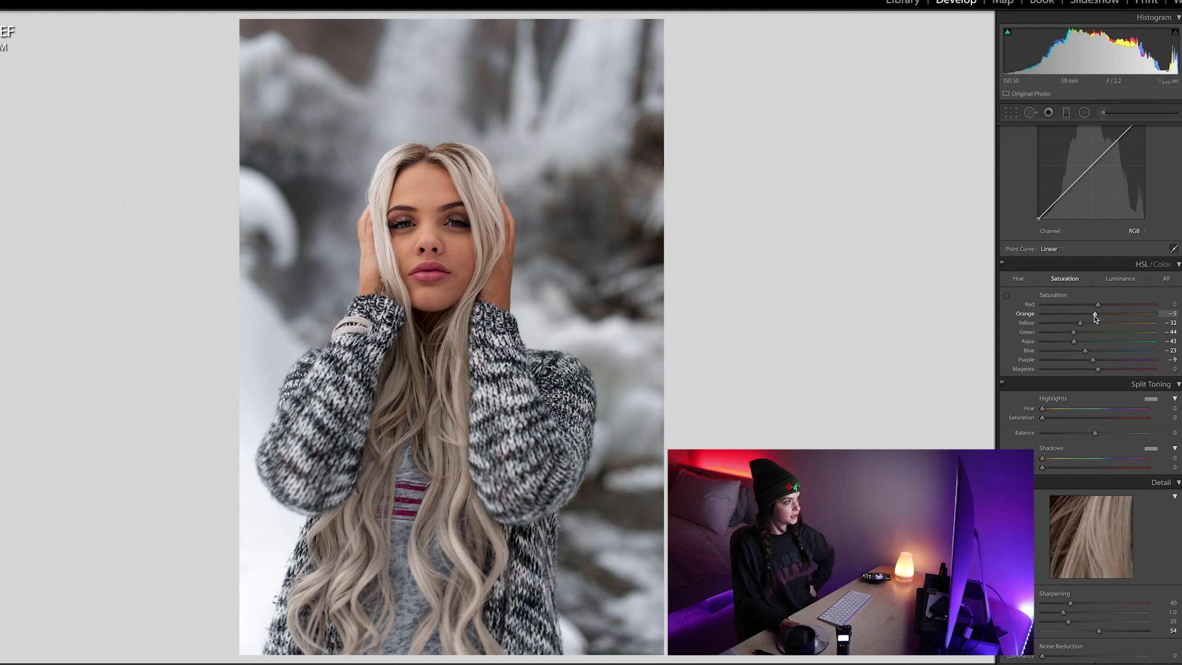
# Set the Red hue to -6, the calibration's Red Primary to hue -2 and saturation -2, and its Green Primary hue to -7.
pyautogui.scroll(5, 1095, 317)
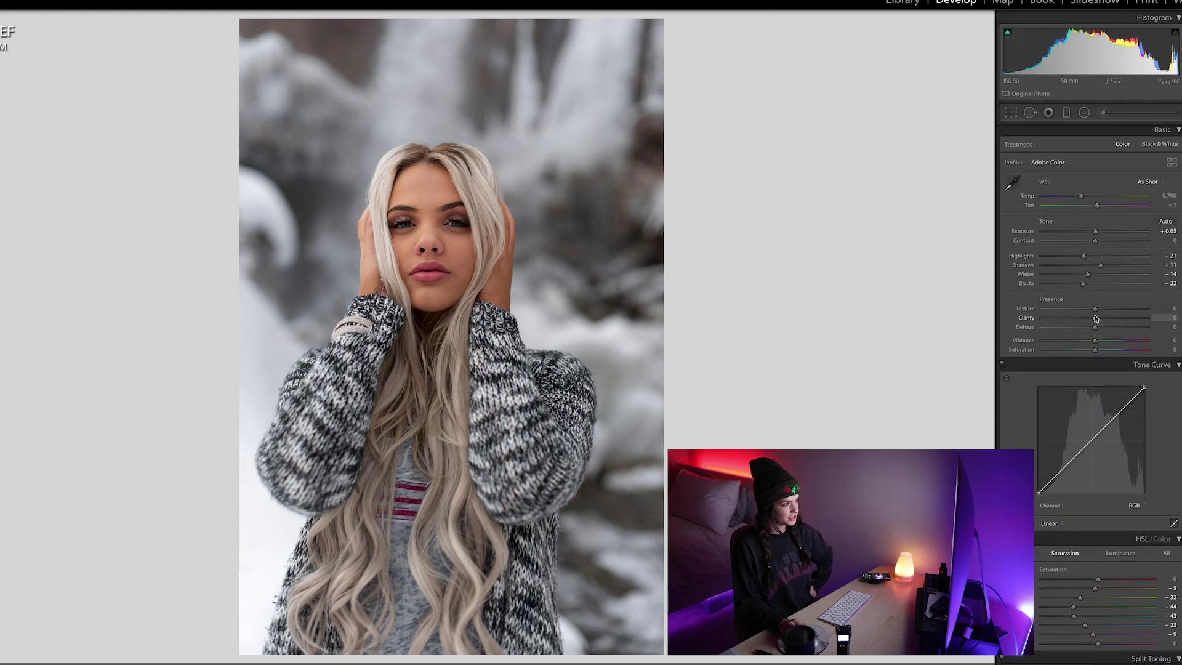
pyautogui.click(1020, 463)
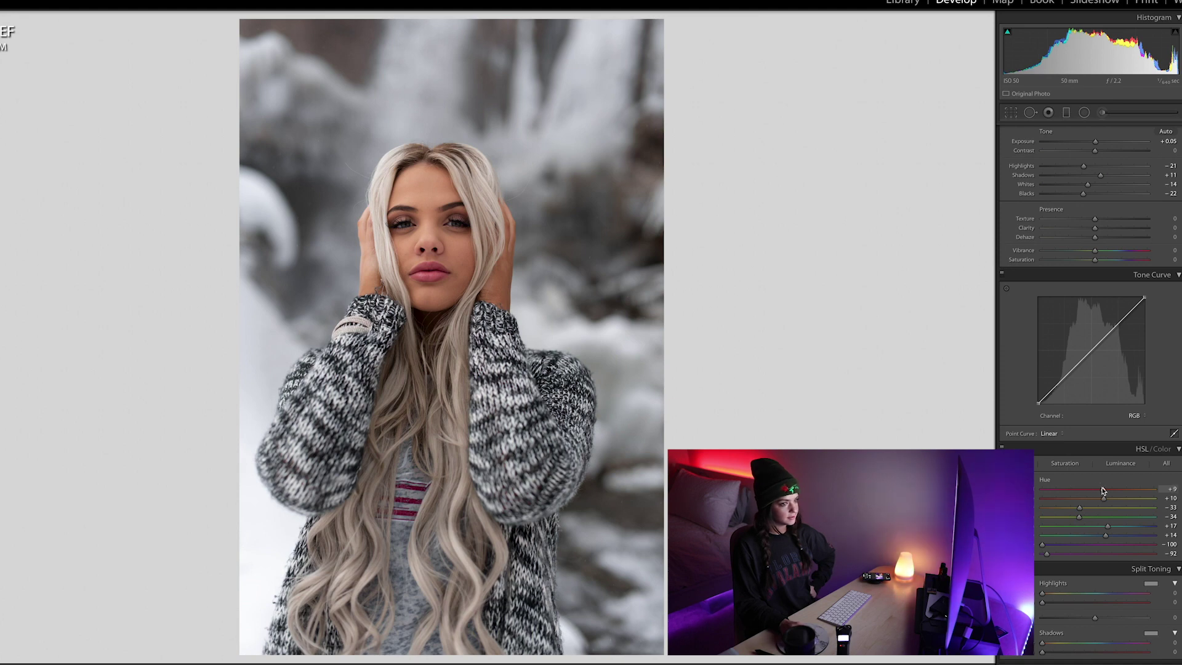
pyautogui.moveTo(1100, 490); pyautogui.dragTo(1089, 491)
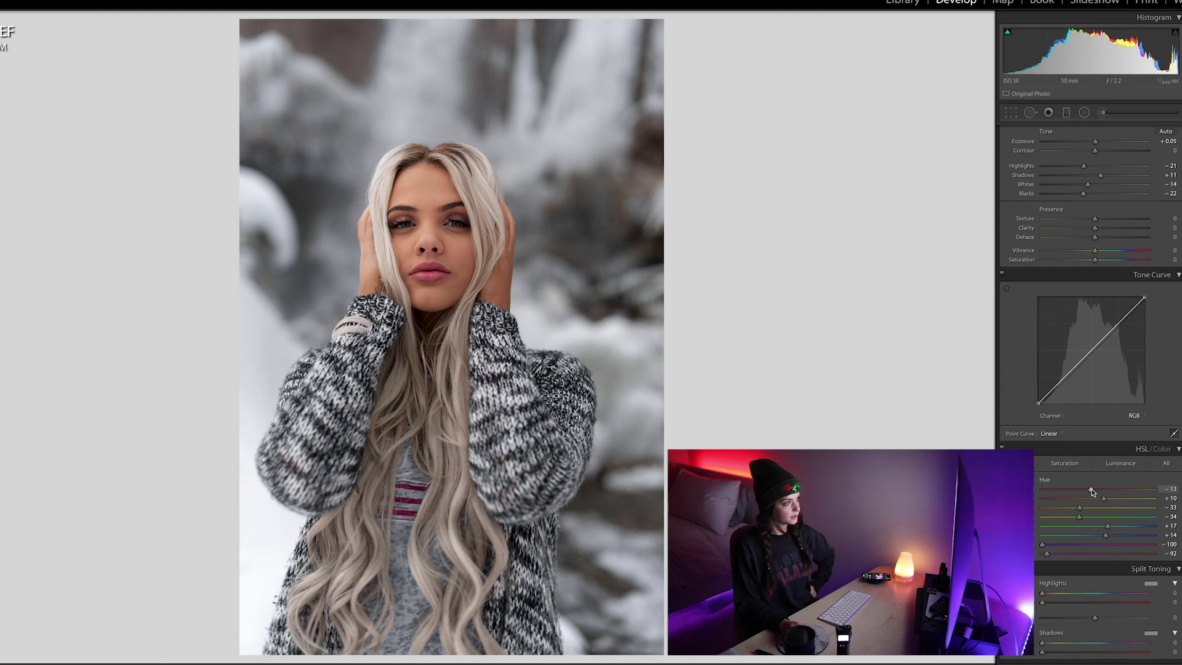
pyautogui.scroll(-20, 1091, 490)
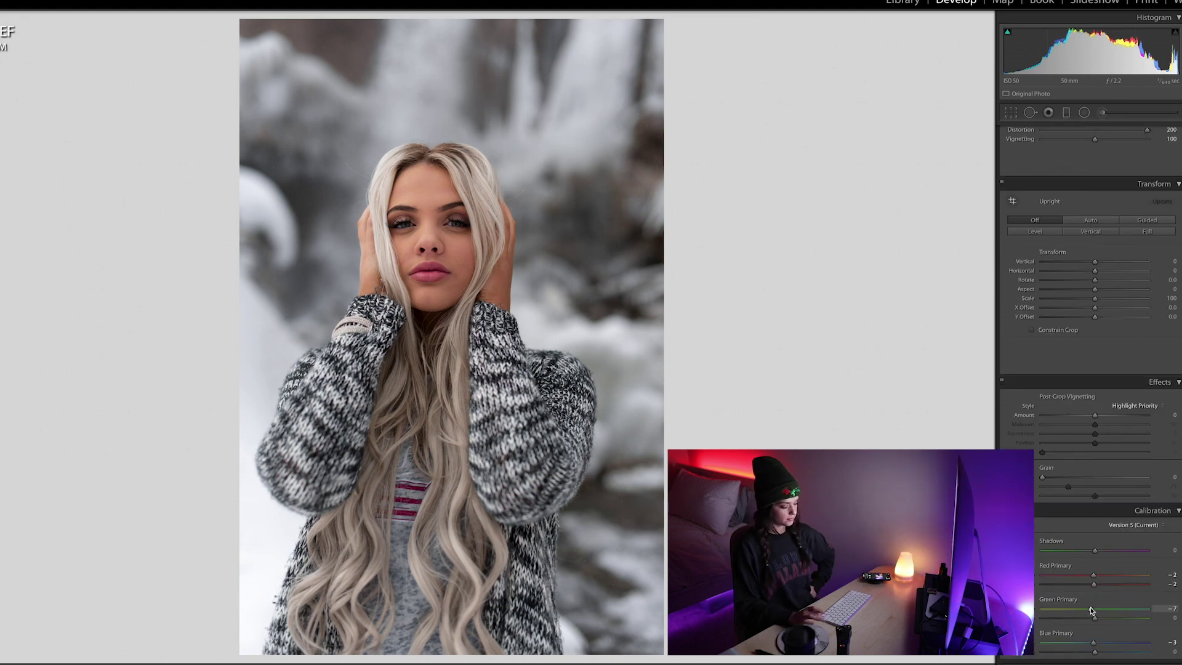
# Add shadow, midtone and highlight points to the RGB tone curve and nudge the highlight point slightly upward.
pyautogui.scroll(20, 1096, 431)
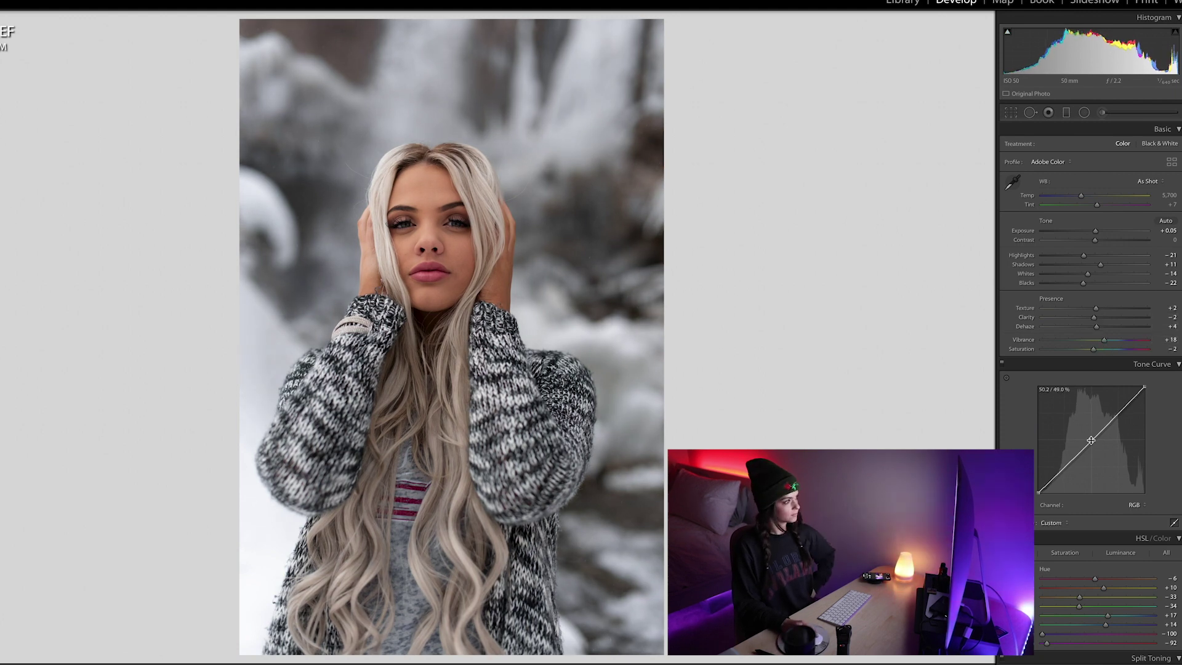
pyautogui.click(1091, 441)
pyautogui.click(1064, 469)
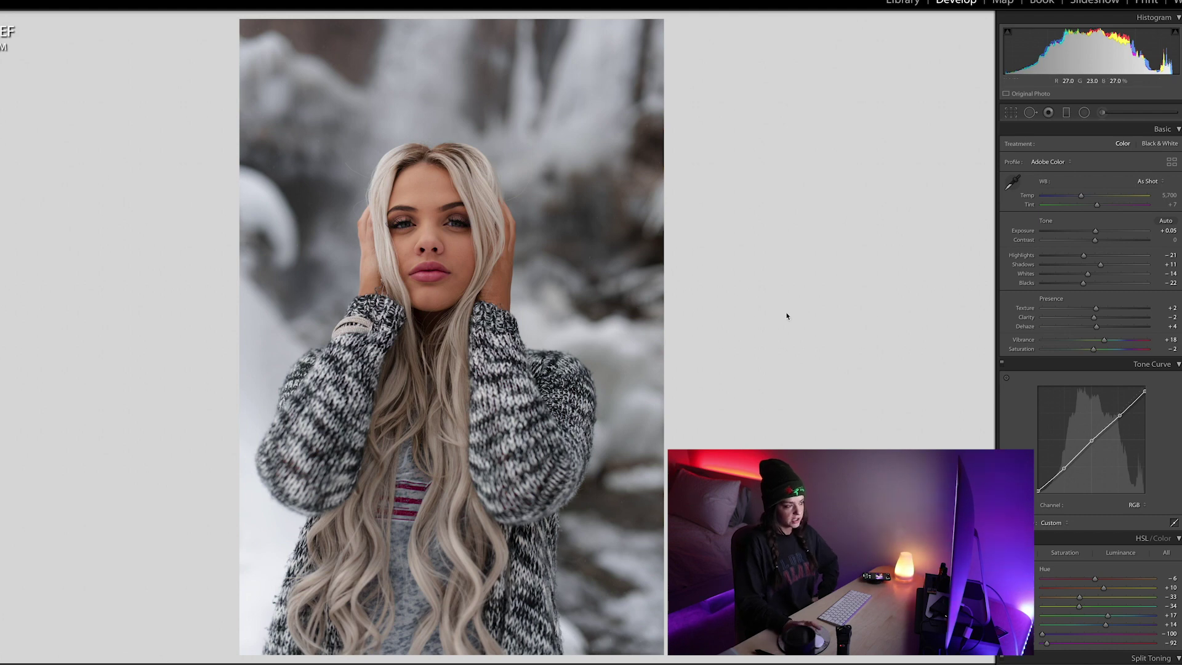
pyautogui.moveTo(1119, 415); pyautogui.dragTo(1119, 414)
# Set the HSL Orange saturation to -12, the white balance to temperature 5,297 and tint +4, and the blacks to -24.
pyautogui.click(1064, 552)
pyautogui.scroll(1, 1158, 132)
pyautogui.moveTo(1081, 196); pyautogui.dragTo(1077, 196)
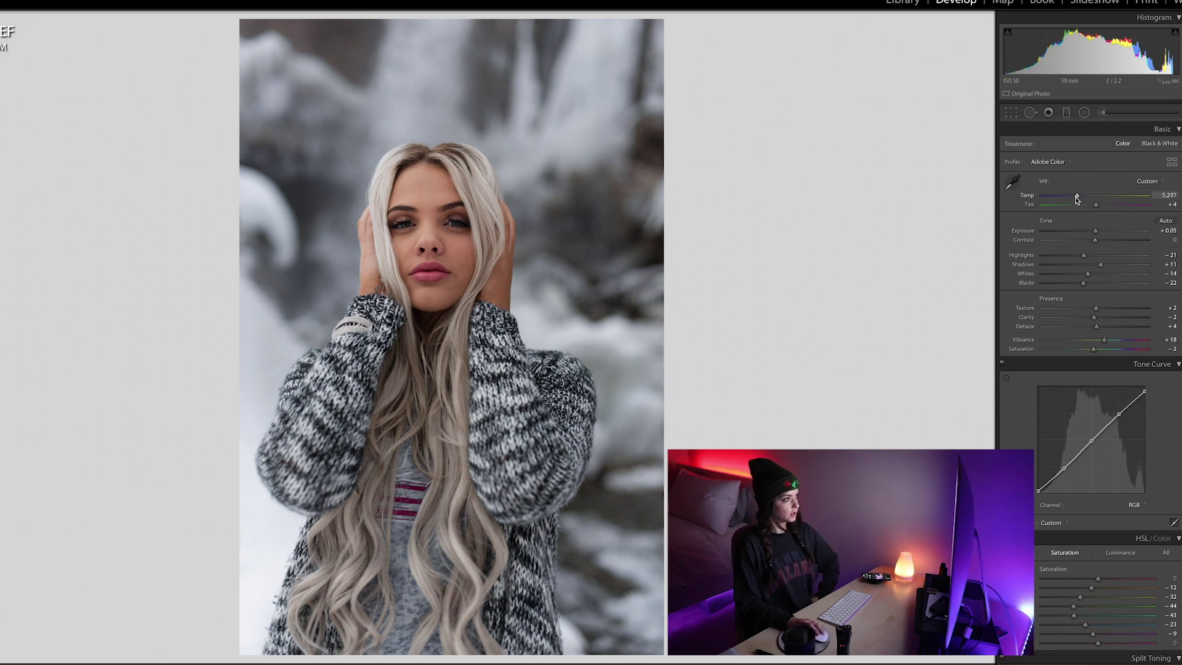
pyautogui.moveTo(1082, 282); pyautogui.dragTo(1081, 283)
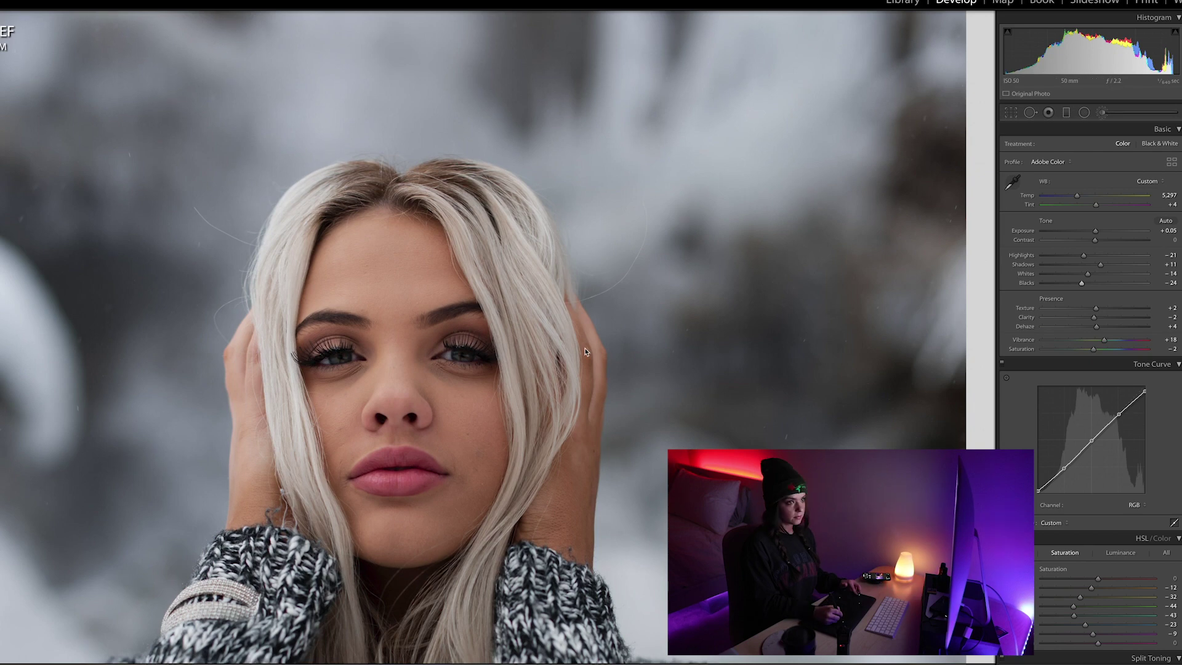
# Brighten the iris of the image-right eye with the iris brighten adjustment brush at exposure 0.34 and size 1.2, using two separate masks.
pyautogui.click(1102, 112)
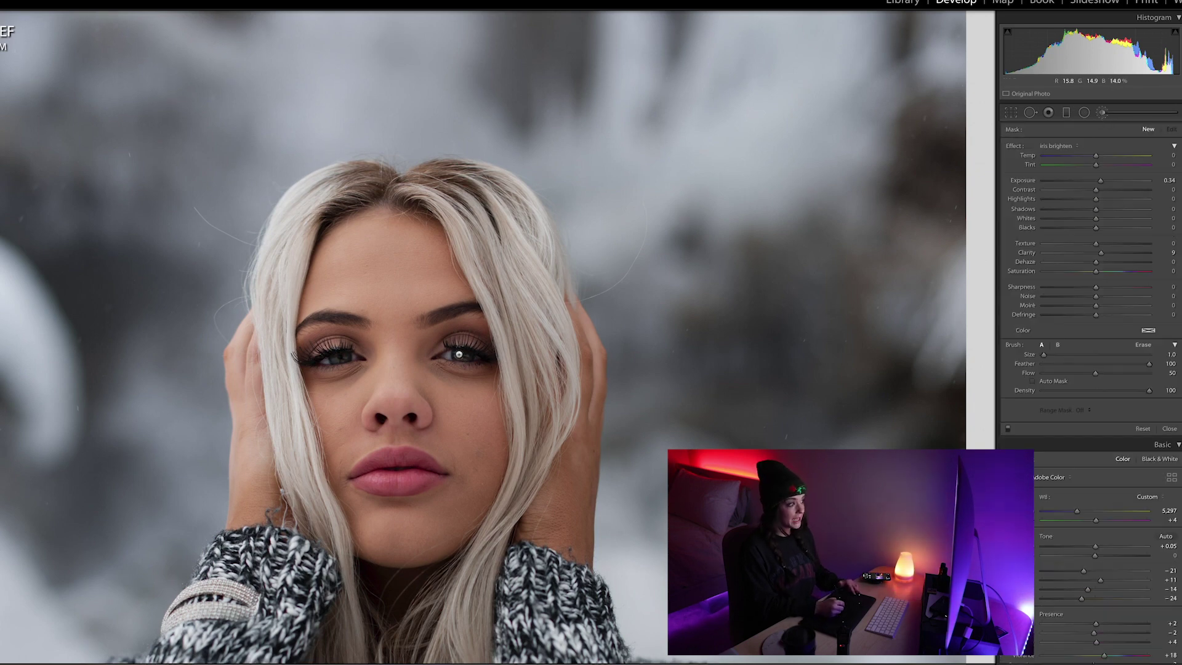
pyautogui.press('[')
pyautogui.press('[')
pyautogui.press('[')
pyautogui.press('[')
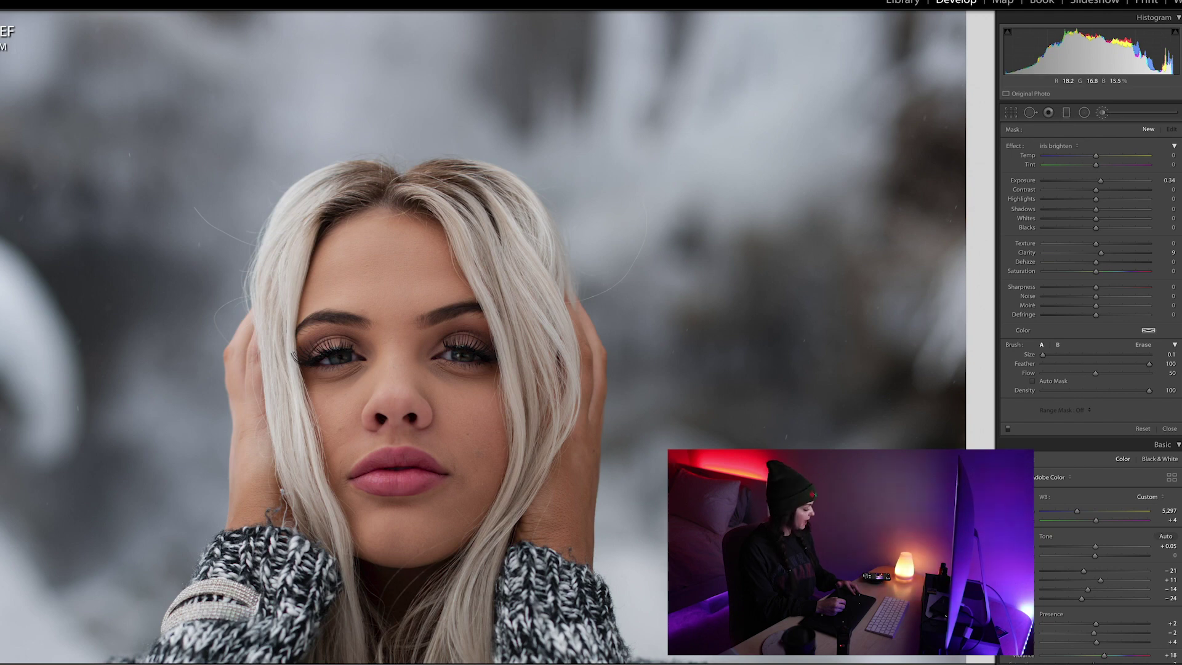
pyautogui.press(']')
pyautogui.click(1165, 354)
pyautogui.write('1.2')
pyautogui.press('Return')
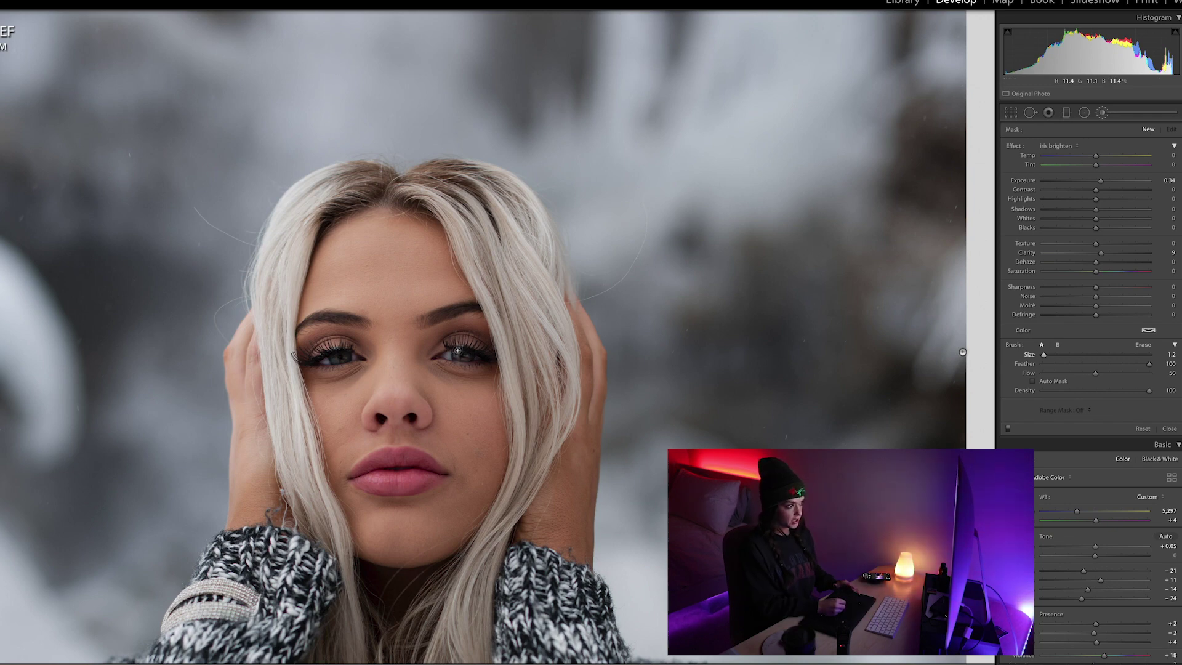
pyautogui.moveTo(460, 353); pyautogui.dragTo(468, 355)
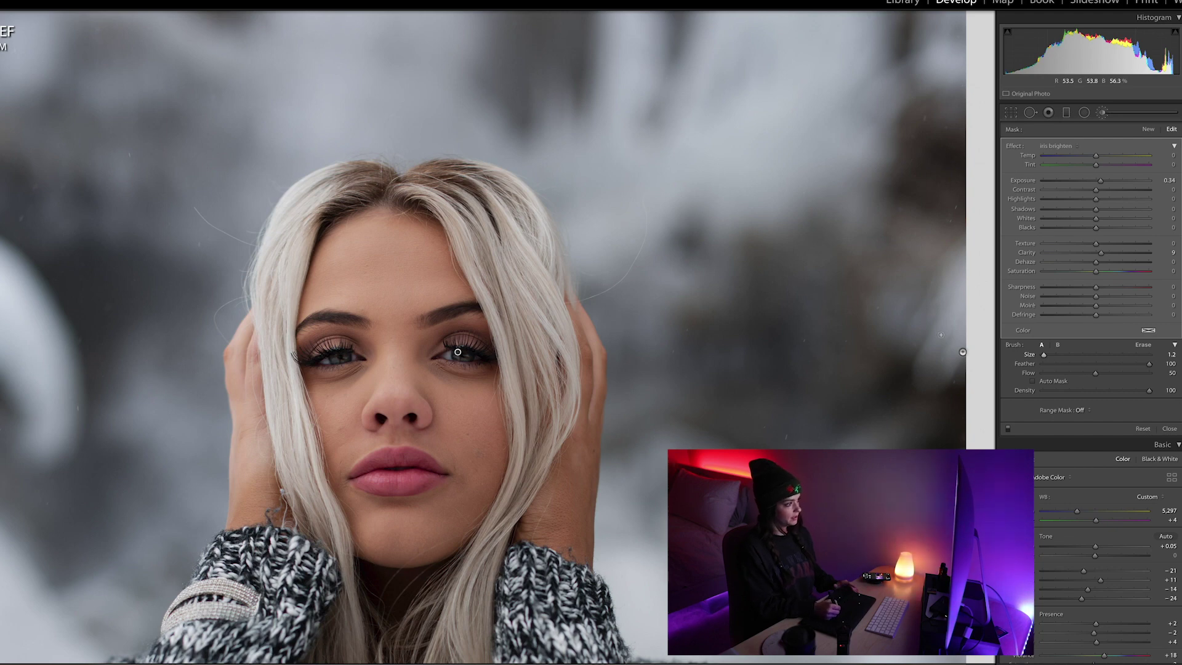
pyautogui.click(1147, 129)
pyautogui.moveTo(448, 355)
pyautogui.mouseDown()
pyautogui.moveTo(484, 355)
pyautogui.moveTo(458, 354)
pyautogui.mouseUp()
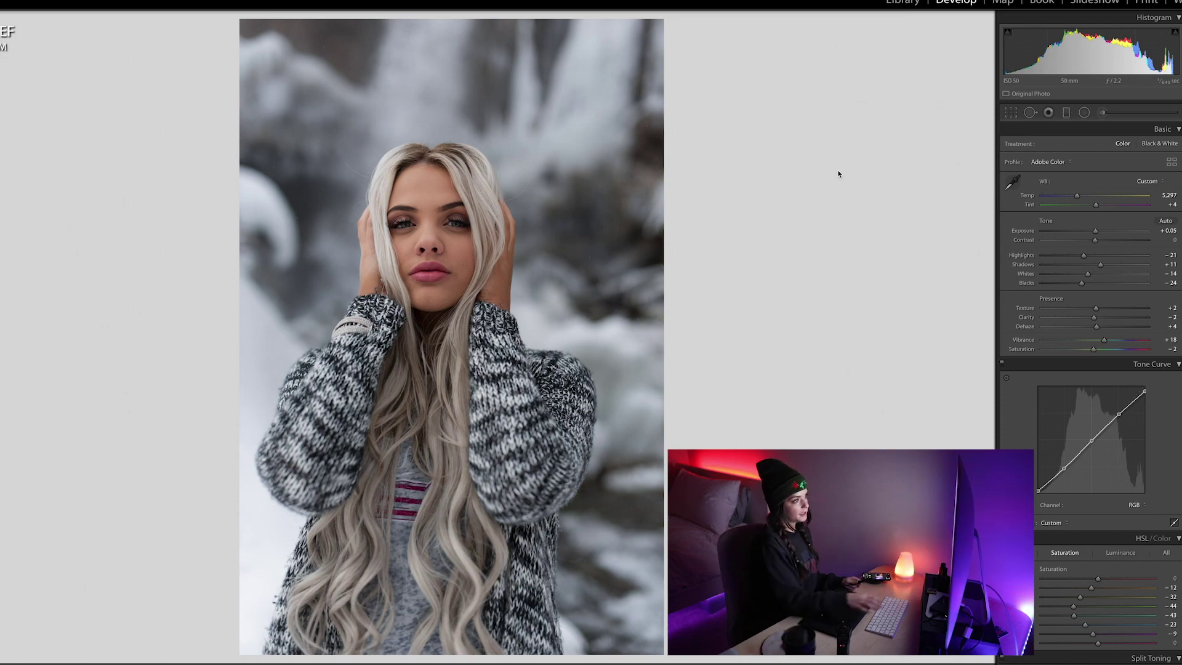
# Open the portrait in Photoshop and run the frequency separation action, accepting its Gaussian Blur on the Color layer.
pyautogui.press('super+e')
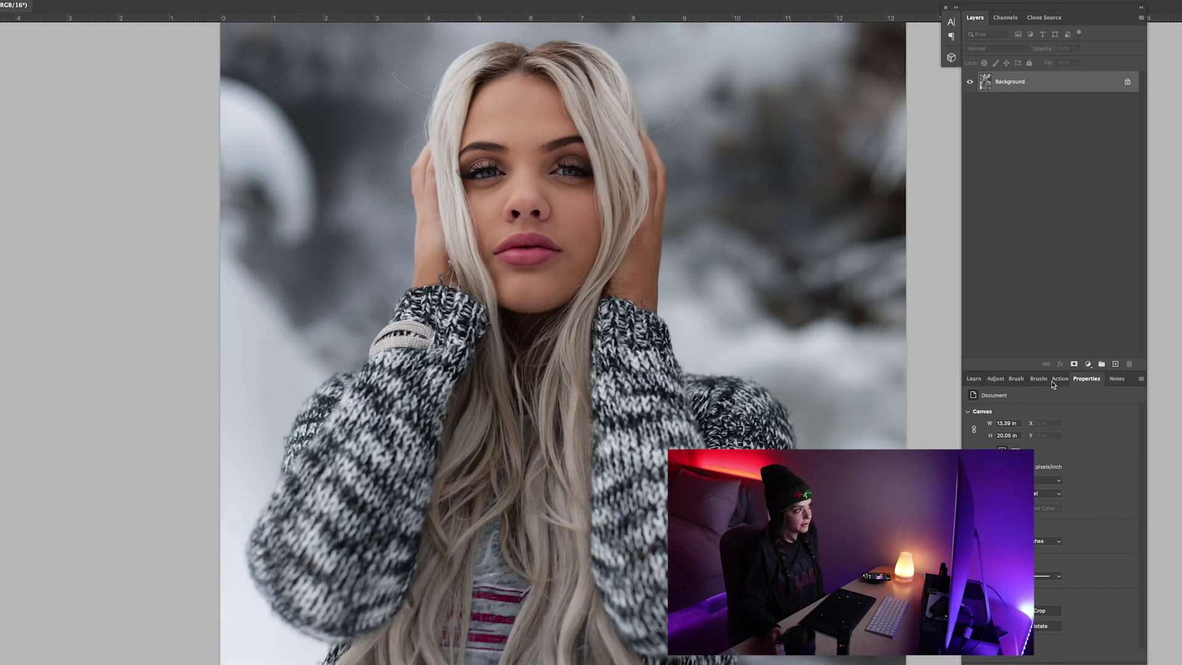
pyautogui.click(1069, 460)
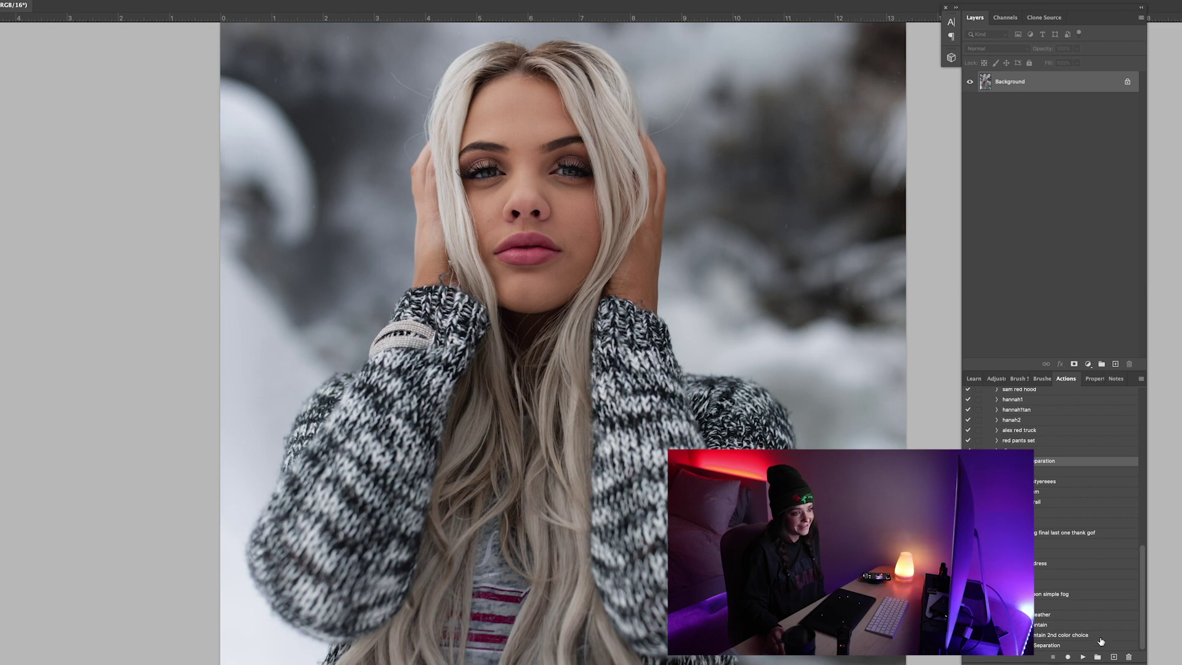
pyautogui.click(1082, 658)
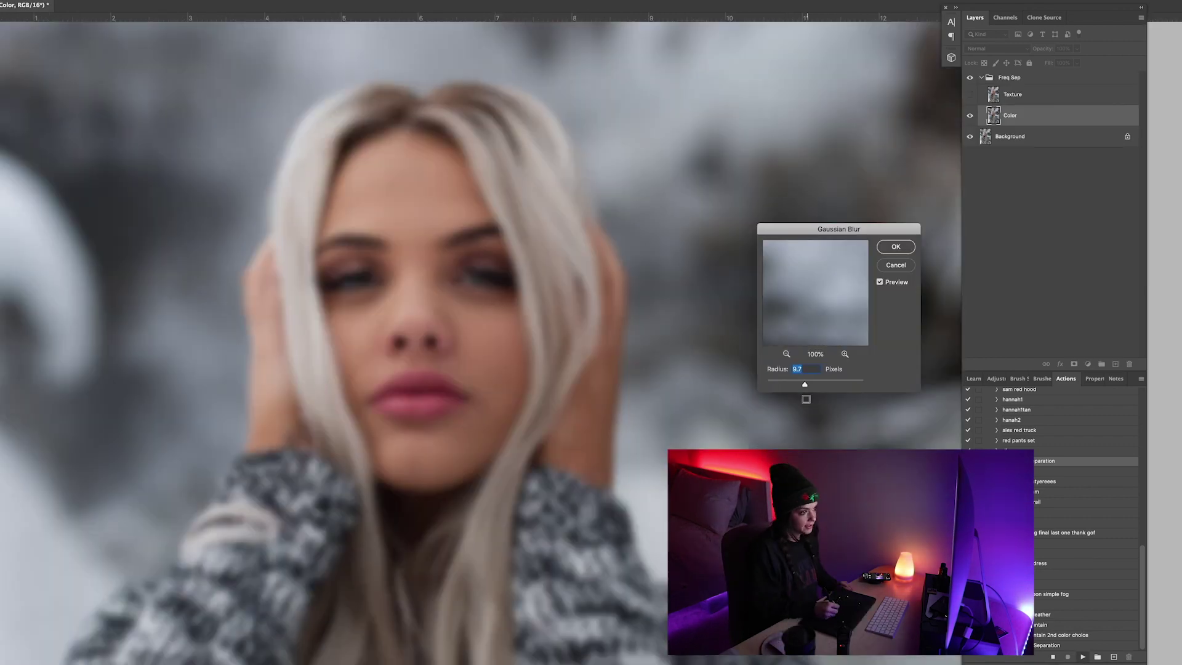
pyautogui.press('Return')
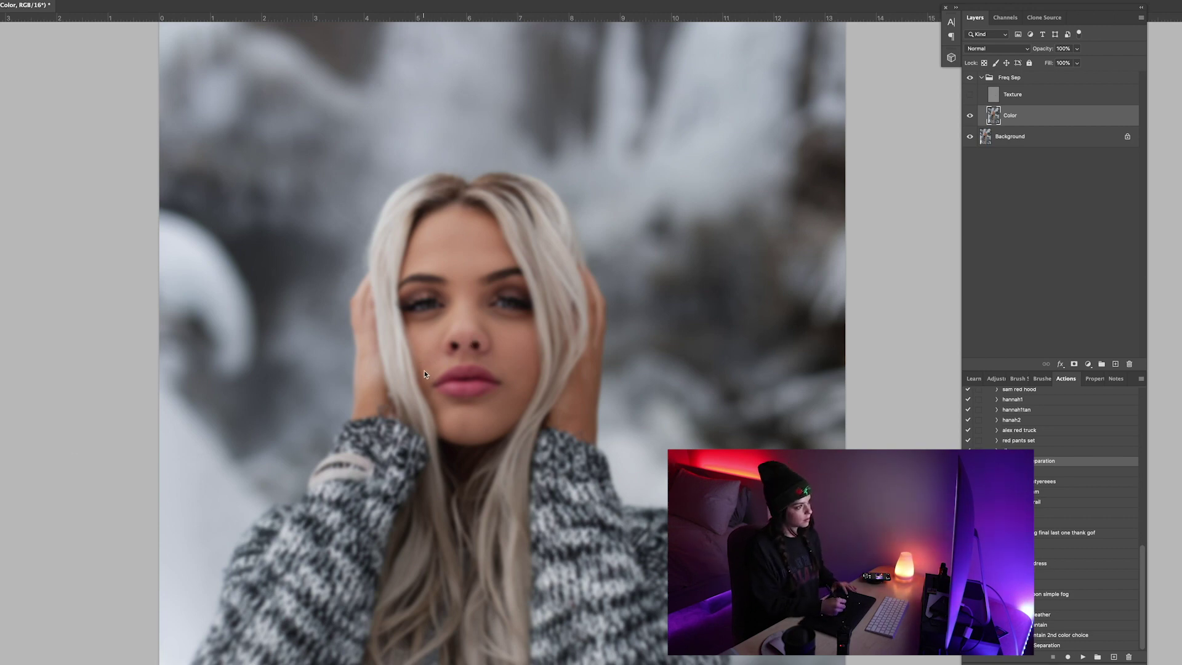
# Make the Texture layer visible and retouch a small blemish on the forehead on that layer.
pyautogui.click(970, 94)
pyautogui.click(969, 94)
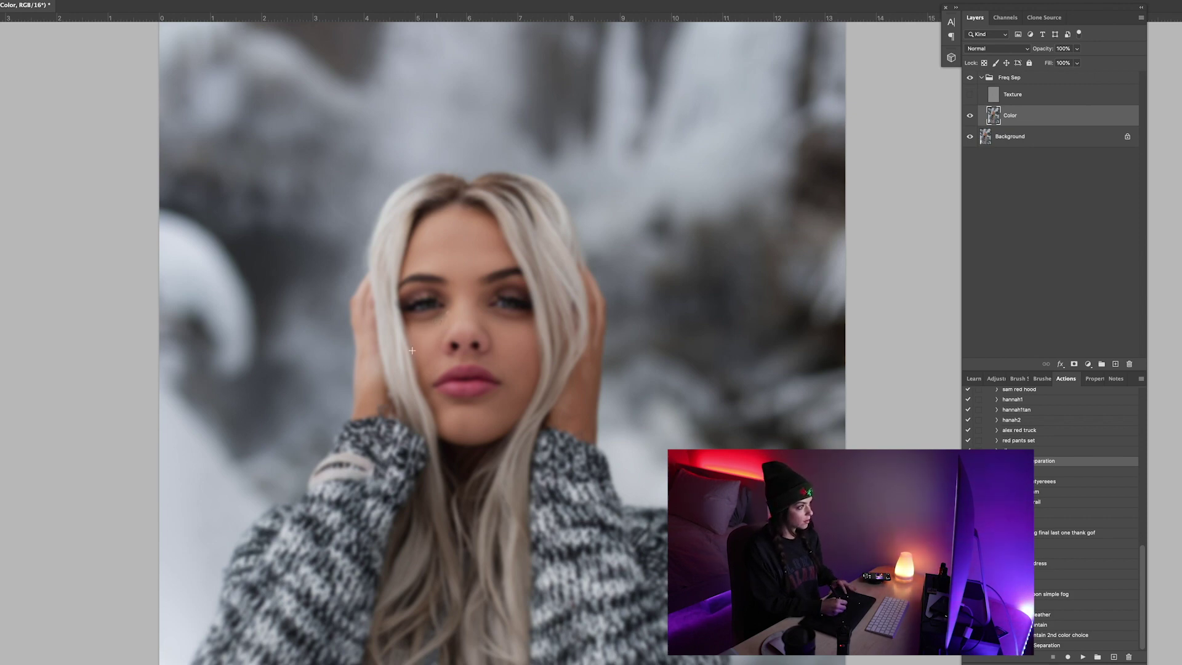
pyautogui.click(969, 94)
pyautogui.click(1011, 94)
pyautogui.press('super+plus')
pyautogui.press('super+plus')
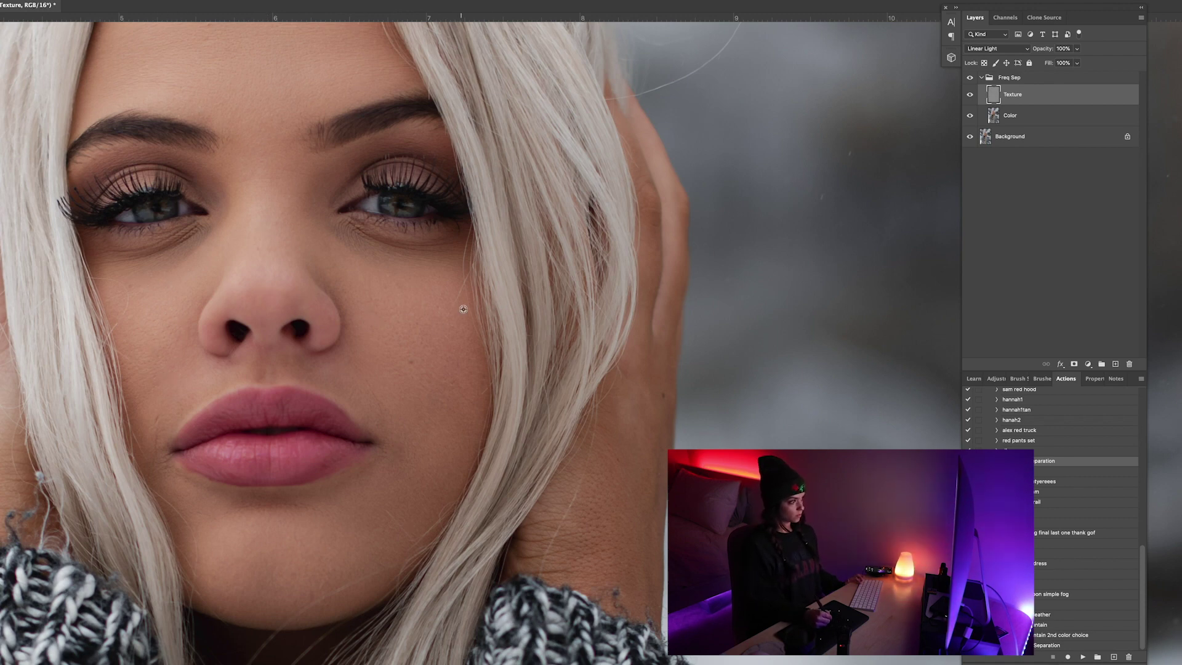
pyautogui.moveTo(456, 377); pyautogui.dragTo(490, 533)
pyautogui.click(242, 179)
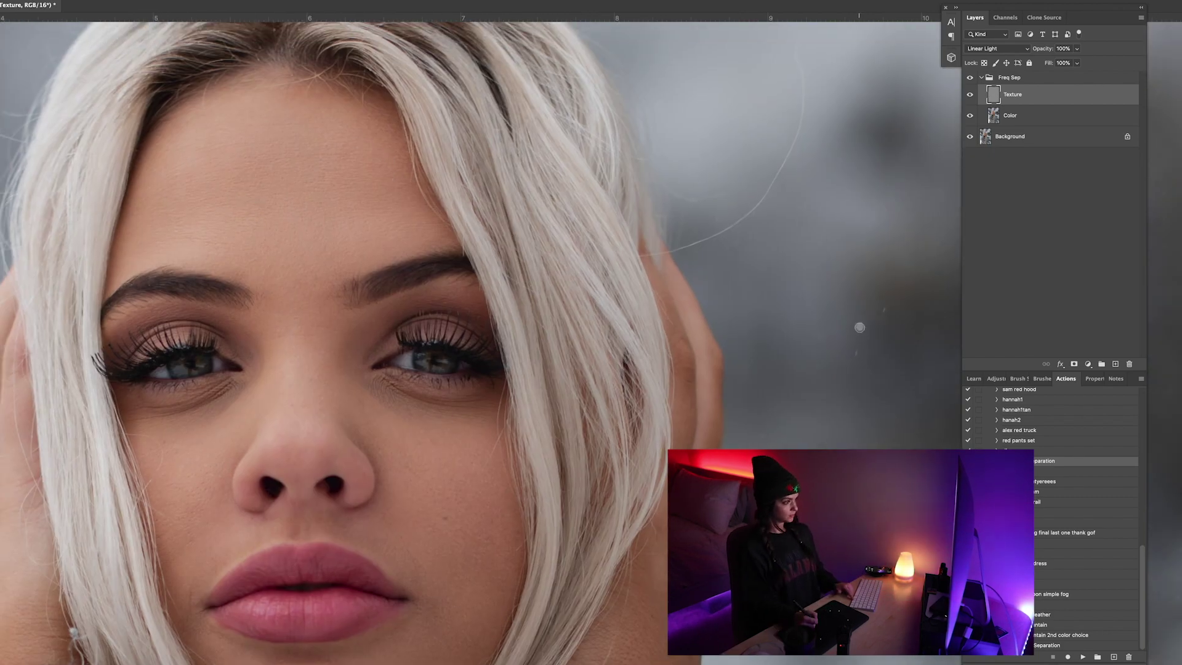
# Duplicate the Texture layer, hide the copy behind a black mask, and collapse the Freq Sep group.
pyautogui.press('super+j')
pyautogui.press('super+0')
pyautogui.press('super+space')
pyautogui.press('Escape')
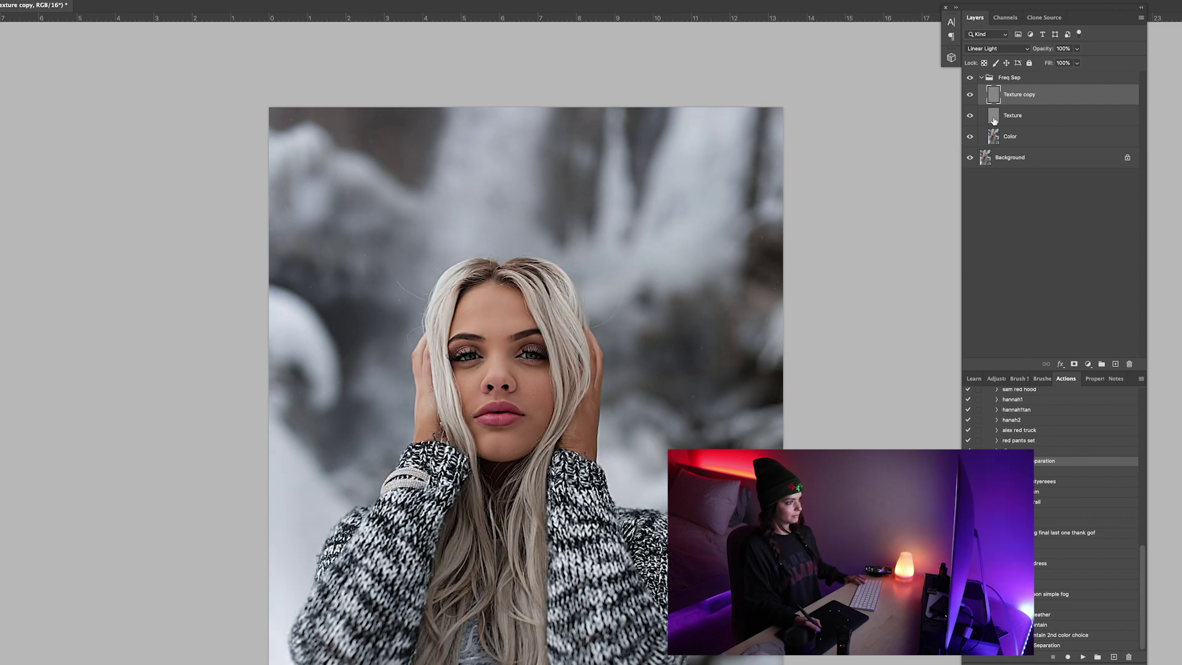
pyautogui.press('super+z')
pyautogui.press('super+j')
pyautogui.keyDown('alt'); pyautogui.click(1074, 364); pyautogui.keyUp('alt')
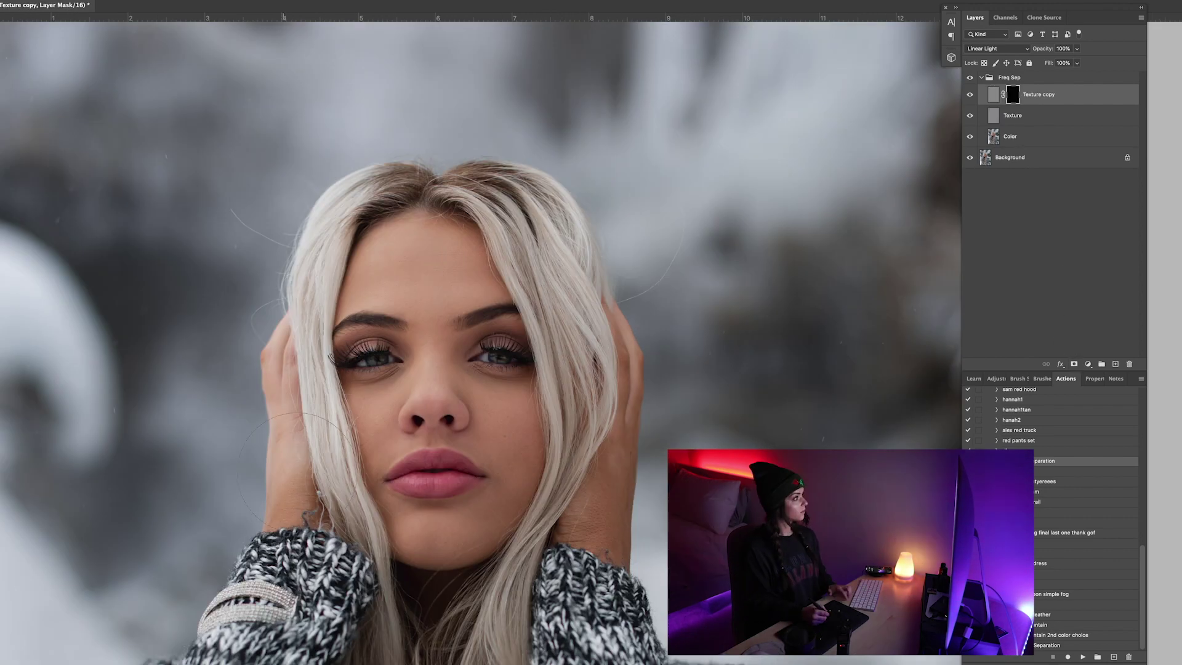
pyautogui.click(982, 78)
pyautogui.click(1027, 246)
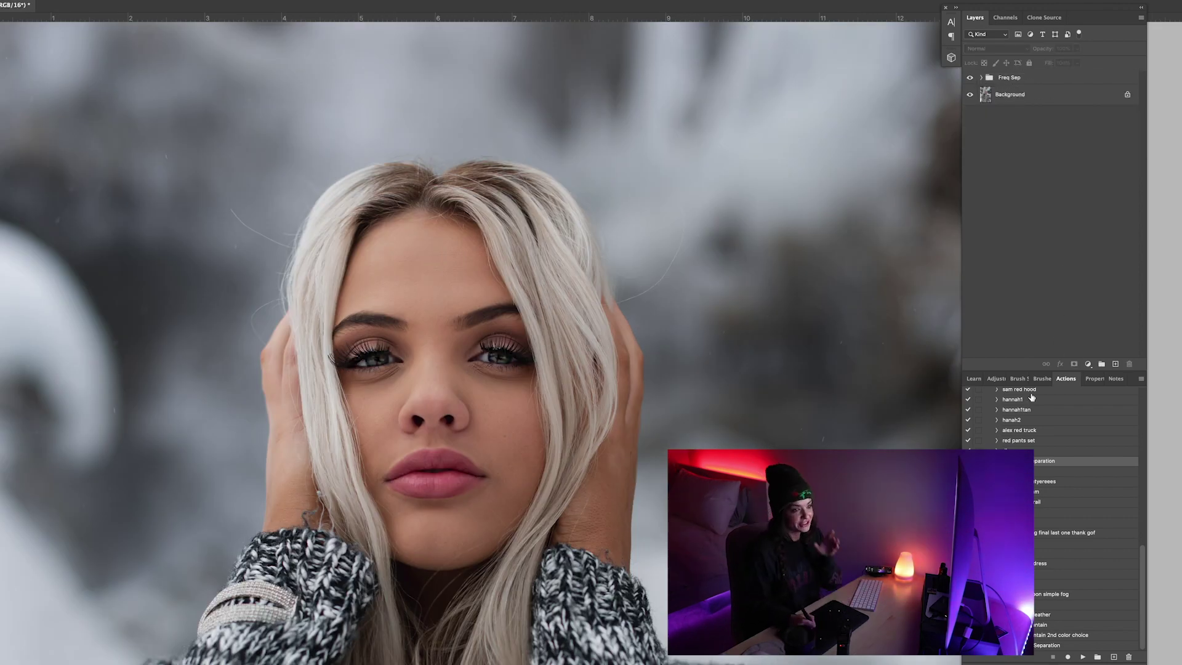
# Run the dodge-and-burn action above the Freq Sep group and target the dodge layer's mask.
pyautogui.click(1071, 450)
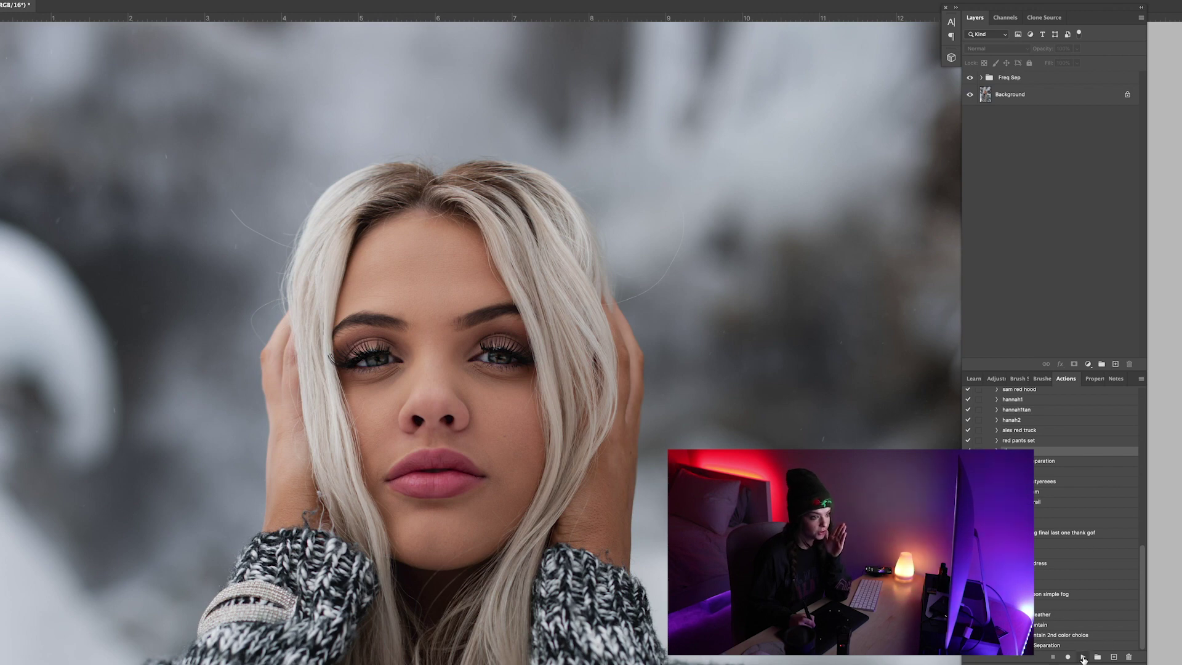
pyautogui.click(1083, 656)
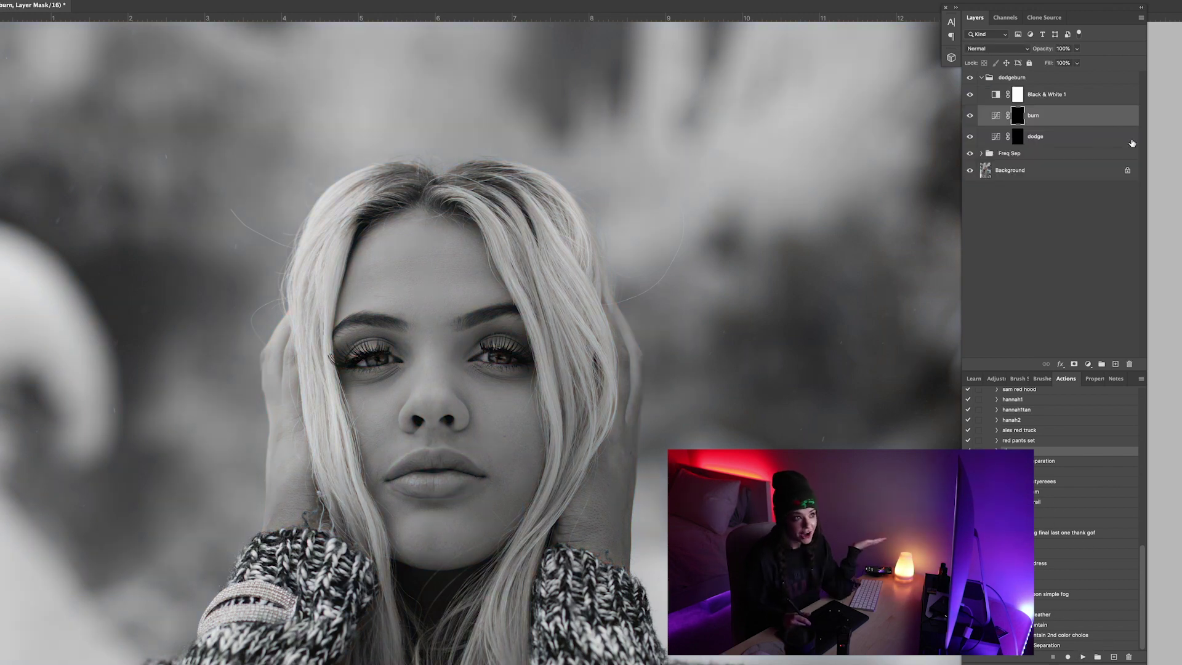
pyautogui.click(1063, 140)
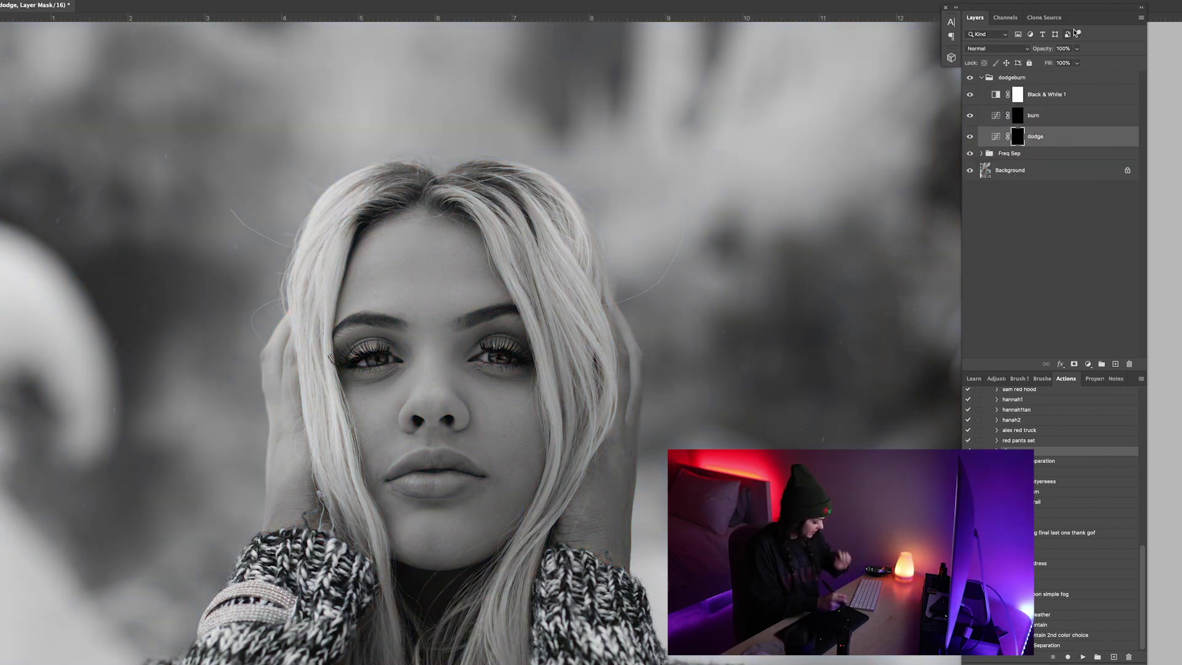
# Dodge and burn the skin beneath the image-right eye on the dodge and burn masks with a soft 5 px brush.
pyautogui.hotkey('ctrl', '+')
pyautogui.hotkey('ctrl', '+')
pyautogui.click(1041, 378)
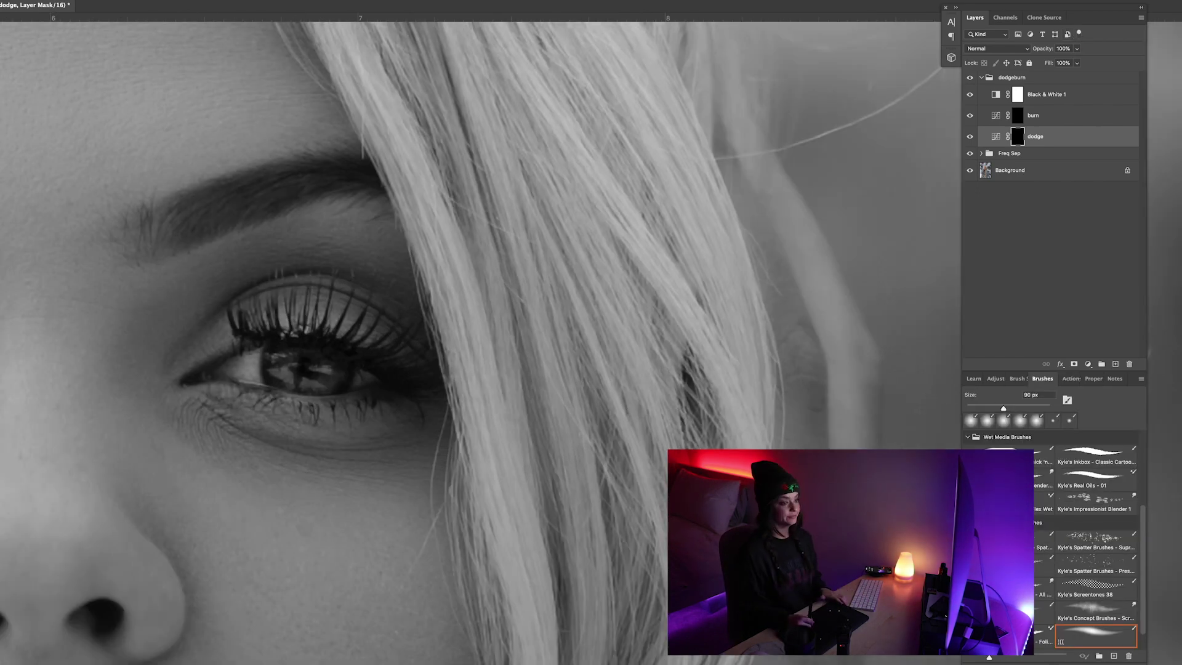
pyautogui.click(1019, 420)
pyautogui.press('super+plus')
pyautogui.moveTo(203, 462); pyautogui.dragTo(449, 457)
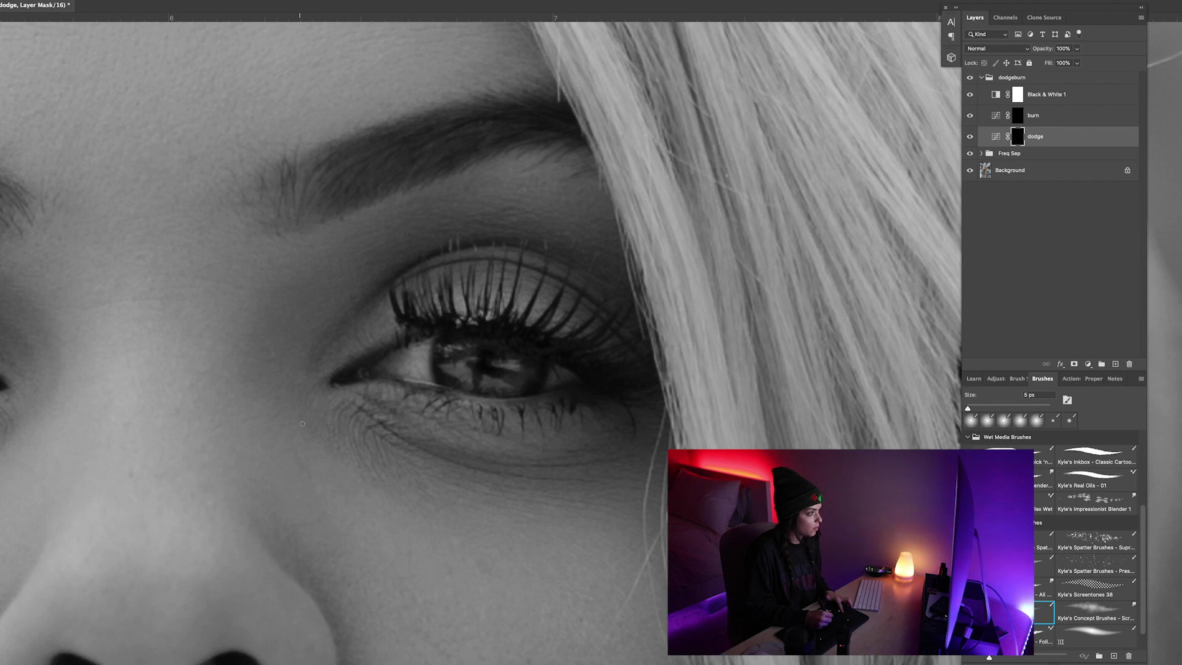
pyautogui.hotkey('alt', ']')
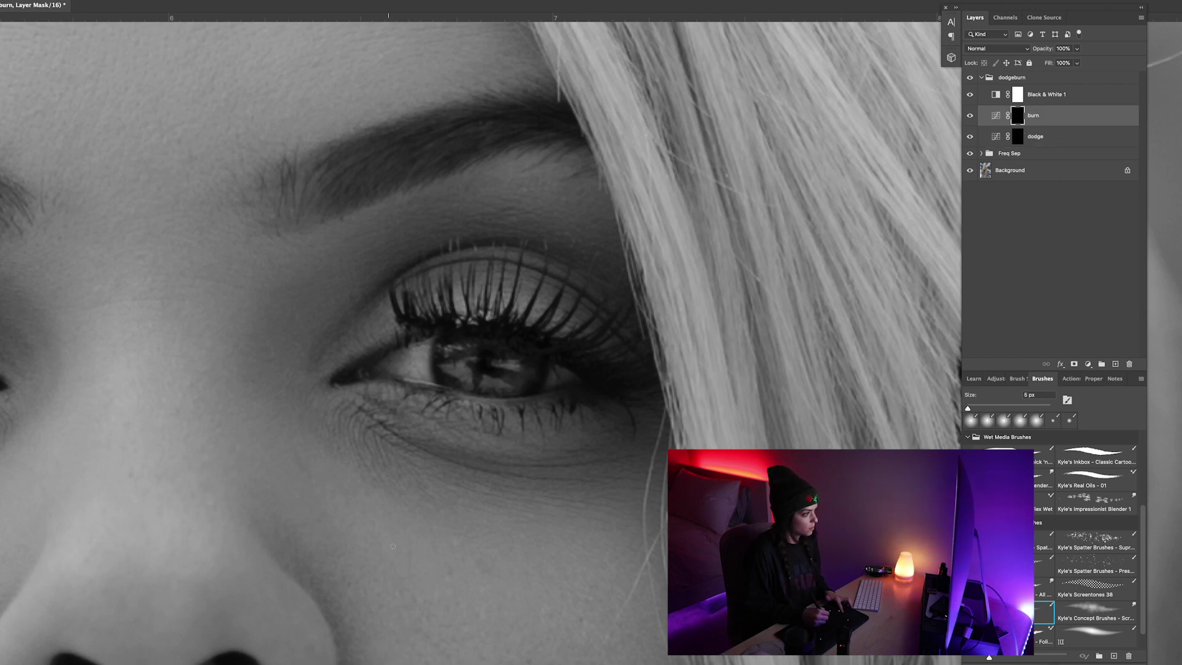
pyautogui.hotkey('alt', '[')
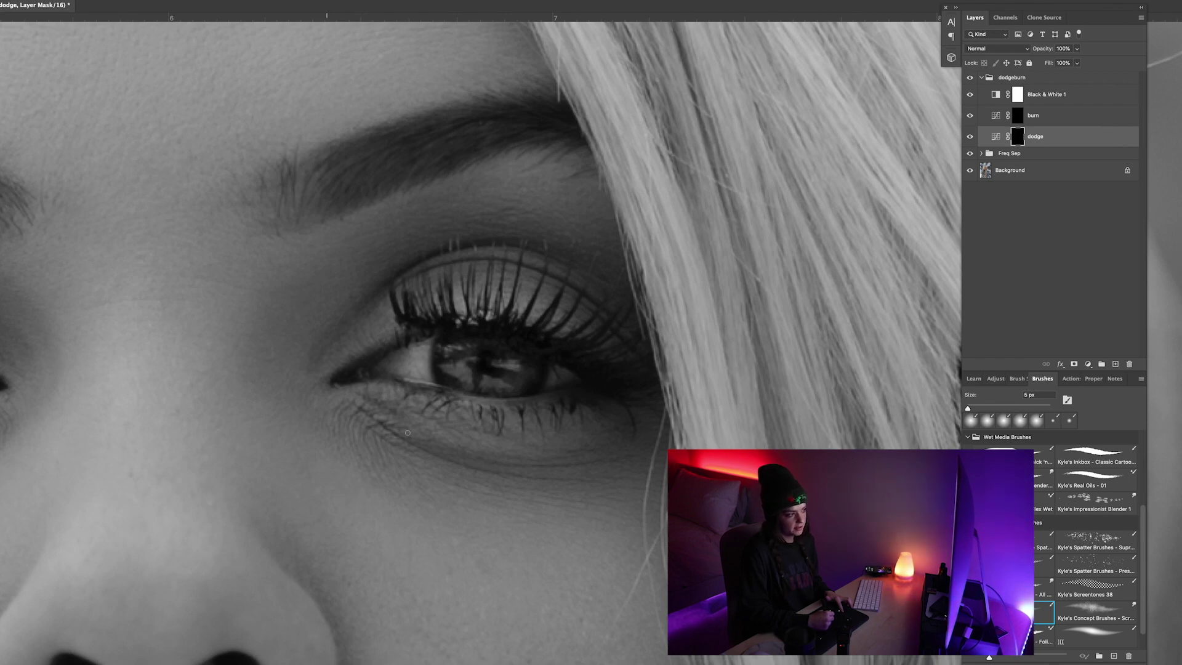
# Dodge the larger facial areas around the eyes and nose on the dodge mask with a 25 px brush.
pyautogui.press('super+minus')
pyautogui.press('super+minus')
pyautogui.press(']')
pyautogui.press(']')
pyautogui.press(']')
pyautogui.press(']')
pyautogui.press(']')
pyautogui.press(']')
pyautogui.press(']')
pyautogui.press(']')
pyautogui.press(']')
pyautogui.press(']')
pyautogui.press(']')
pyautogui.press(']')
pyautogui.press(']')
pyautogui.press('[')
pyautogui.press('[')
pyautogui.press('[')
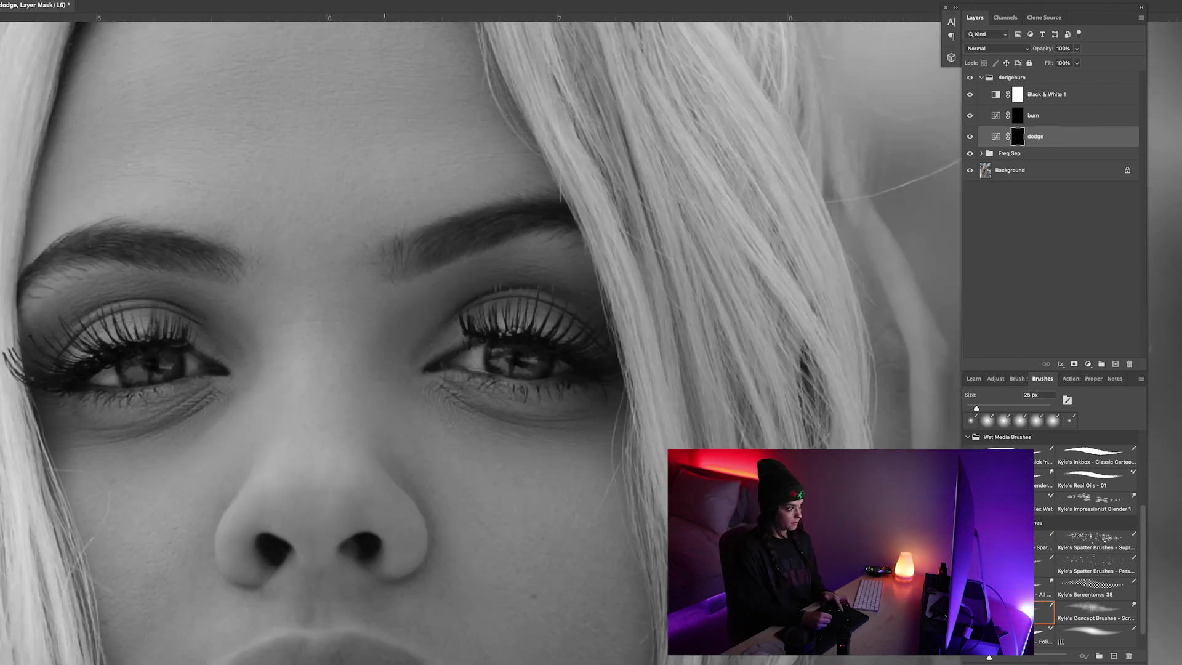
# Compare the portrait with the dodgeburn group hidden and shown.
pyautogui.click(970, 78)
pyautogui.press('super+minus')
pyautogui.click(970, 78)
pyautogui.press('super+plus')
# Refine the skin around the nose and image-left eye with a 10 px brush, continuing on the burn mask.
pyautogui.moveTo(431, 434); pyautogui.dragTo(699, 354)
pyautogui.press('[')
pyautogui.press('[')
pyautogui.press('[')
pyautogui.press('[')
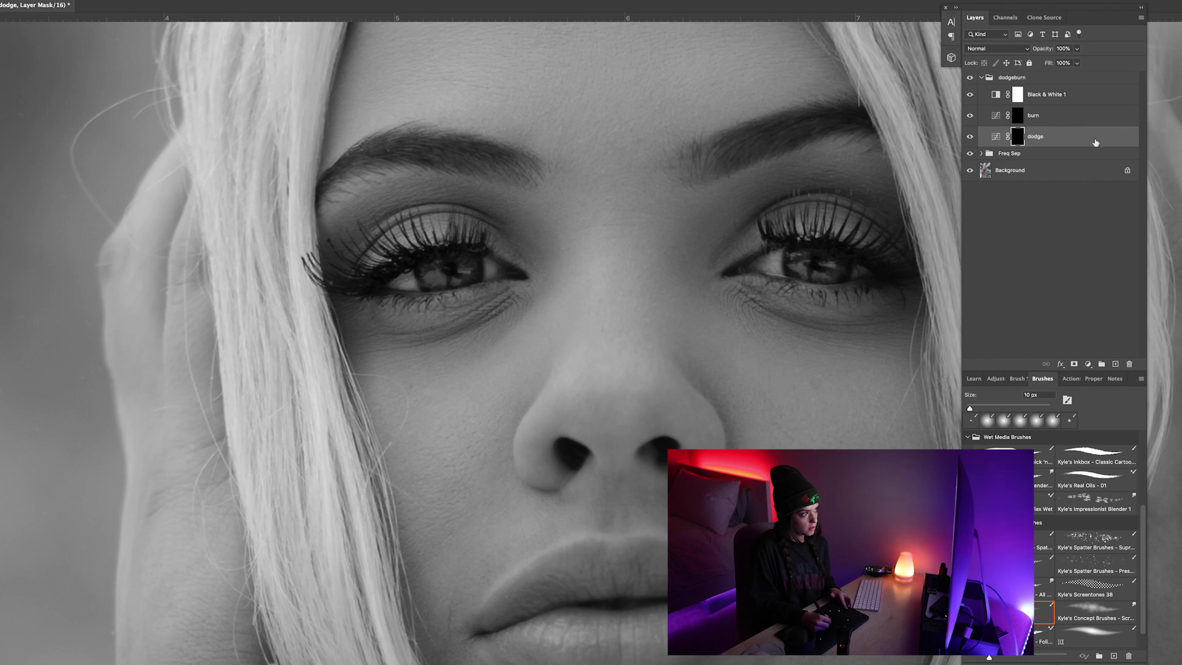
pyautogui.hotkey('alt', ']')
# Dodge the fine dark spots on the face on the dodge mask with a 7 px brush.
pyautogui.click(1074, 138)
pyautogui.press('[')
pyautogui.press('[')
pyautogui.press('[')
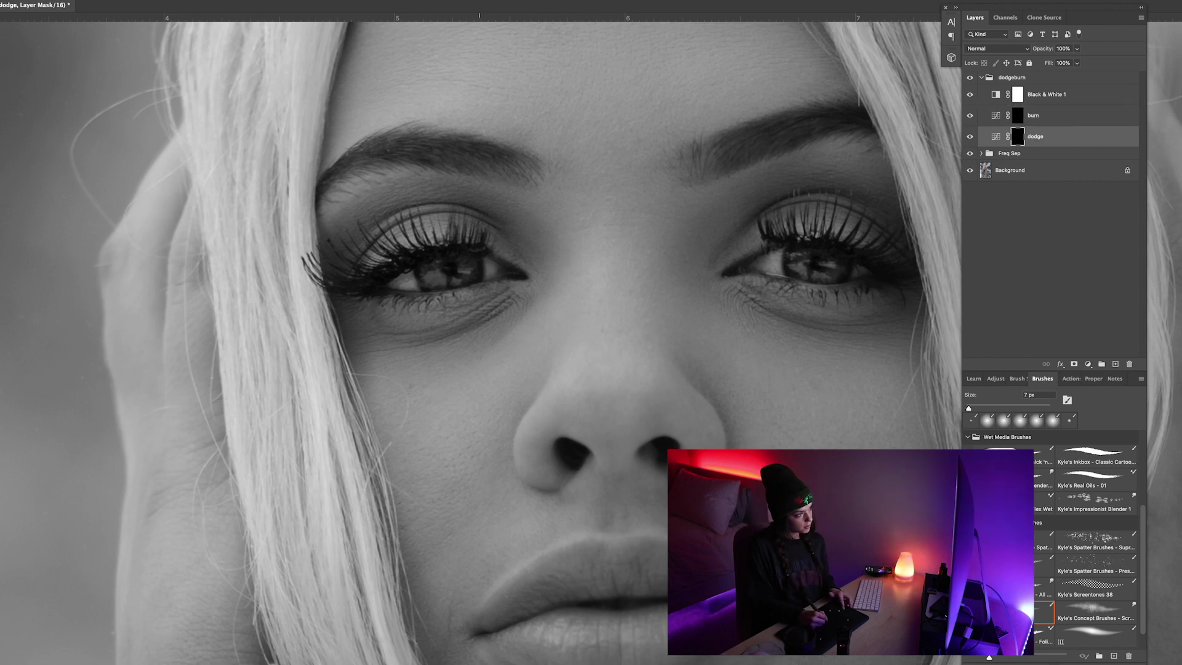
pyautogui.press('[')
pyautogui.press('[')
pyautogui.press('[')
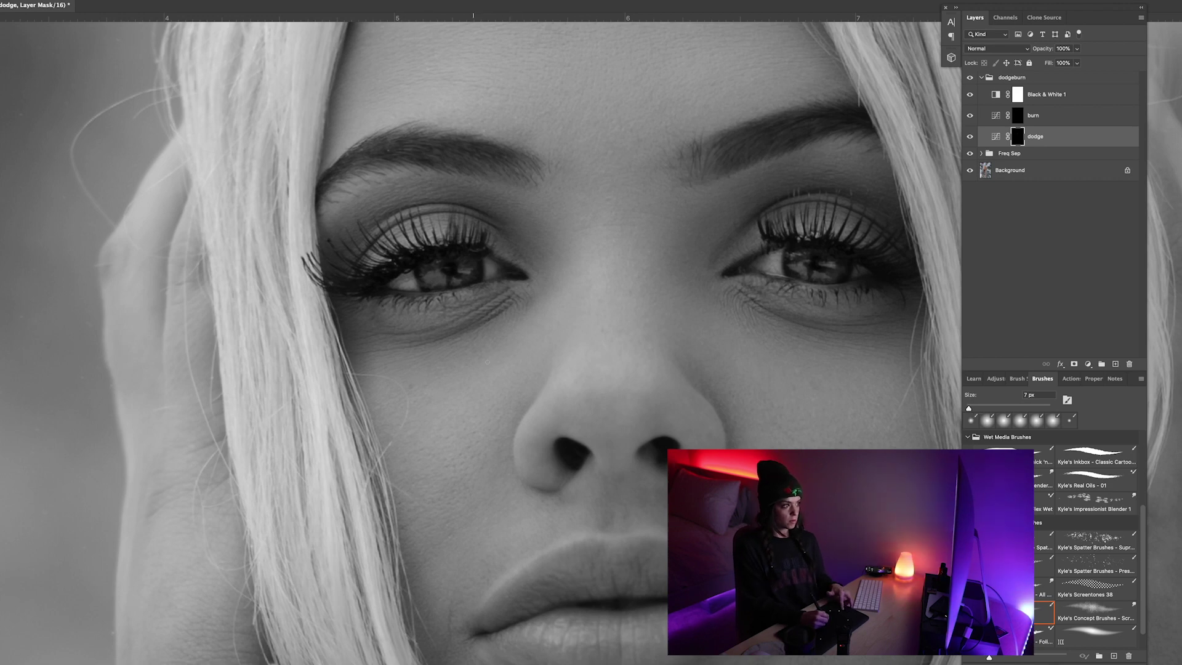
# Enlarge the brush to 10 px and burn small bright patches on the face on the burn mask.
pyautogui.press(']')
pyautogui.press(']')
pyautogui.press(']')
pyautogui.hotkey('alt', ']')
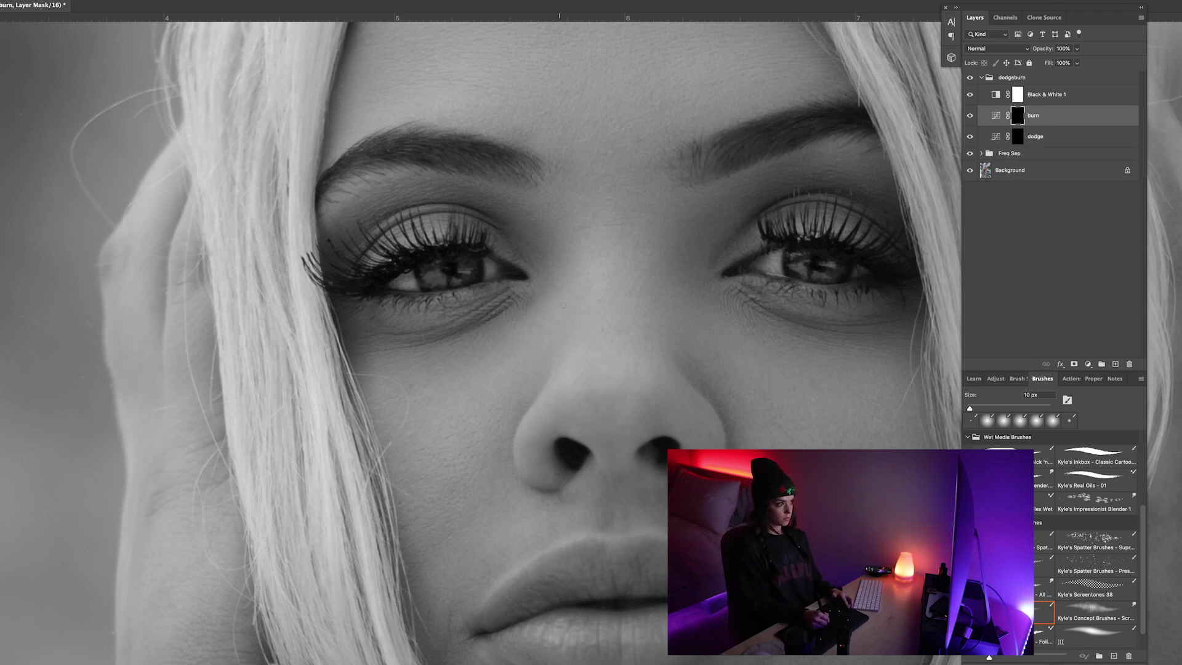
# Dodge dark patches and burn bright ones around the mouth on the dodge and burn masks with a 15 px brush.
pyautogui.scroll(-1, 562, 304)
pyautogui.hotkey('alt', '[')
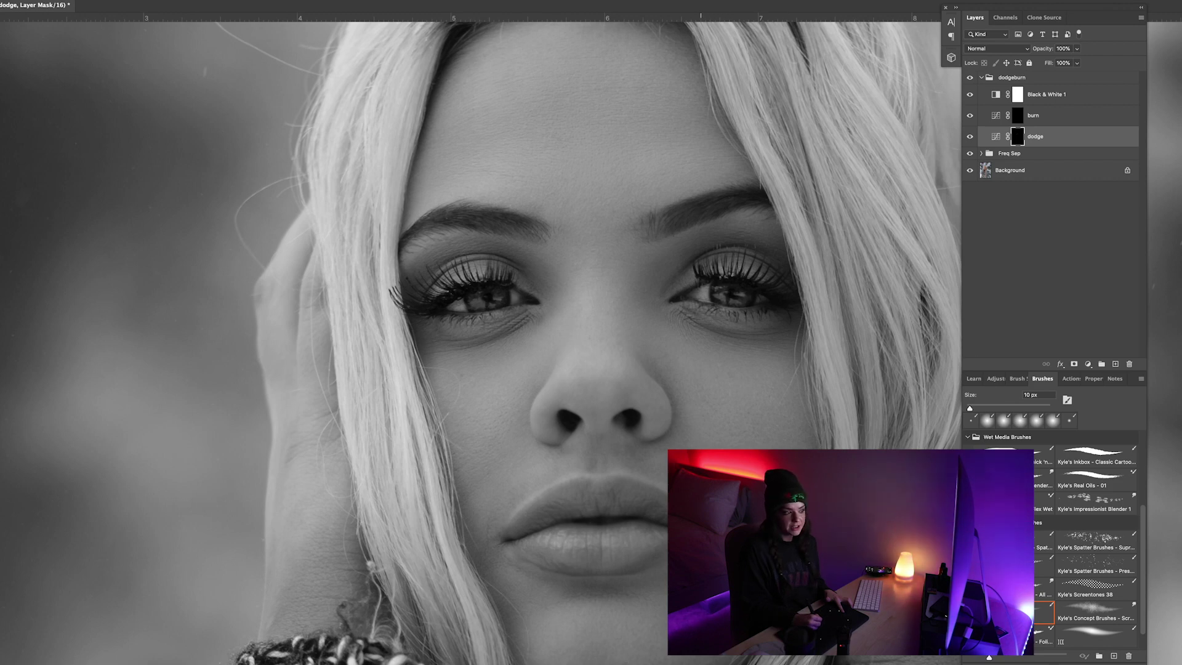
pyautogui.press(']')
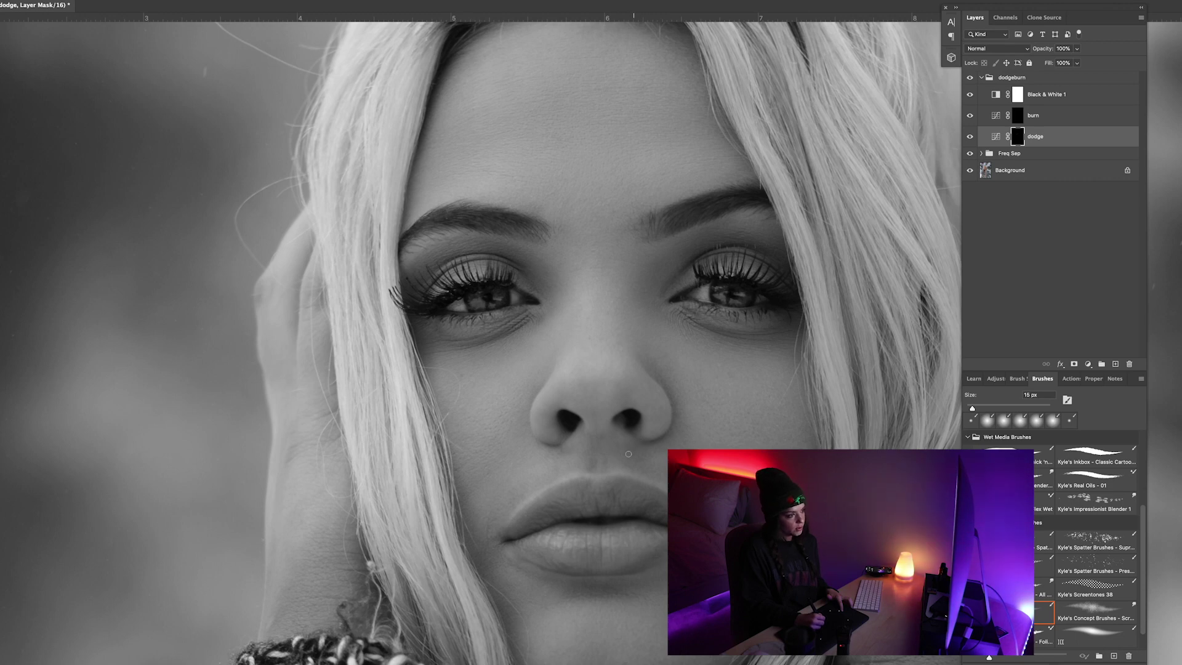
pyautogui.hotkey('alt', ']')
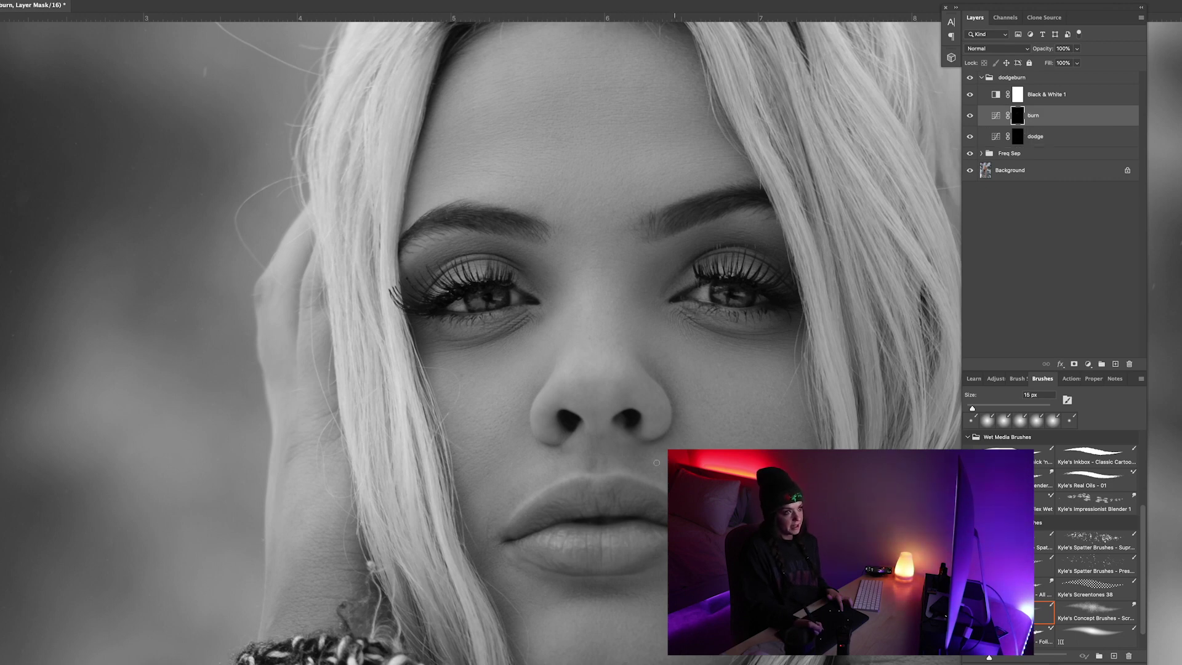
pyautogui.press(']')
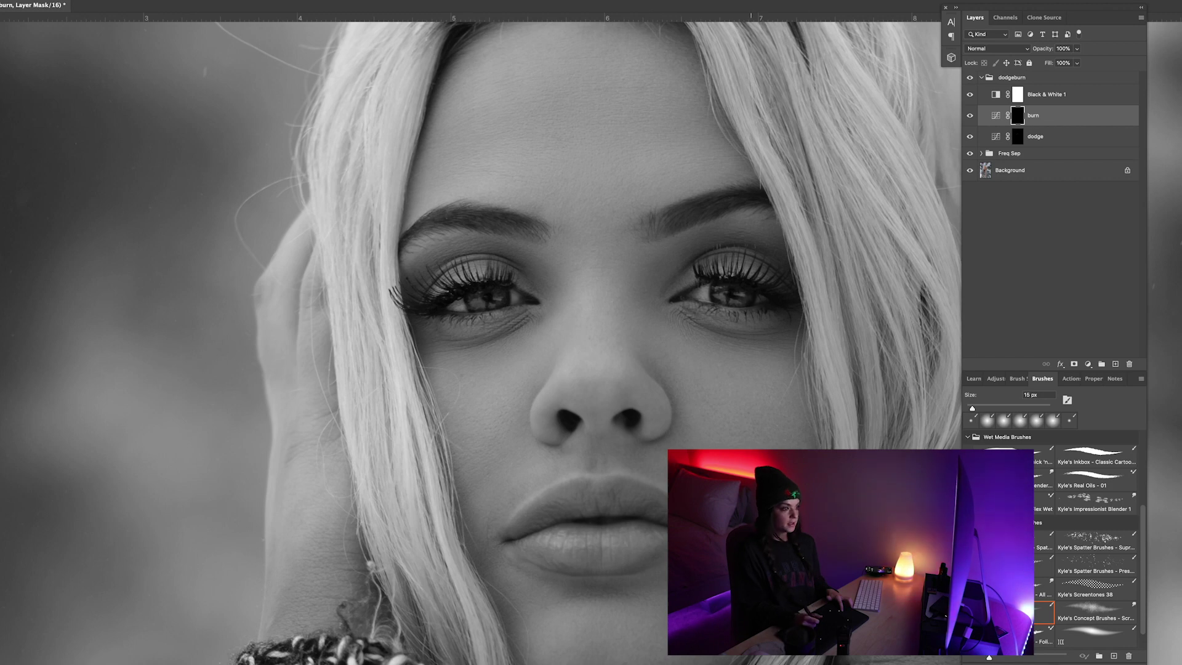
# Dodge small dark spots on the face on the dodge mask with a 10 px brush.
pyautogui.hotkey('alt', '[')
pyautogui.press('[')
pyautogui.press('[')
pyautogui.press('[')
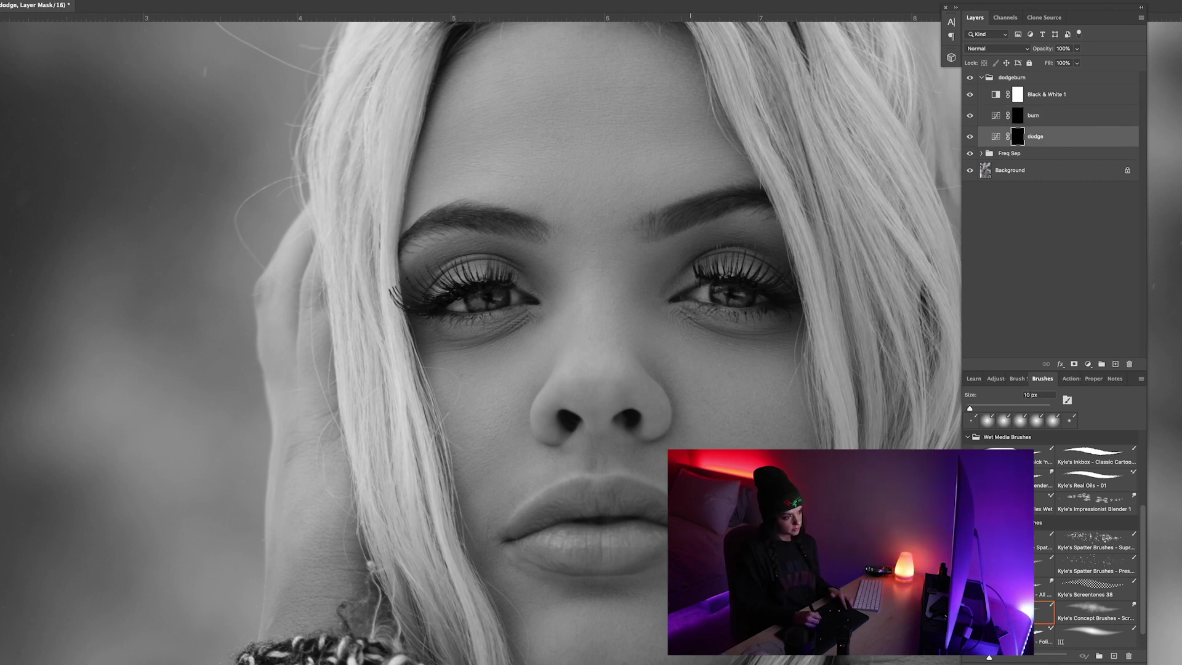
# Burn bright facial patches with a 15 px brush and dodge remaining dark spots at 10 px, each on its own mask.
pyautogui.hotkey('alt', ']')
pyautogui.press(']')
pyautogui.press(']')
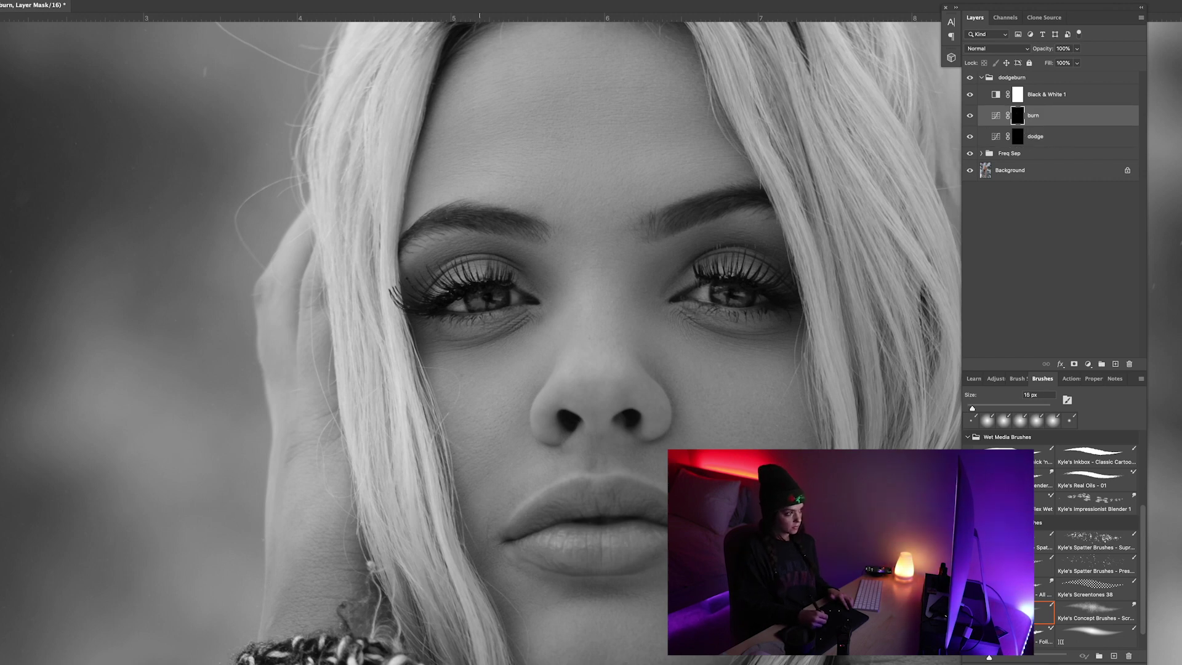
pyautogui.hotkey('alt', '[')
pyautogui.press('[')
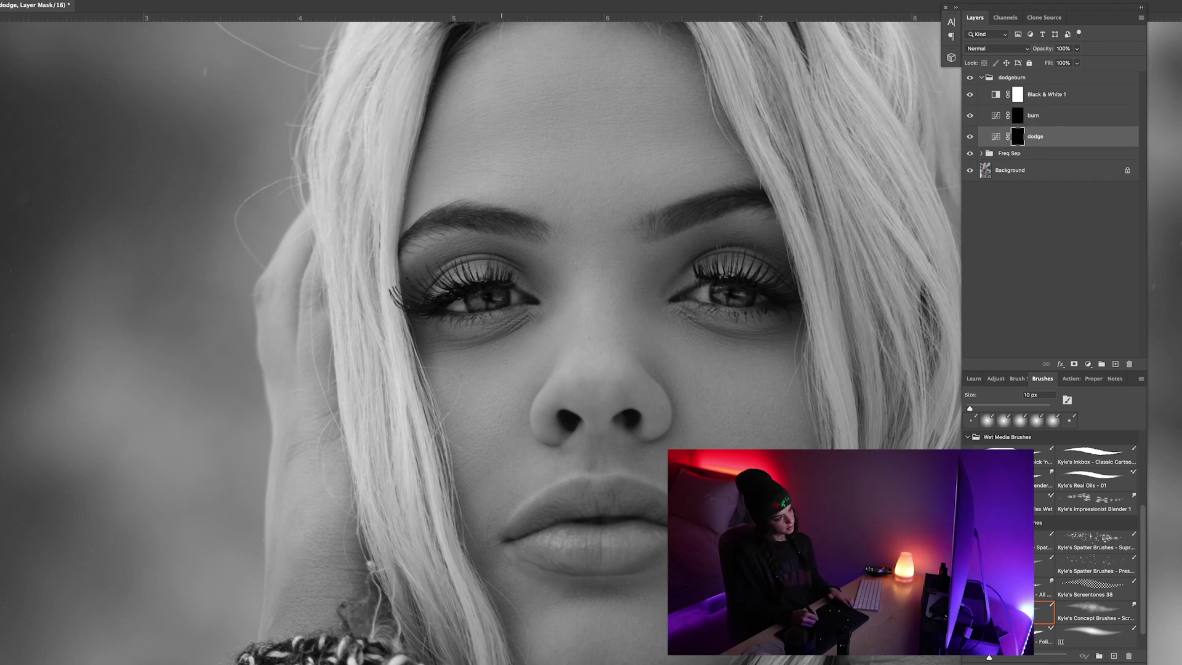
# Burn broader bright areas of the face on the burn mask with a 50 px brush.
pyautogui.press('super+minus')
pyautogui.press('super+minus')
pyautogui.press('super+minus')
pyautogui.hotkey('ctrl', '+')
pyautogui.hotkey('alt', ']')
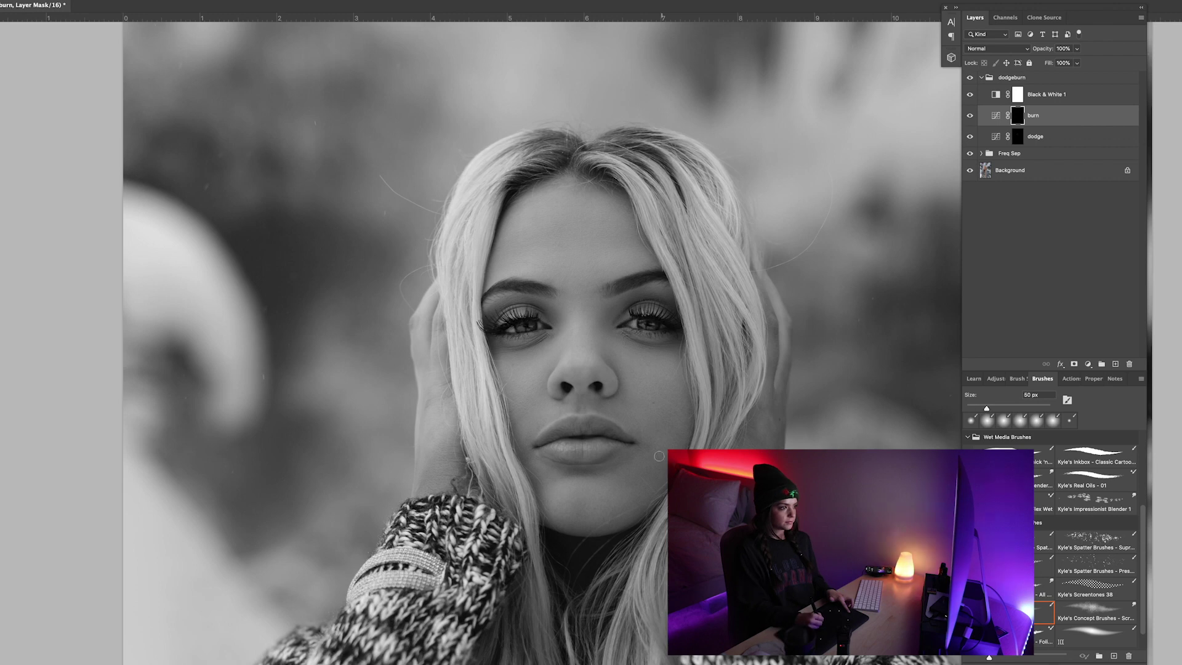
pyautogui.press(']')
pyautogui.press(']')
pyautogui.press(']')
pyautogui.press(']')
pyautogui.press(']')
pyautogui.press(']')
pyautogui.press(']')
pyautogui.press(']')
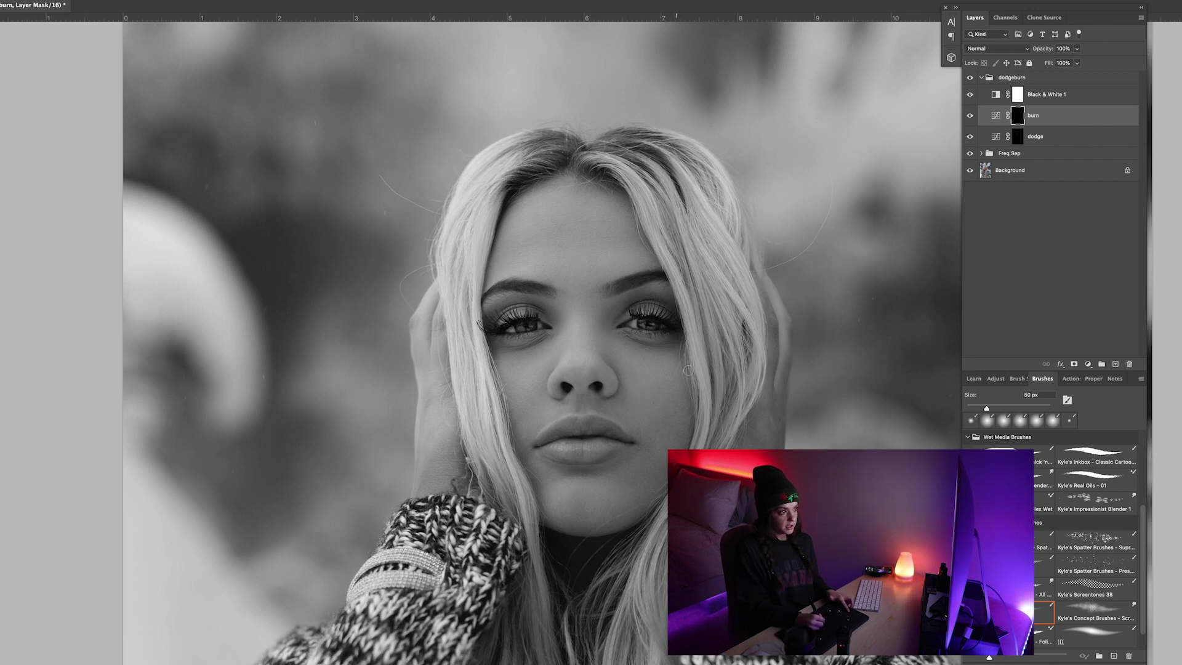
# Burn and dodge smaller uneven areas of the face on their respective masks with a 25 px brush.
pyautogui.press('[')
pyautogui.press('[')
pyautogui.press('[')
pyautogui.press('[')
pyautogui.press('[')
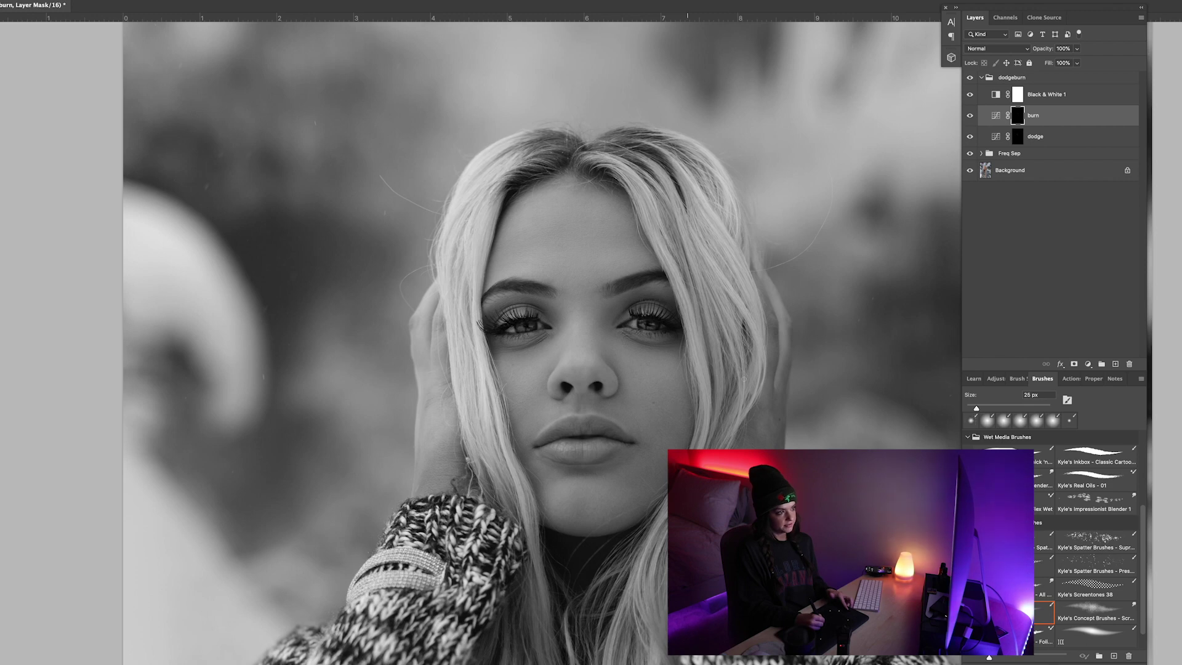
pyautogui.hotkey('alt', '[')
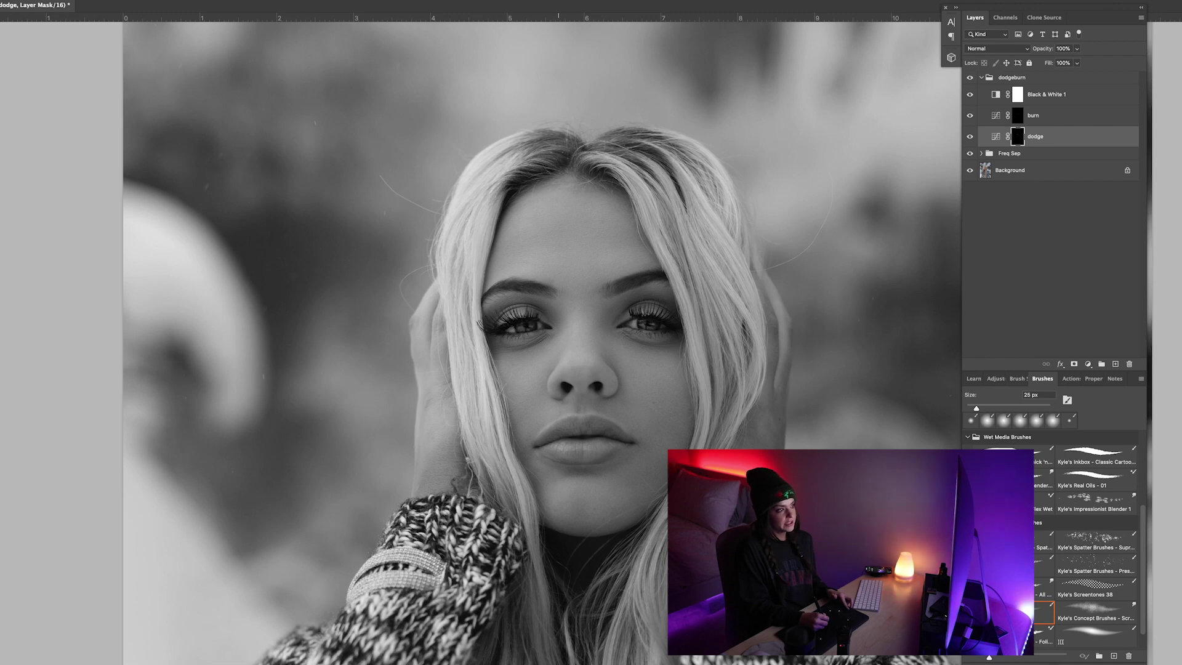
# Enlarge the brush to 60 px and even out the forehead and face on the dodge and burn masks.
pyautogui.press(']')
pyautogui.press(']')
pyautogui.press(']')
pyautogui.press(']')
pyautogui.press(']')
pyautogui.hotkey('alt', ']')
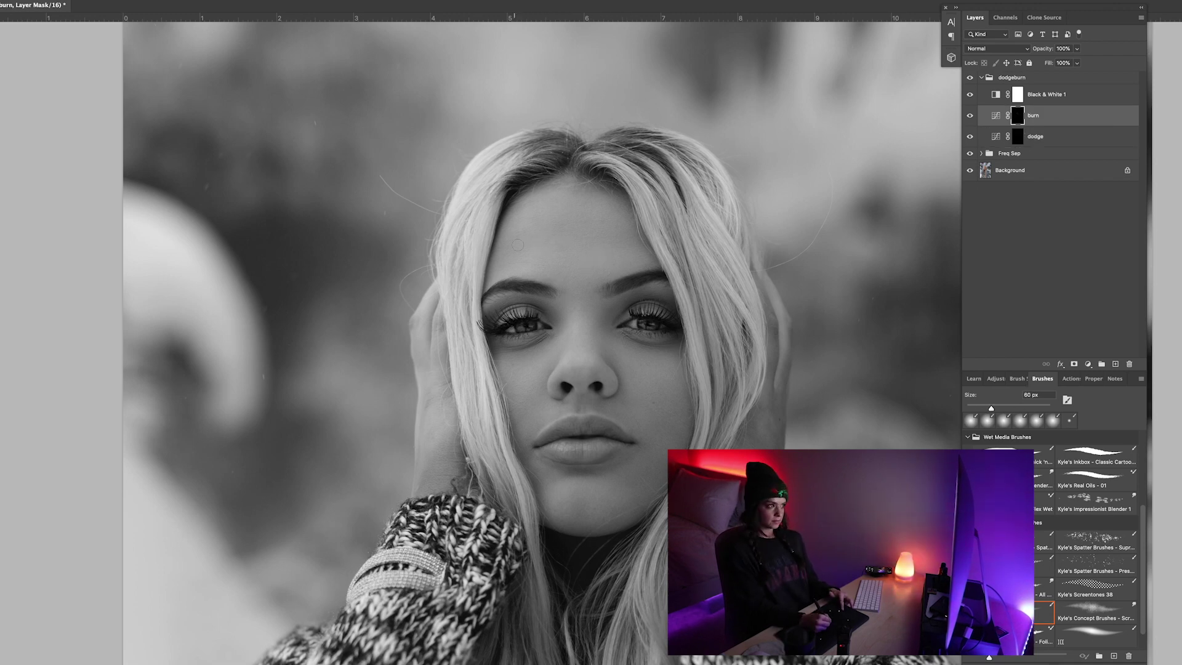
# Check the portrait in colour by hiding and restoring the Black & White 1 layer.
pyautogui.hotkey('ctrl', '-')
pyautogui.click(969, 94)
pyautogui.hotkey('ctrl', '+')
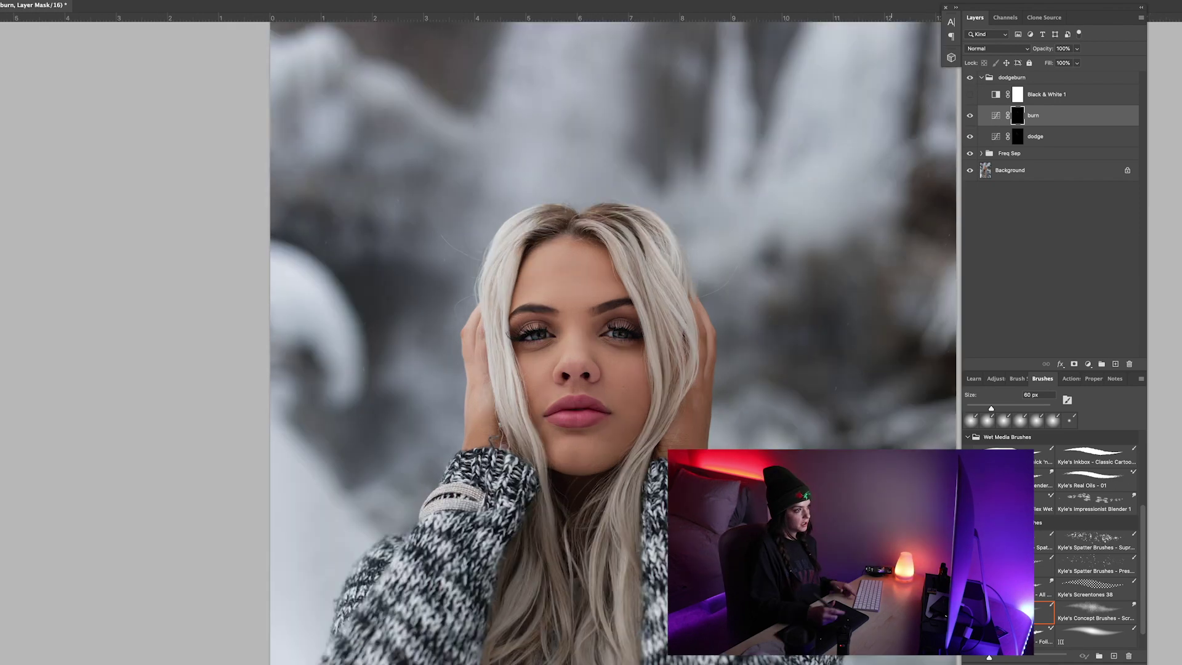
pyautogui.click(970, 95)
# Select the soft brush preset below Kyle's Concept Brushes and dodge the face on the dodge mask at about 40 px.
pyautogui.click(1047, 134)
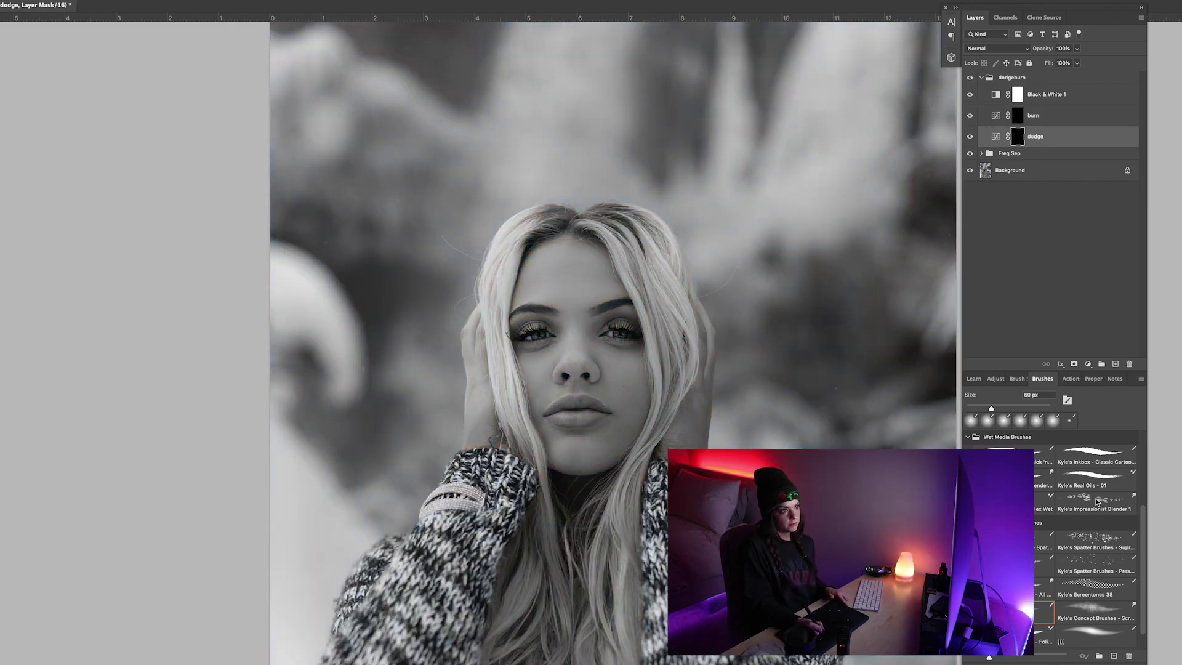
pyautogui.click(1088, 640)
pyautogui.hotkey('ctrl', '+')
pyautogui.hotkey('ctrl', '+')
pyautogui.press('[')
pyautogui.press('[')
pyautogui.press('[')
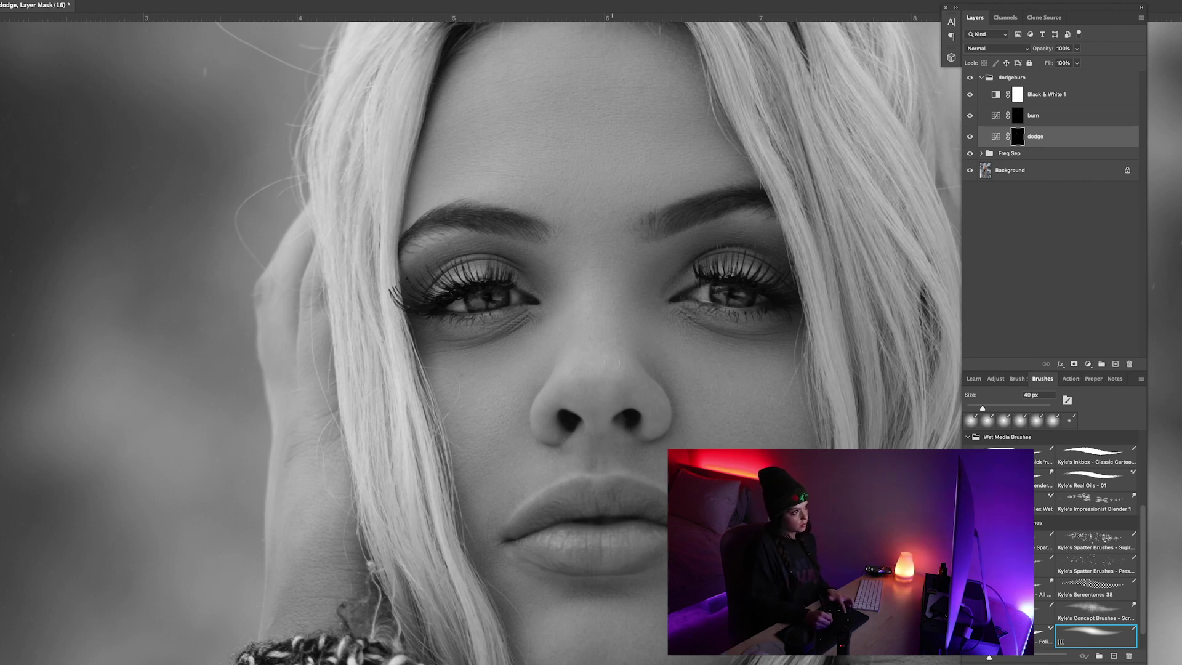
pyautogui.press('[')
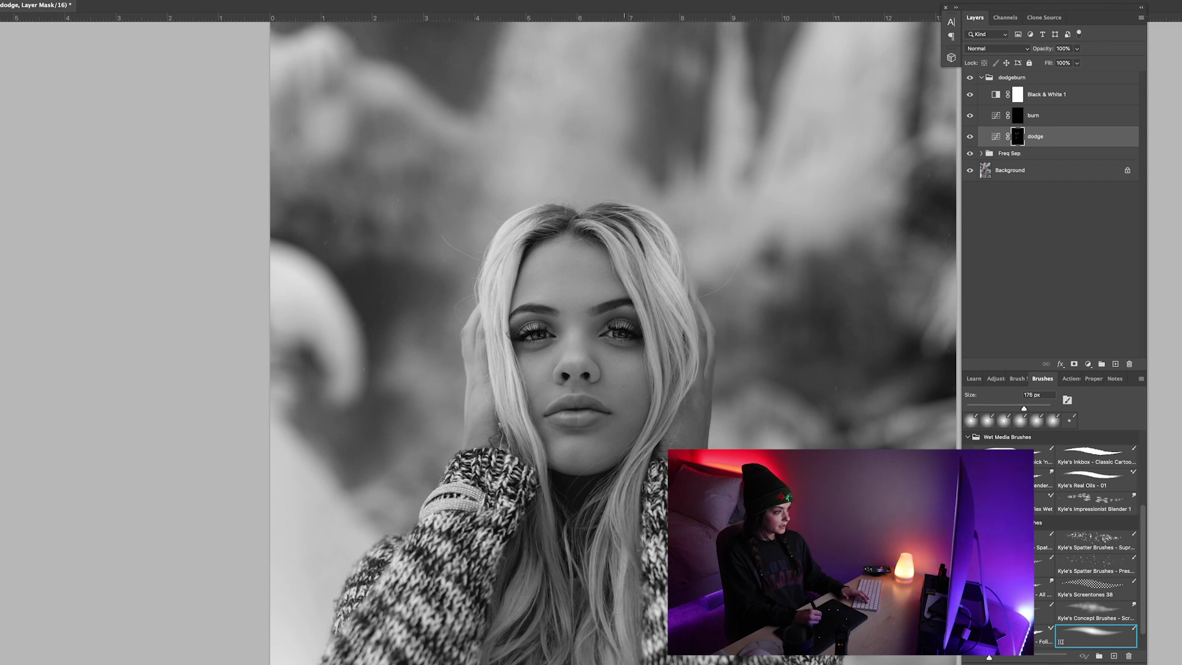
# Dodge larger light areas across the whole photo on the dodge mask with a 175 px brush.
pyautogui.hotkey('ctrl', '-')
pyautogui.hotkey('ctrl', '-')
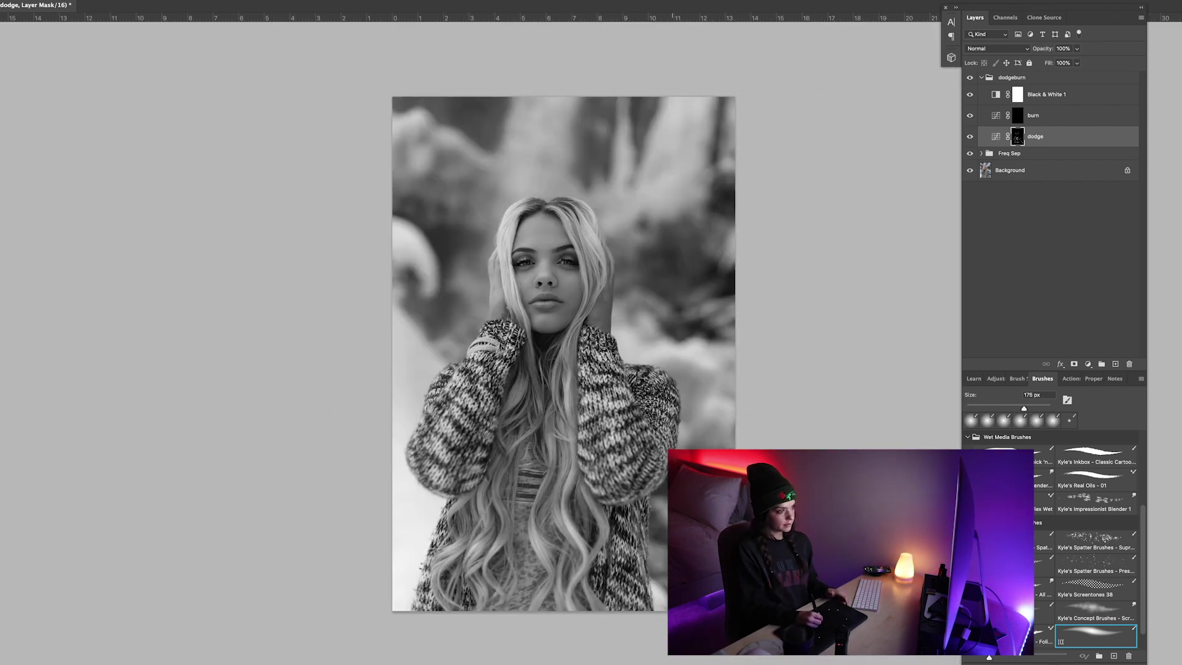
pyautogui.press(']')
pyautogui.press(']')
pyautogui.press(']')
pyautogui.press(']')
pyautogui.press(']')
# Burn the shadows of the long hair and sweater on the burn mask with a large brush.
pyautogui.hotkey('alt', ']')
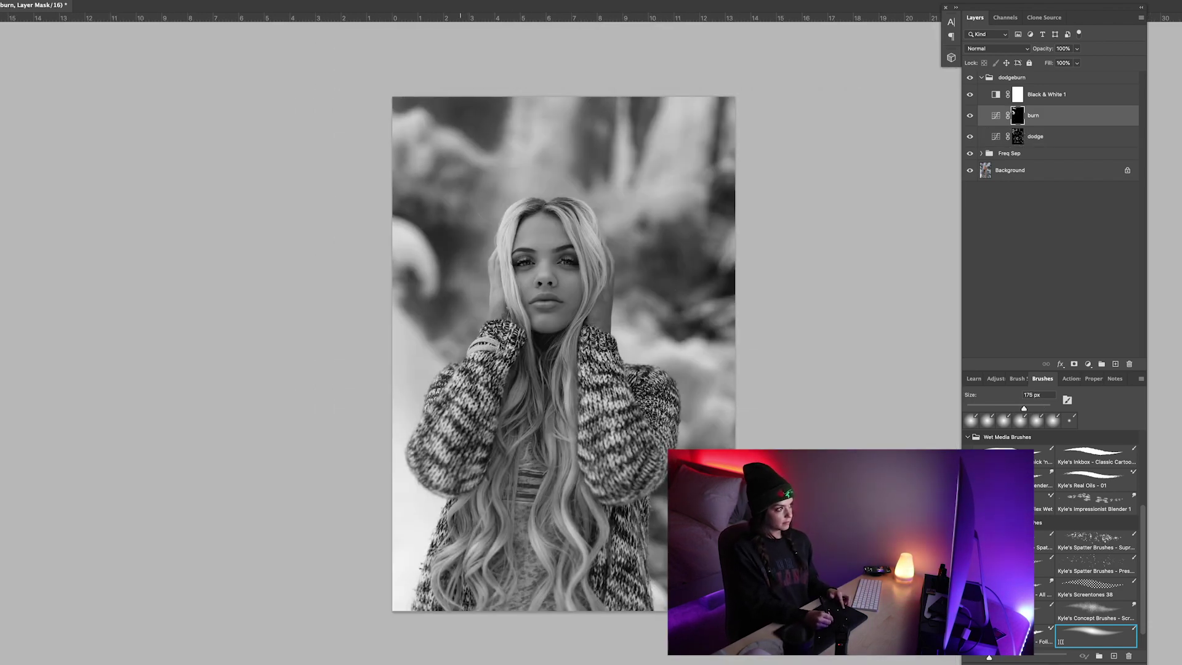
pyautogui.press('[')
pyautogui.moveTo(658, 539); pyautogui.dragTo(657, 593)
pyautogui.moveTo(569, 546); pyautogui.dragTo(569, 576)
pyautogui.moveTo(548, 473); pyautogui.dragTo(549, 512)
pyautogui.moveTo(493, 600); pyautogui.dragTo(499, 566)
pyautogui.moveTo(504, 488); pyautogui.dragTo(517, 416)
# Reduce the brush to about 100 px and burn finer shadow areas of the portrait on the burn mask.
pyautogui.hotkey('ctrl', '+')
pyautogui.hotkey('ctrl', '+')
pyautogui.press('[')
pyautogui.press('[')
pyautogui.press('[')
pyautogui.press('[')
pyautogui.press('[')
pyautogui.press('[')
pyautogui.press('[')
pyautogui.press('[')
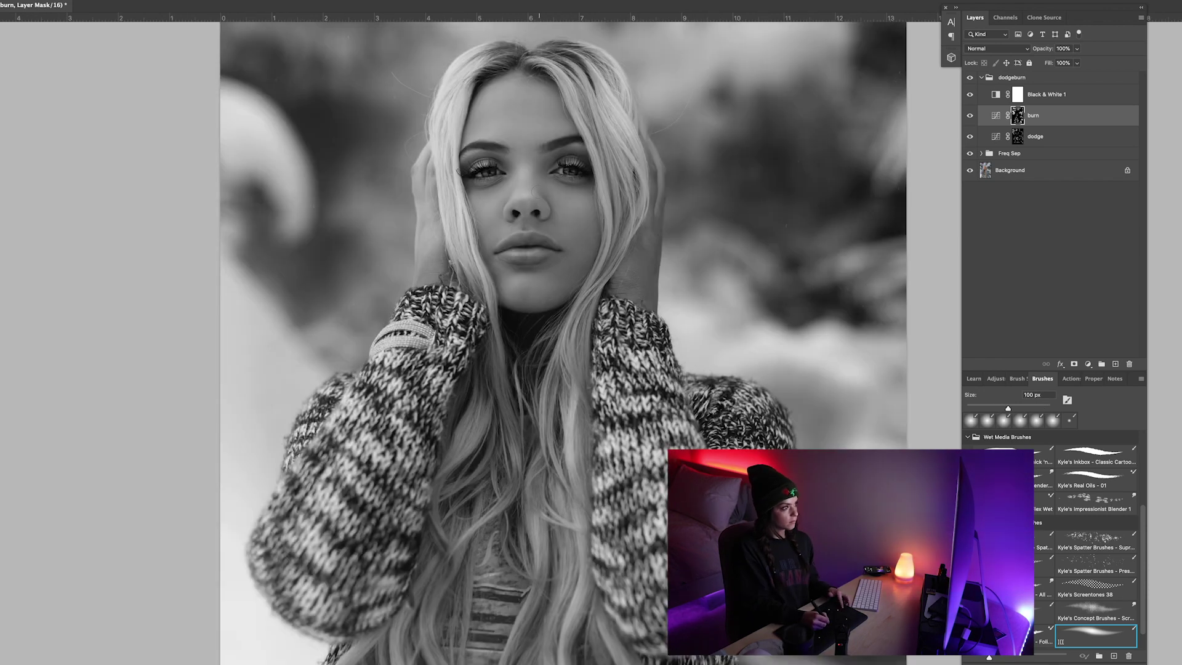
pyautogui.press('[')
# Dodge fine highlights on the dodge mask with a 60 px brush and hide the Black & White 1 layer.
pyautogui.click(969, 94)
pyautogui.click(970, 95)
pyautogui.click(1017, 136)
pyautogui.press('[')
pyautogui.press('[')
pyautogui.click(970, 95)
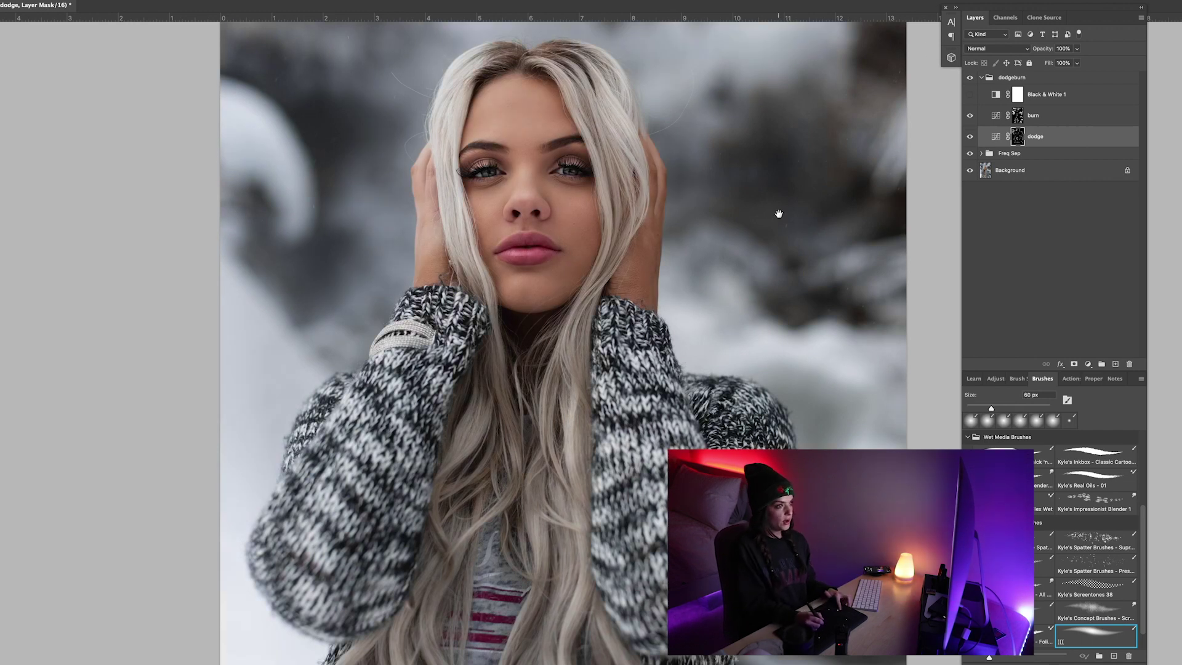
# Compare the full colour portrait with and without the dodgeburn group.
pyautogui.hotkey('ctrl', '-')
pyautogui.hotkey('ctrl', '-')
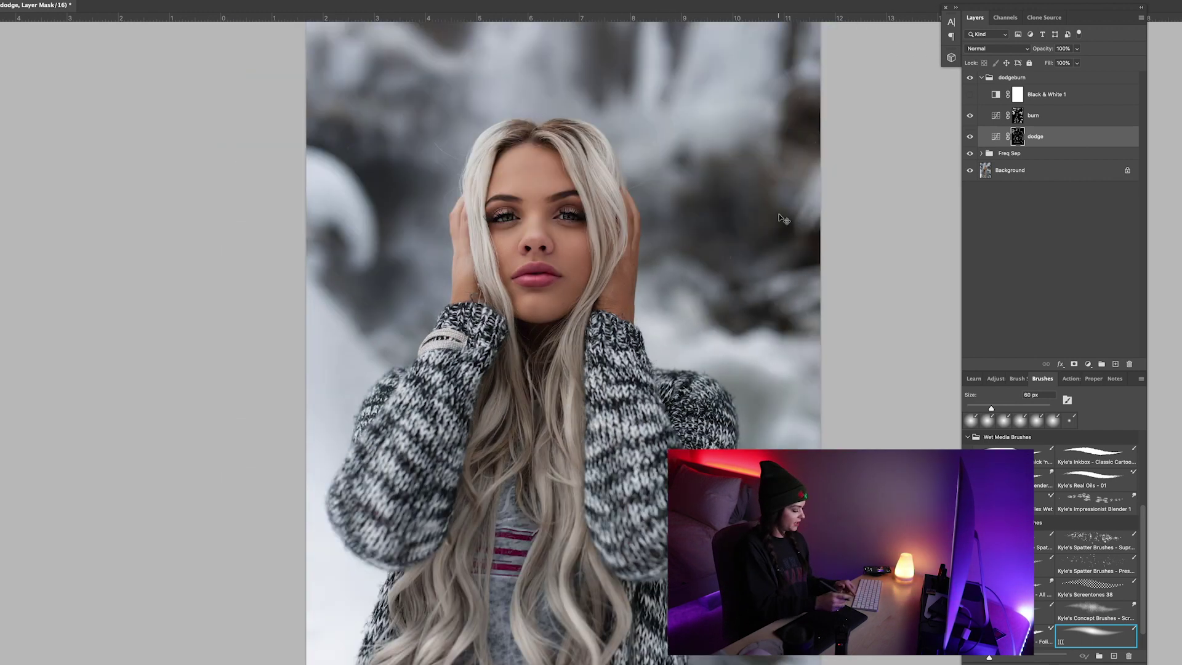
pyautogui.click(970, 77)
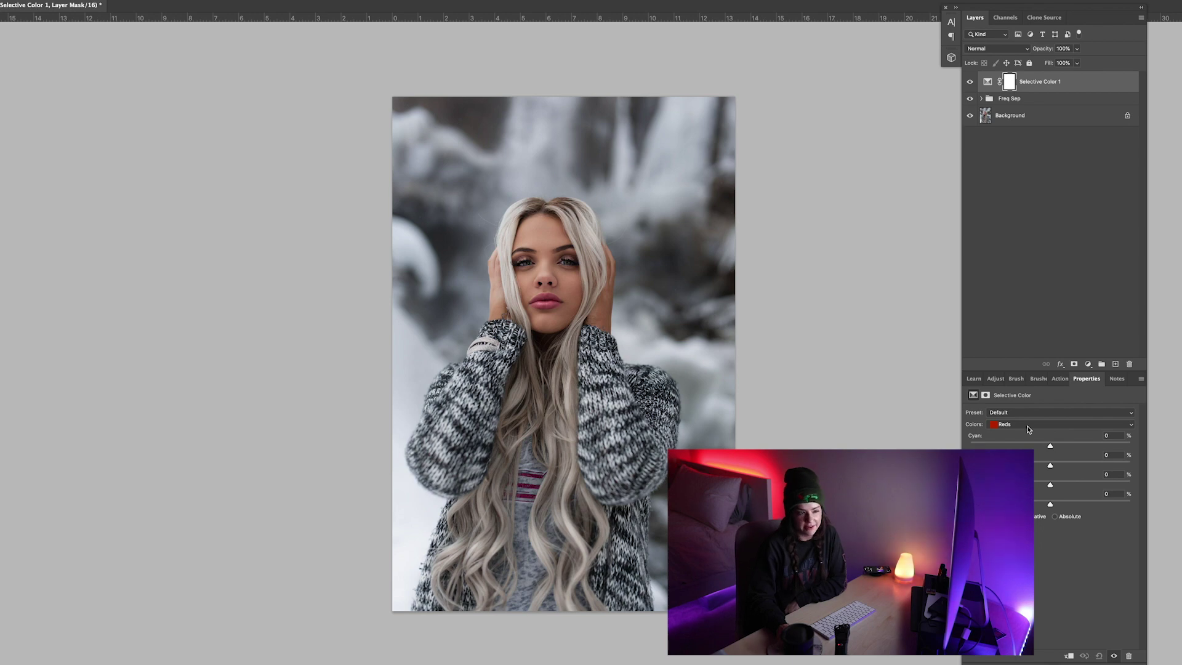
# Set the Reds in Selective Color 1 to cyan -8, magenta -4 and yellow +8.
pyautogui.click(1027, 429)
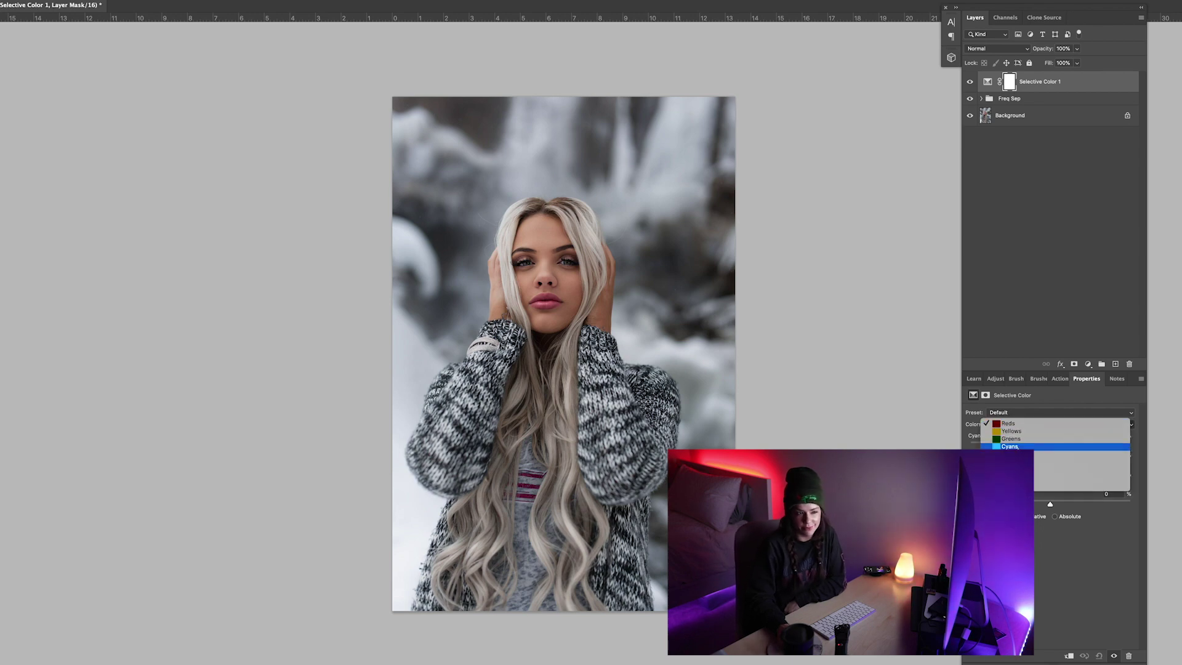
pyautogui.click(1010, 424)
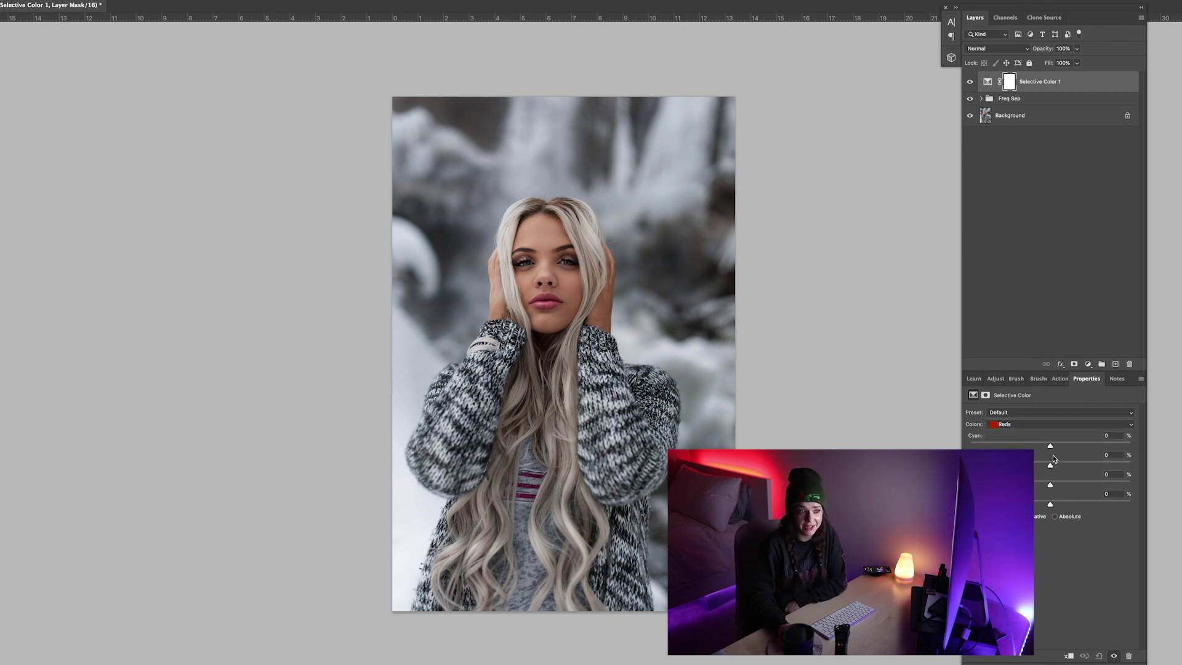
pyautogui.moveTo(1053, 466); pyautogui.dragTo(1051, 468)
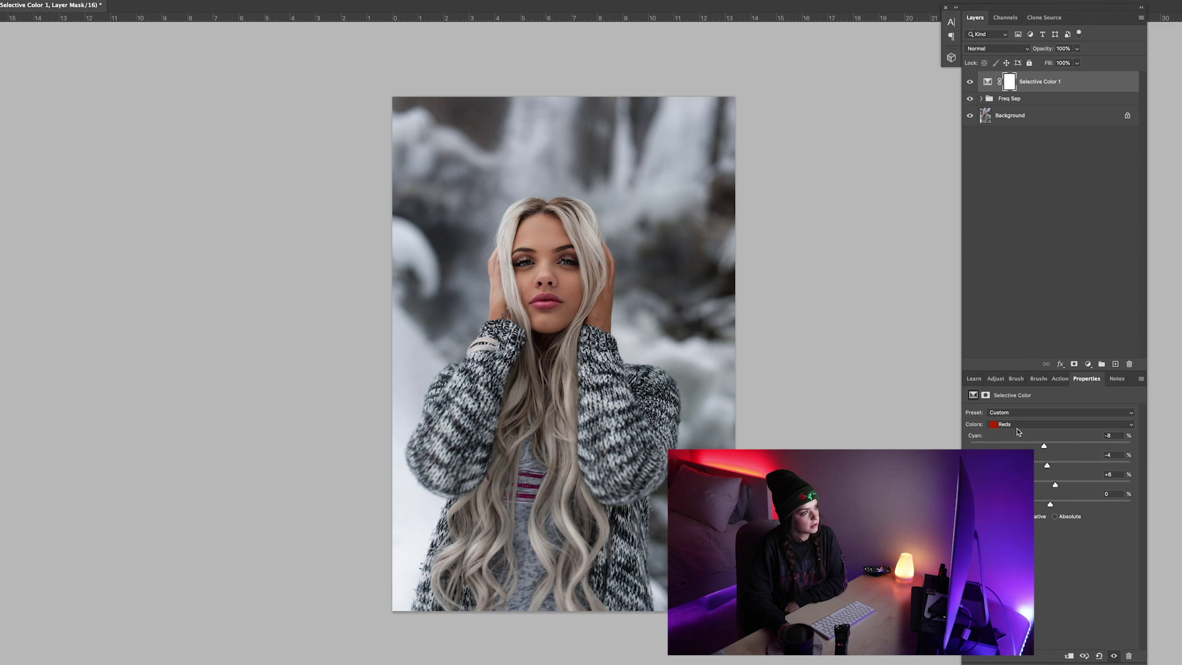
# Shift the Blues in Selective Color 1 towards teal with yellow at -52 and increased cyan.
pyautogui.click(1018, 424)
pyautogui.click(1022, 461)
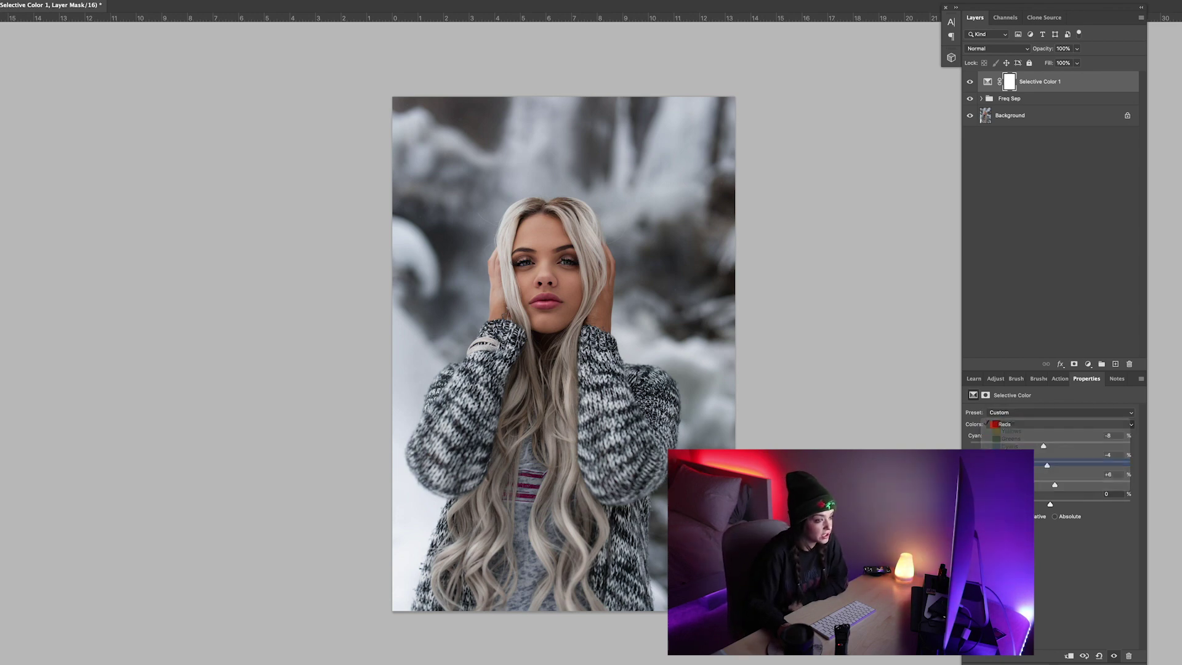
pyautogui.click(1020, 425)
pyautogui.click(1022, 417)
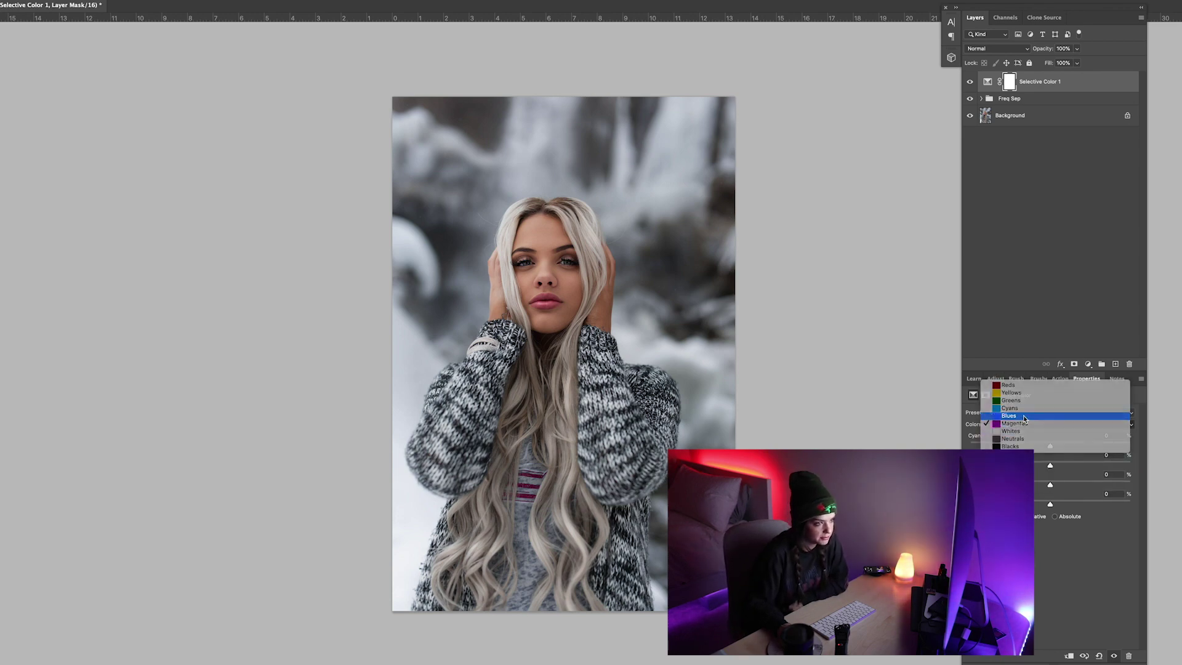
pyautogui.moveTo(1097, 466); pyautogui.dragTo(1011, 486)
pyautogui.moveTo(1074, 446); pyautogui.dragTo(1083, 446)
# Set cyan to +8 in the Cyans and yellow to -1 in the Neutrals of Selective Color 1.
pyautogui.click(1027, 426)
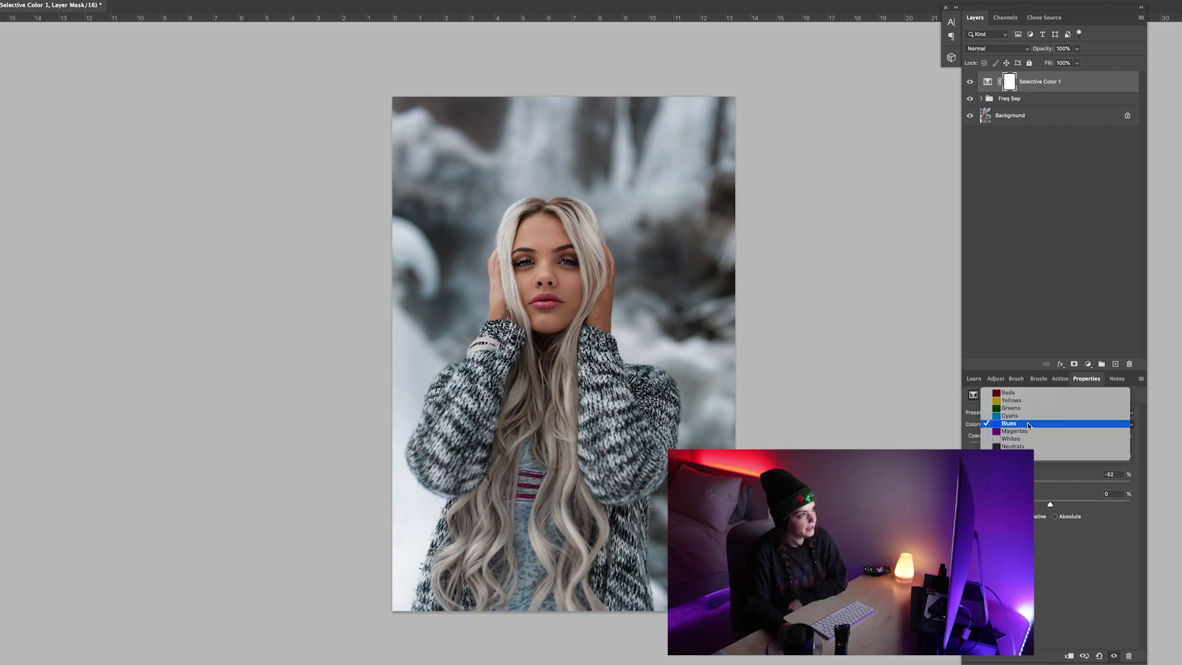
pyautogui.click(1027, 417)
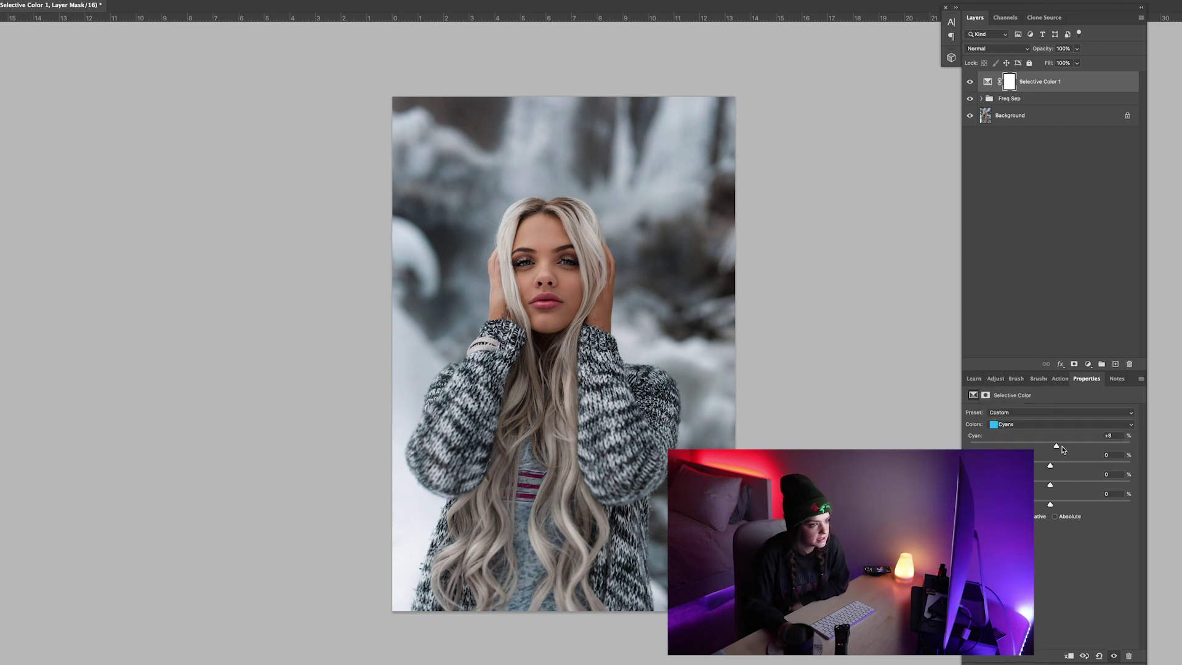
pyautogui.click(1046, 424)
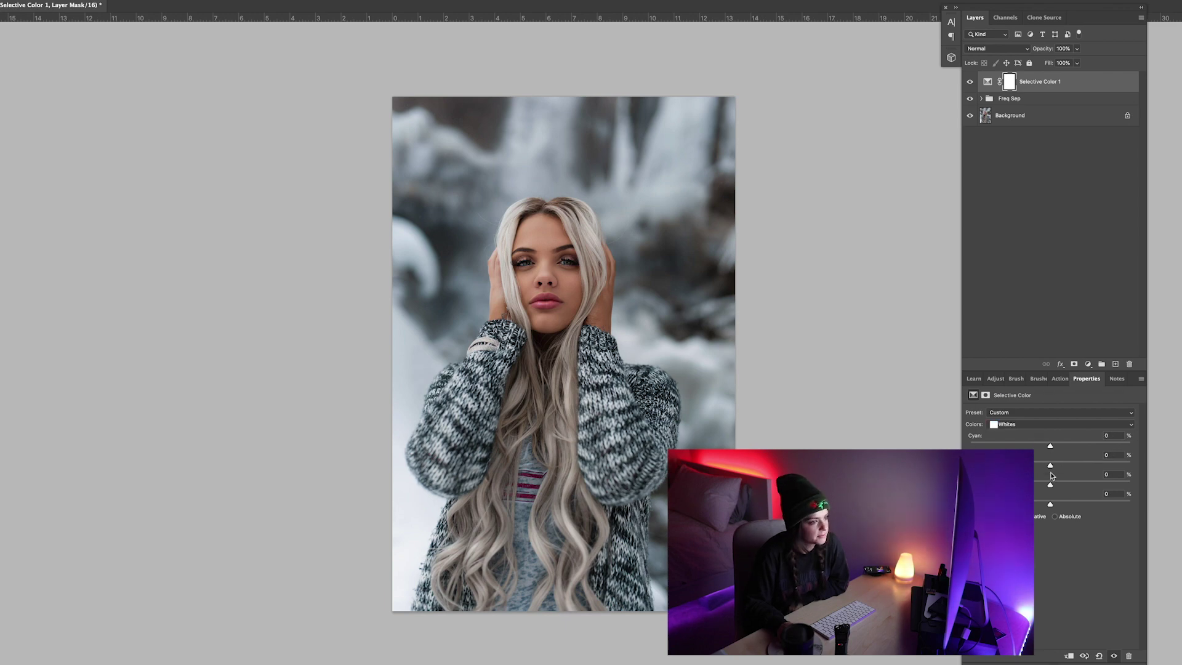
pyautogui.click(1050, 436)
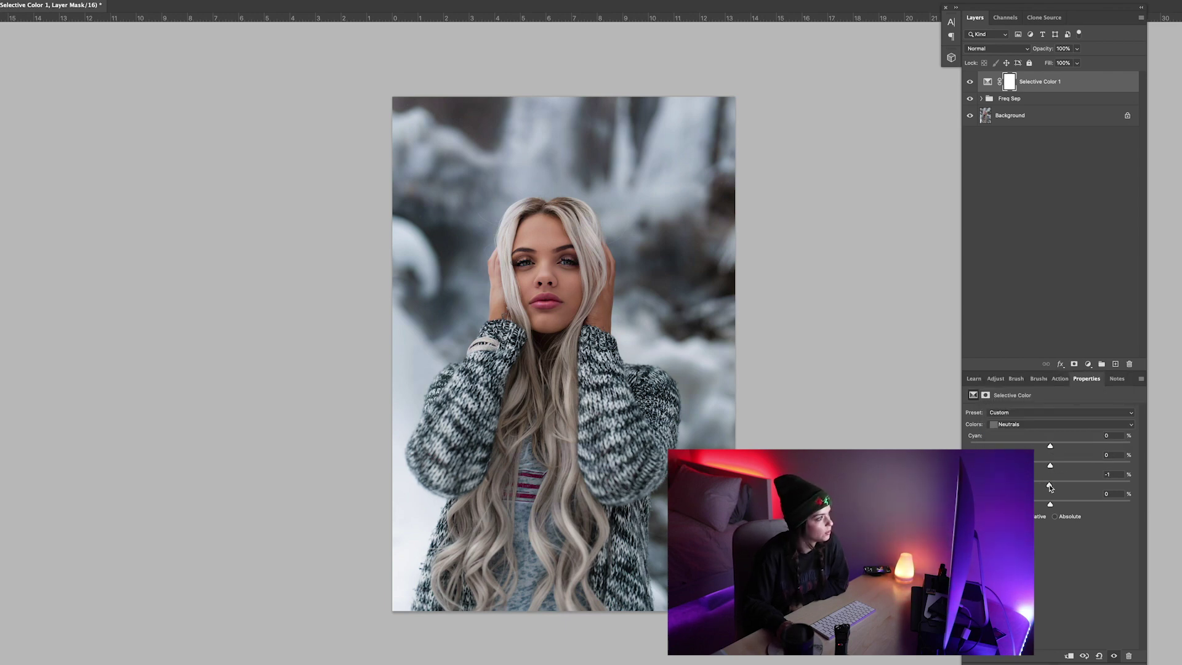
# Add a touch of yellow to the Blacks in Selective Color 1 and remove a little cyan.
pyautogui.click(1046, 424)
pyautogui.click(1047, 433)
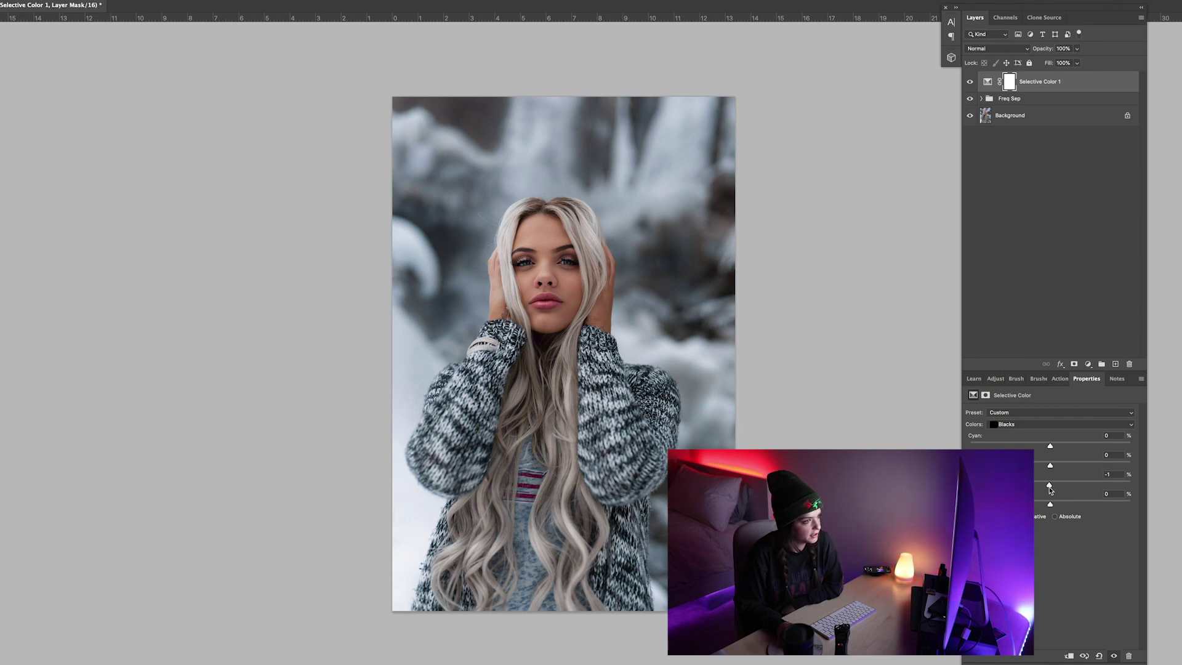
pyautogui.moveTo(1050, 489); pyautogui.dragTo(1052, 489)
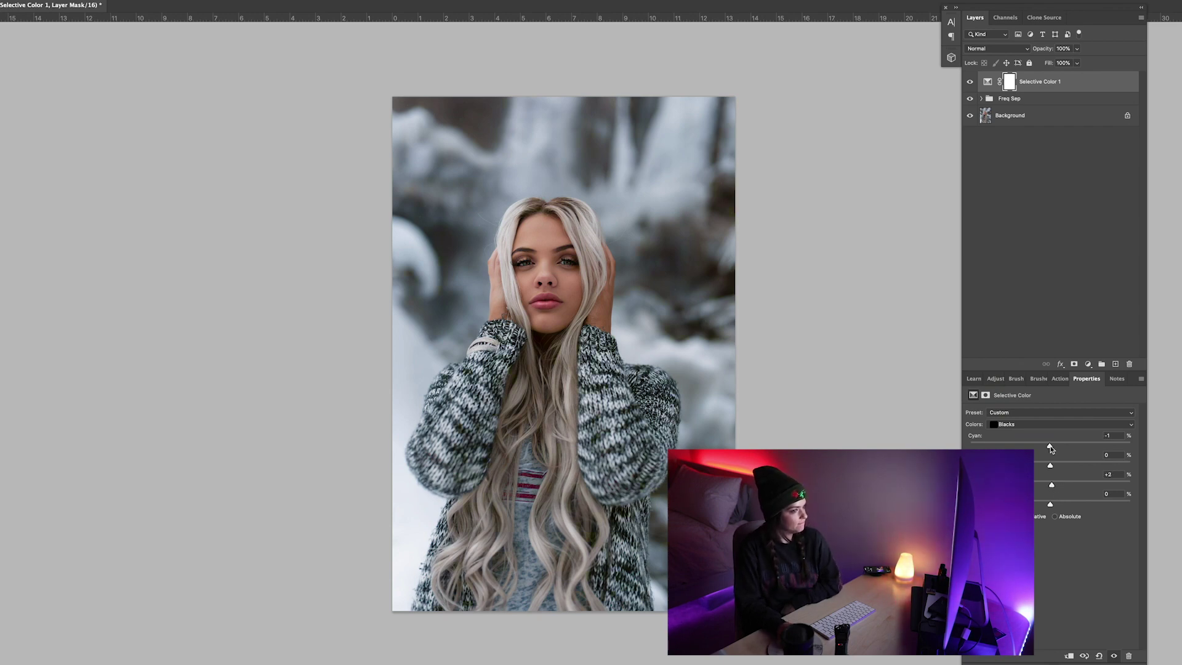
# Add a second Selective Color layer and a Hue/Saturation layer with the Blues at saturation -13 and hue +3.
pyautogui.click(1088, 364)
pyautogui.click(1115, 550)
pyautogui.click(1089, 364)
pyautogui.click(1116, 458)
pyautogui.click(1059, 426)
pyautogui.click(1050, 471)
pyautogui.moveTo(1050, 472); pyautogui.dragTo(1041, 472)
pyautogui.moveTo(1050, 453); pyautogui.dragTo(1053, 454)
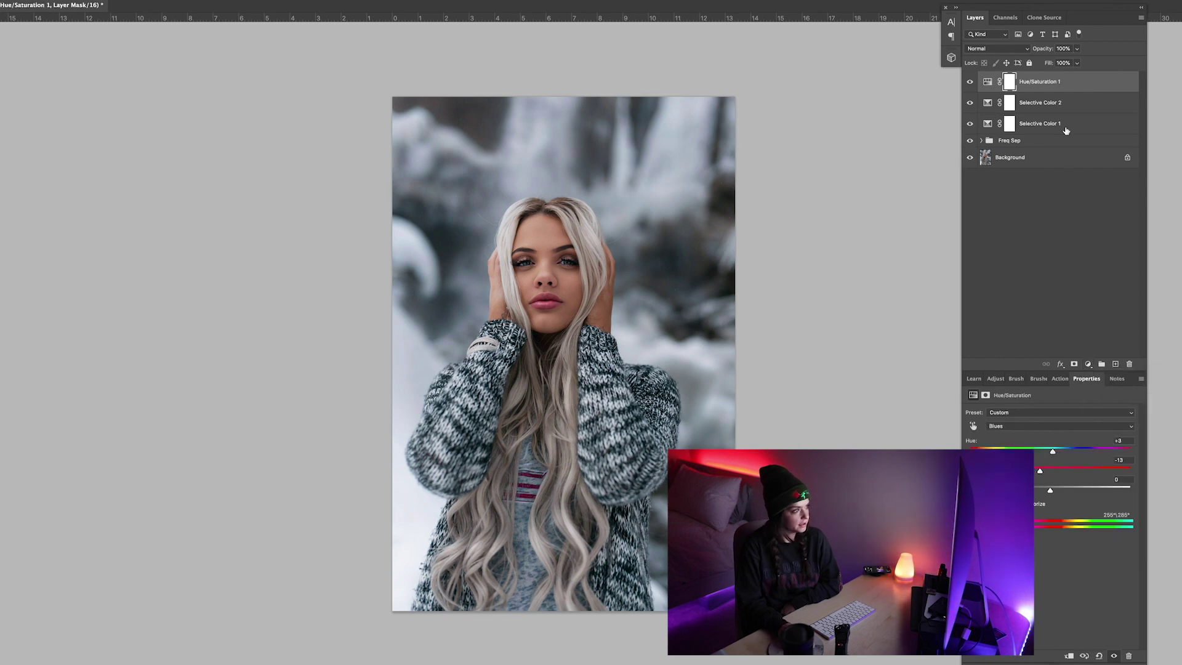
# Add a Gradient Map layer, set its opacity to 5% and change its blend mode.
pyautogui.click(1089, 364)
pyautogui.click(1116, 541)
pyautogui.click(1064, 49)
pyautogui.write('5')
pyautogui.click(997, 48)
pyautogui.click(985, 298)
# Browse the gradient presets and try several of them on the Gradient Map layer.
pyautogui.click(1040, 415)
pyautogui.scroll(-5, 904, 283)
pyautogui.scroll(-1, 904, 285)
pyautogui.click(894, 300)
pyautogui.click(893, 309)
pyautogui.click(890, 300)
pyautogui.scroll(3, 890, 296)
pyautogui.click(892, 241)
pyautogui.click(892, 231)
pyautogui.scroll(-5, 891, 262)
pyautogui.click(891, 262)
pyautogui.click(890, 283)
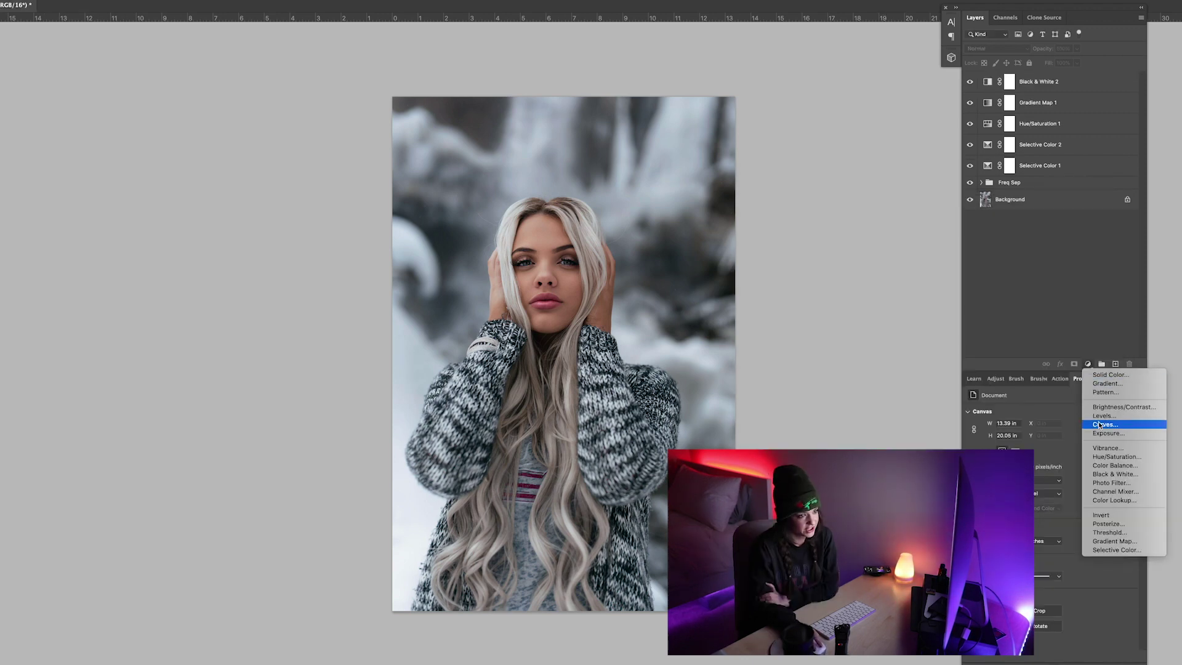
# Add a Curves layer lifted from input 96 to output 187, invert its mask and paint the brightening onto the darker hand.
pyautogui.click(1099, 424)
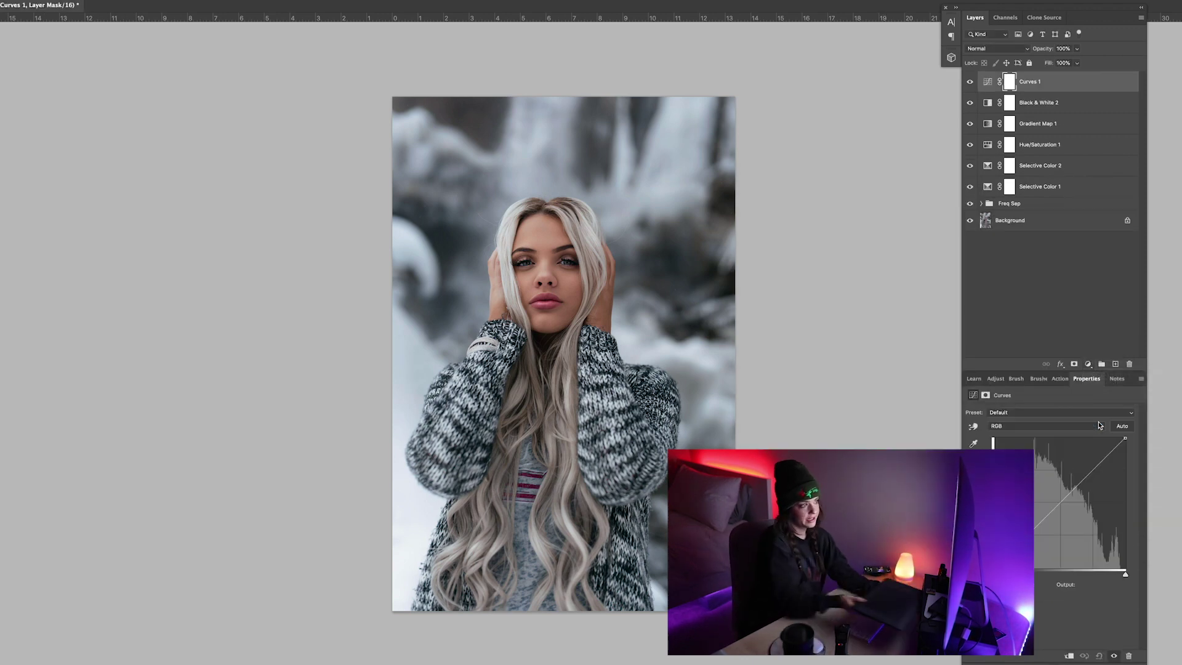
pyautogui.moveTo(1058, 501); pyautogui.dragTo(1044, 472)
pyautogui.press('super+i')
pyautogui.moveTo(596, 317); pyautogui.dragTo(606, 248)
pyautogui.moveTo(606, 296); pyautogui.dragTo(600, 325)
pyautogui.moveTo(609, 248); pyautogui.dragTo(609, 328)
pyautogui.press('super+plus')
pyautogui.press('super+plus')
pyautogui.moveTo(682, 350); pyautogui.dragTo(599, 440)
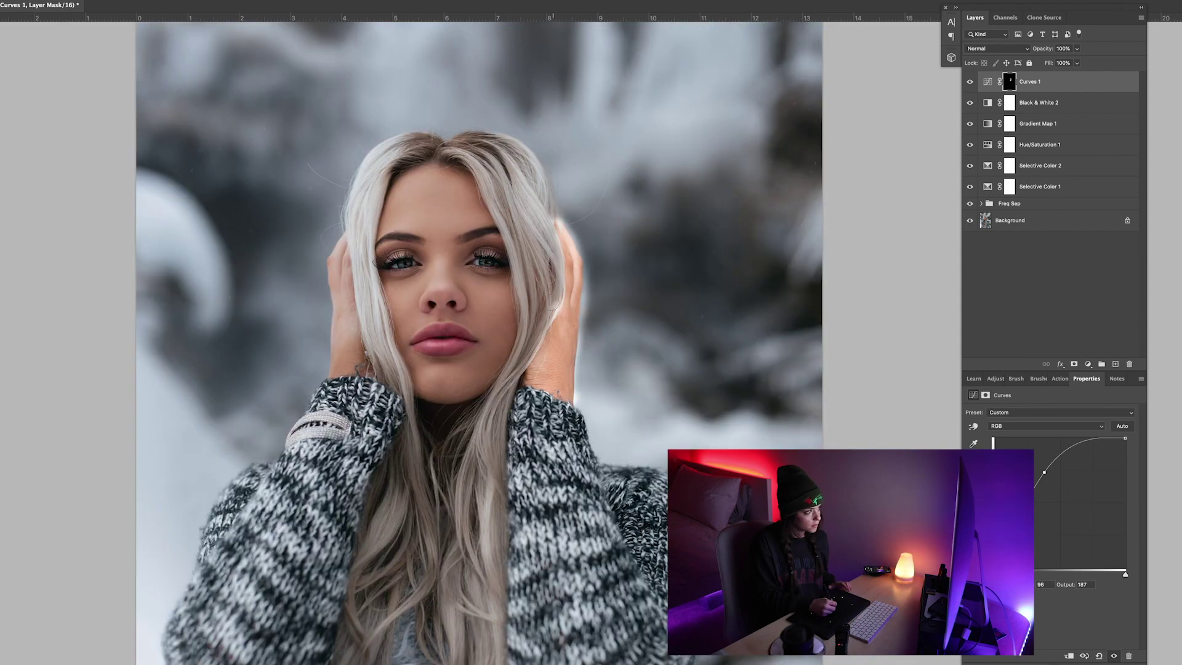
# Refine the Curves mask along the hand's outer edge, cleaning the bright halo off the background.
pyautogui.moveTo(586, 271)
pyautogui.mouseDown()
pyautogui.moveTo(587, 379)
pyautogui.moveTo(577, 351)
pyautogui.moveTo(614, 283)
pyautogui.moveTo(617, 244)
pyautogui.mouseUp()
pyautogui.press('super+plus')
pyautogui.press('super+plus')
pyautogui.press('super+plus')
pyautogui.moveTo(627, 175); pyautogui.dragTo(607, 395)
pyautogui.press('x')
pyautogui.moveTo(599, 288); pyautogui.dragTo(589, 399)
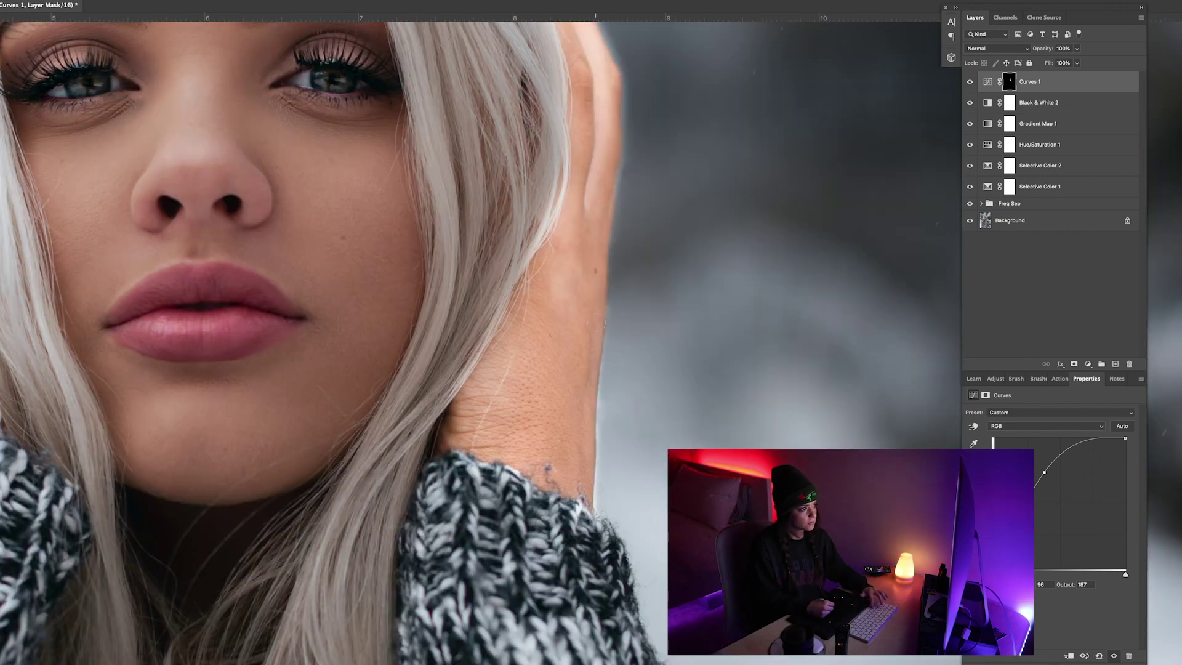
pyautogui.scroll(-3, 613, 316)
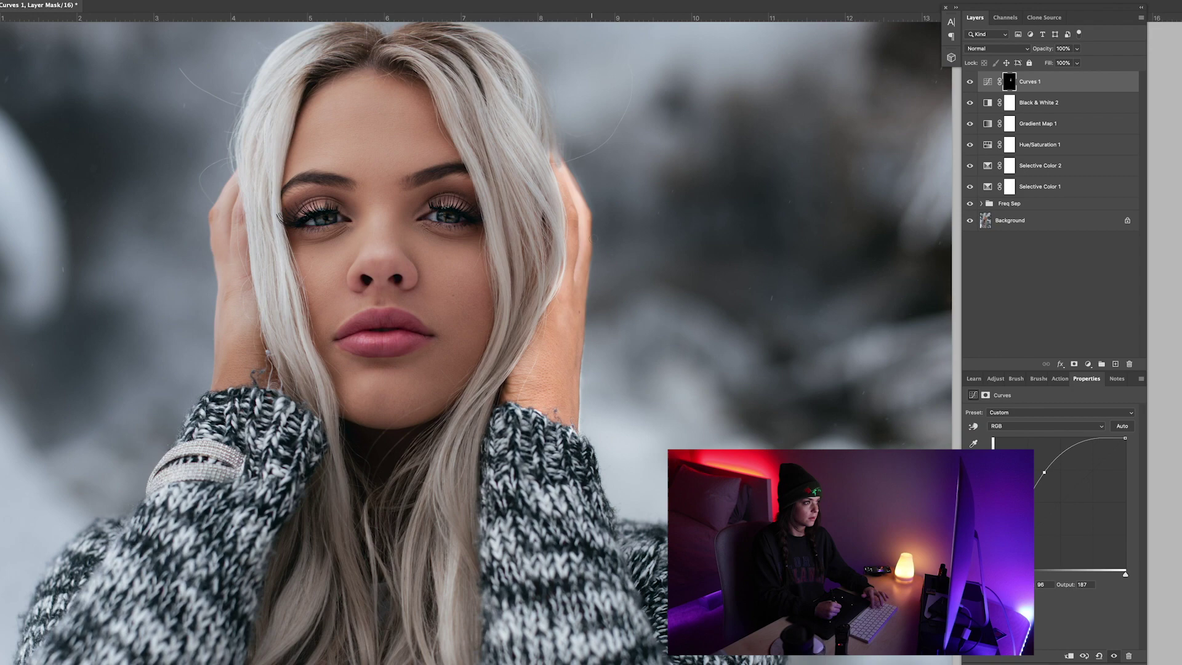
pyautogui.scroll(2, 570, 156)
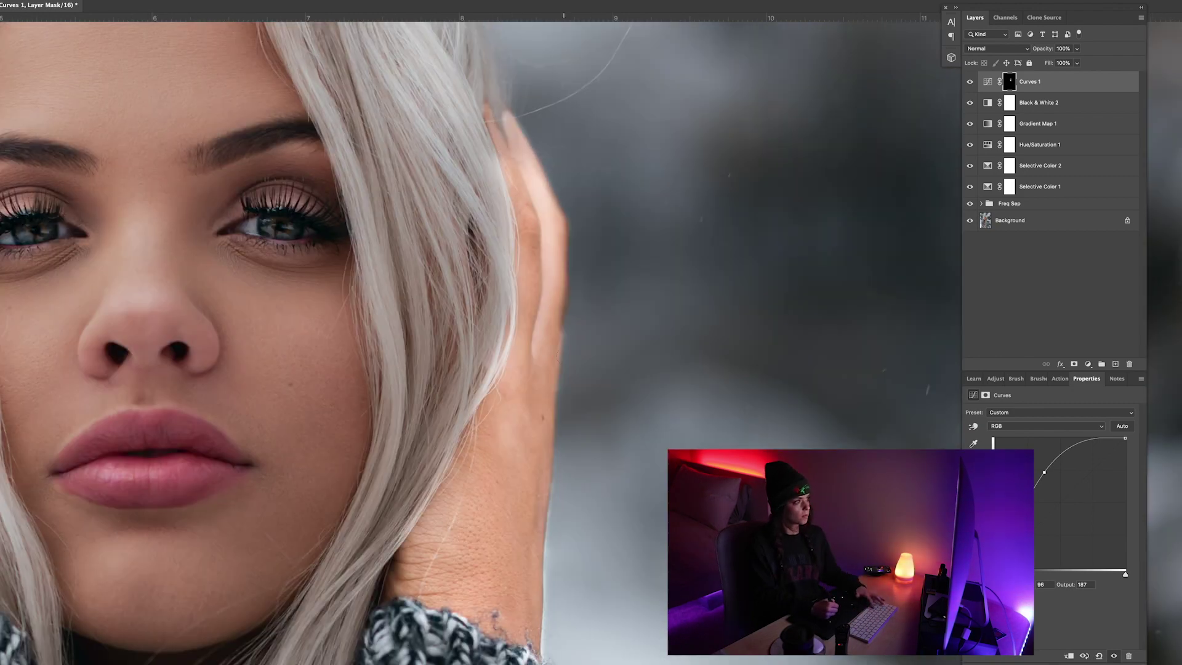
pyautogui.hotkey('ctrl', '0')
pyautogui.moveTo(558, 458); pyautogui.dragTo(558, 401)
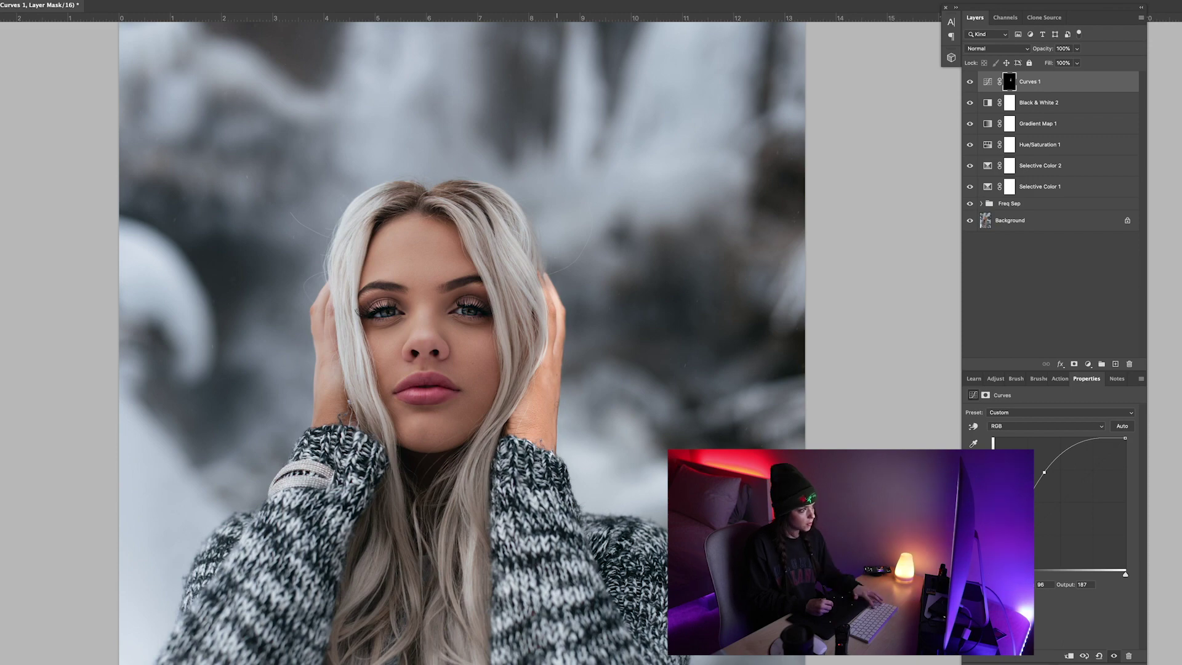
# Clip Brightness/Contrast and Exposure layers to the hand's Curves layer, with Exposure at +0.34 and Offset at +0.0446, and select the Curves mask.
pyautogui.moveTo(1043, 472); pyautogui.dragTo(1056, 420)
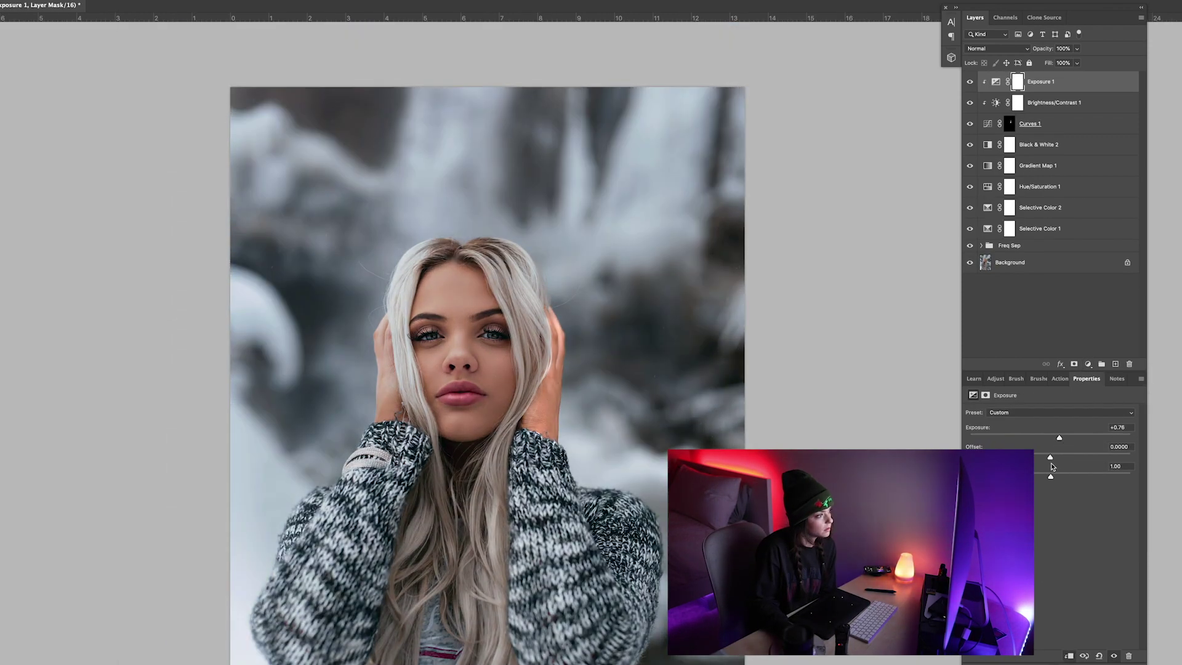
pyautogui.moveTo(1050, 458); pyautogui.dragTo(1055, 439)
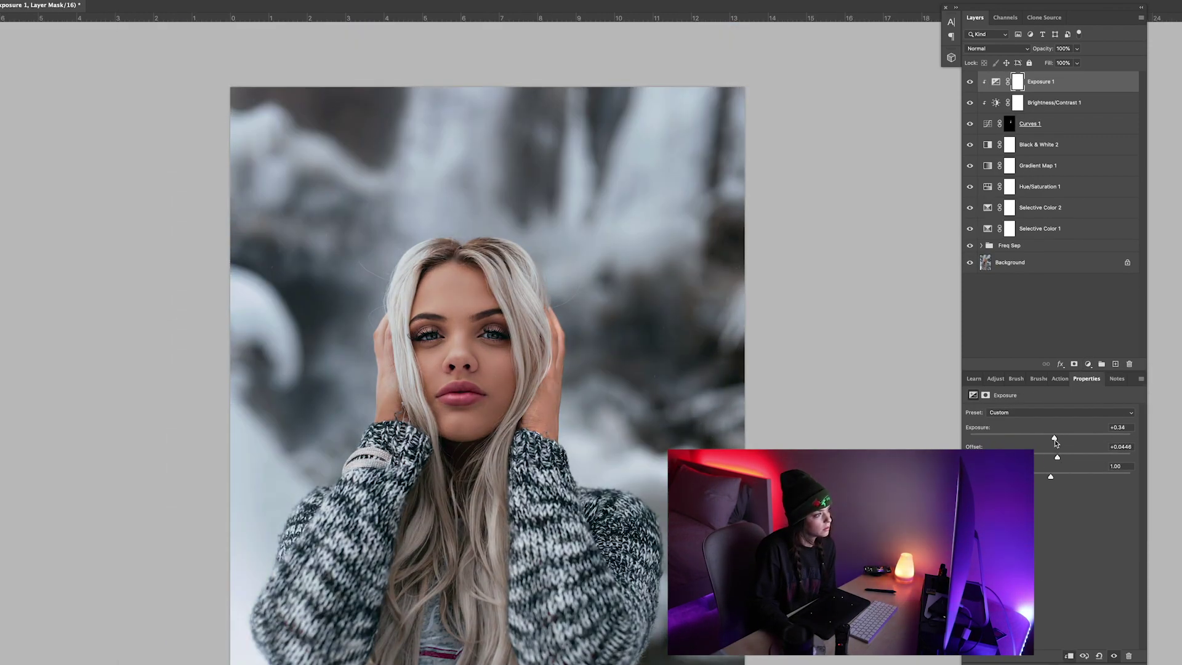
pyautogui.press('super+plus')
pyautogui.click(1010, 124)
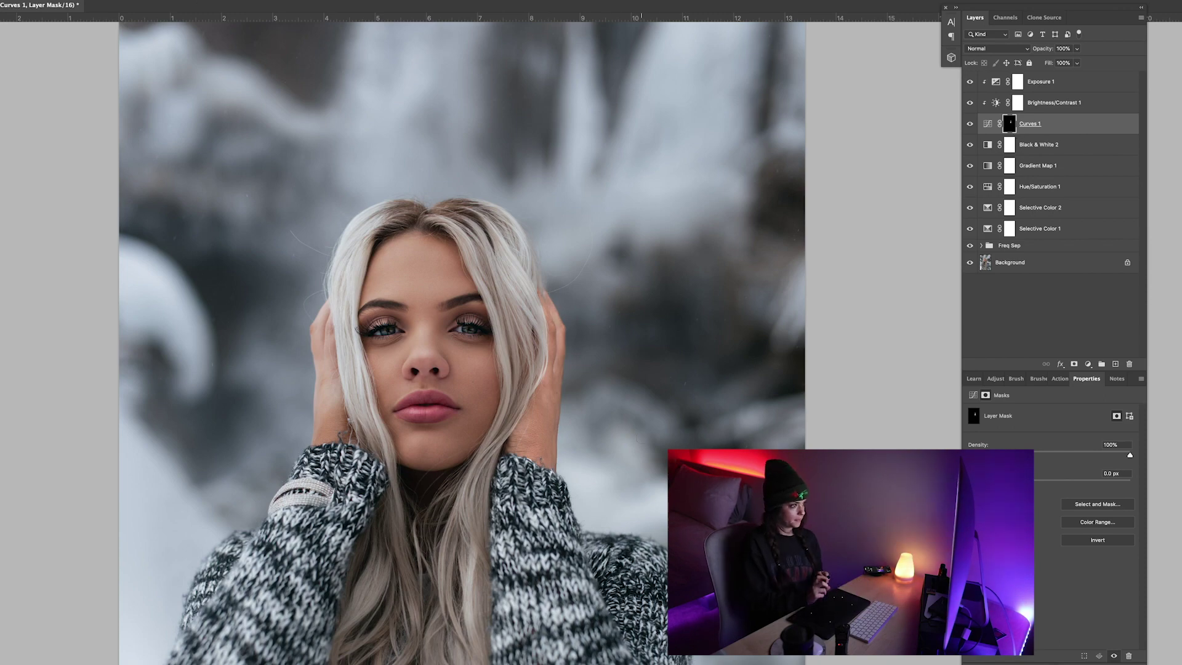
# Add a clipped Hue/Saturation layer with the Reds at hue +4 and saturation -10, plus another adjustment layer above it.
pyautogui.press('super+minus')
pyautogui.click(1052, 81)
pyautogui.click(1087, 364)
pyautogui.click(1105, 456)
pyautogui.press('alt+super+g')
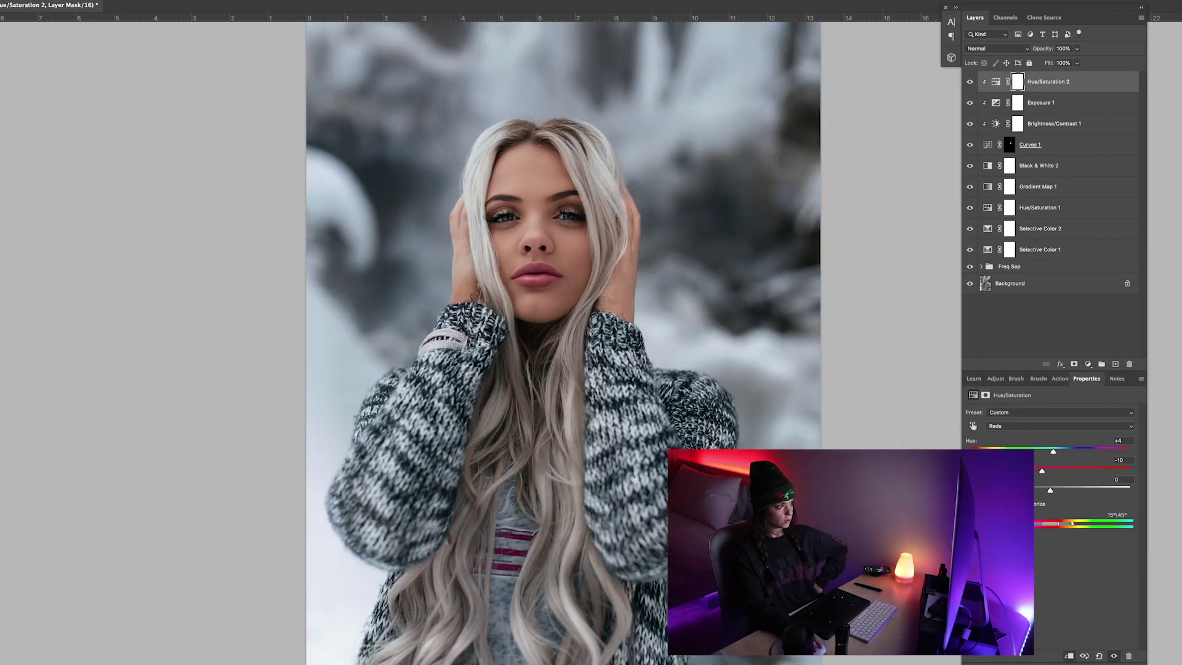
pyautogui.click(1087, 364)
pyautogui.click(1108, 431)
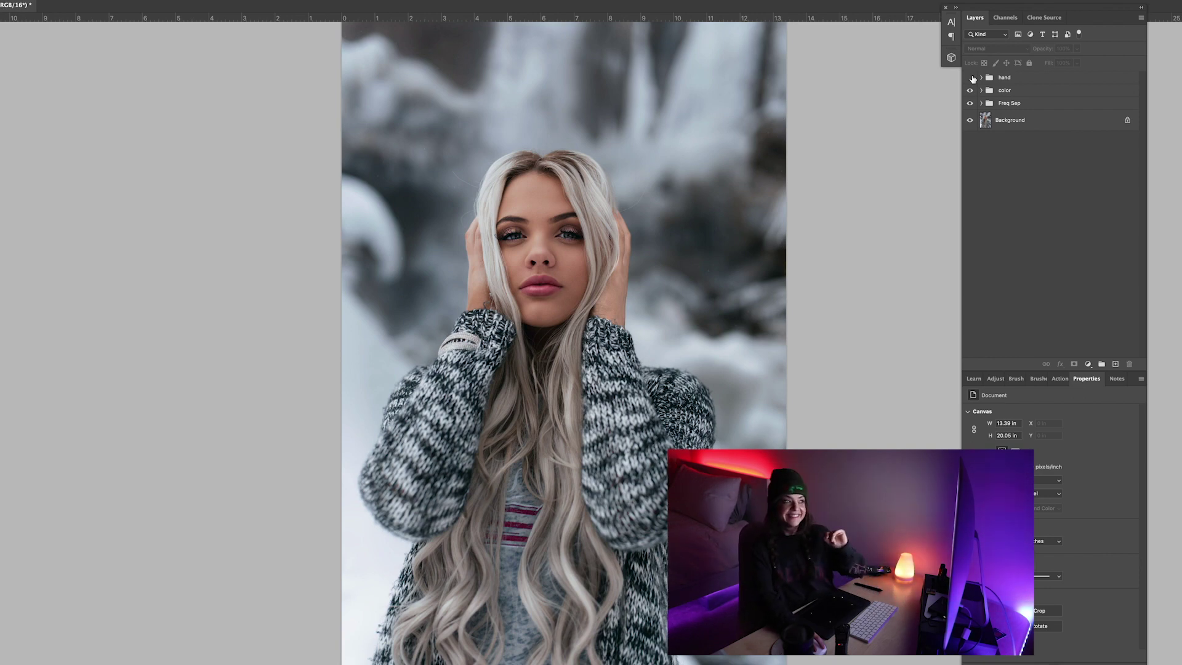
# Compare the portrait with and without the hand group, and merge all visible layers into a new top layer.
pyautogui.click(971, 77)
pyautogui.click(971, 77)
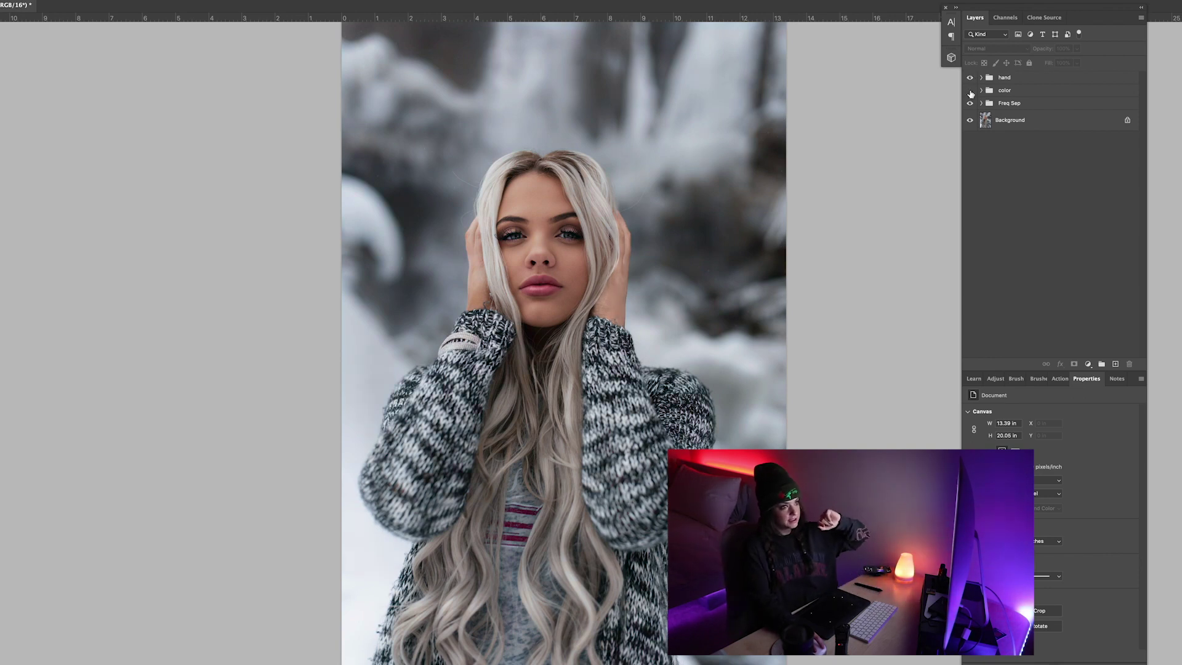
pyautogui.press('super+shift+alt+e')
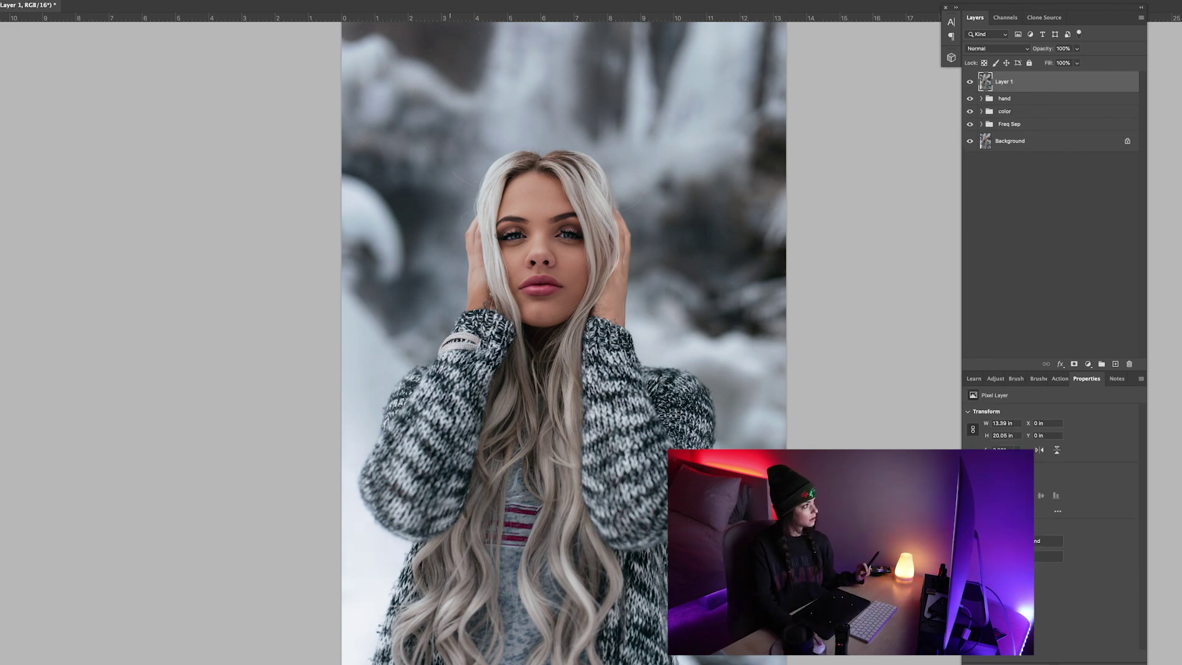
# Heal away the stray hairs on both sides of the head on the merged layer.
pyautogui.moveTo(650, 177); pyautogui.dragTo(624, 208)
pyautogui.press('super+plus')
pyautogui.press('super+plus')
pyautogui.moveTo(391, 237); pyautogui.dragTo(425, 216)
pyautogui.moveTo(653, 268); pyautogui.dragTo(671, 274)
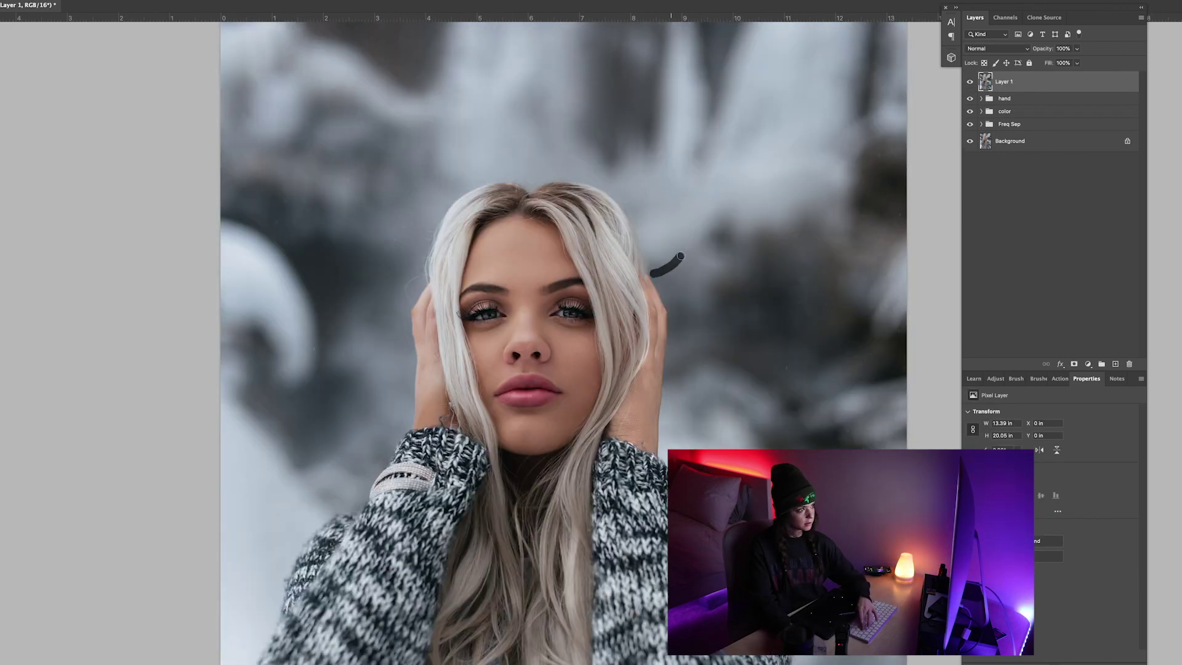
pyautogui.moveTo(413, 300); pyautogui.dragTo(421, 277)
pyautogui.scroll(2, 562, 354)
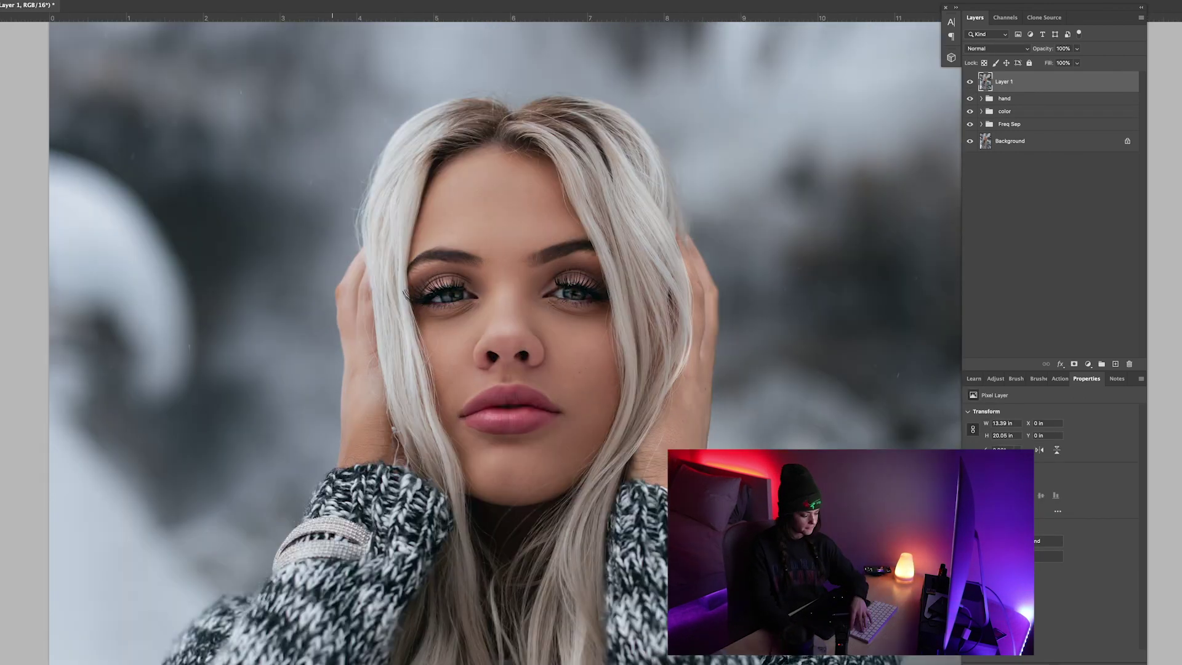
# Extend the canvas past the photo's left edge with the Crop tool, to a total width of 14.18 in.
pyautogui.press('super+0')
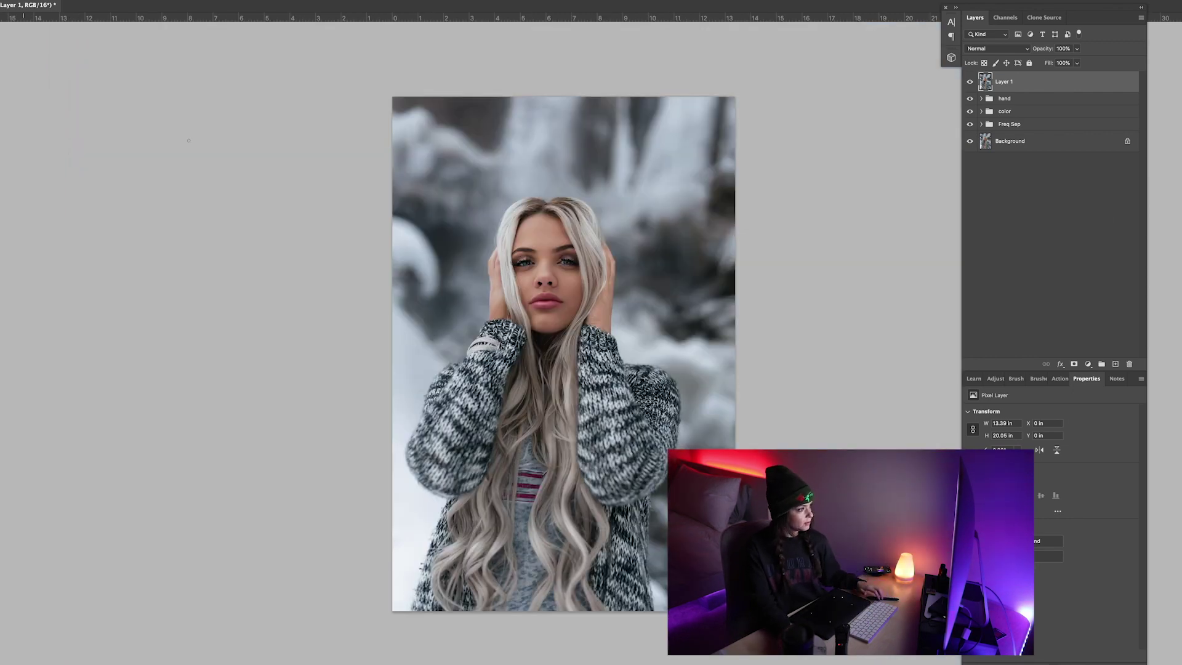
pyautogui.press('c')
pyautogui.moveTo(390, 349); pyautogui.dragTo(381, 349)
pyautogui.press('Return')
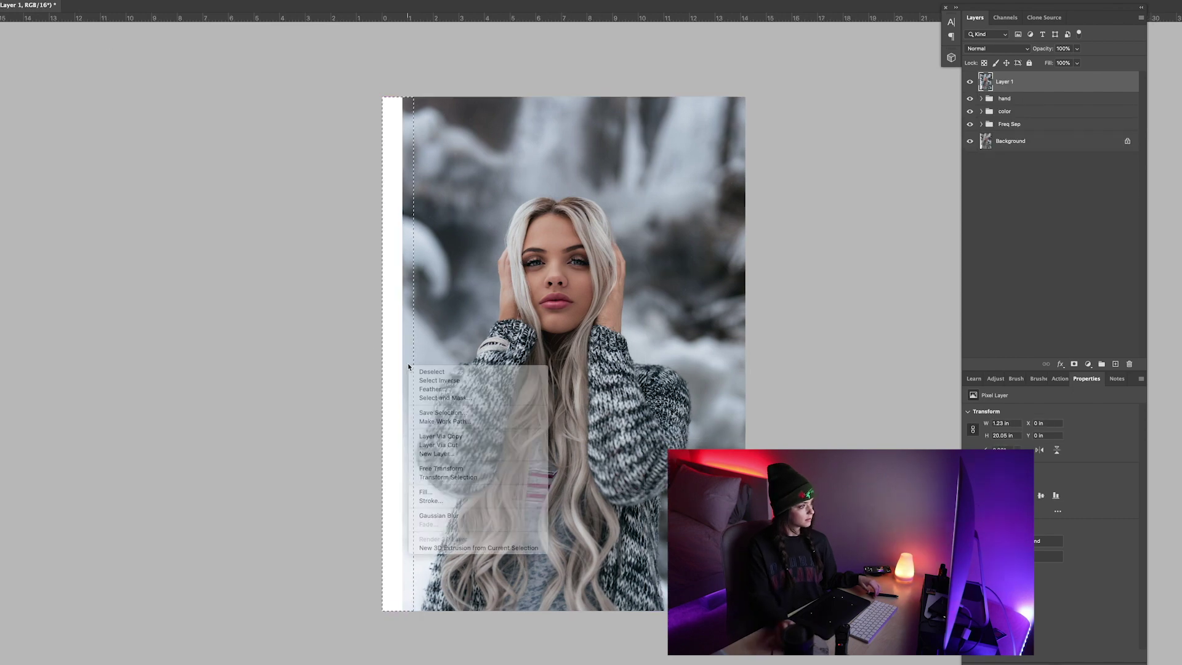
# Open Liquify, reduce the brush size to 800 and nudge the background snow mound beside the woman outward.
pyautogui.press('super+shift+x')
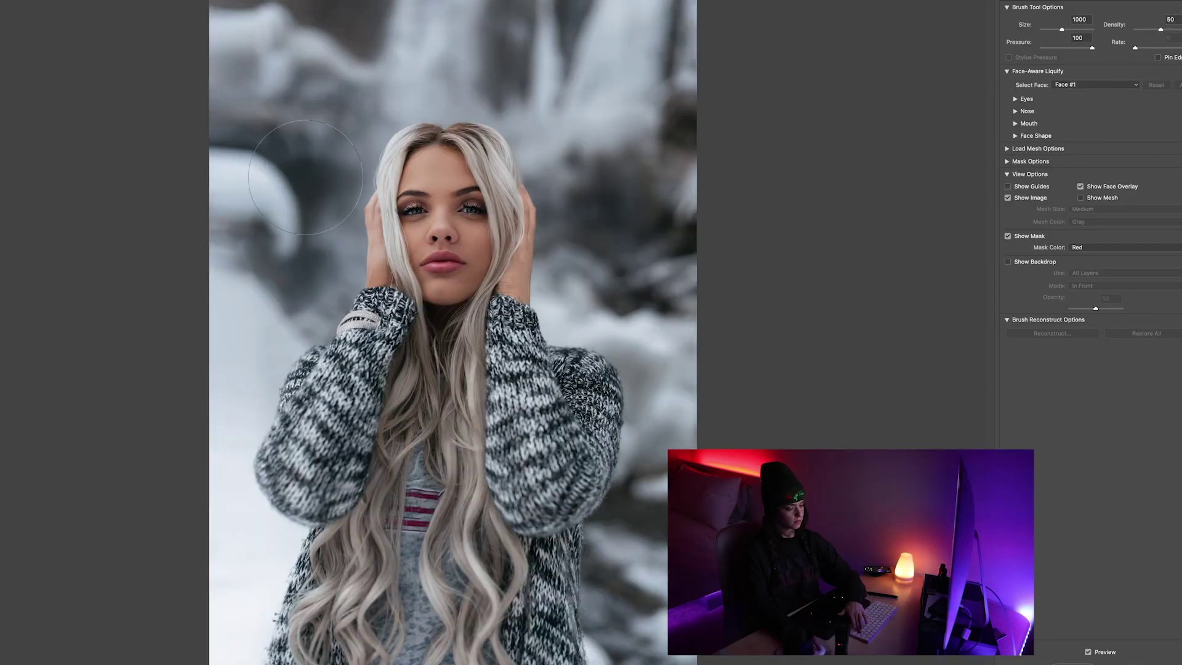
pyautogui.press('[')
pyautogui.press('[')
pyautogui.press('[')
pyautogui.press('[')
pyautogui.press('[')
pyautogui.moveTo(280, 229); pyautogui.dragTo(258, 238)
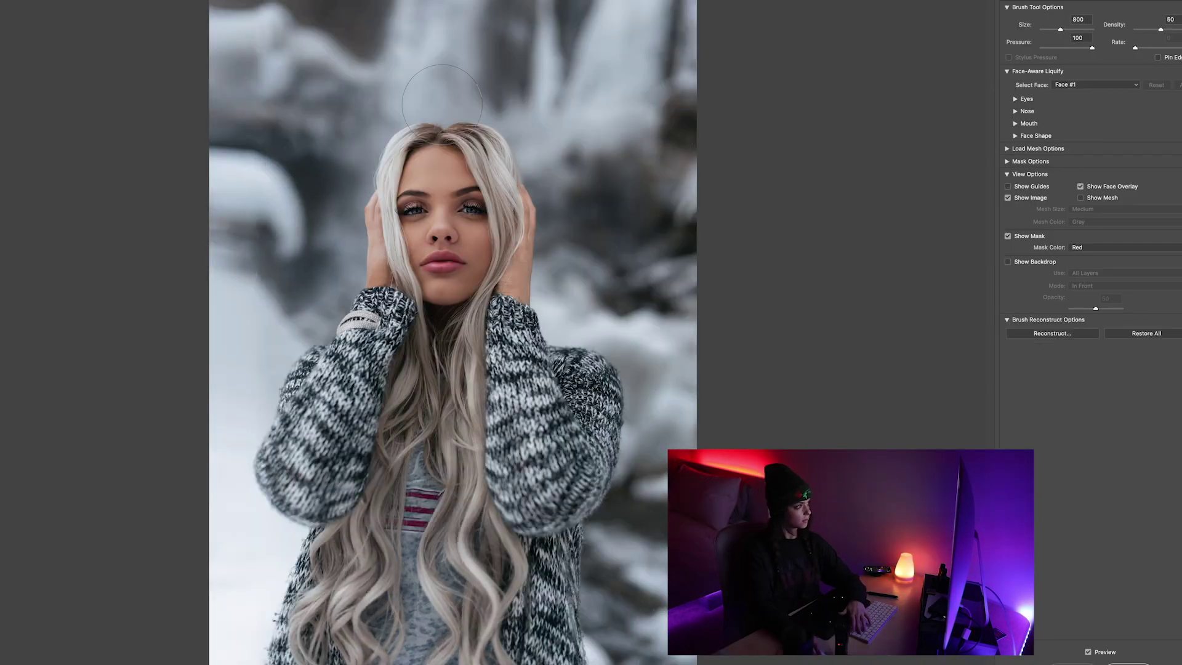
pyautogui.press('[')
pyautogui.press('[')
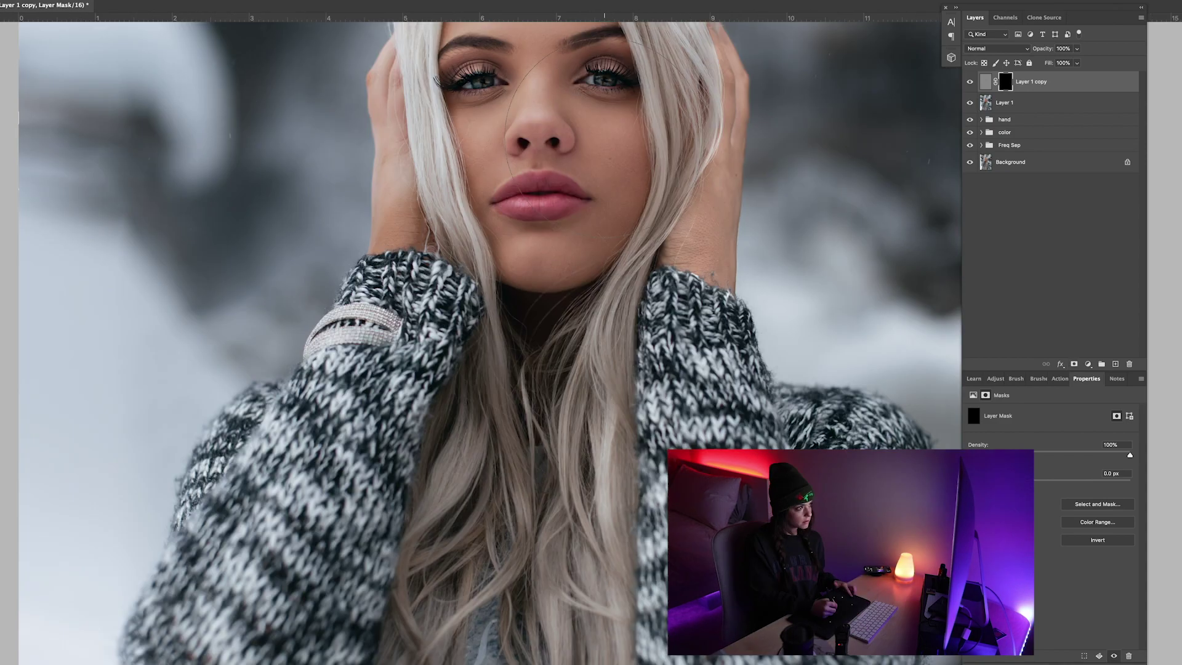
# Paint the grey detail layer copy onto the face through its black mask and set its blend mode to Overlay.
pyautogui.moveTo(605, 140)
pyautogui.mouseDown()
pyautogui.moveTo(618, 163)
pyautogui.moveTo(517, 129)
pyautogui.moveTo(494, 314)
pyautogui.mouseUp()
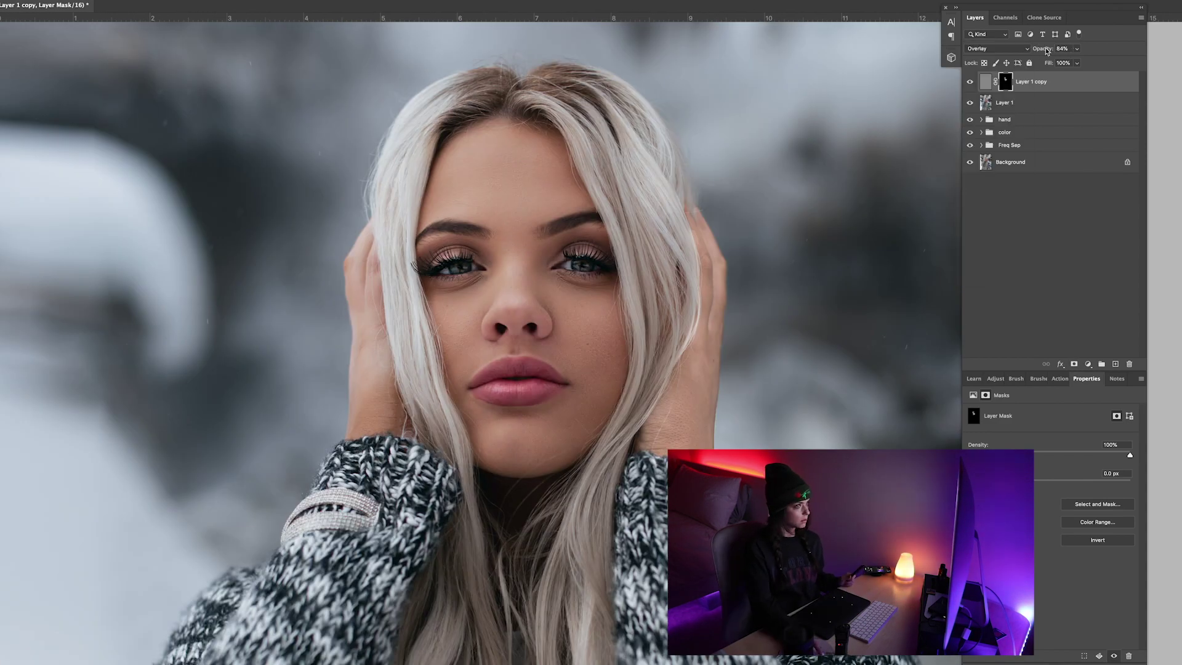
pyautogui.click(997, 48)
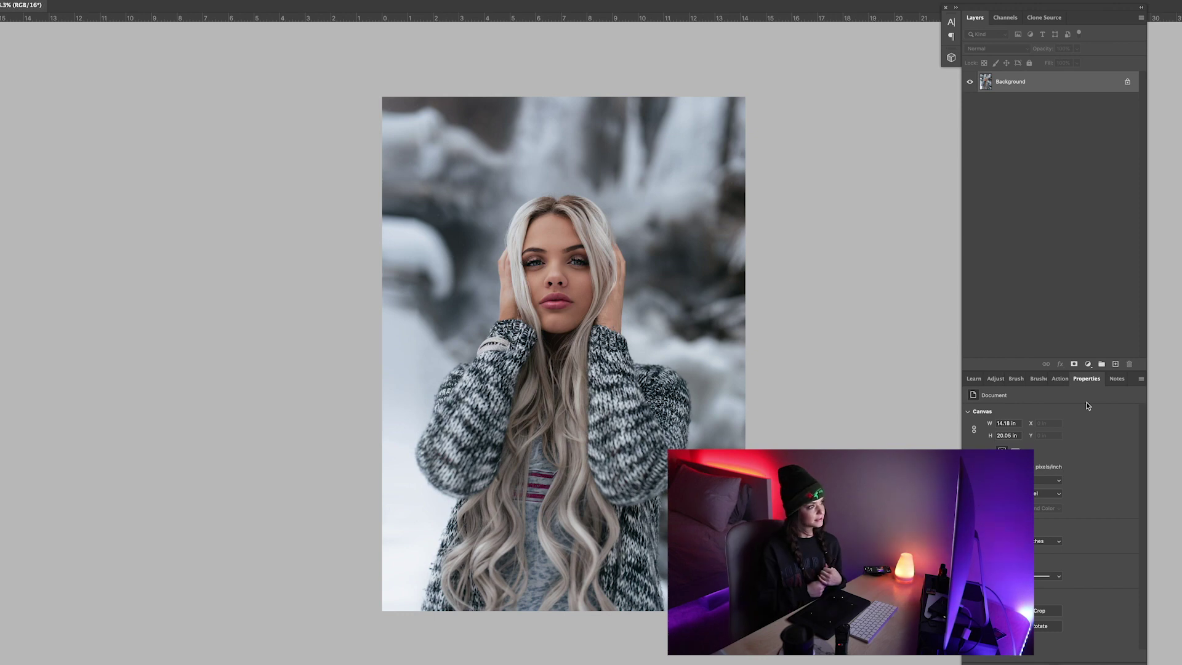
# Switch to Lightroom, lay a radial filter over the face and add a midtone point to the tone curve.
pyautogui.press('super+Tab')
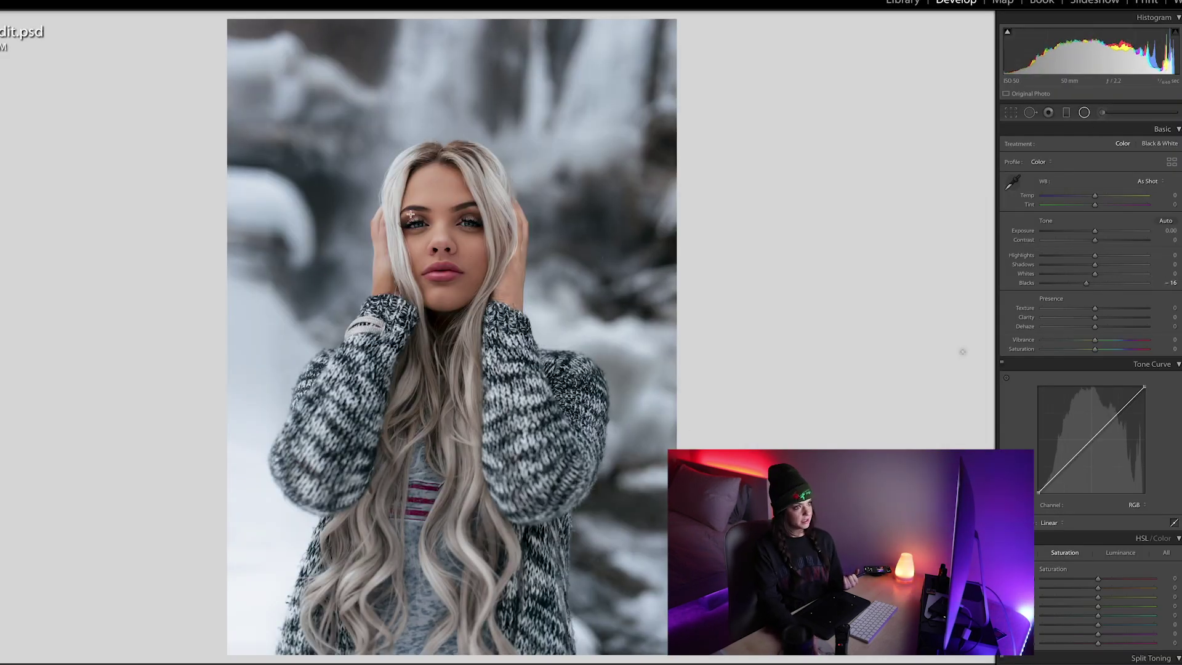
pyautogui.click(1084, 112)
pyautogui.moveTo(442, 226); pyautogui.dragTo(536, 340)
pyautogui.moveTo(1094, 181); pyautogui.dragTo(1092, 181)
pyautogui.click(1090, 440)
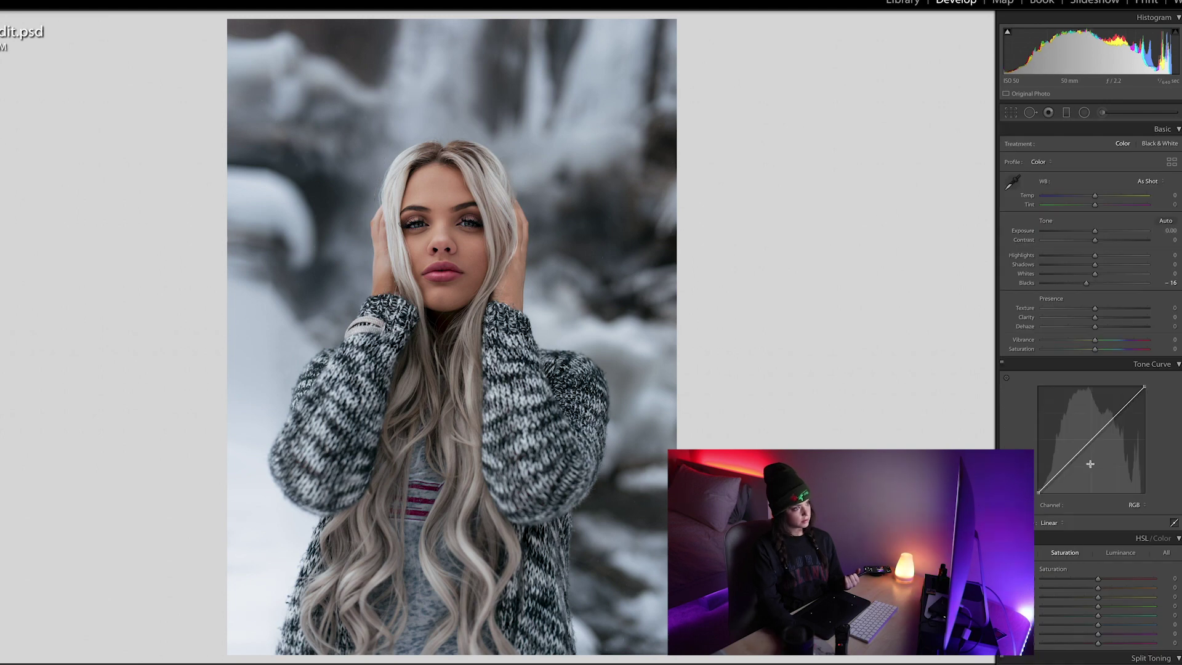
# Raise the Orange luminance slightly and set Exposure to -0.05, Shadows to -5 and Blacks to -22.
pyautogui.click(1084, 112)
pyautogui.click(442, 226)
pyautogui.hotkey('shift', 'm')
pyautogui.click(1120, 554)
pyautogui.moveTo(1098, 589); pyautogui.dragTo(1105, 589)
pyautogui.click(1064, 553)
pyautogui.moveTo(1095, 232); pyautogui.dragTo(1094, 231)
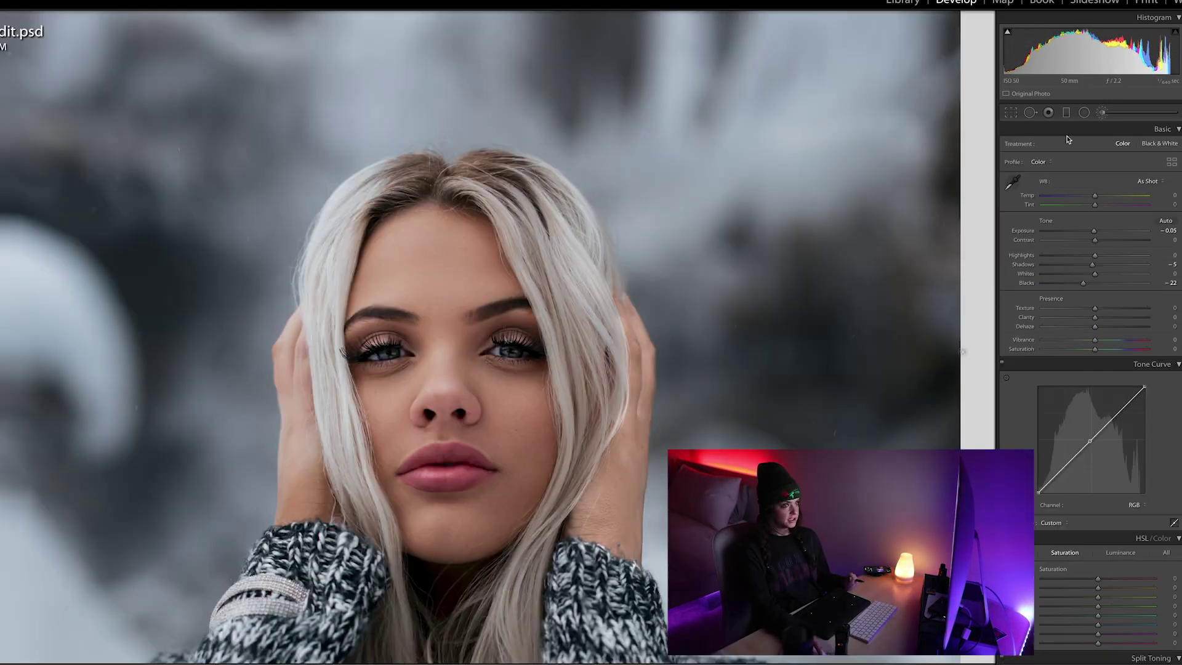
# Apply a local adjustment to both irises and close the adjustment brush.
pyautogui.click(517, 353)
pyautogui.click(384, 354)
pyautogui.press('k')
pyautogui.click(939, 261)
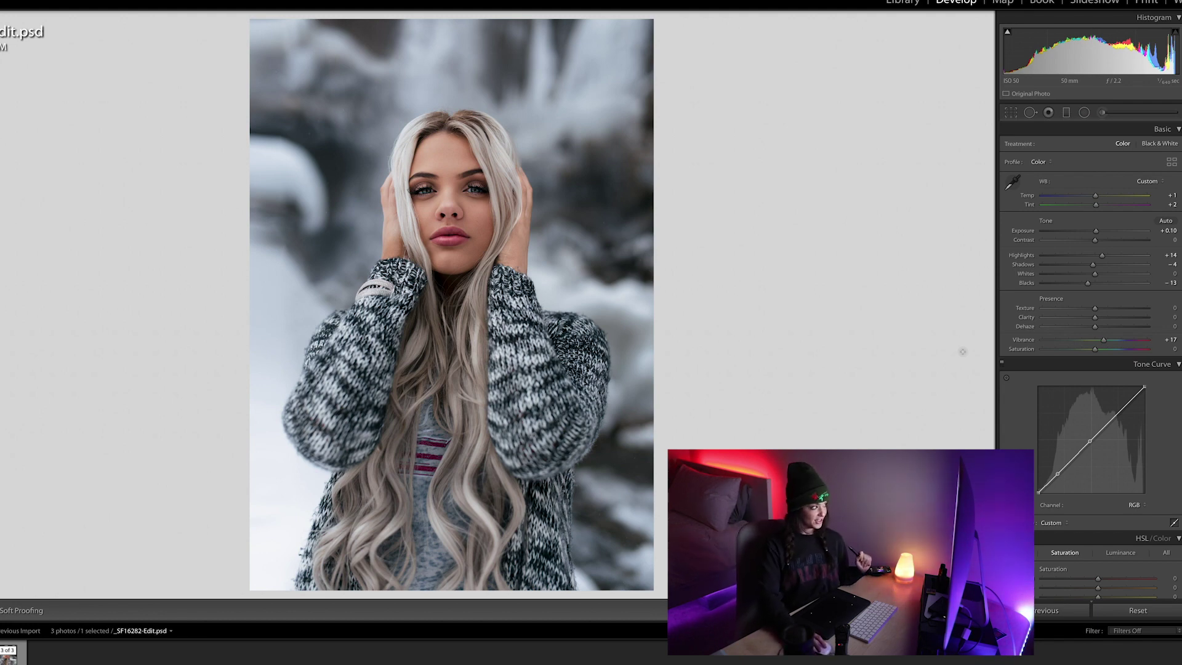
# Compare the finished edit side by side with the original copy in Reference View, hiding the side panel and filmstrip.
pyautogui.hotkey('shift', 'r')
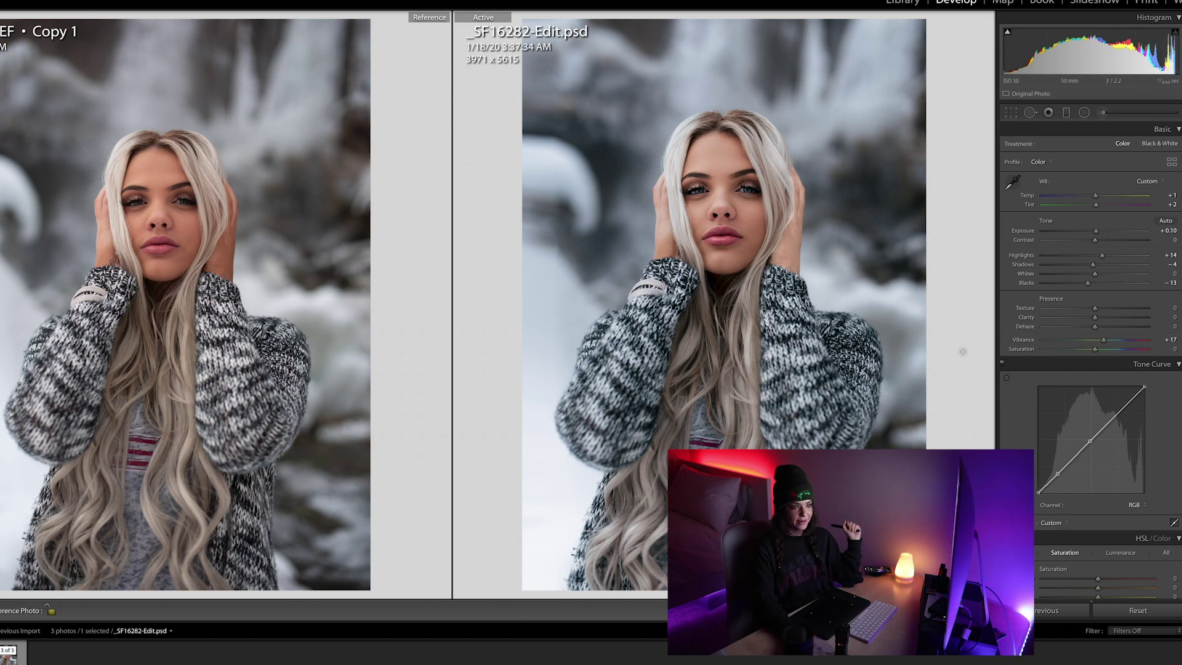
pyautogui.press('Tab')
pyautogui.press('F8')
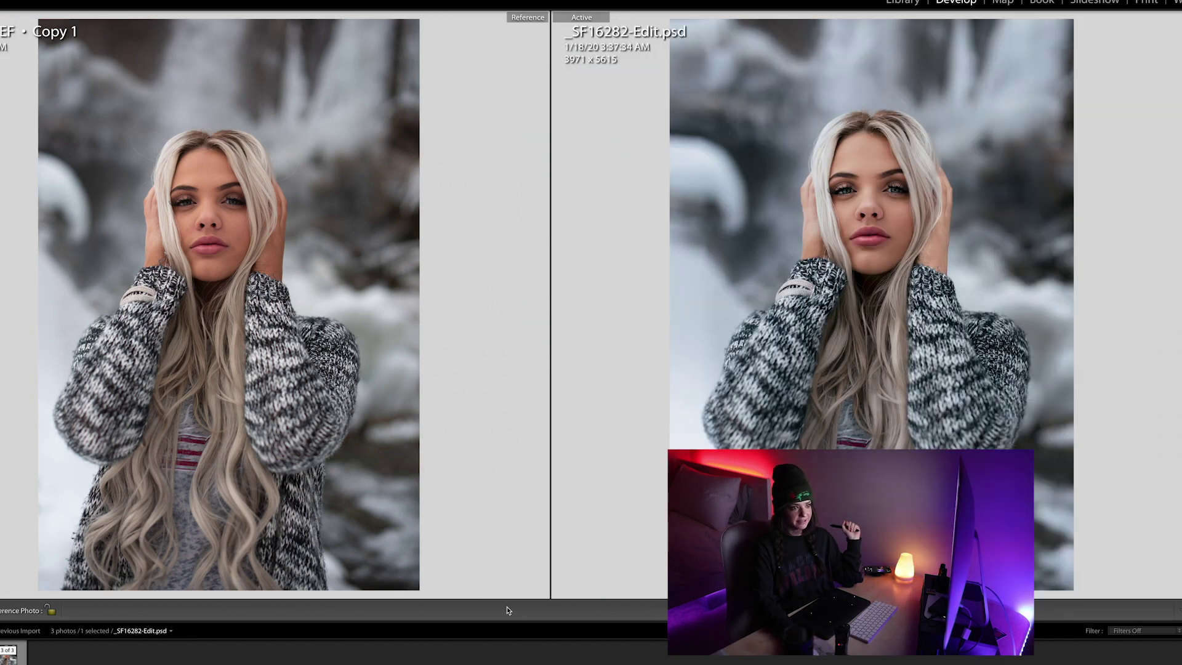
pyautogui.press('F6')
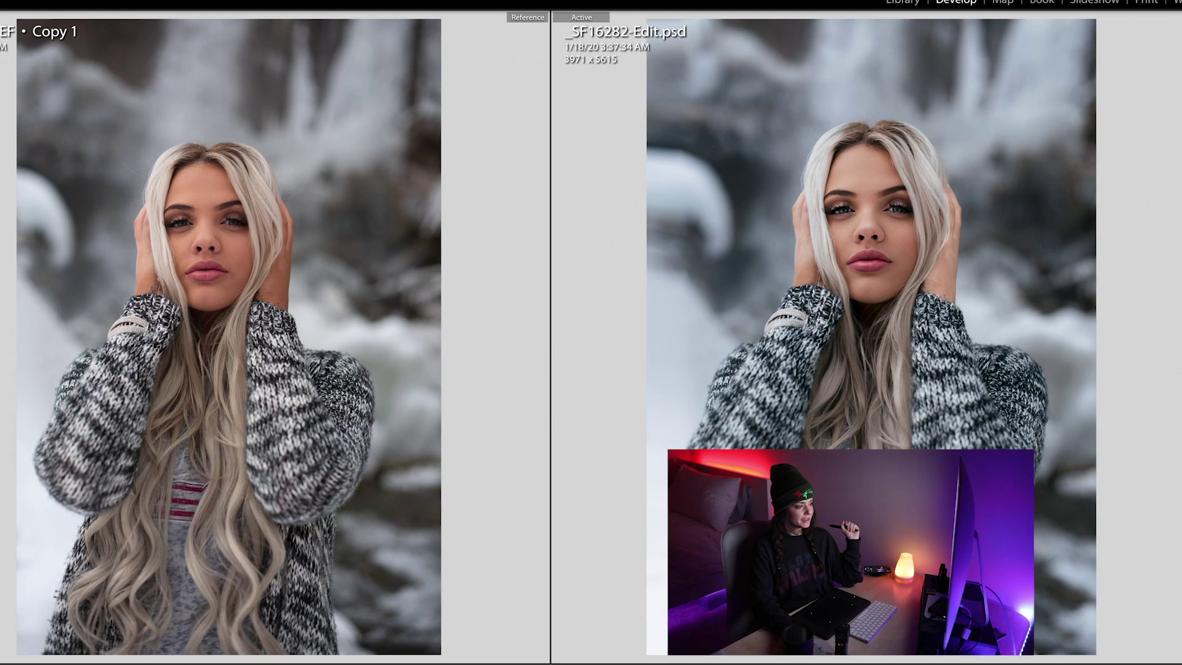